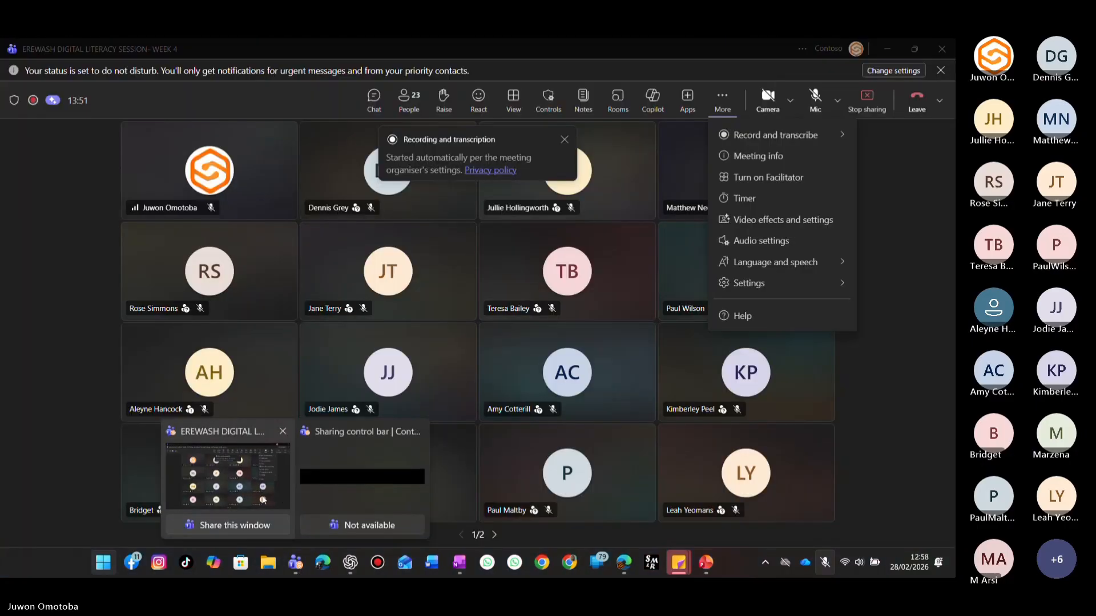
Bring the meeting window back up and unmute the microphone.
click(263, 500)
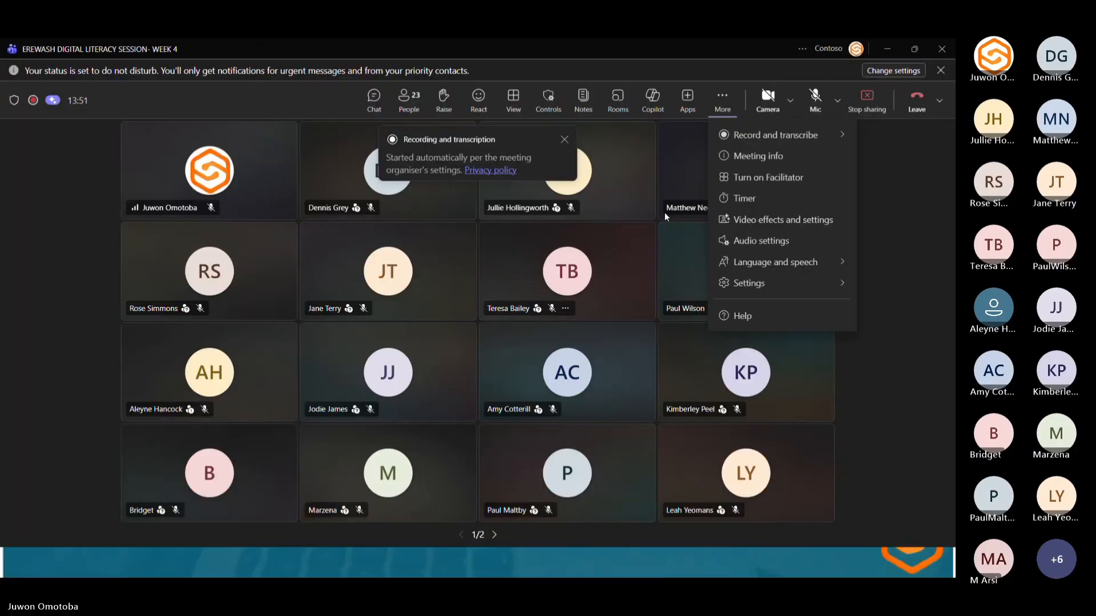
click(816, 97)
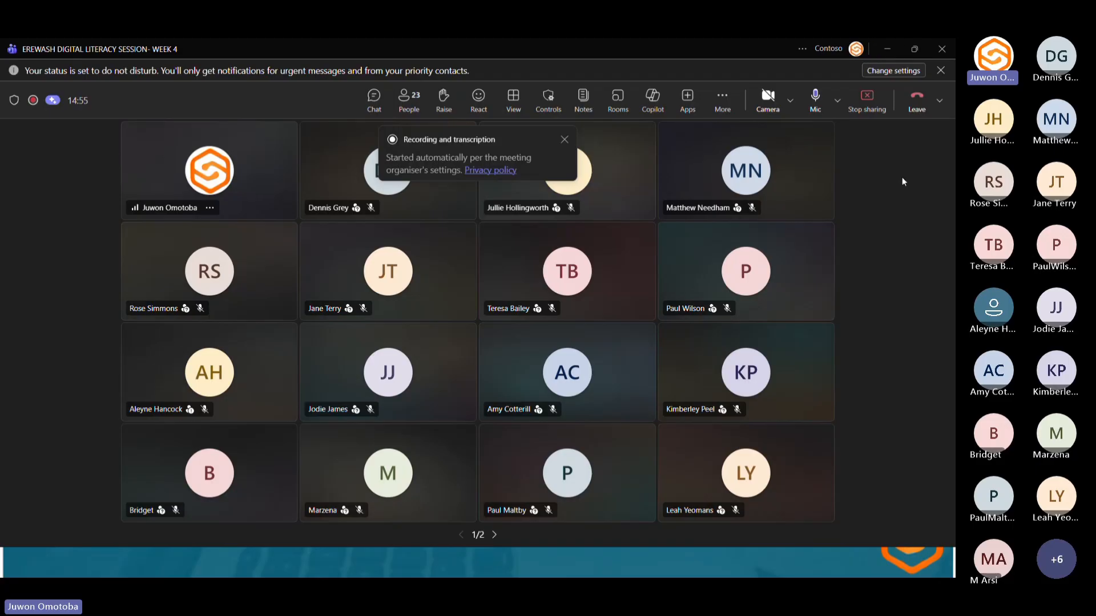
Switch the camera on, then switch it off again.
click(768, 97)
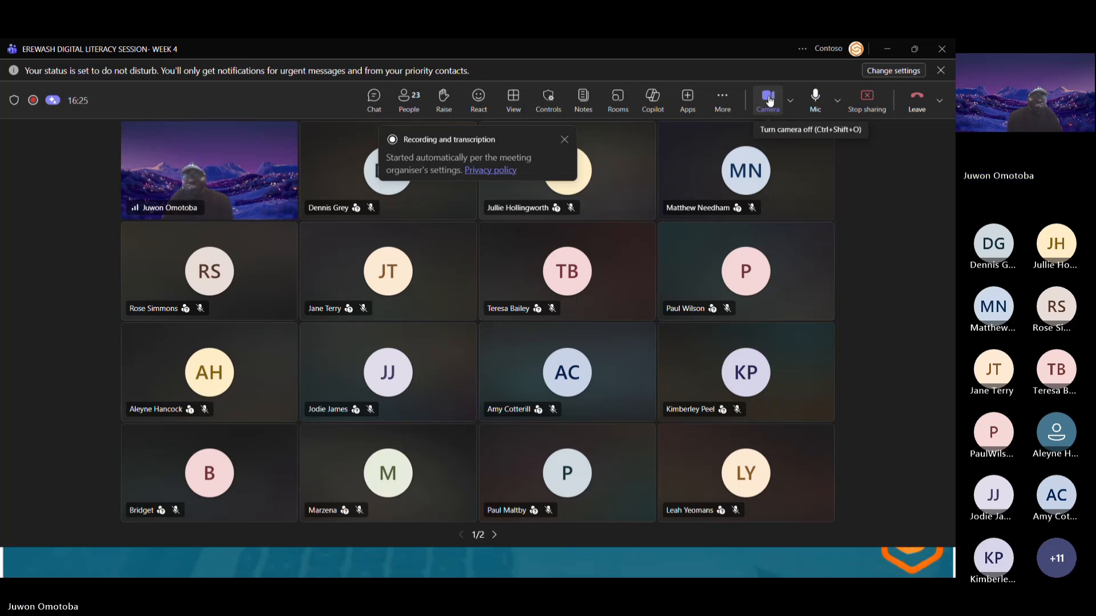
click(770, 101)
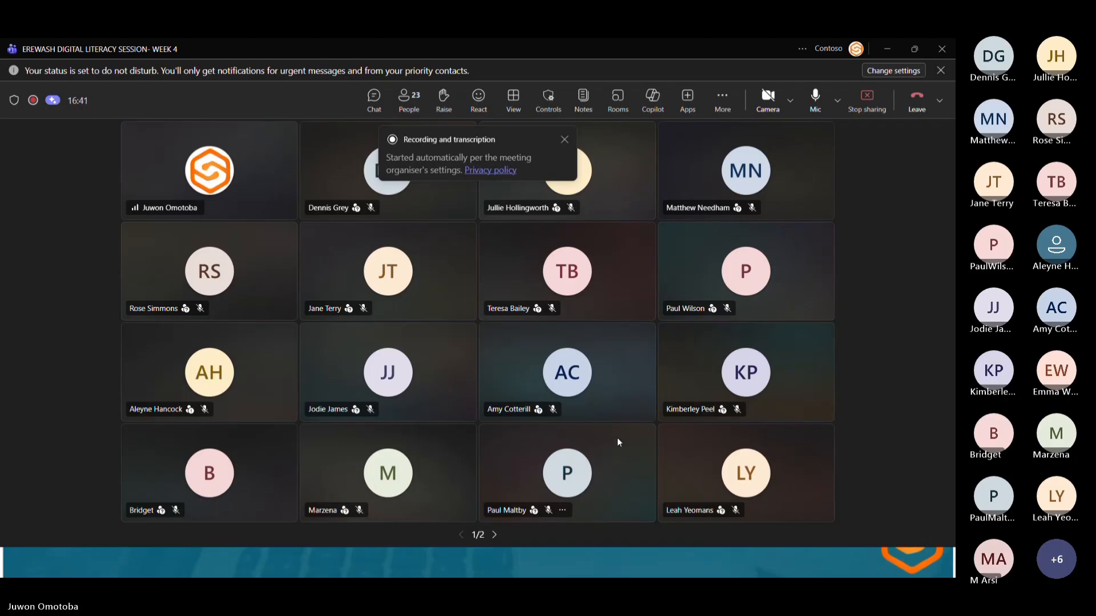
Launch Excel, maximise its window and open the Softclue_Excel_Practical_Class_Advanced_Learner_Version WORKED workbook.
mouse_move(255, 554)
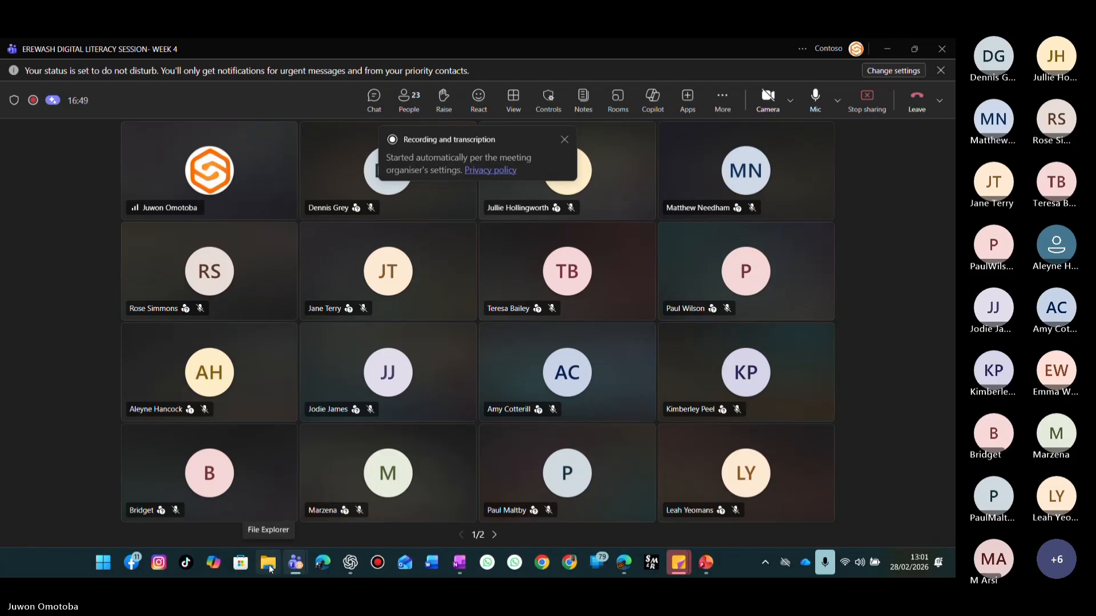
click(104, 563)
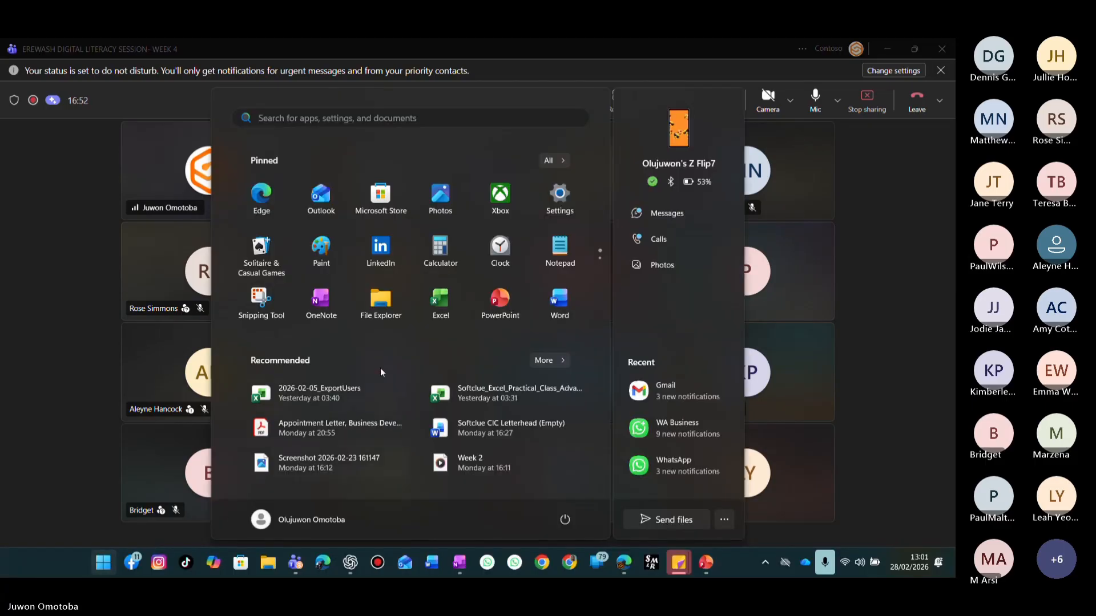
click(443, 301)
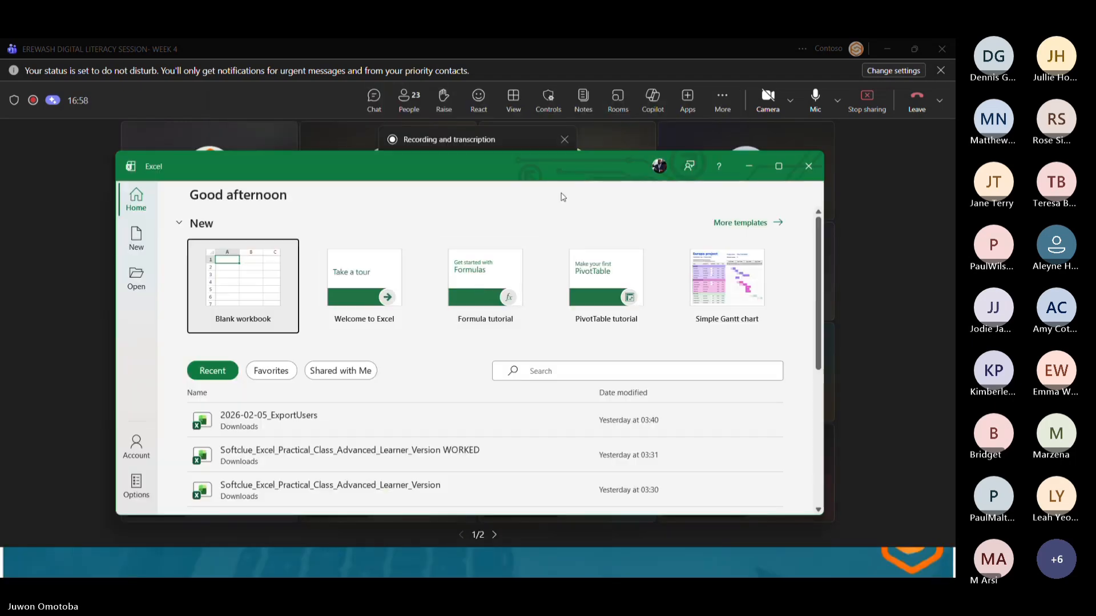
click(778, 167)
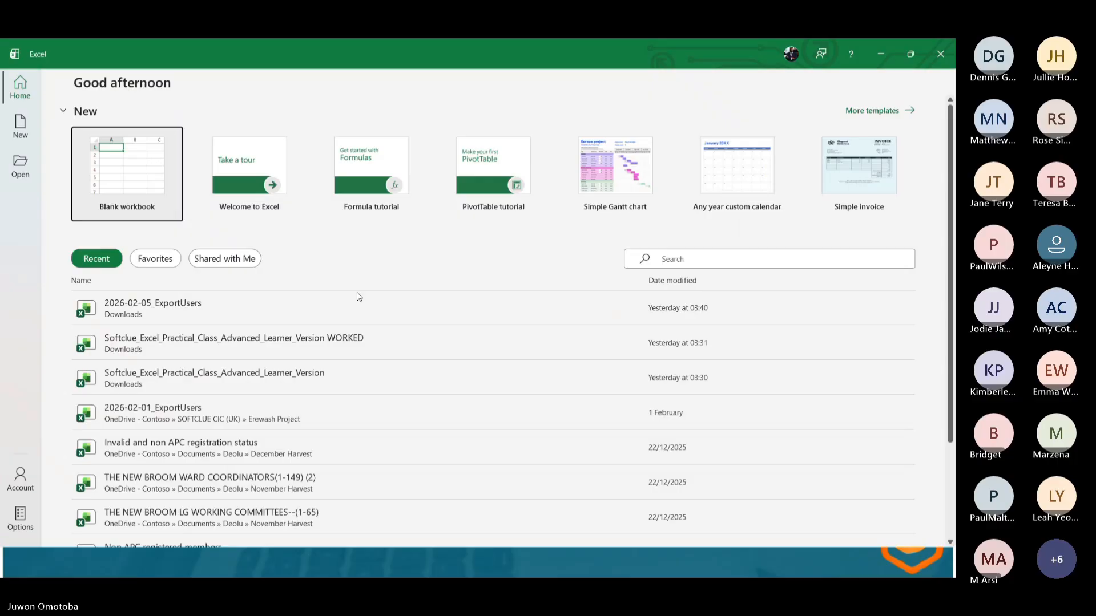
click(231, 345)
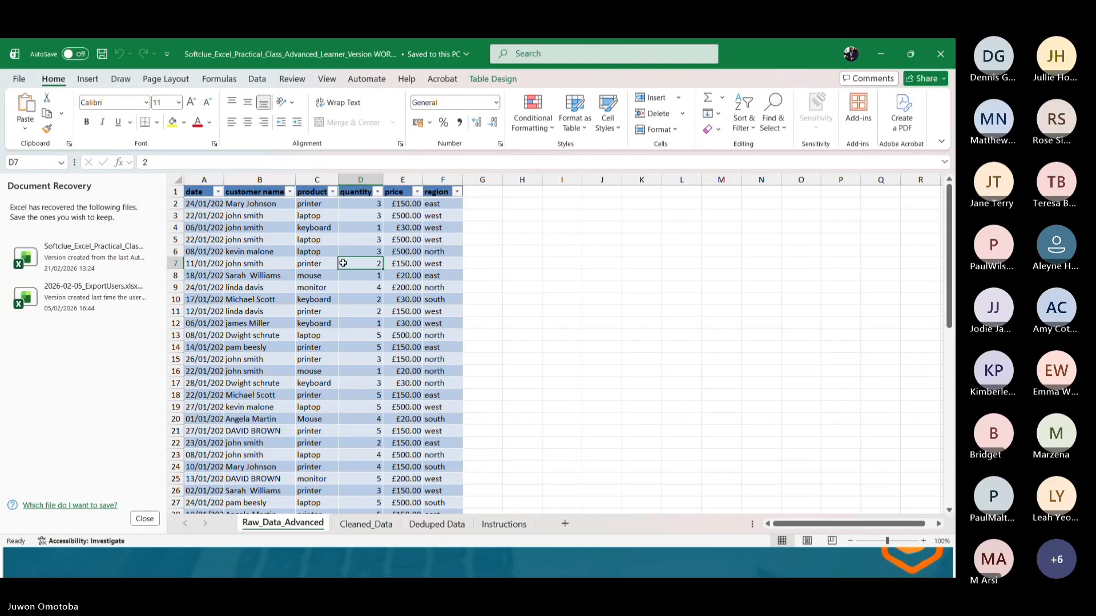
Switch to the Instructions sheet and close the Document Recovery pane, choosing to remove the recovered files.
click(504, 524)
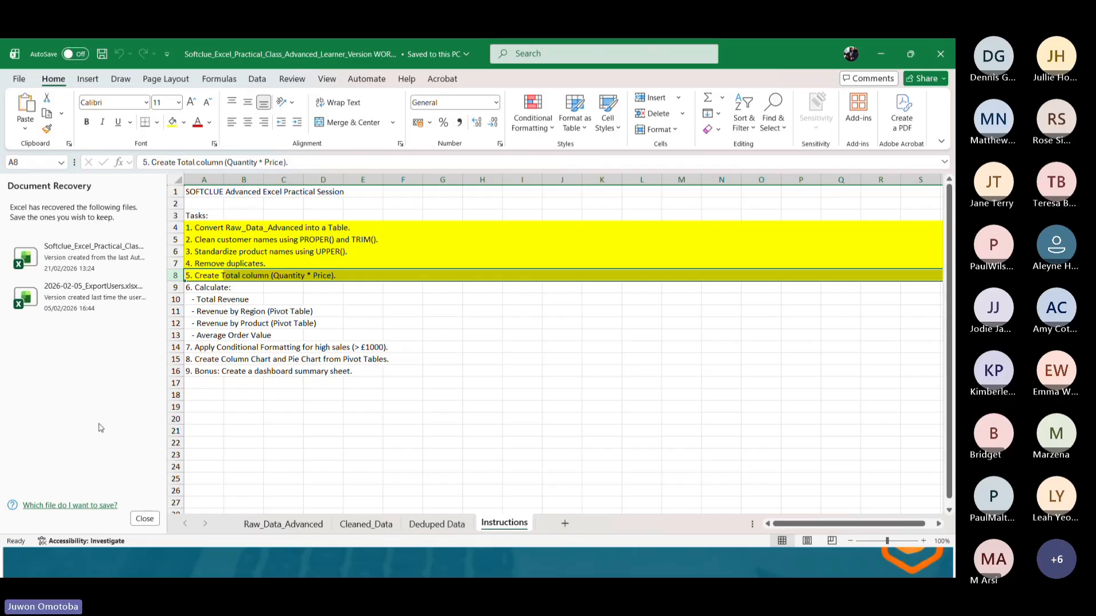
click(154, 519)
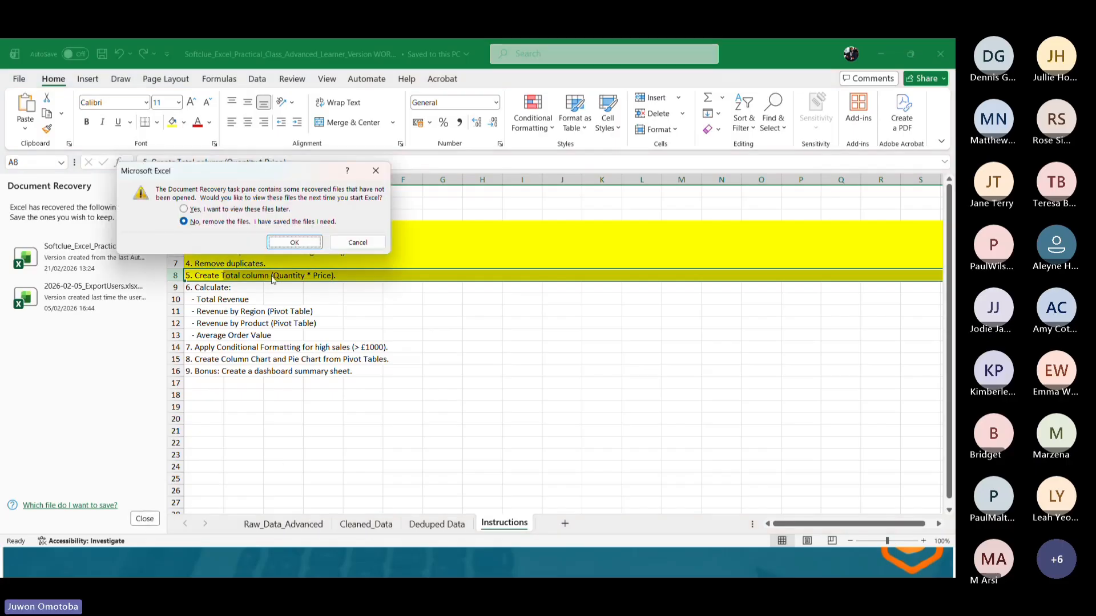
click(280, 244)
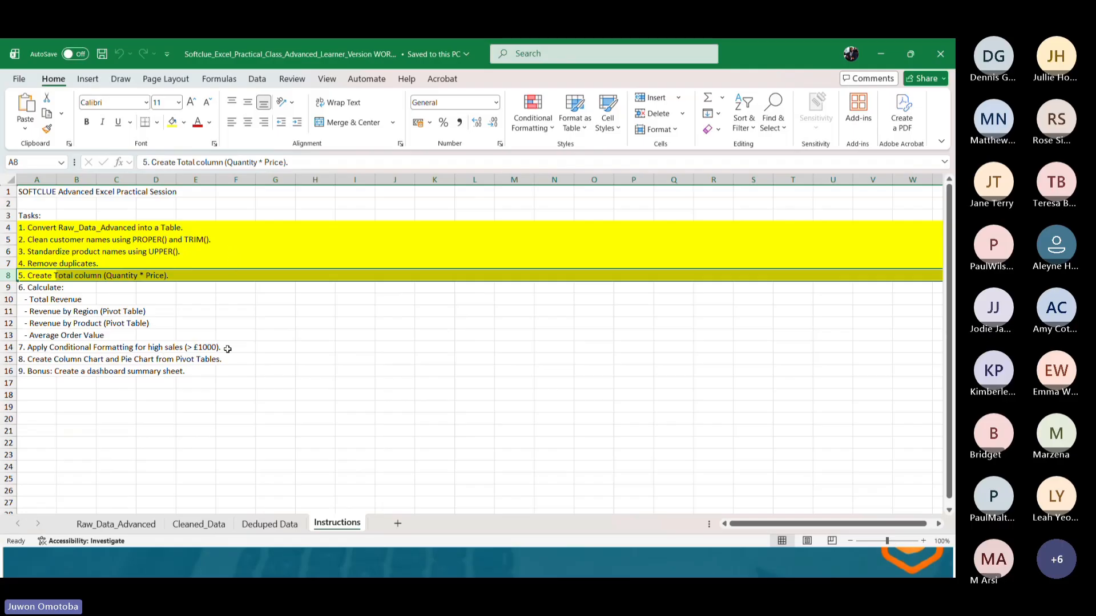
Review the workbook's sheets and the cleaning formulas in the Deduped Data columns, scrolling through the data.
click(185, 528)
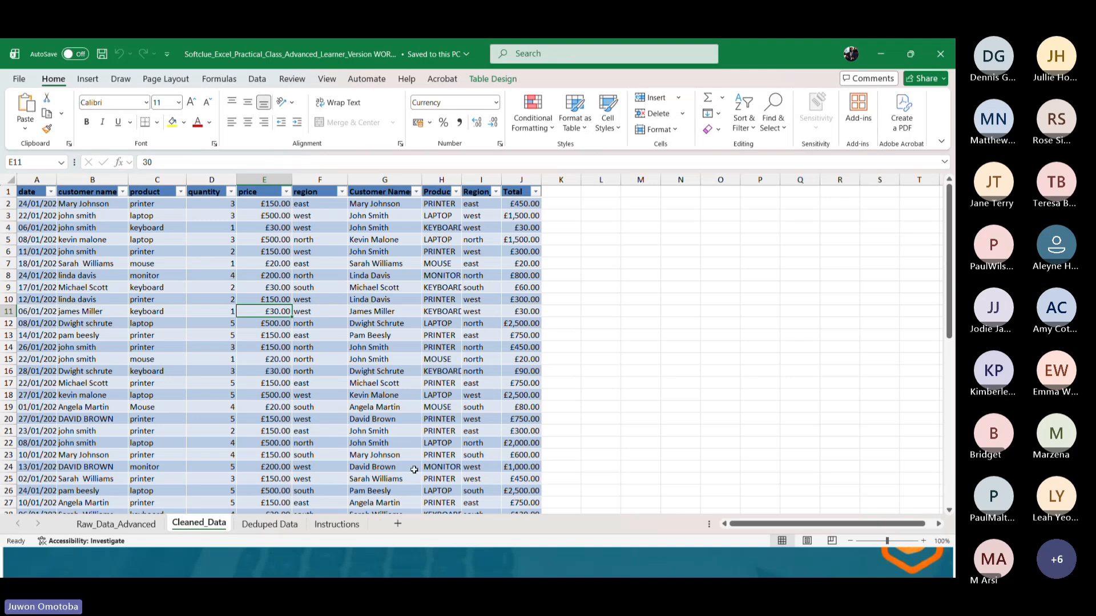
click(336, 524)
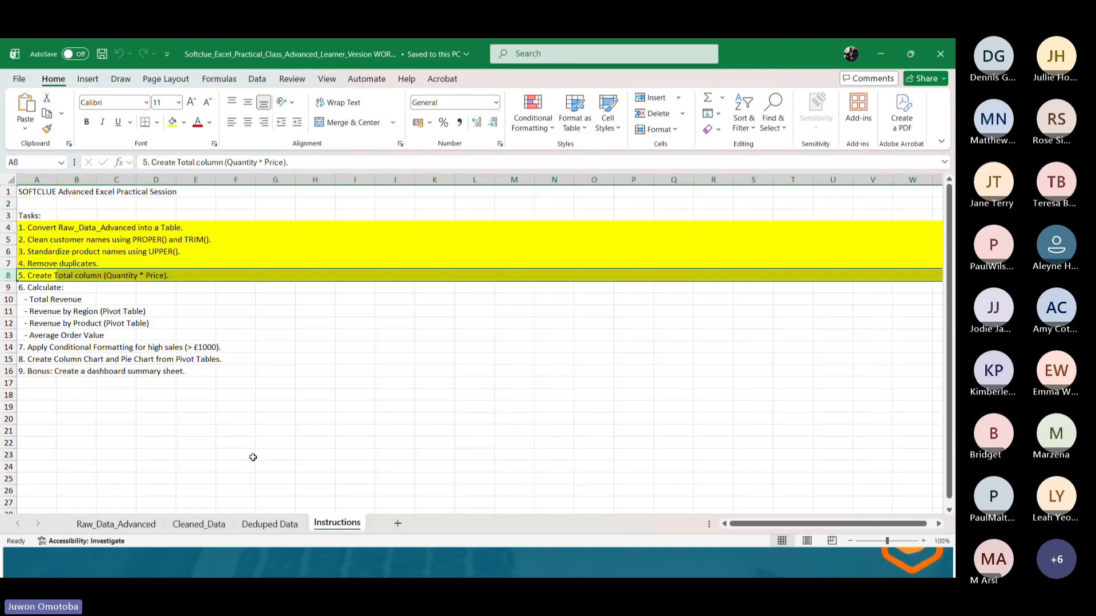
click(127, 524)
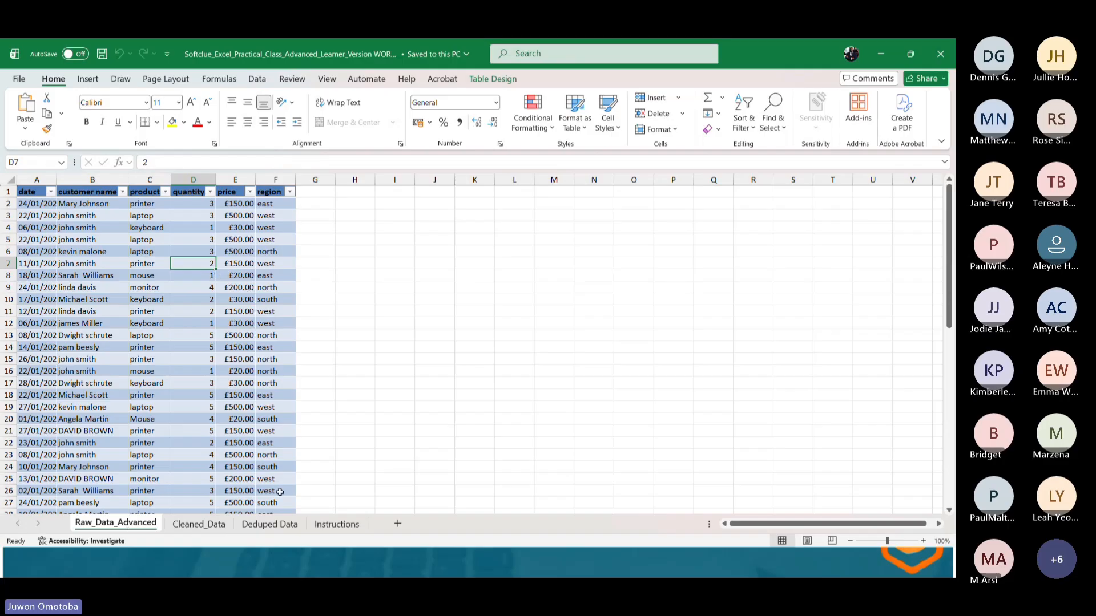
click(275, 526)
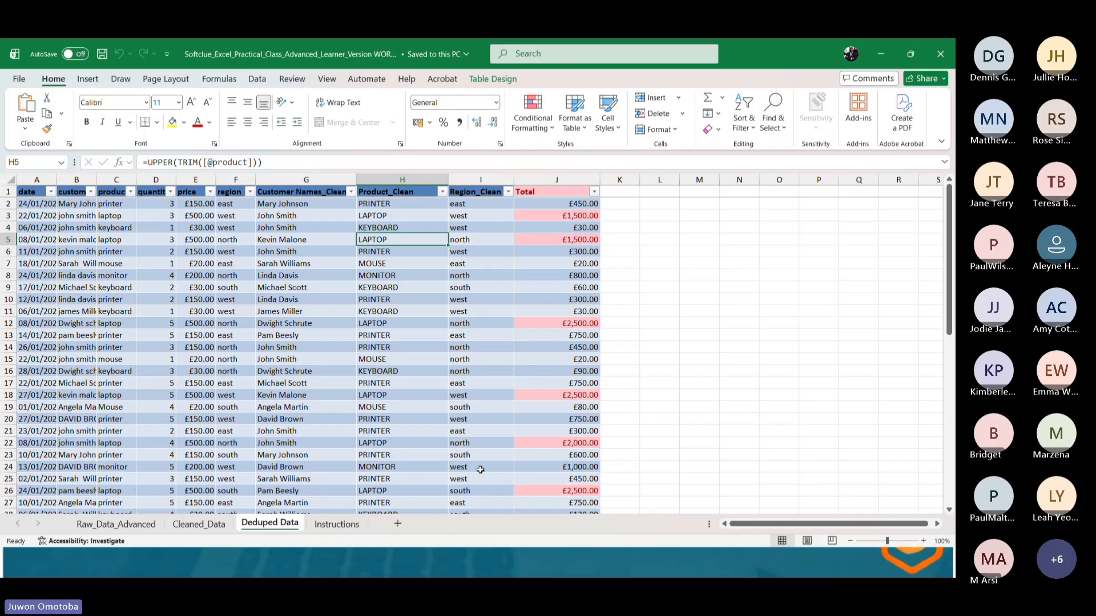
click(474, 204)
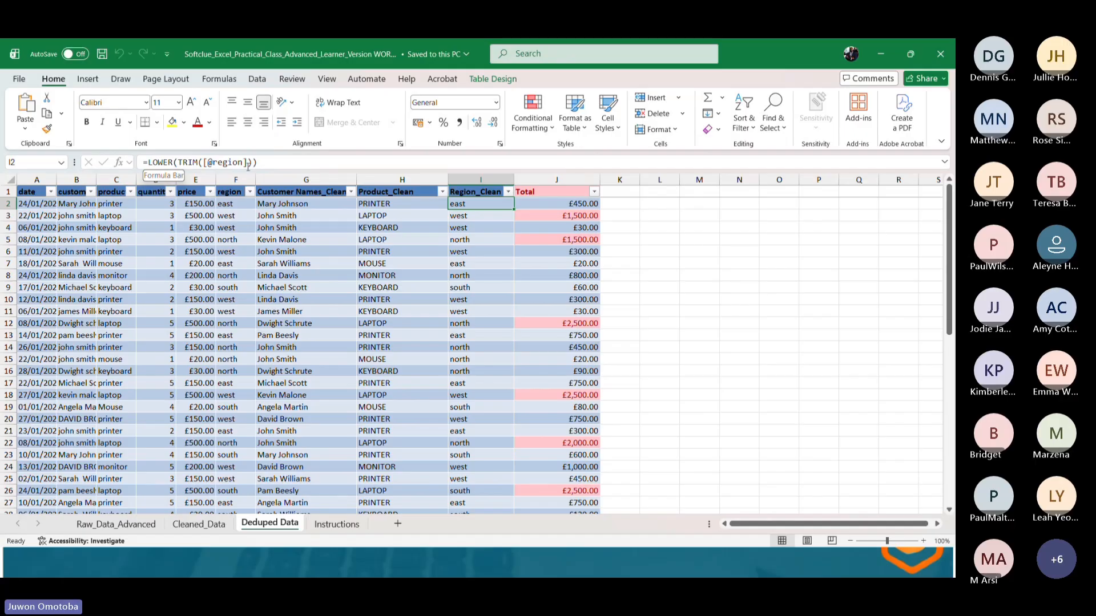
click(393, 204)
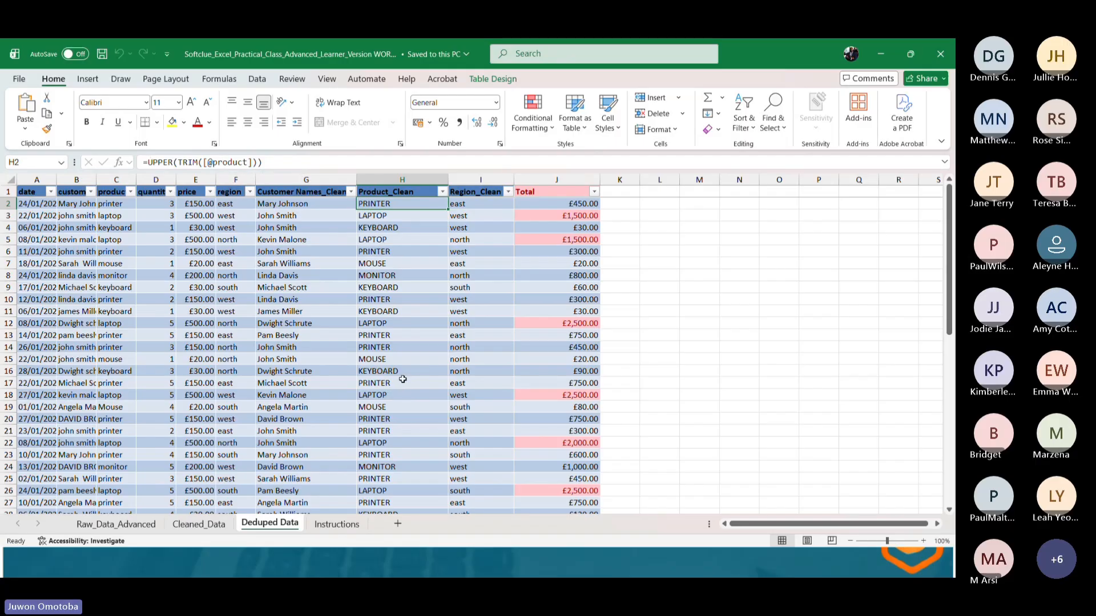
click(290, 205)
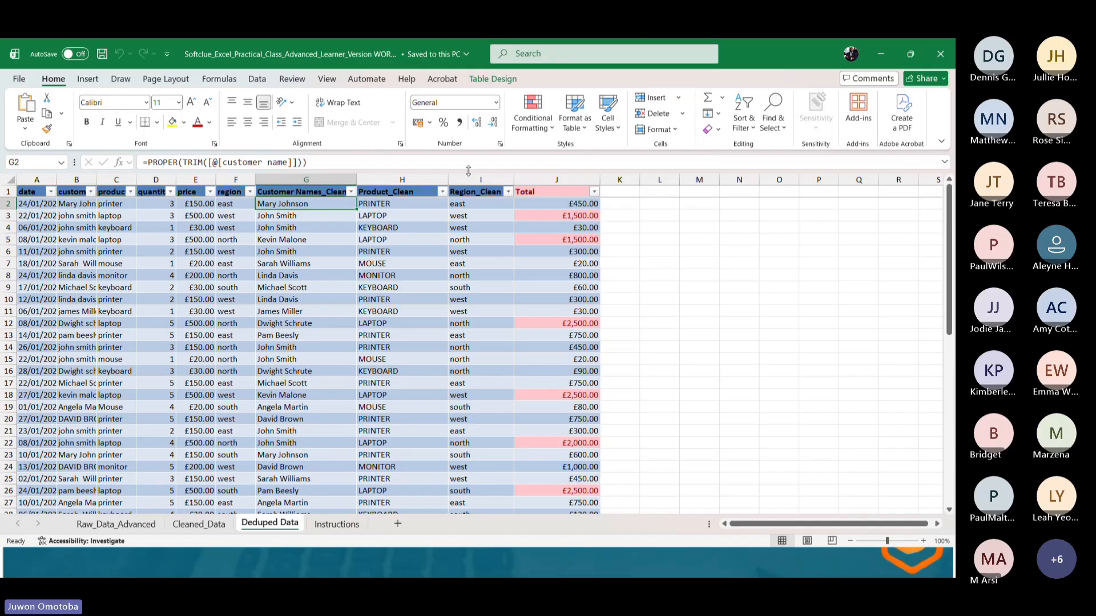
click(194, 206)
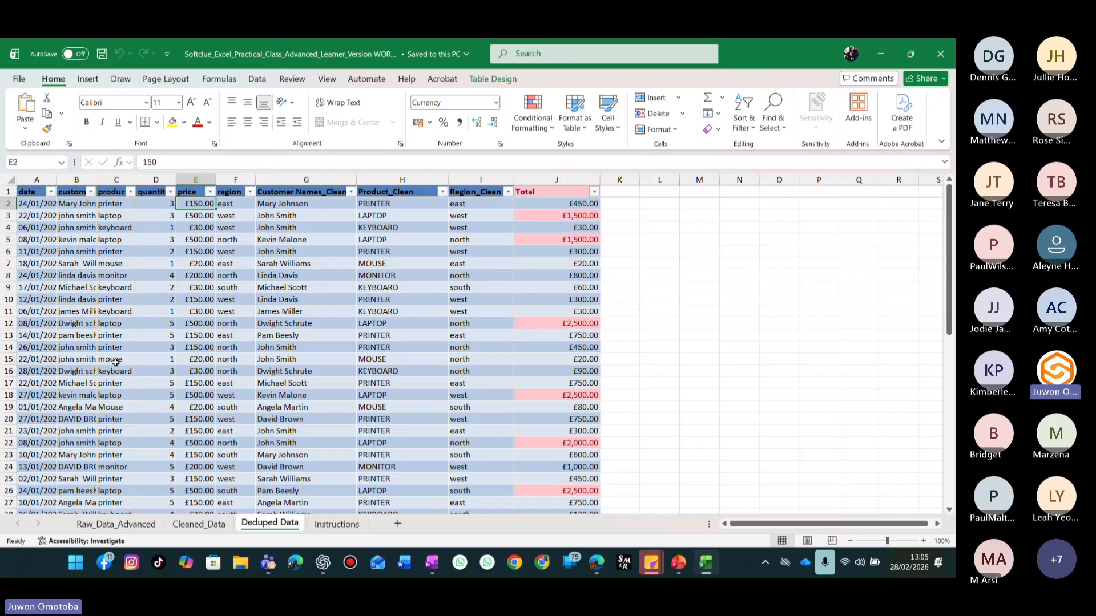
scroll(115, 362, down, 9)
scroll(114, 365, down, 9)
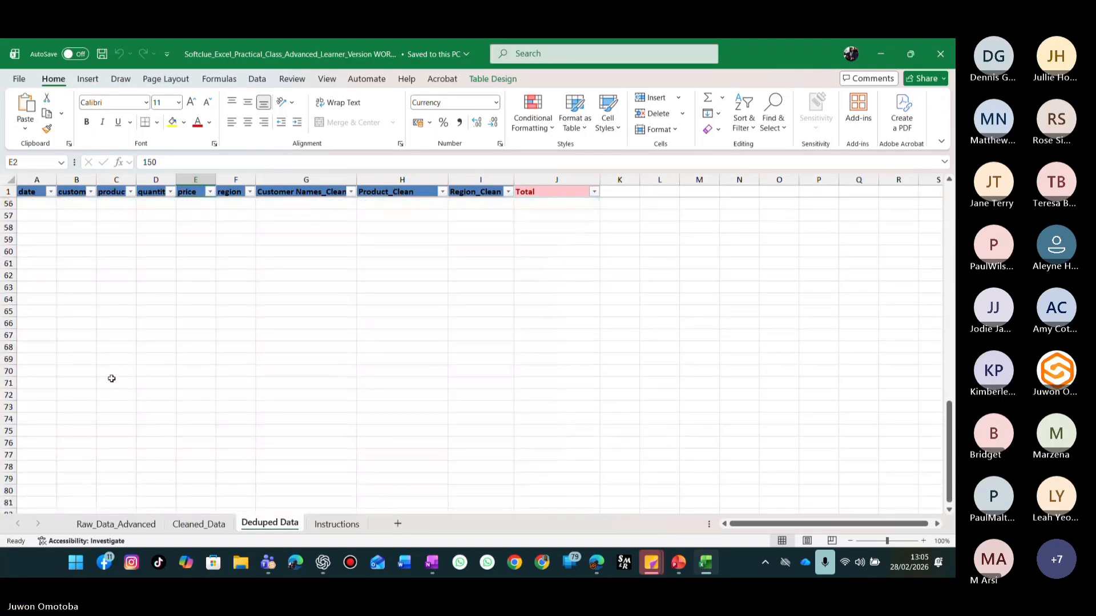
scroll(91, 405, up, 7)
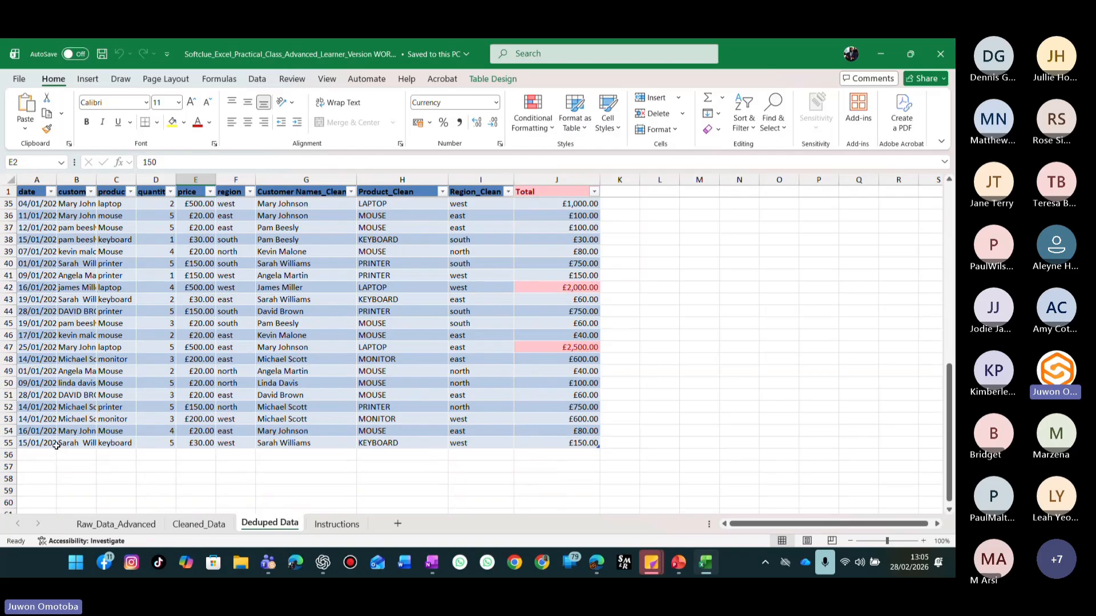
scroll(57, 445, up, 9)
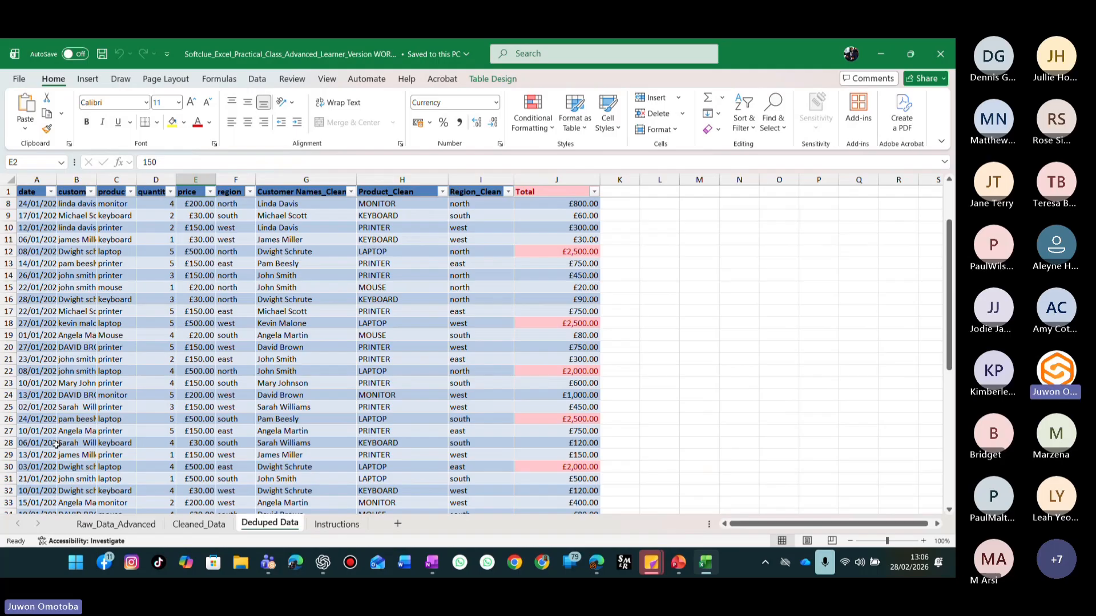
Clear the conditional formatting rules from the selected Total column.
click(560, 178)
click(553, 133)
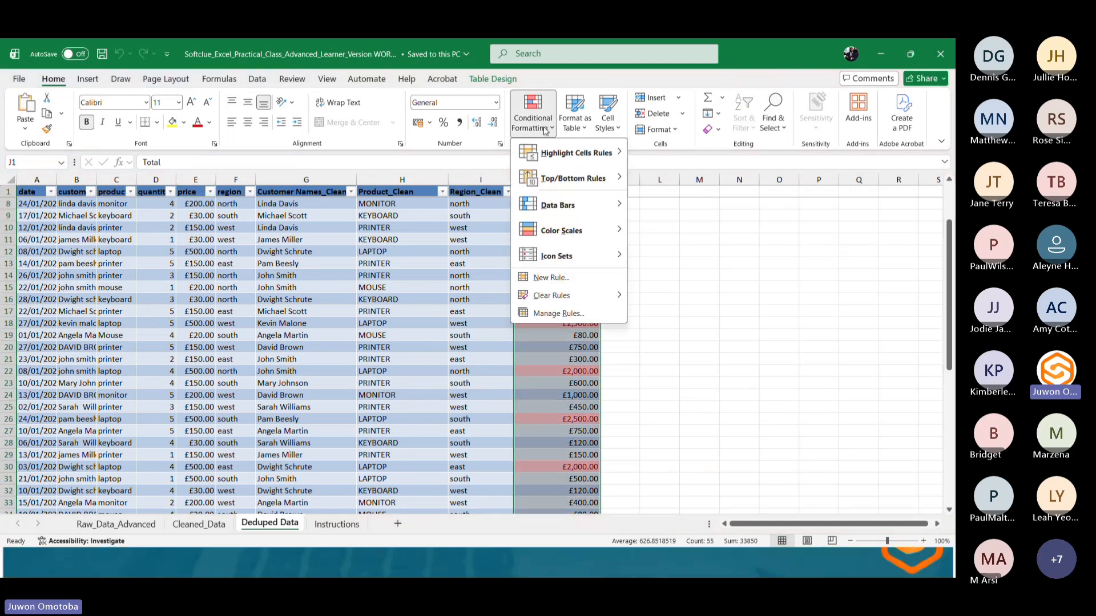
mouse_move(586, 155)
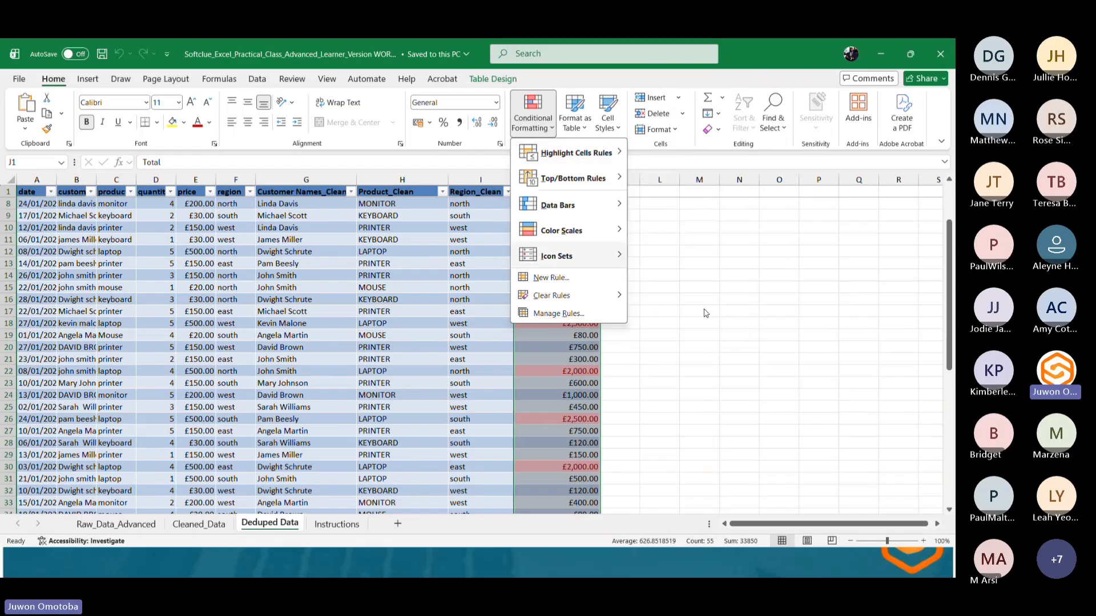
mouse_move(576, 295)
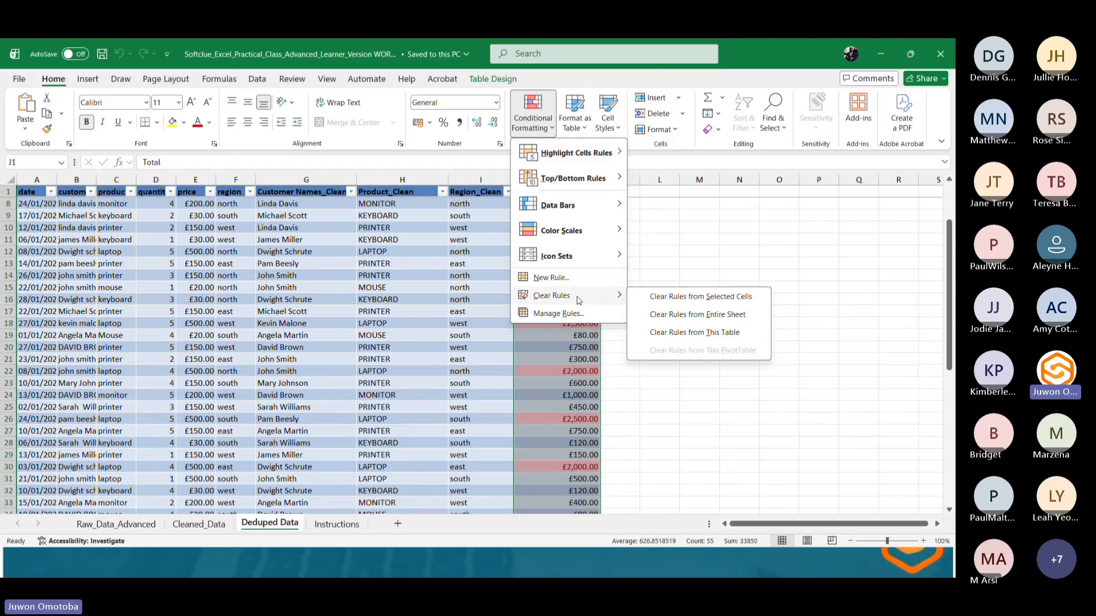
click(700, 303)
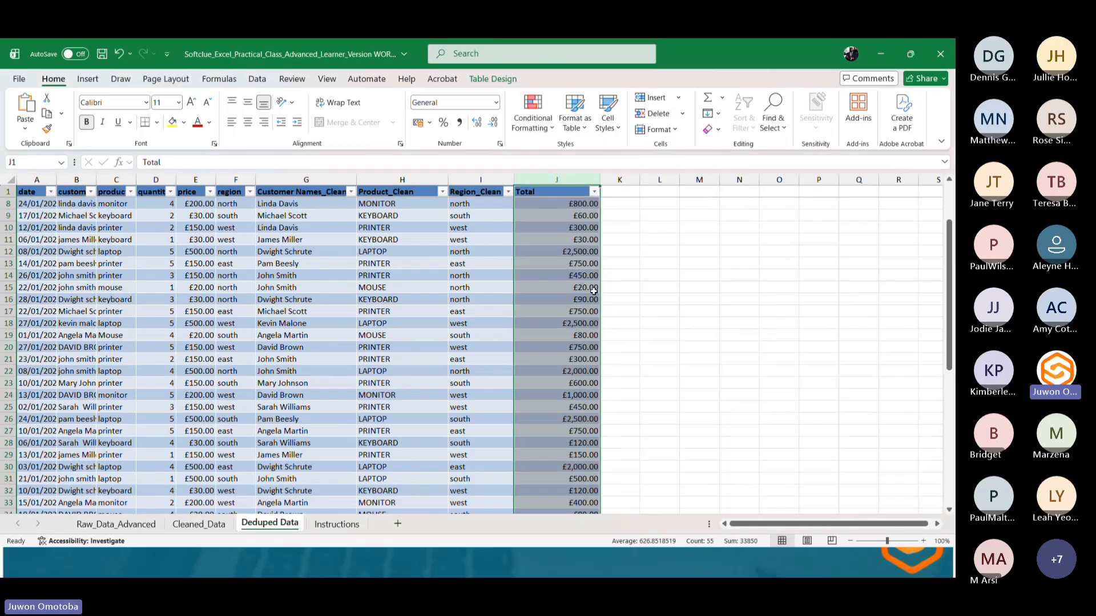
Inspect the Total column's formula and reopen the conditional formatting options without choosing anything.
click(625, 262)
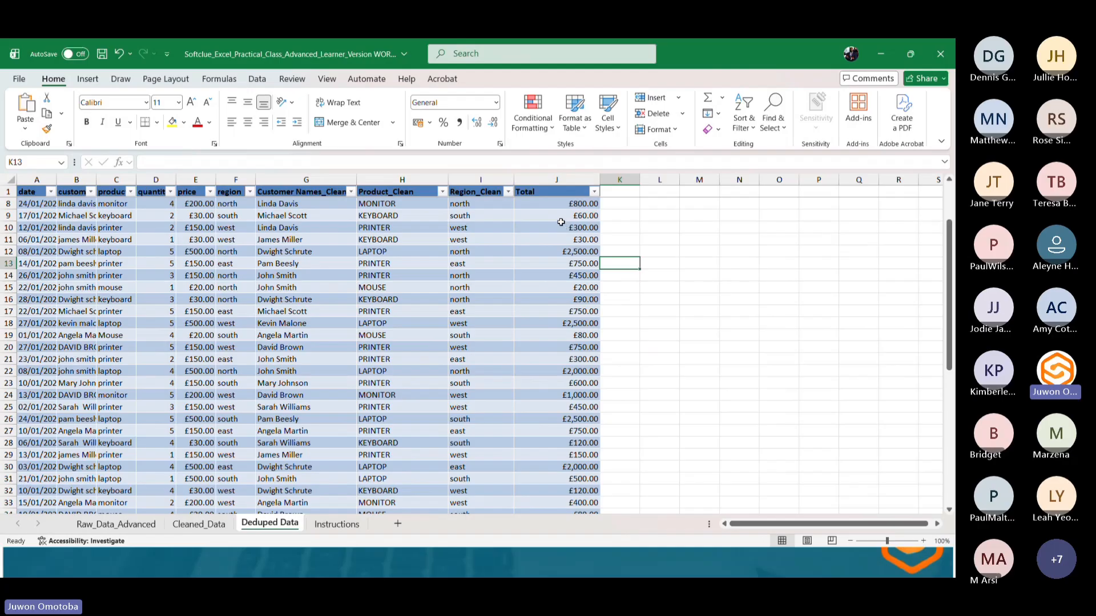
click(557, 178)
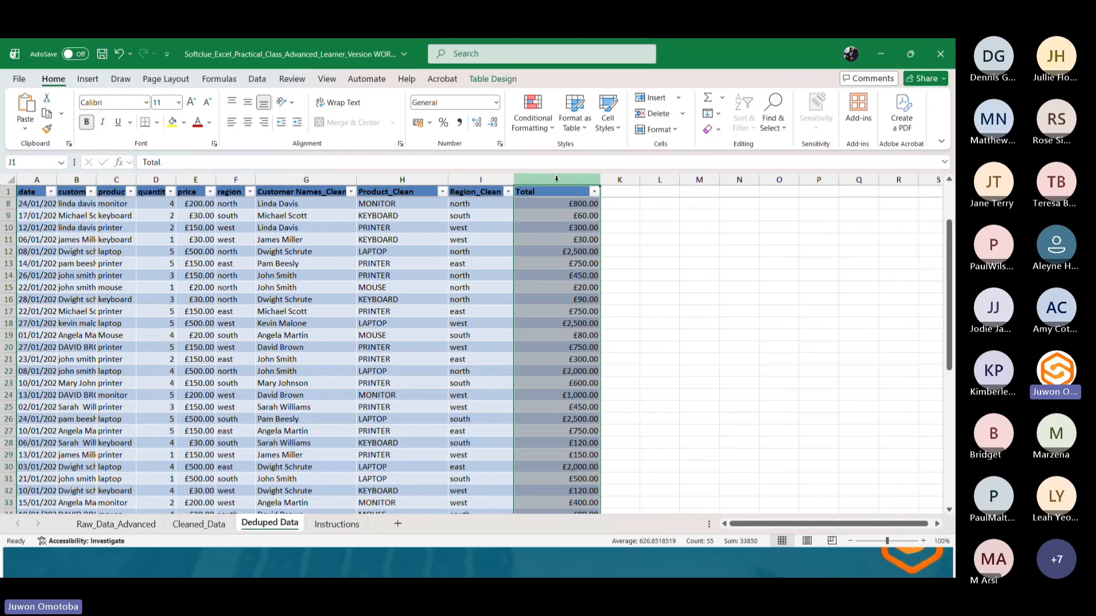
click(576, 205)
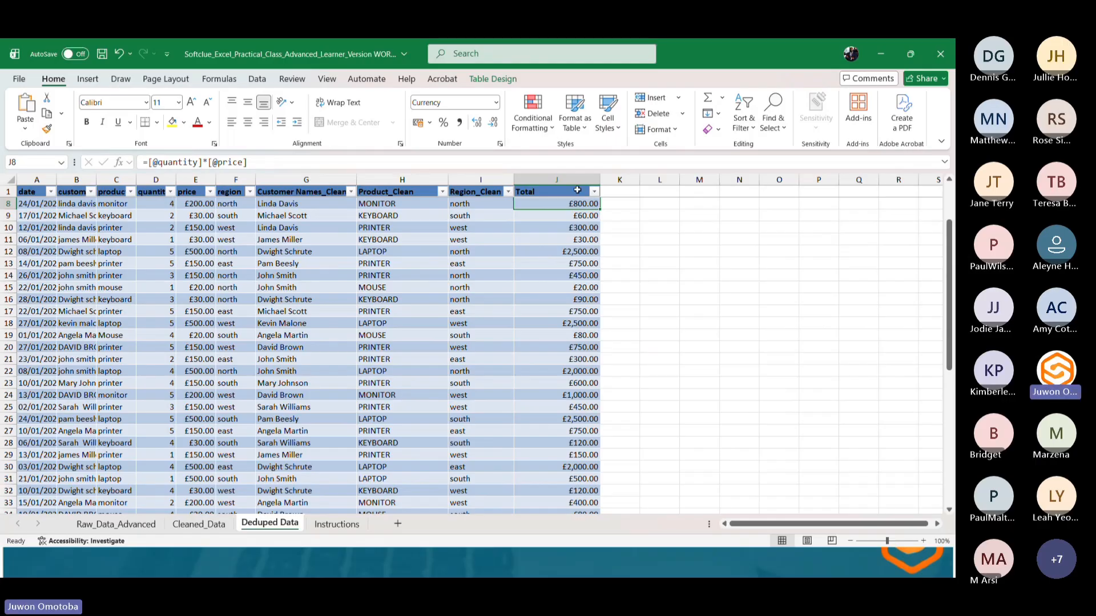
click(555, 171)
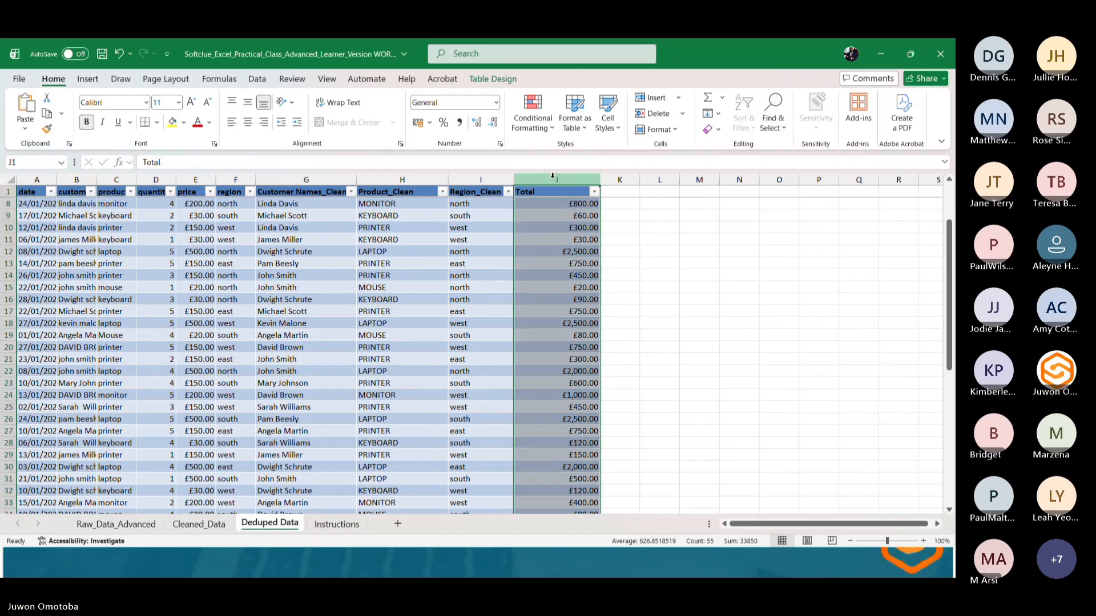
click(532, 113)
mouse_move(545, 152)
key(Escape)
key(Escape)
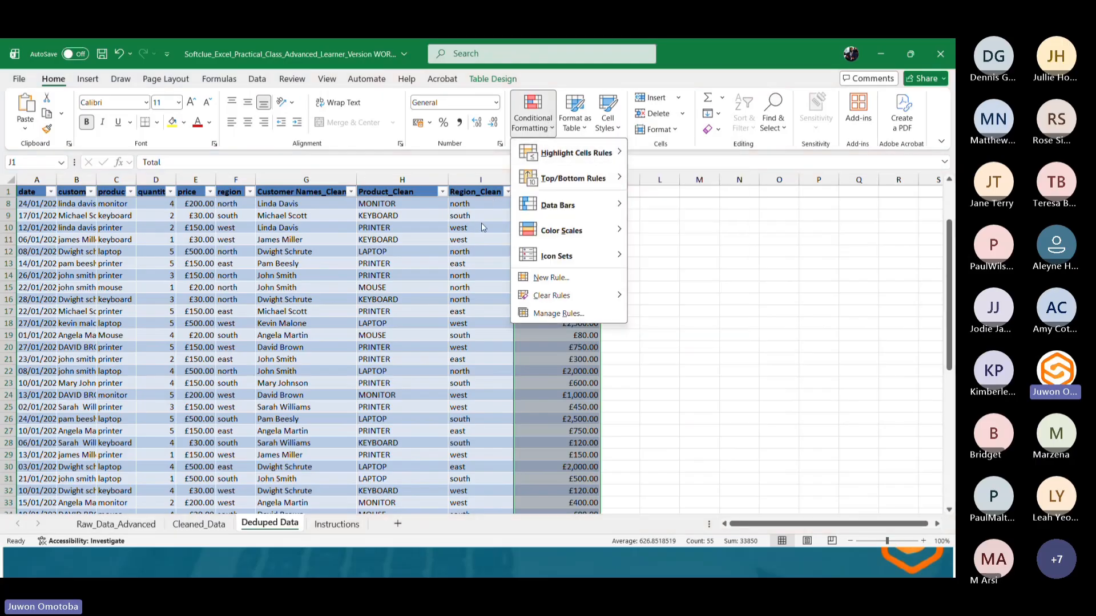
Highlight Total column values greater than 999 using Light Red Fill with Dark Red Text.
drag(594, 180, 564, 179)
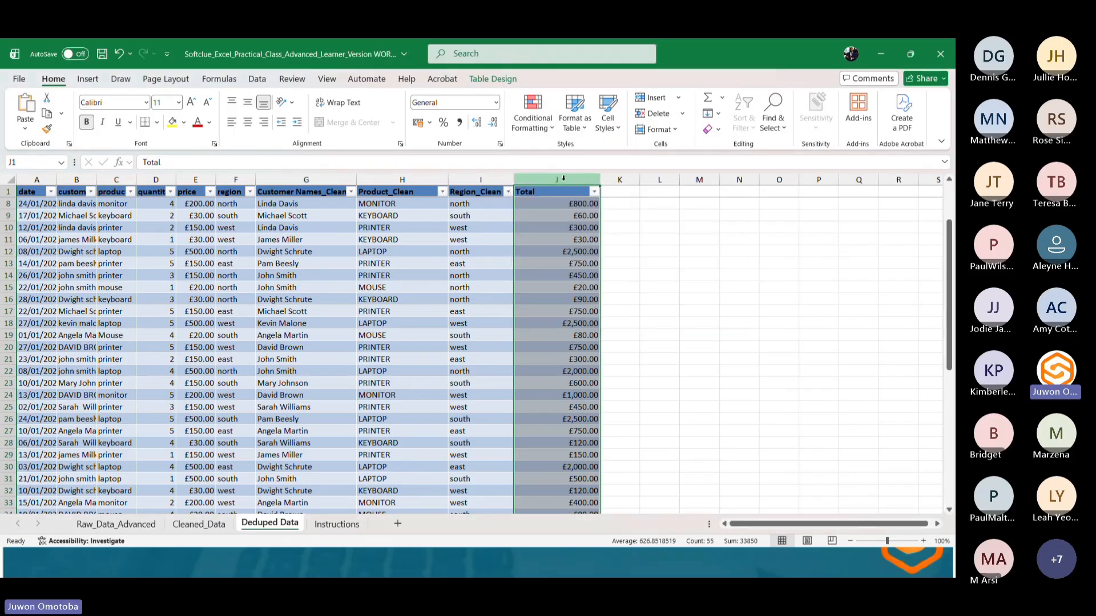
click(532, 113)
mouse_move(562, 164)
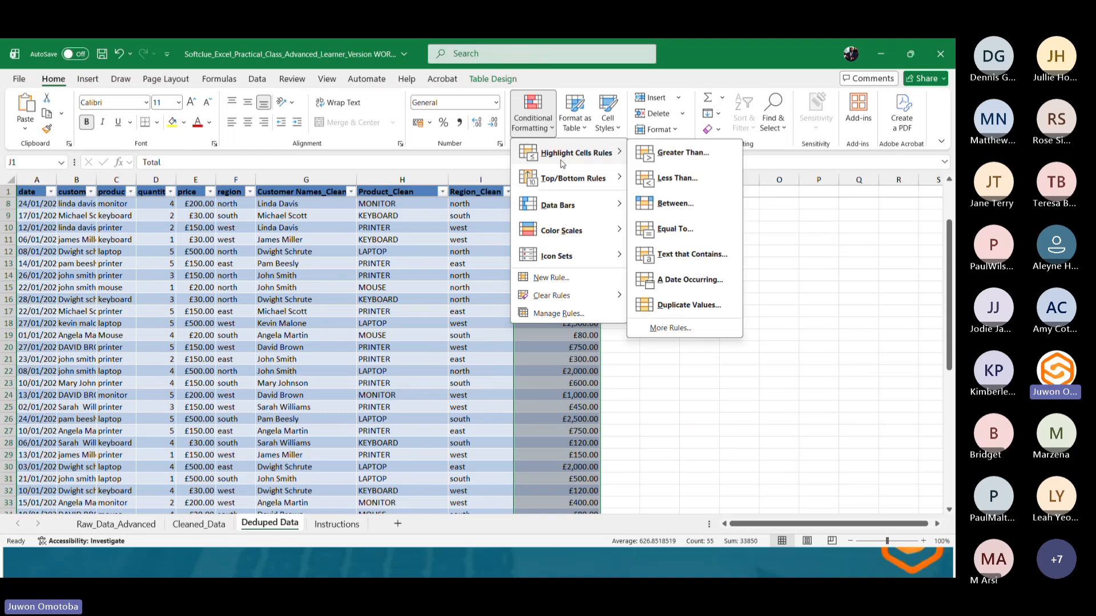
click(672, 153)
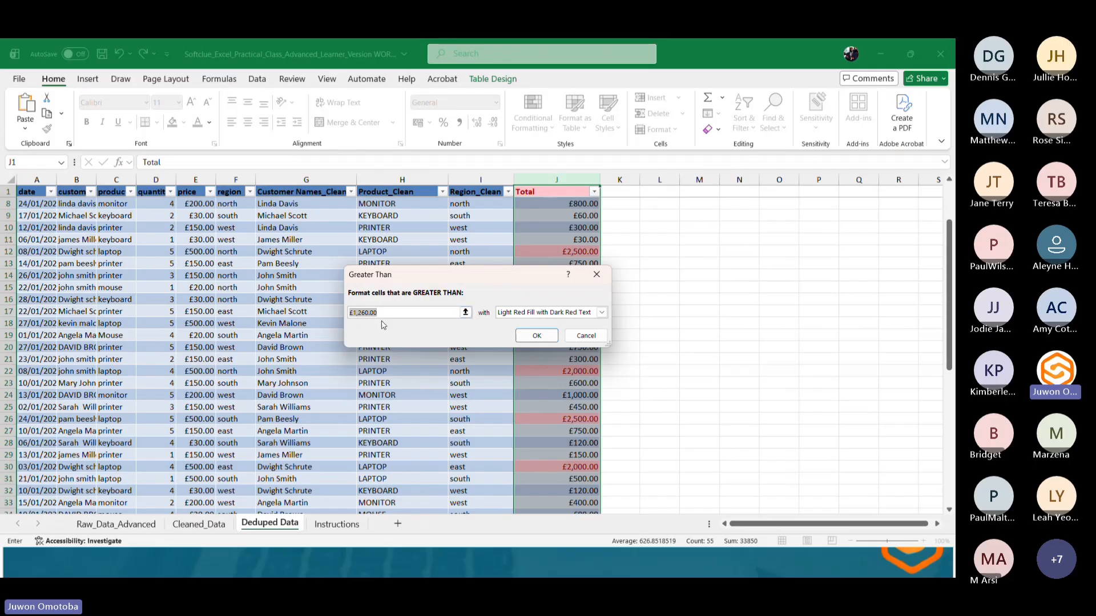
click(376, 313)
drag(379, 312, 354, 312)
text(999)
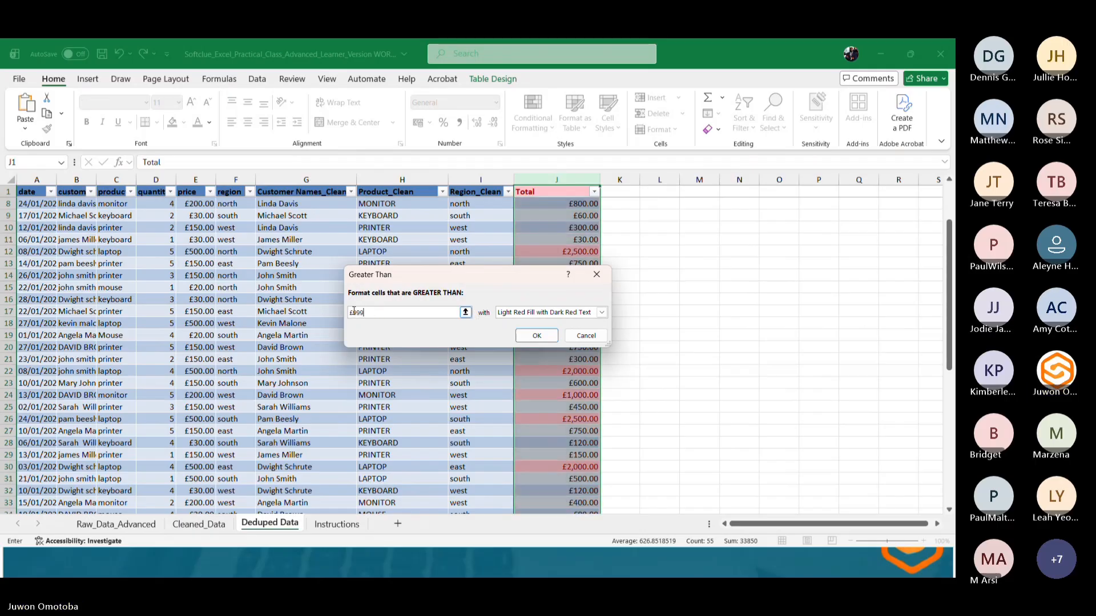
click(530, 340)
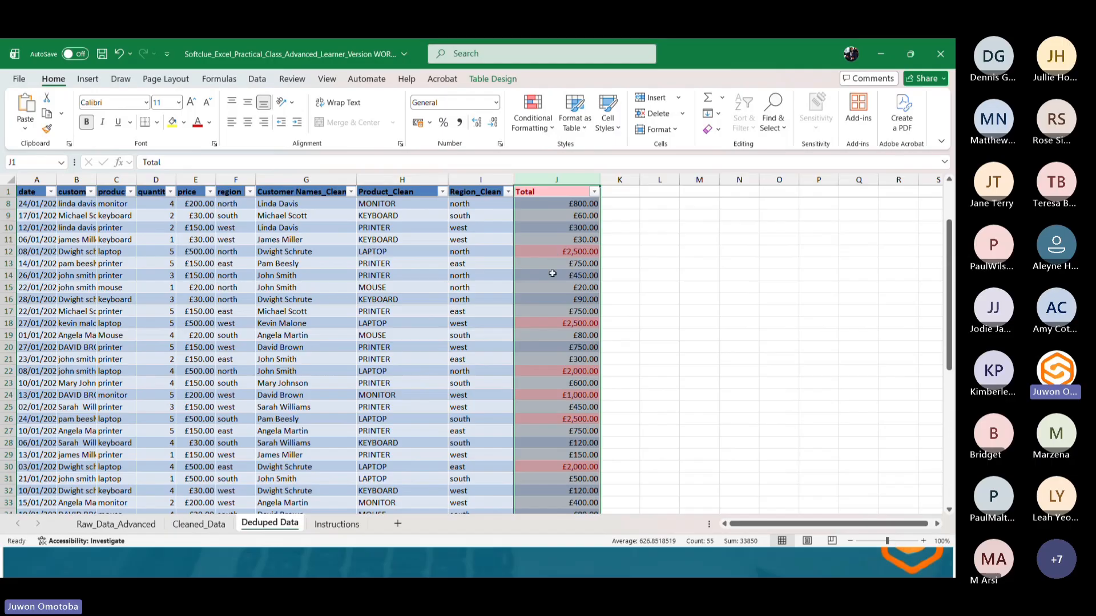
Add a Greater Than 999 highlight on the Total column using Yellow Fill with Dark Yellow Text instead.
scroll(552, 384, down, 6)
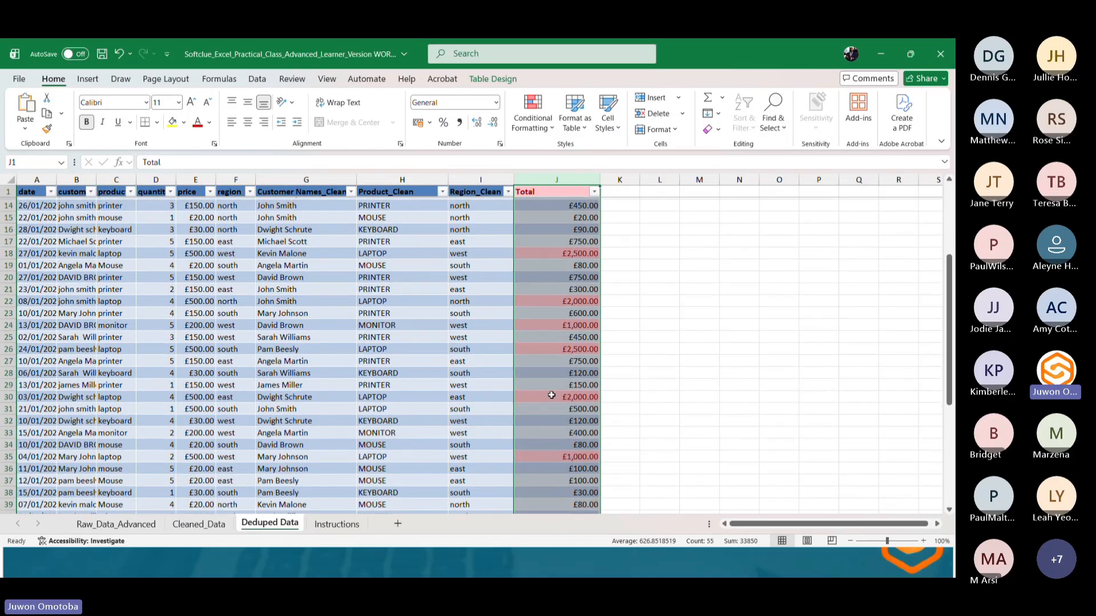
scroll(550, 395, down, 2)
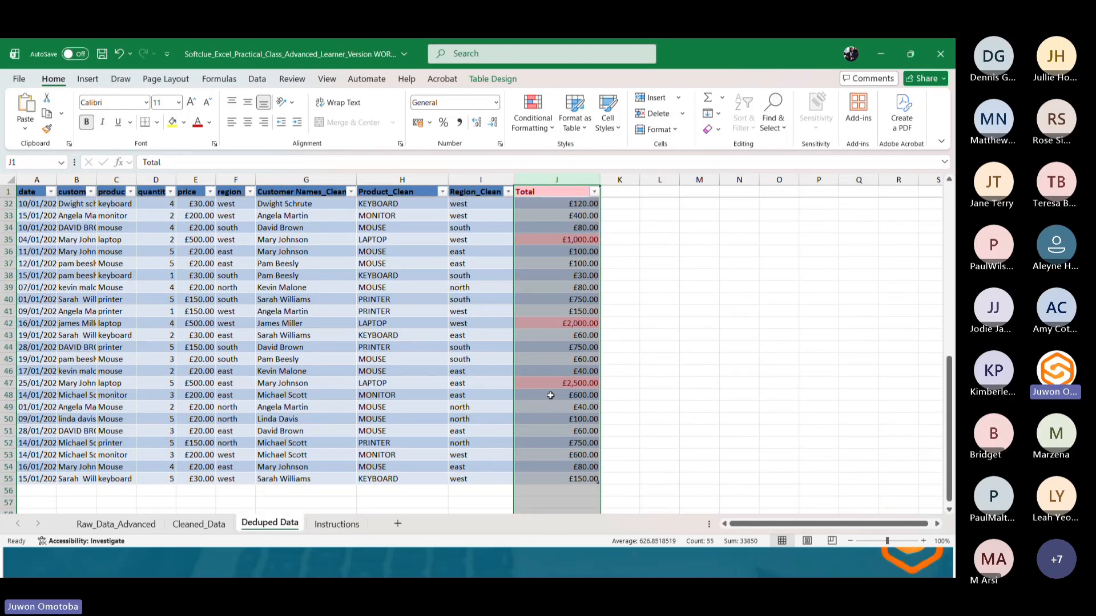
scroll(550, 393, up, 10)
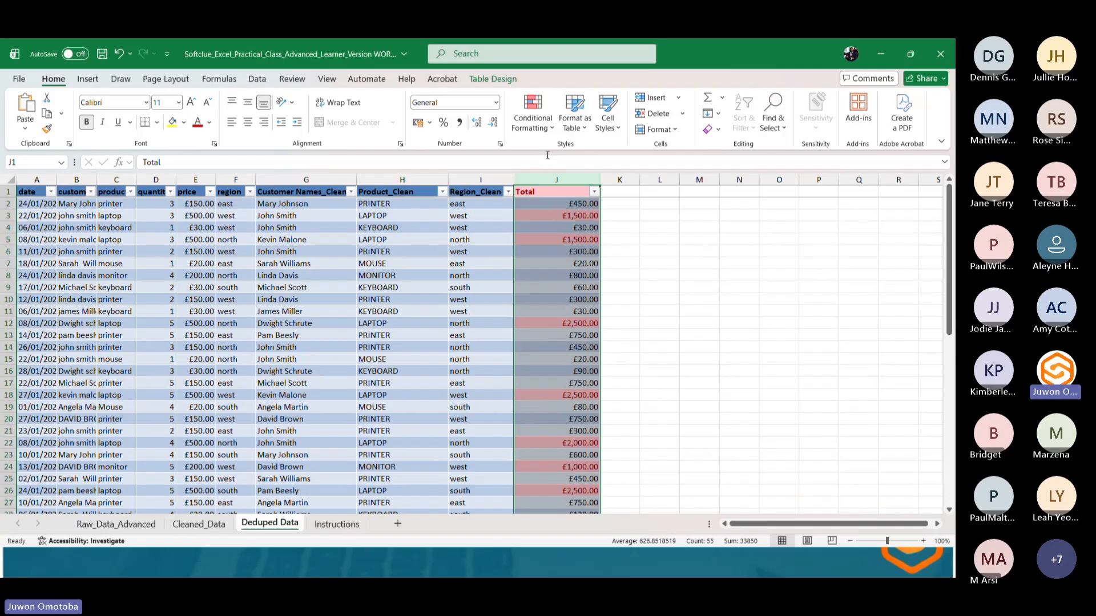
click(532, 113)
mouse_move(622, 153)
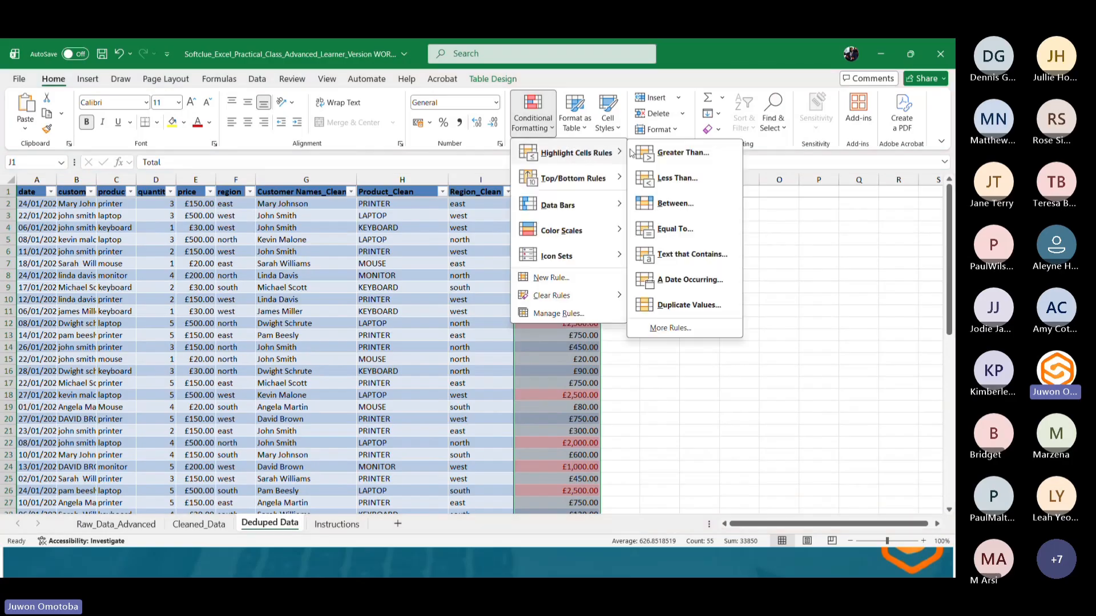
click(662, 153)
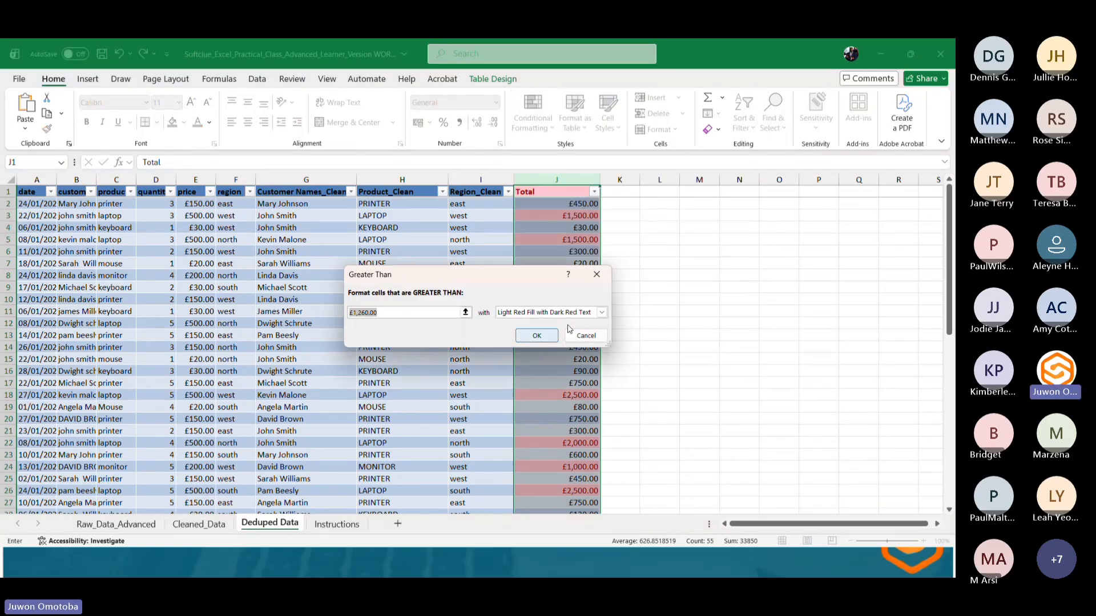
click(601, 312)
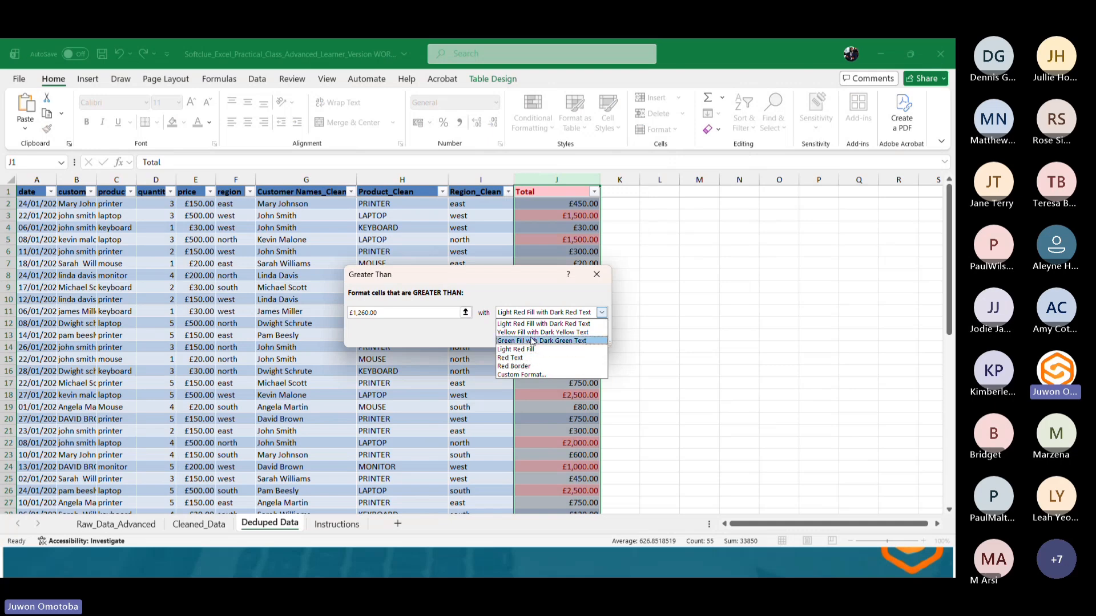
click(531, 332)
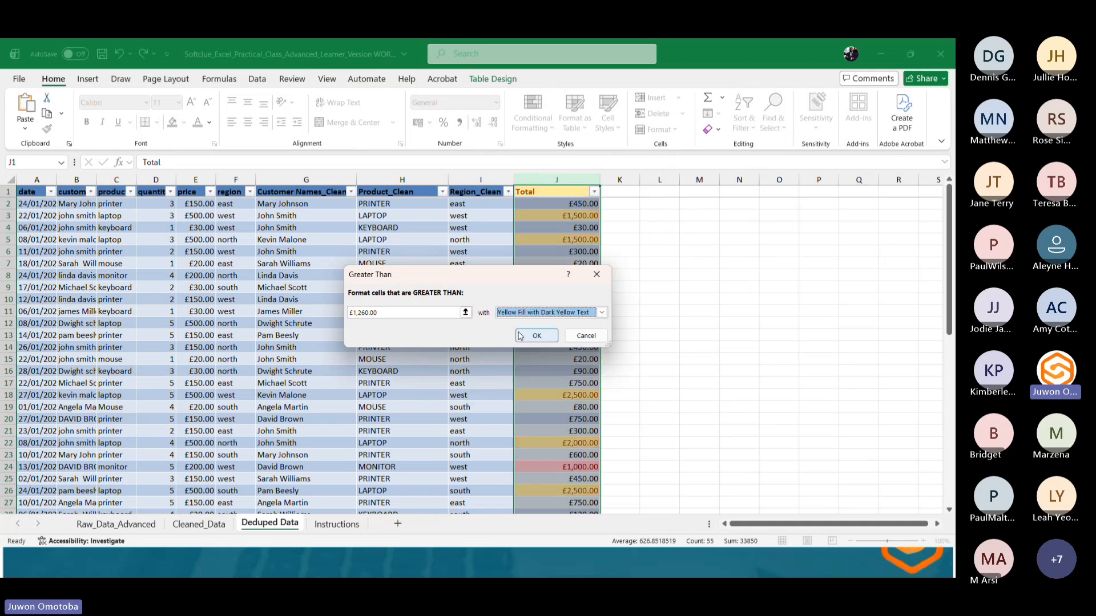
click(372, 314)
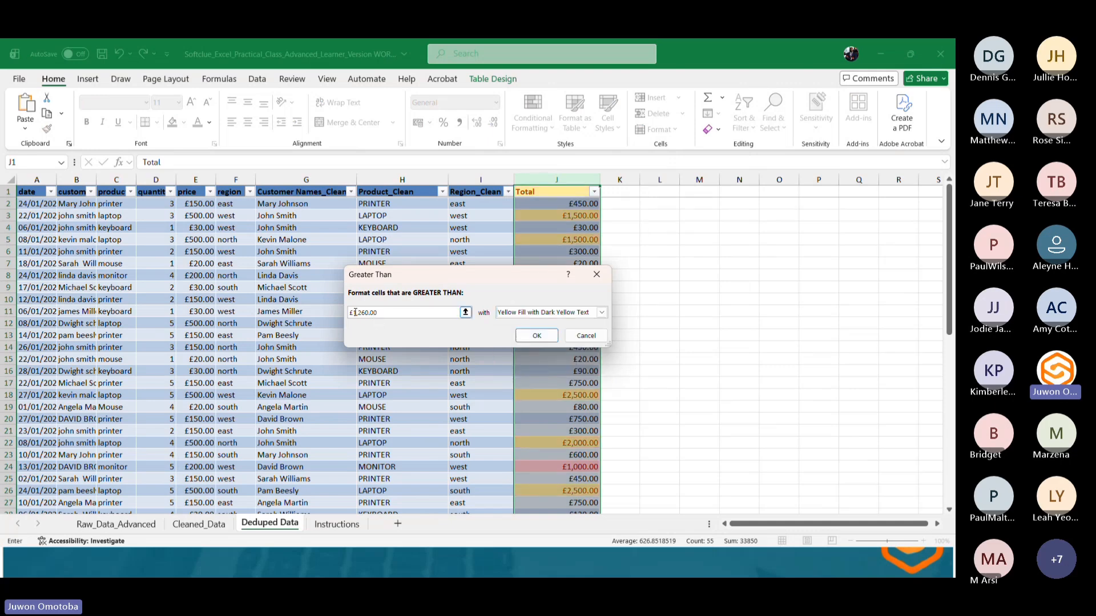
drag(377, 313, 354, 313)
text(999)
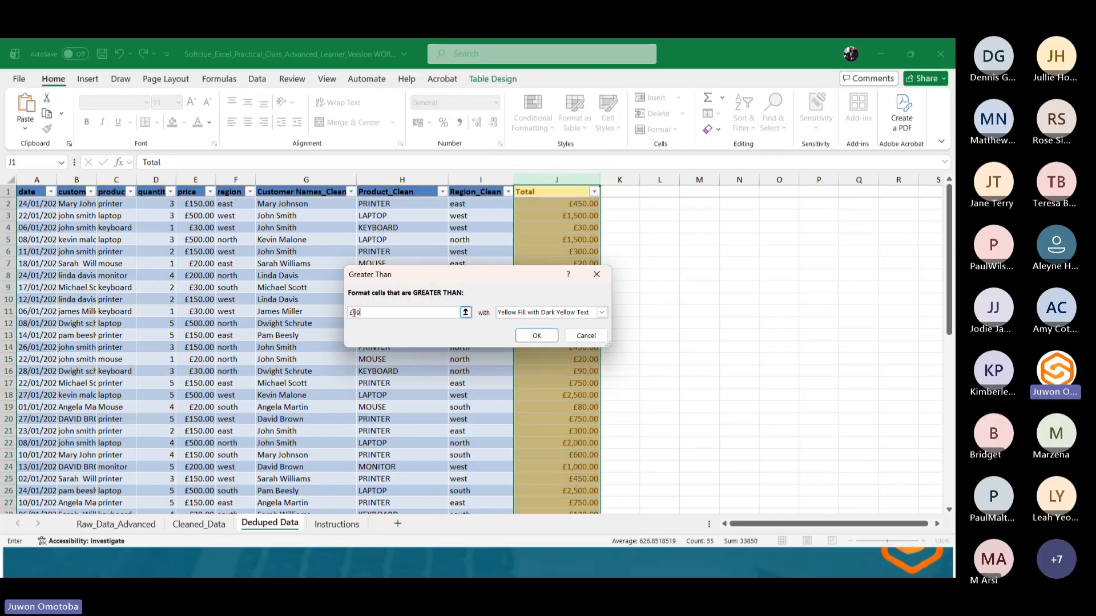
click(538, 335)
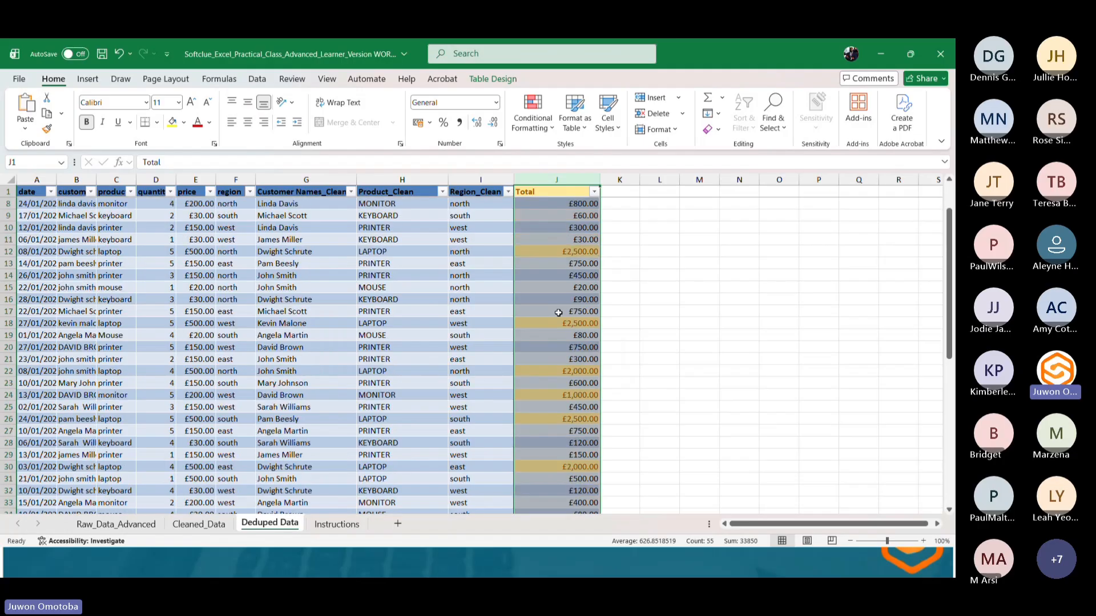
Review the highlighted Total values in Deduped Data and compare with the Cleaned_Data sheet.
scroll(558, 313, down, 7)
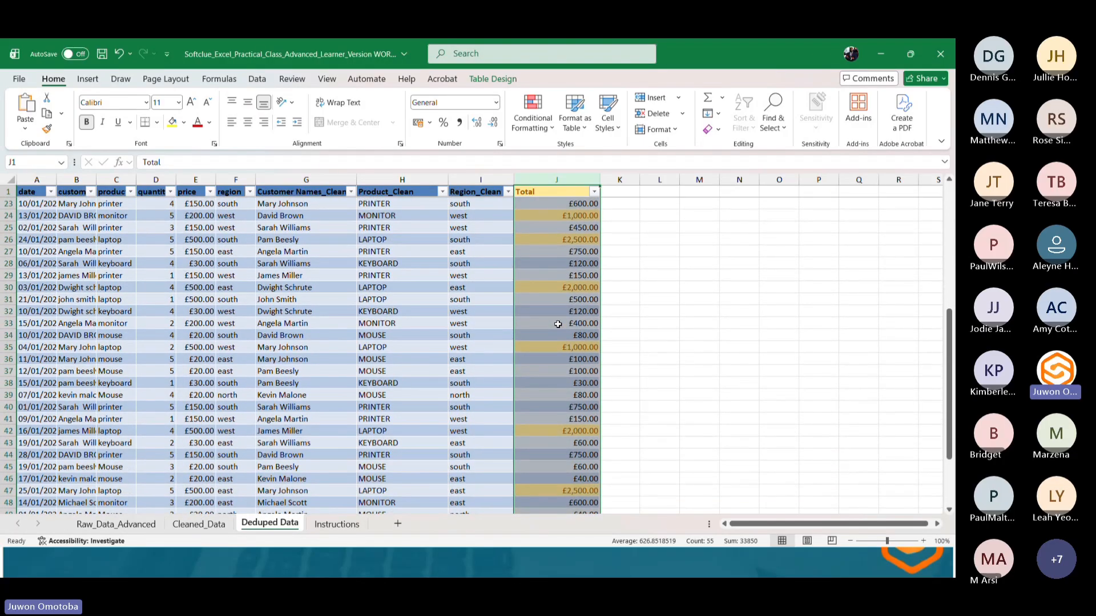
scroll(558, 324, down, 1)
click(557, 323)
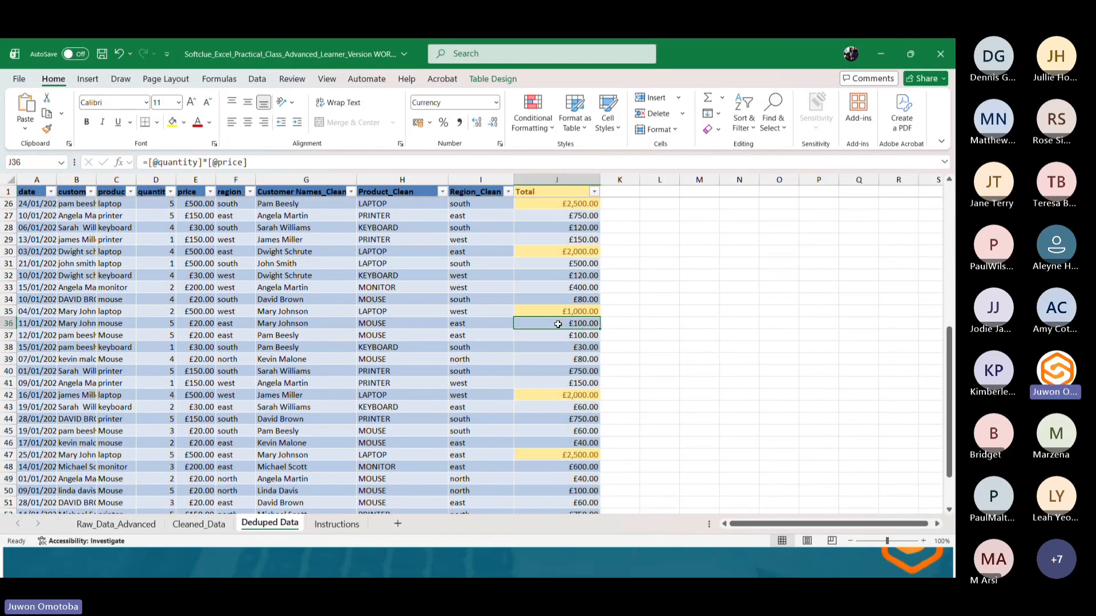
scroll(558, 323, up, 6)
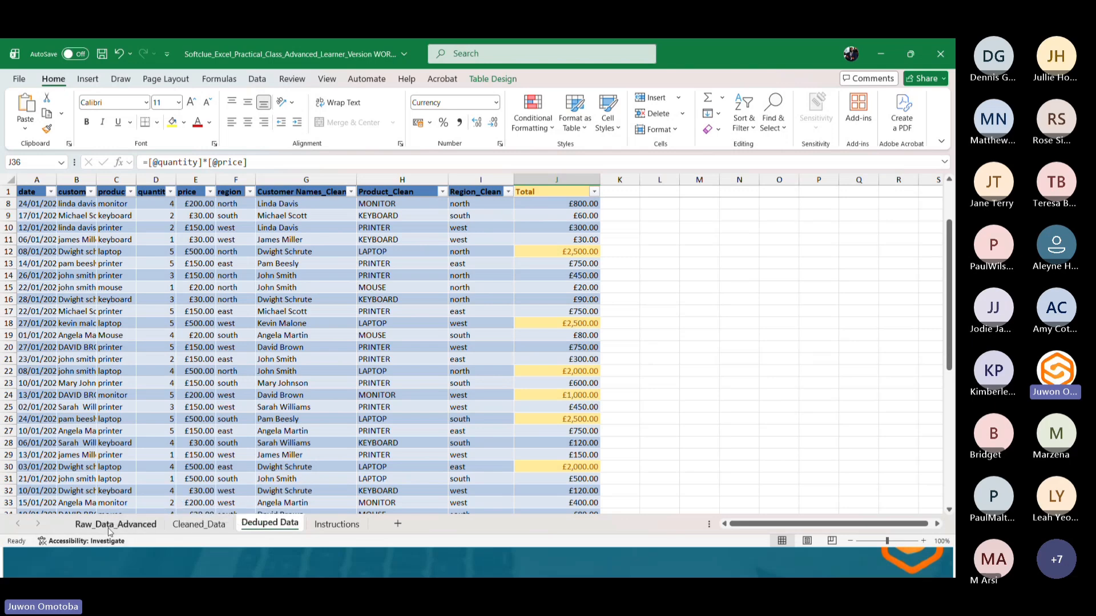
click(209, 527)
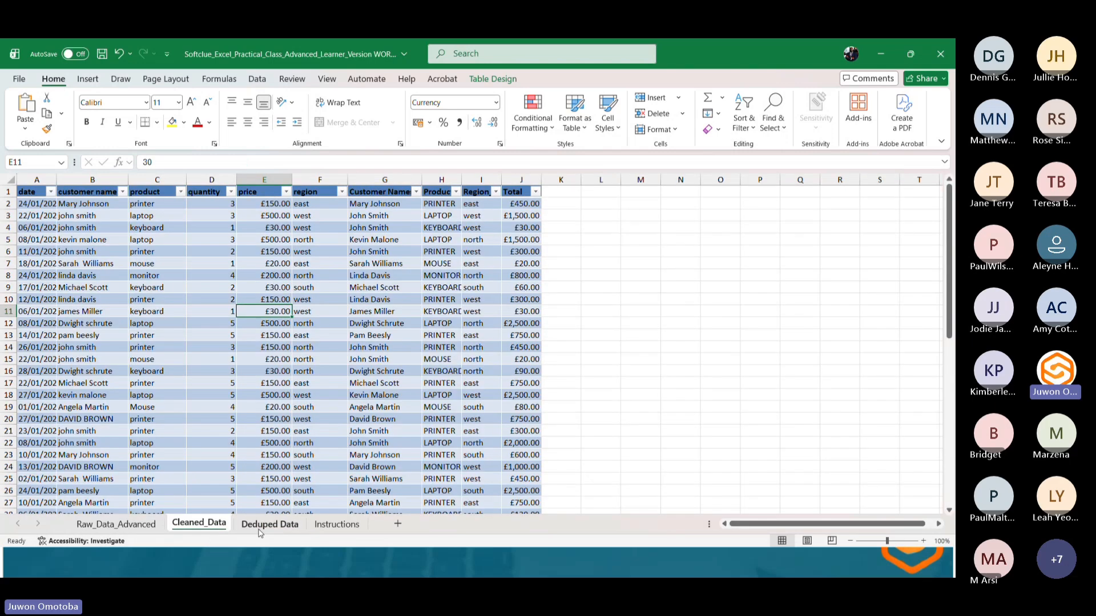
click(260, 527)
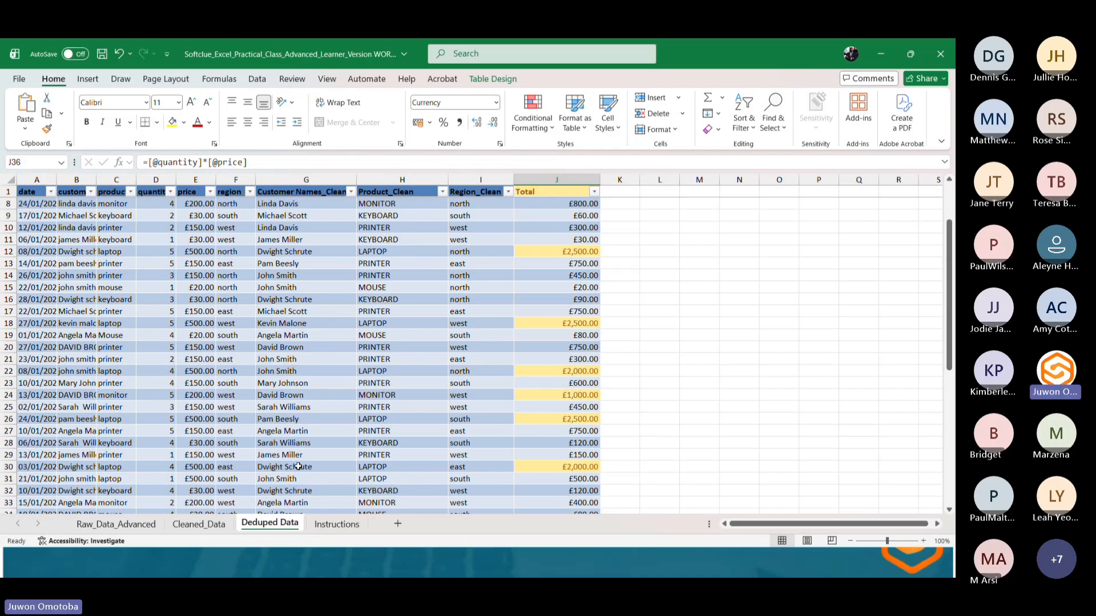
Add a new worksheet and rename it Key Metrics.
click(398, 524)
double_click(335, 524)
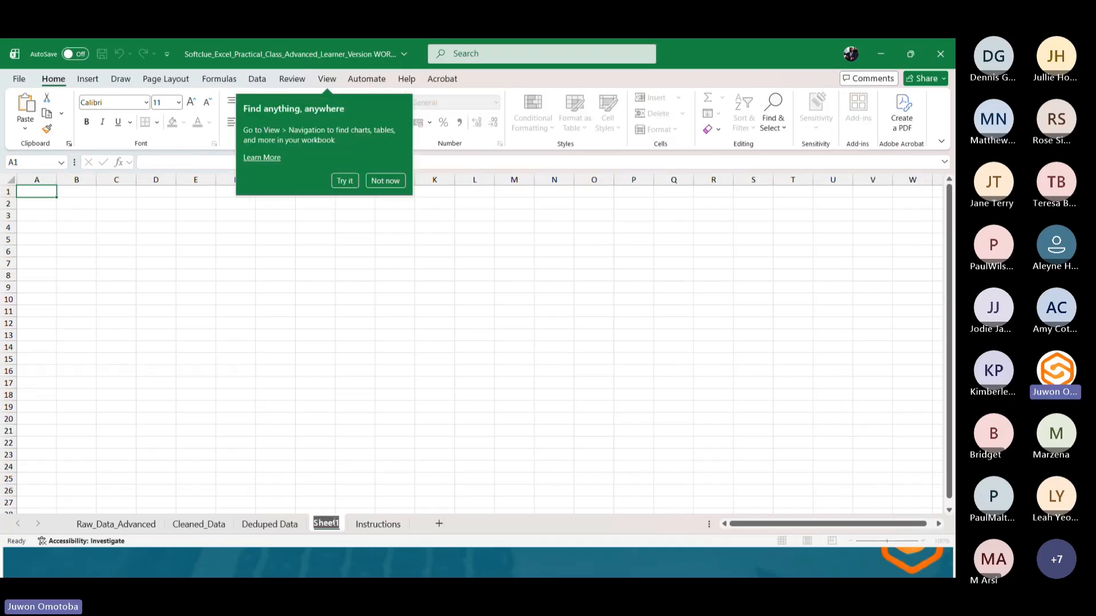
text(Key)
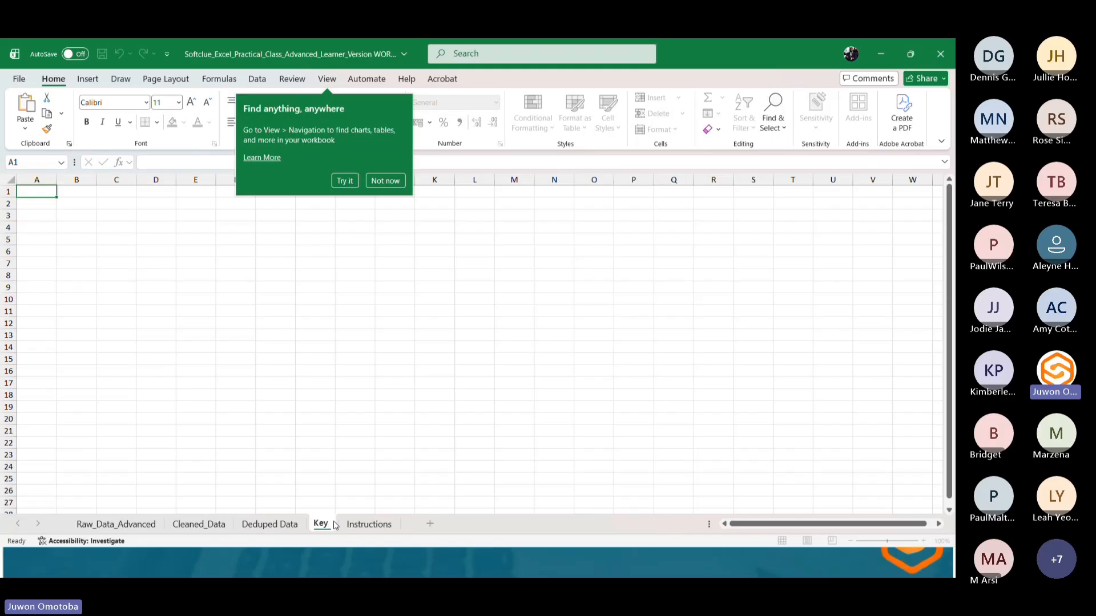
text( Metrics)
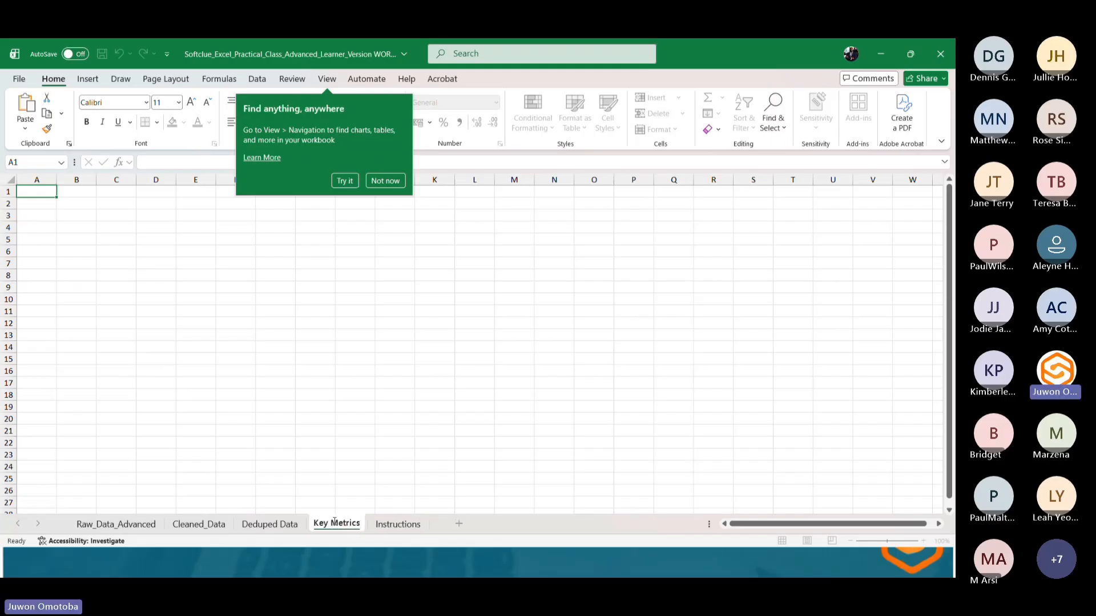
key(Return)
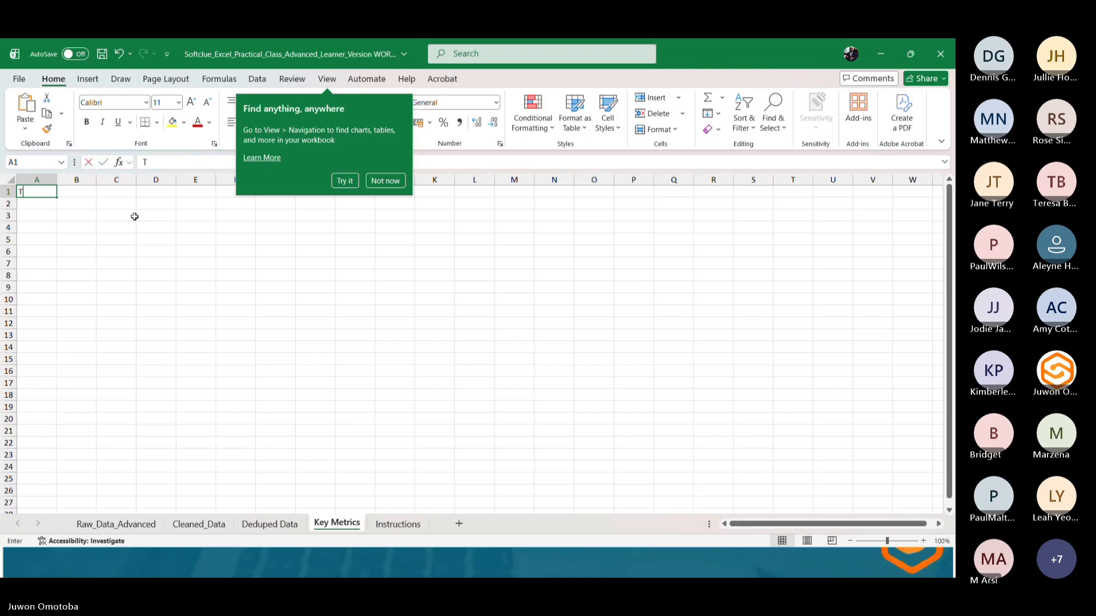
Enter the label Total Revenue in A1 of Key Metrics.
text(Total Revenue)
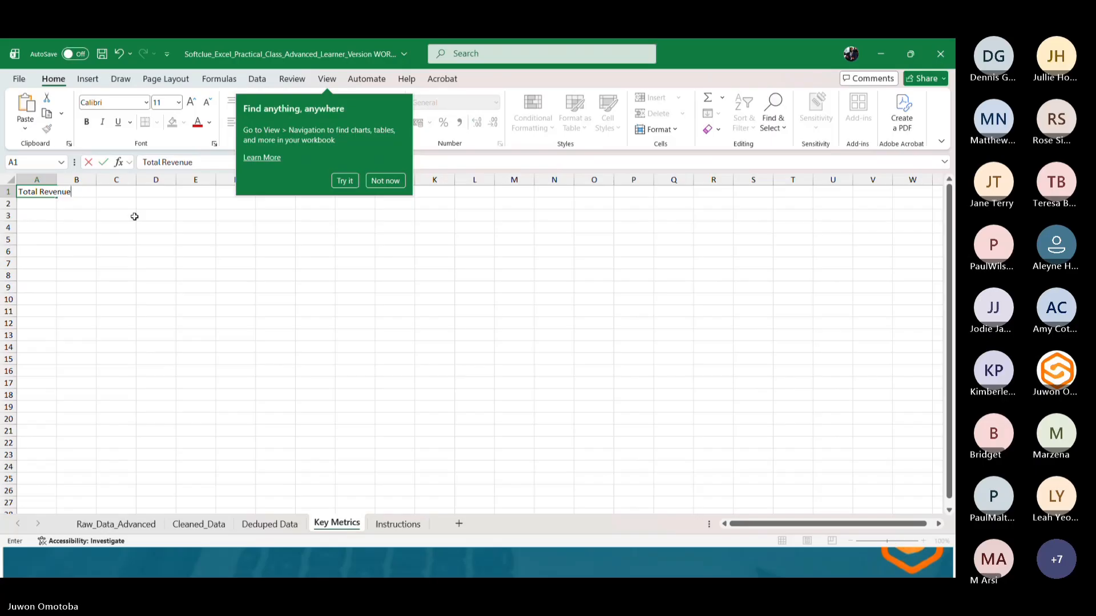
key(Tab)
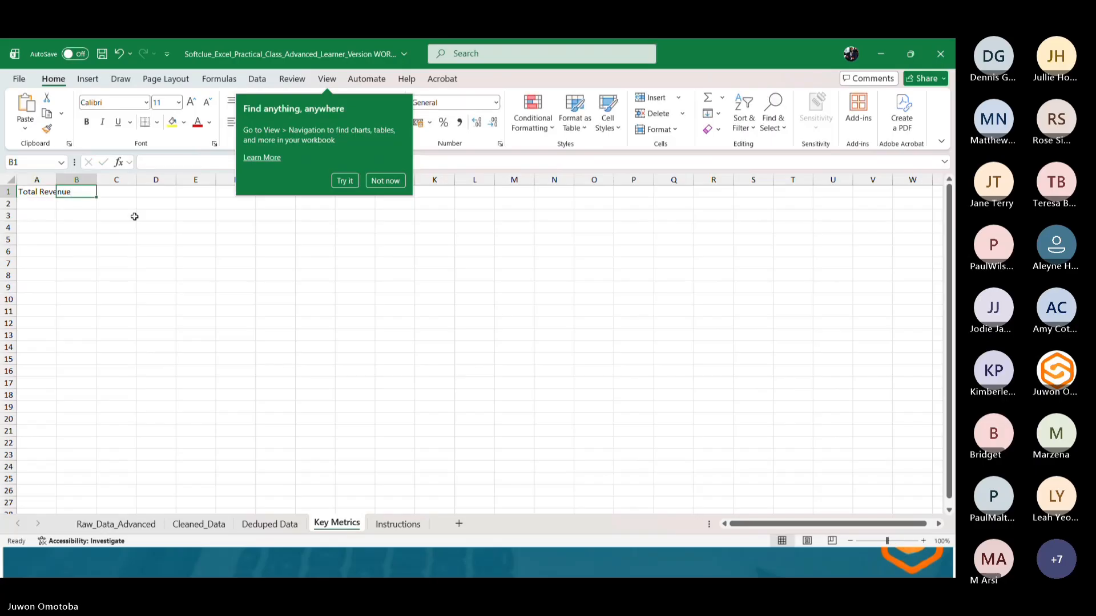
Dismiss the tip and try entering a SUM formula in B1 over the Deduped Data Total values.
text(=)
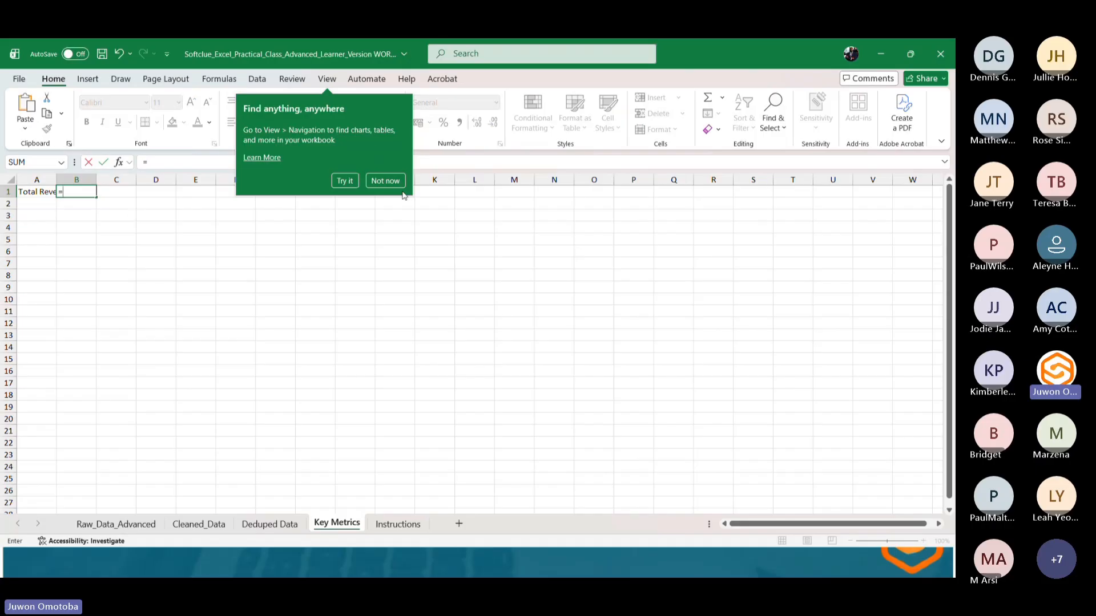
click(372, 181)
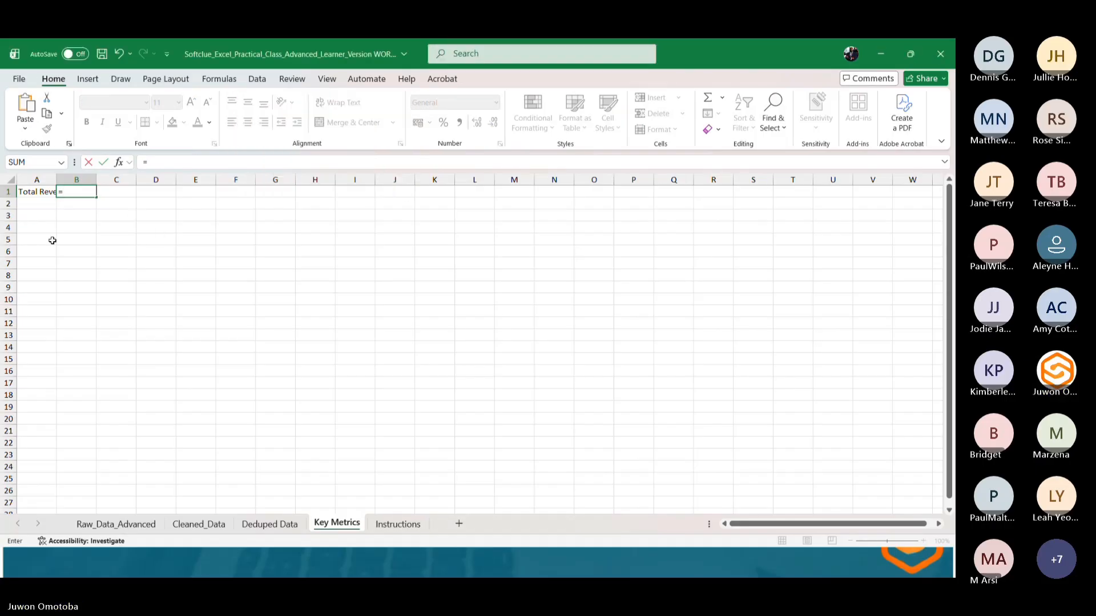
click(63, 194)
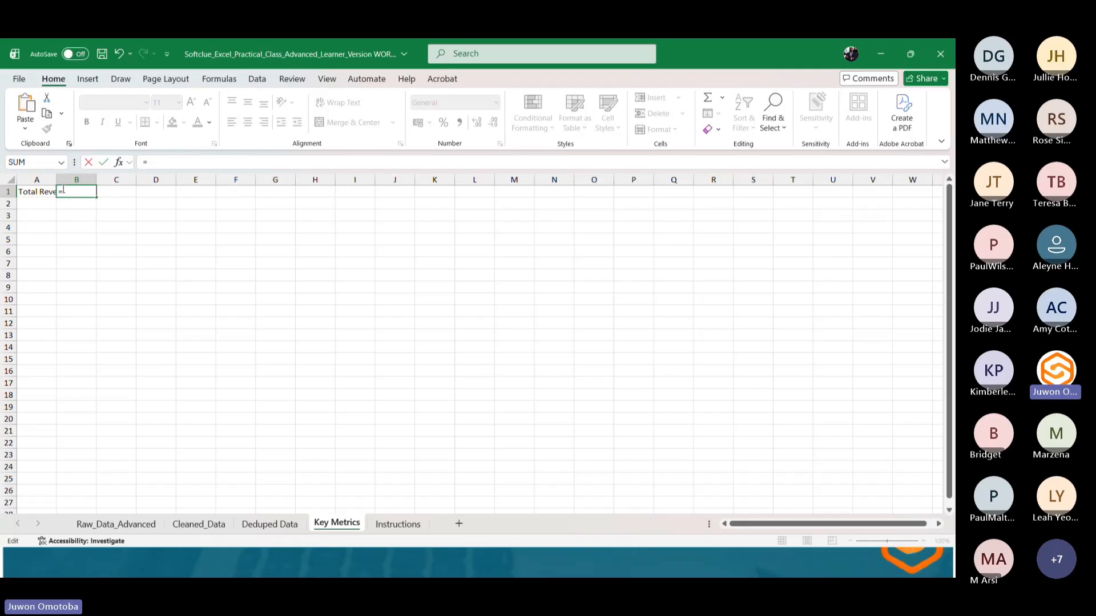
text(=SUM)
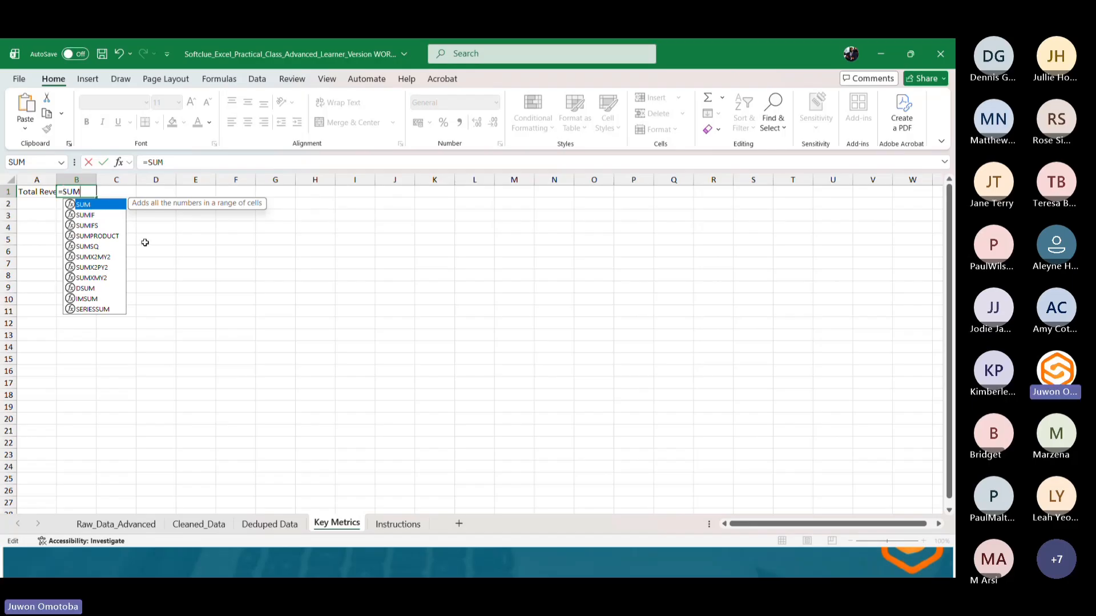
click(269, 524)
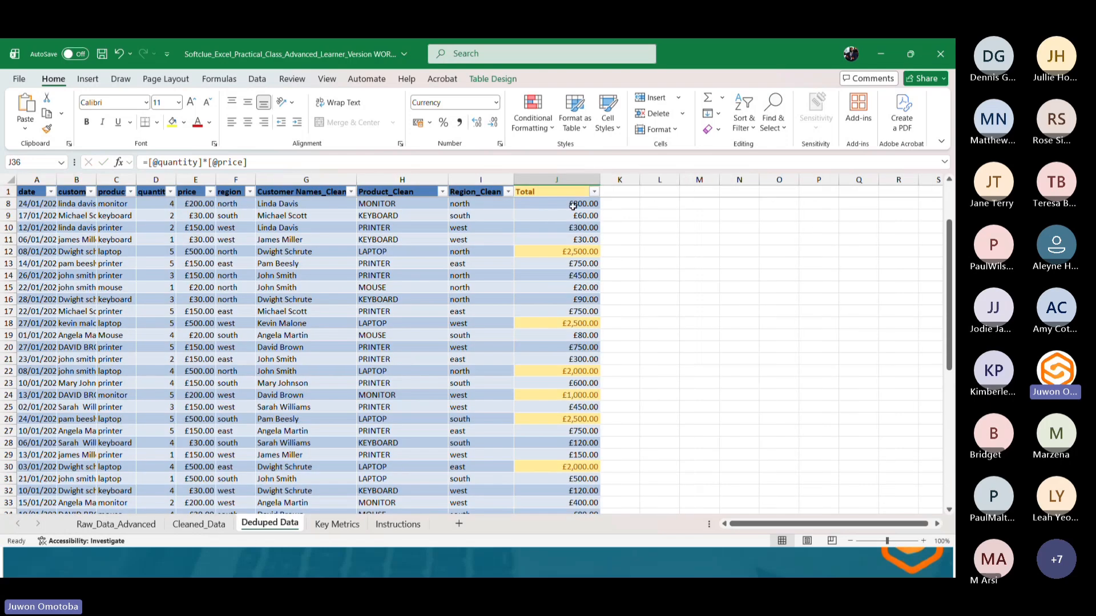
drag(572, 205, 571, 500)
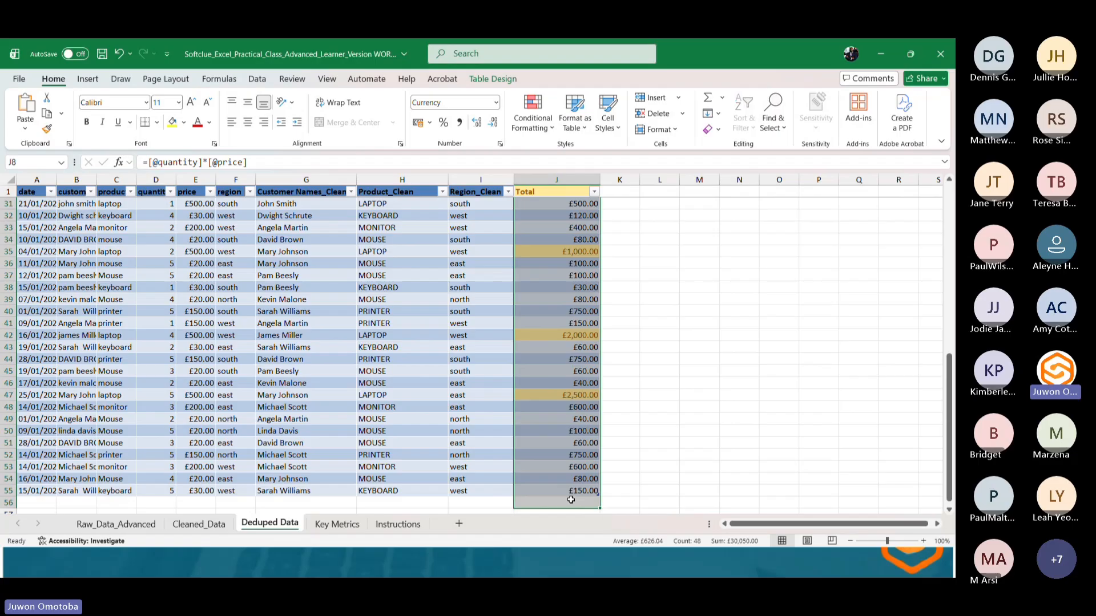
click(319, 523)
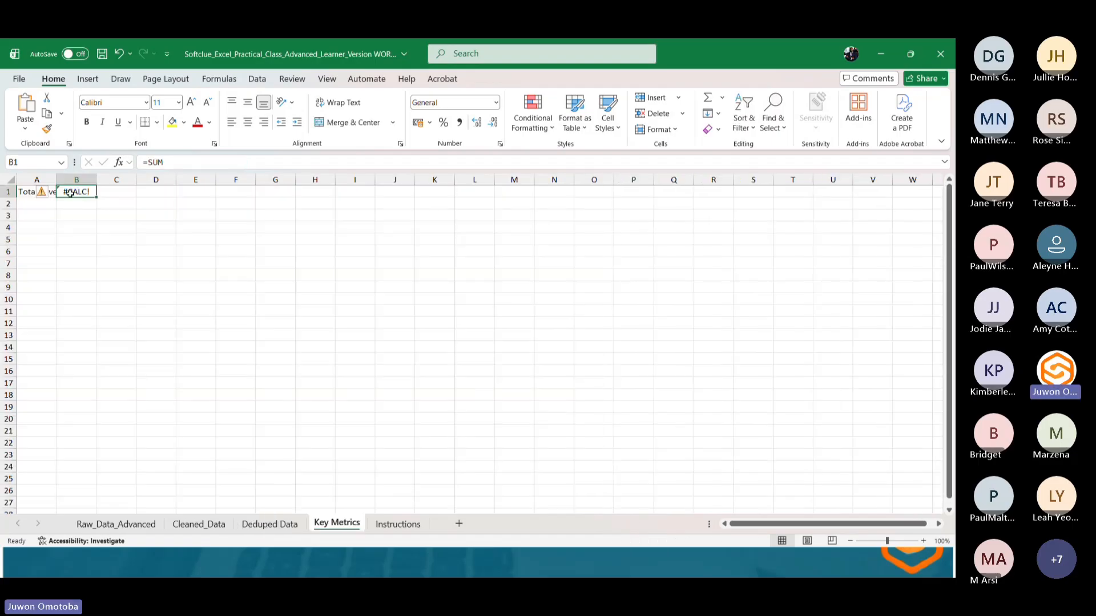
key(Delete)
text(=SUM)
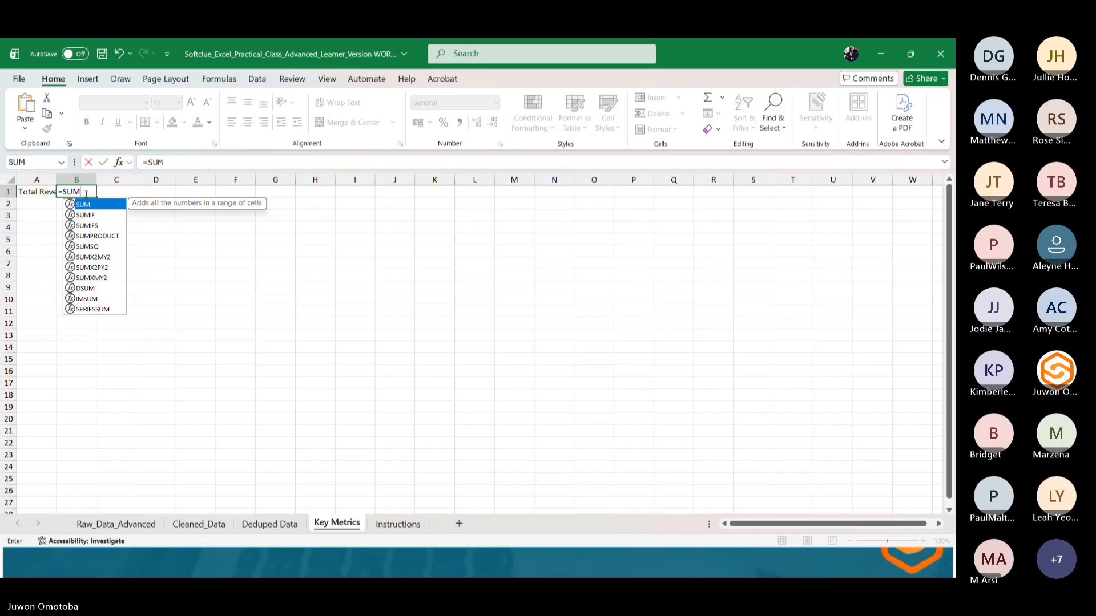
text(()
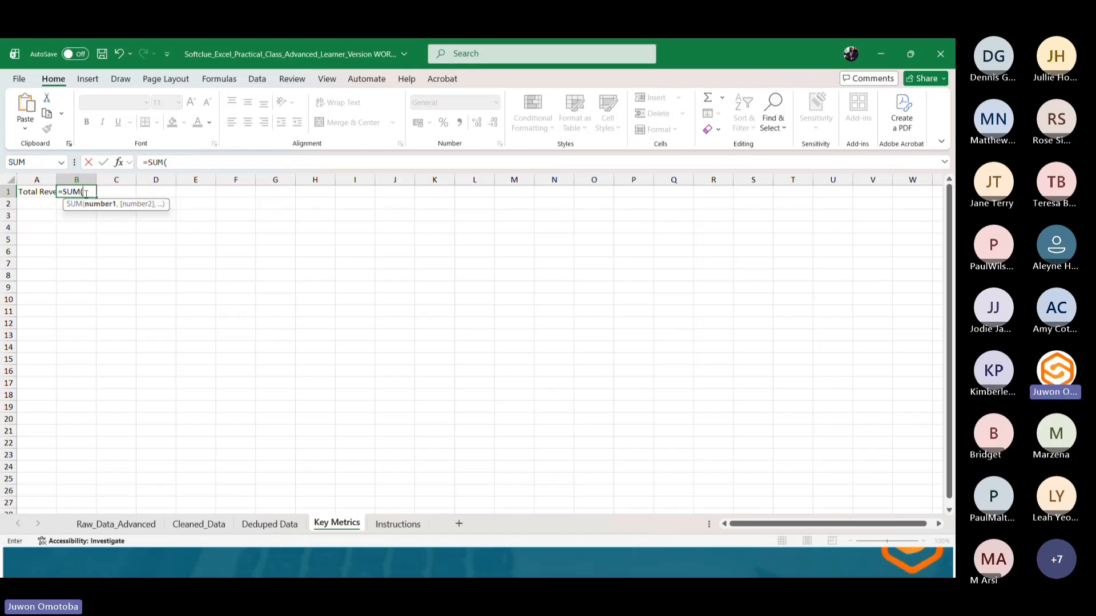
text(t)
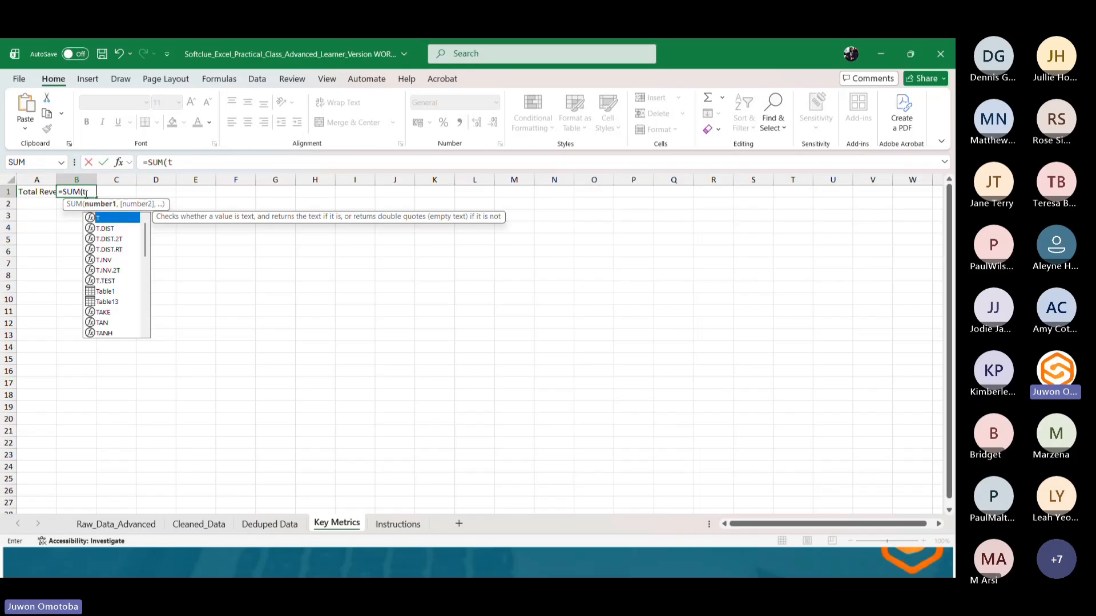
text(ba)
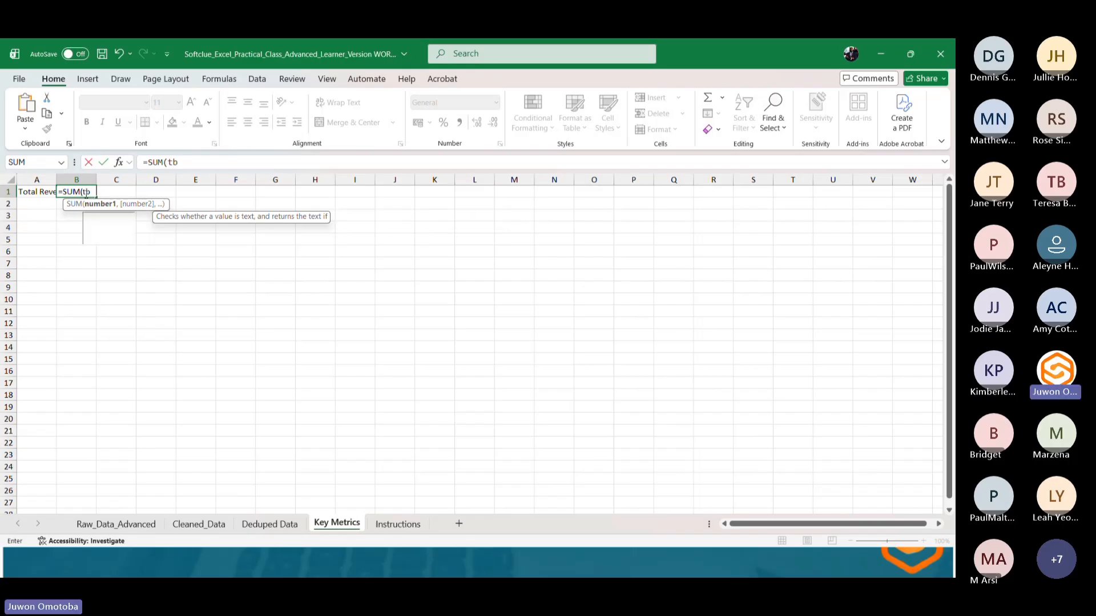
key(BackSpace)
key(BackSpace)
key(BackSpace)
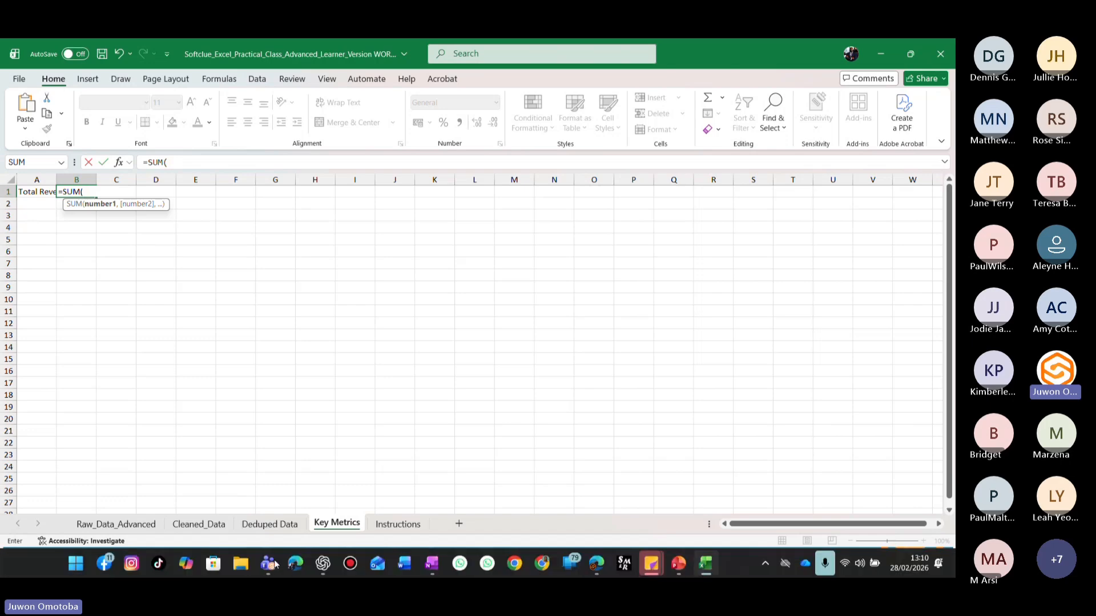
click(269, 524)
click(307, 266)
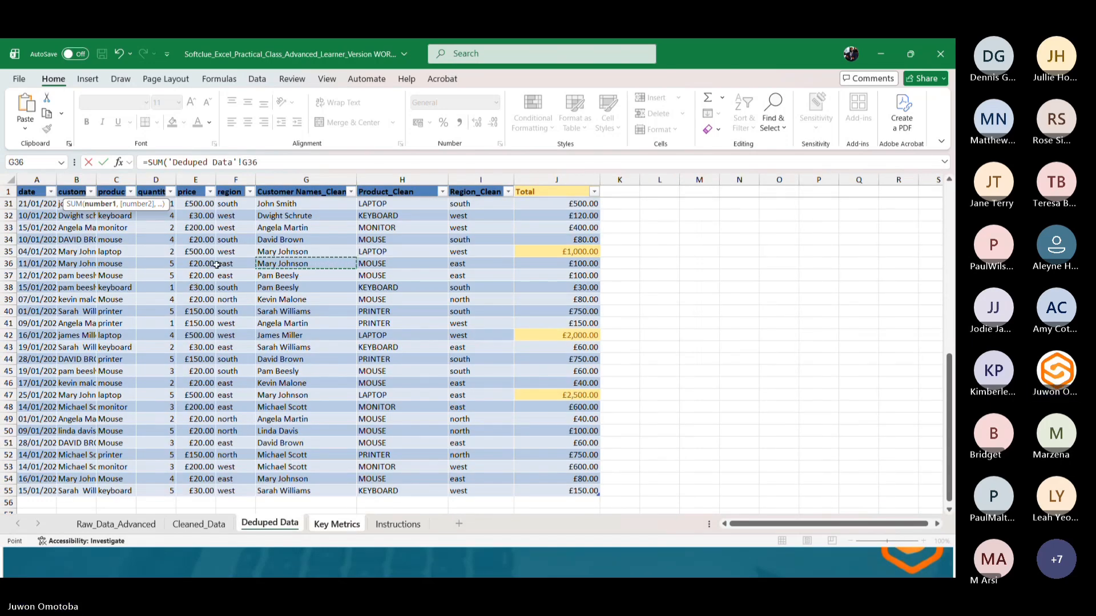
key(Escape)
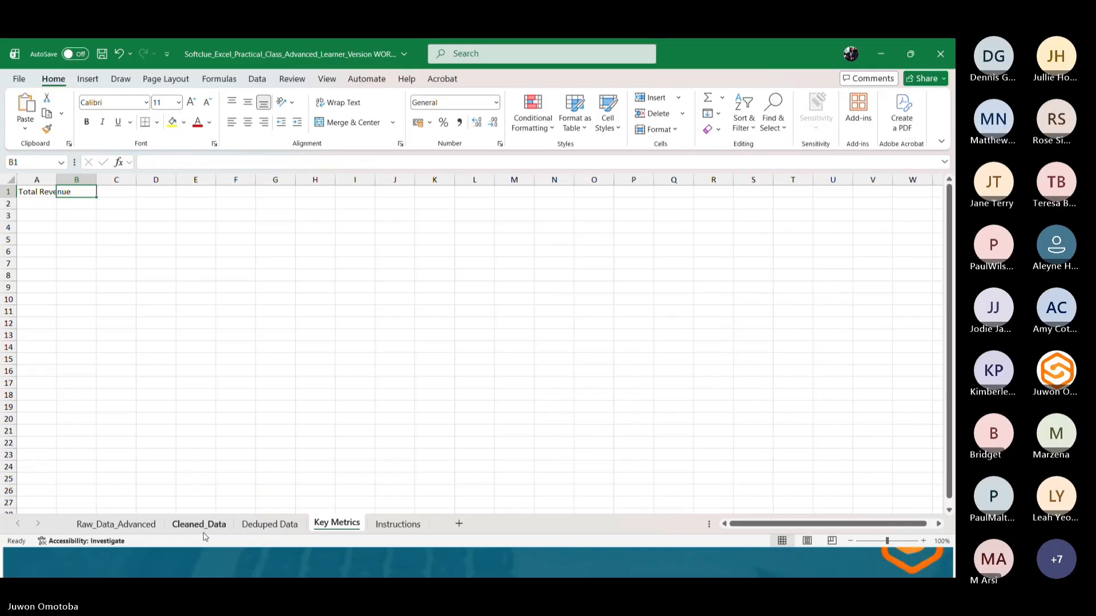
Check the table name assigned to the data table in Deduped Data.
click(267, 524)
click(247, 328)
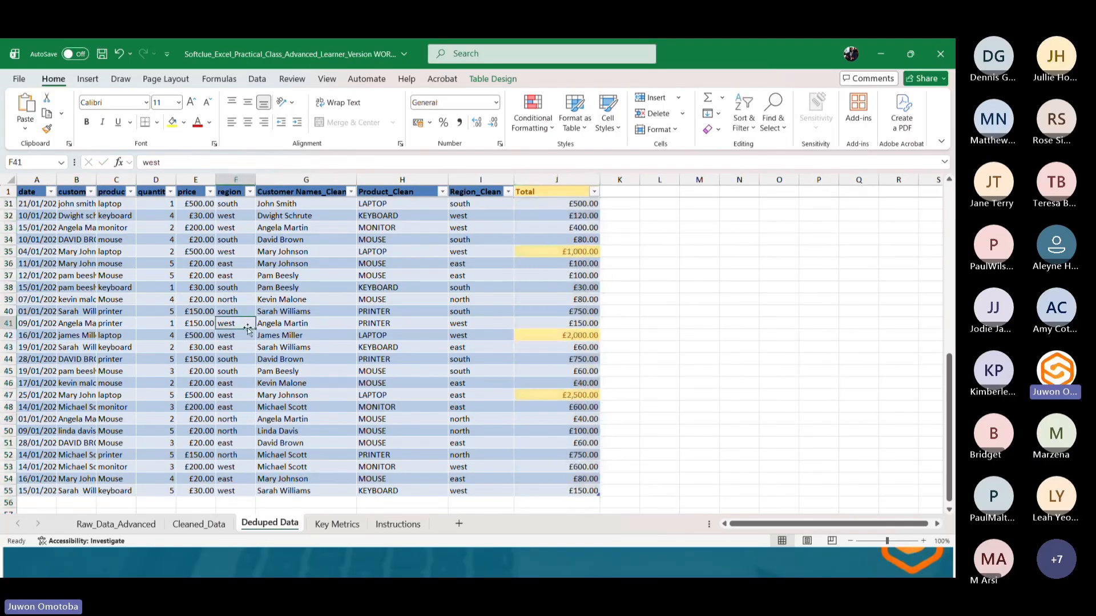
click(511, 81)
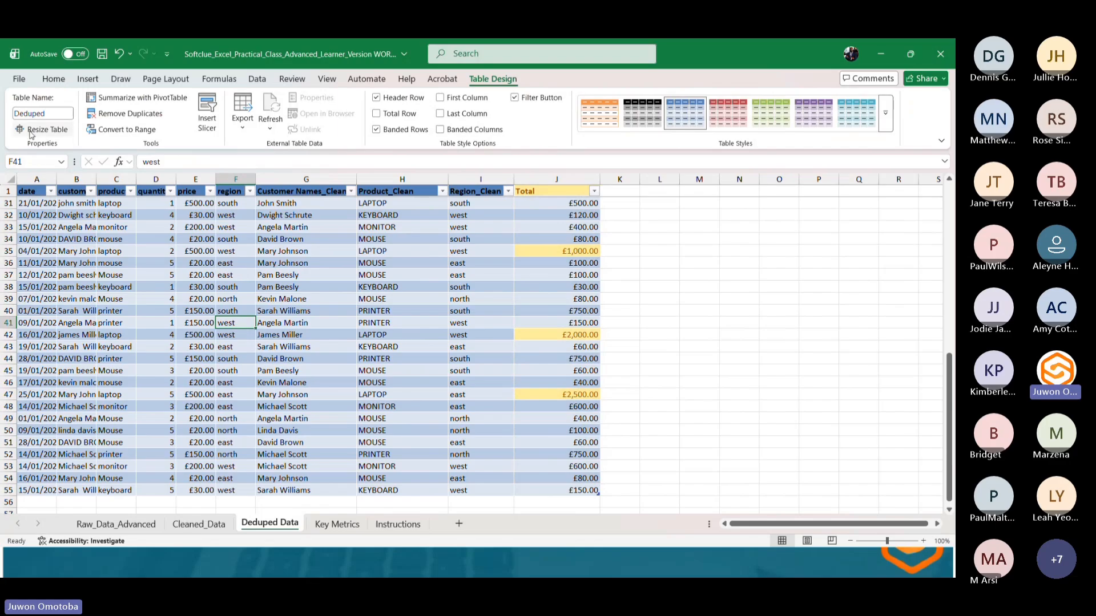
click(41, 113)
click(54, 115)
click(297, 327)
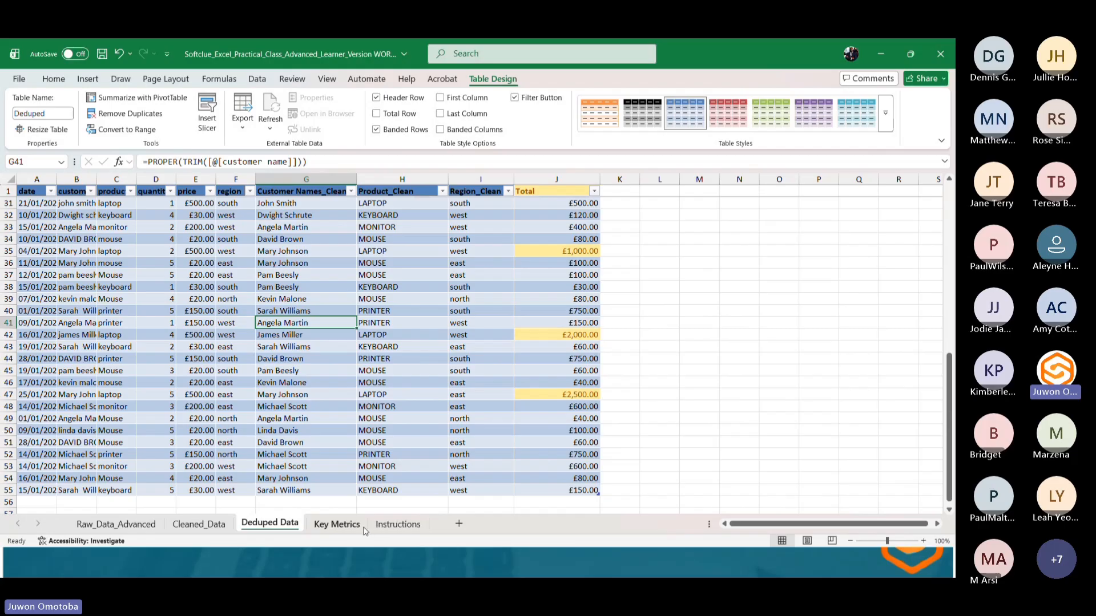
Enter =SUM(Deduped[Total]) in B1 of Key Metrics to calculate total revenue.
click(344, 529)
click(76, 191)
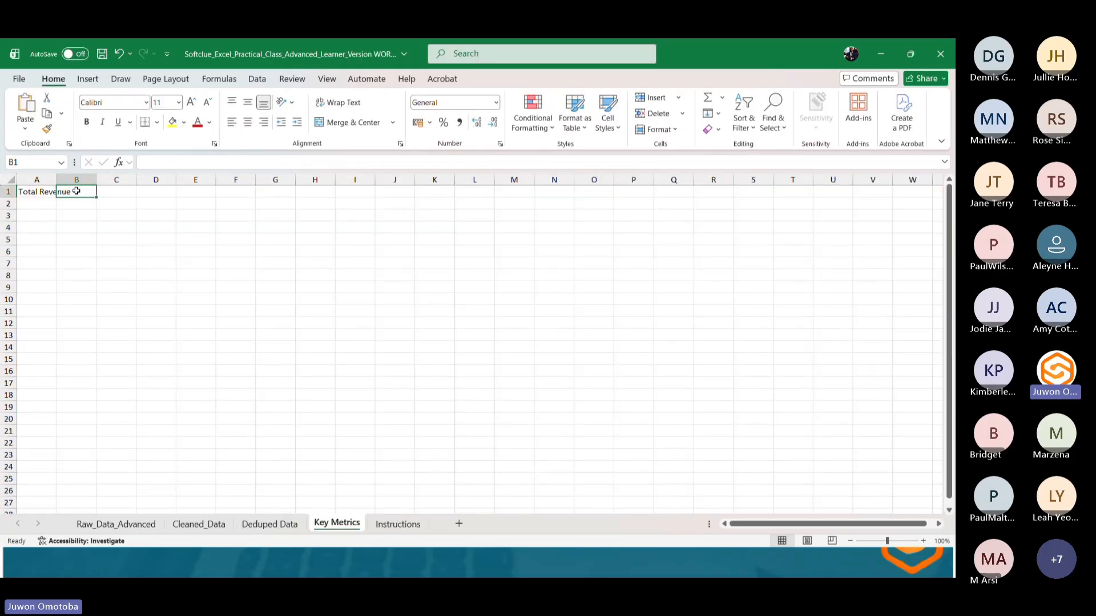
text(=SU)
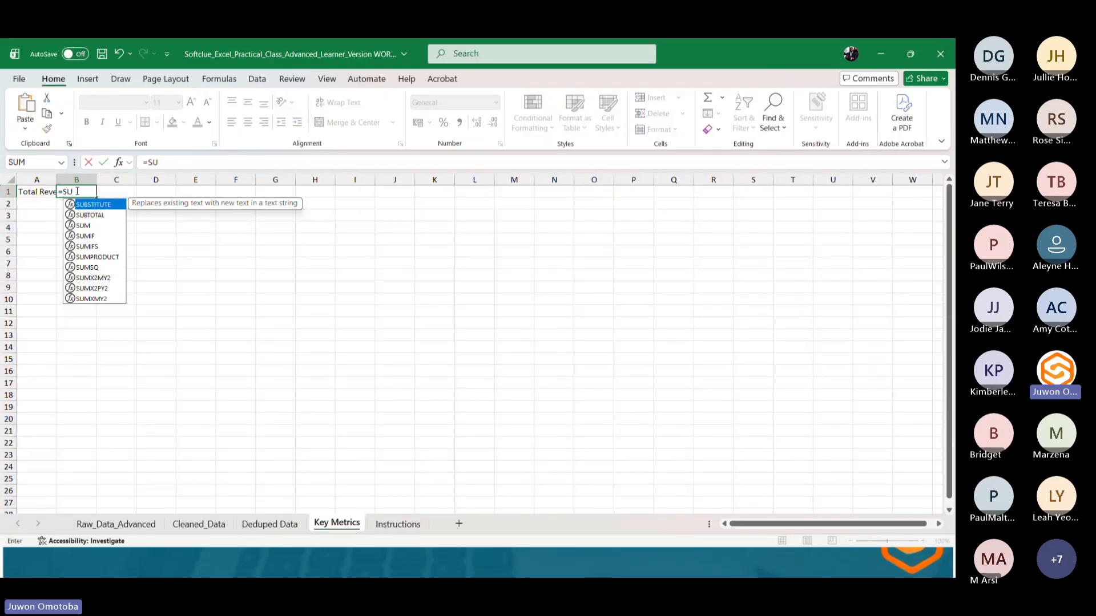
text(M()
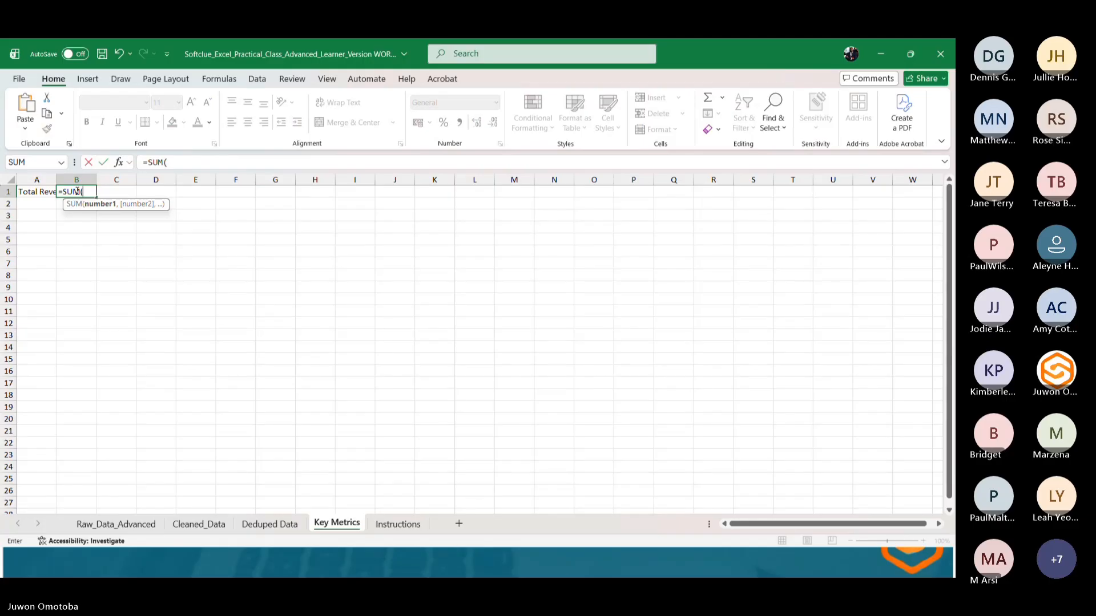
text(ded)
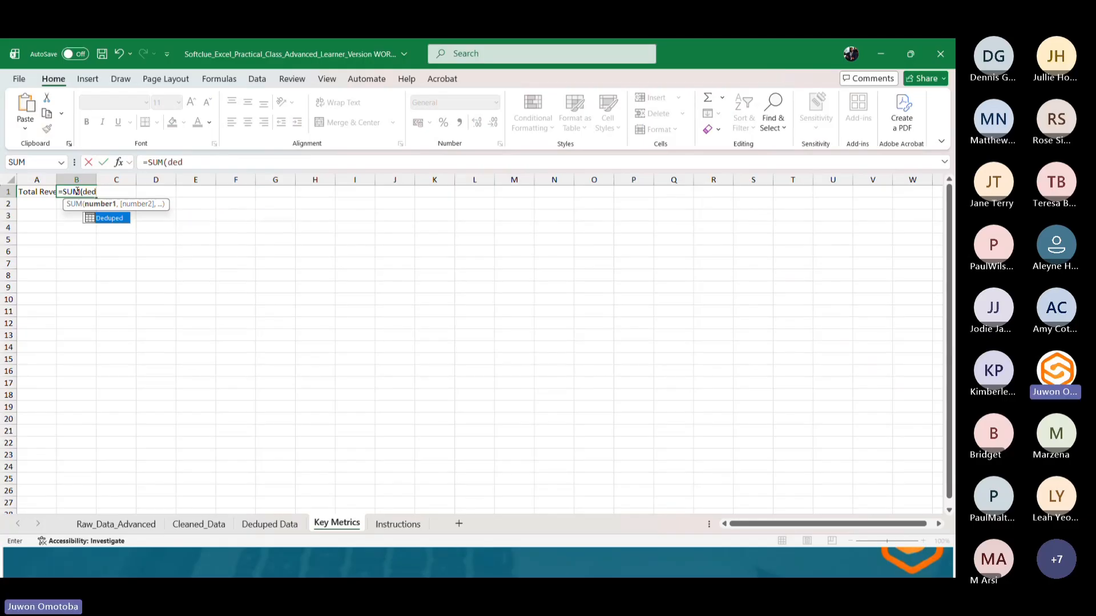
double_click(112, 216)
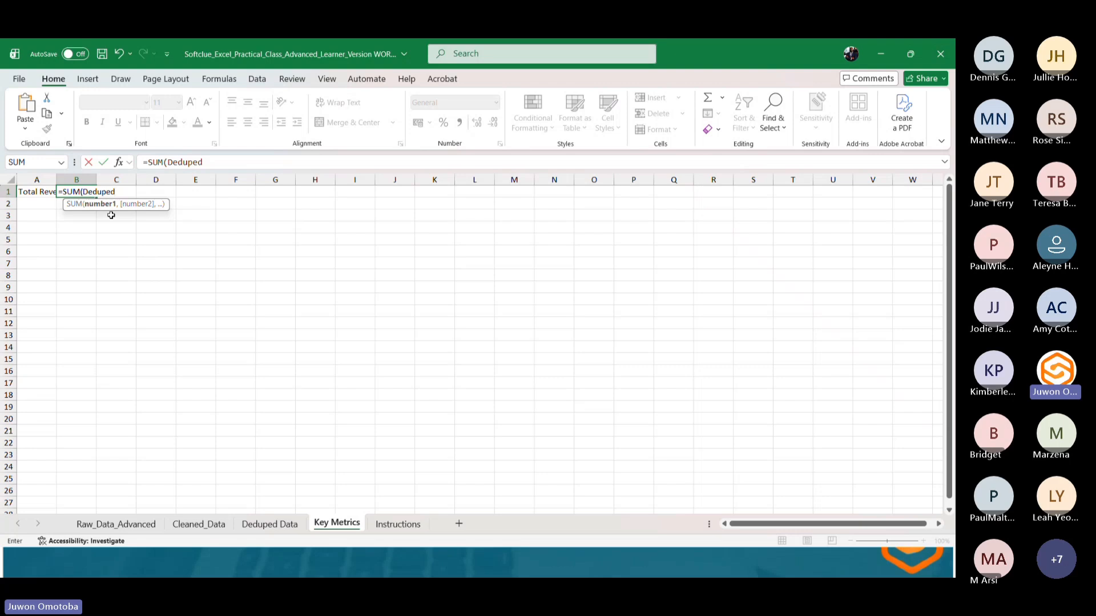
text([)
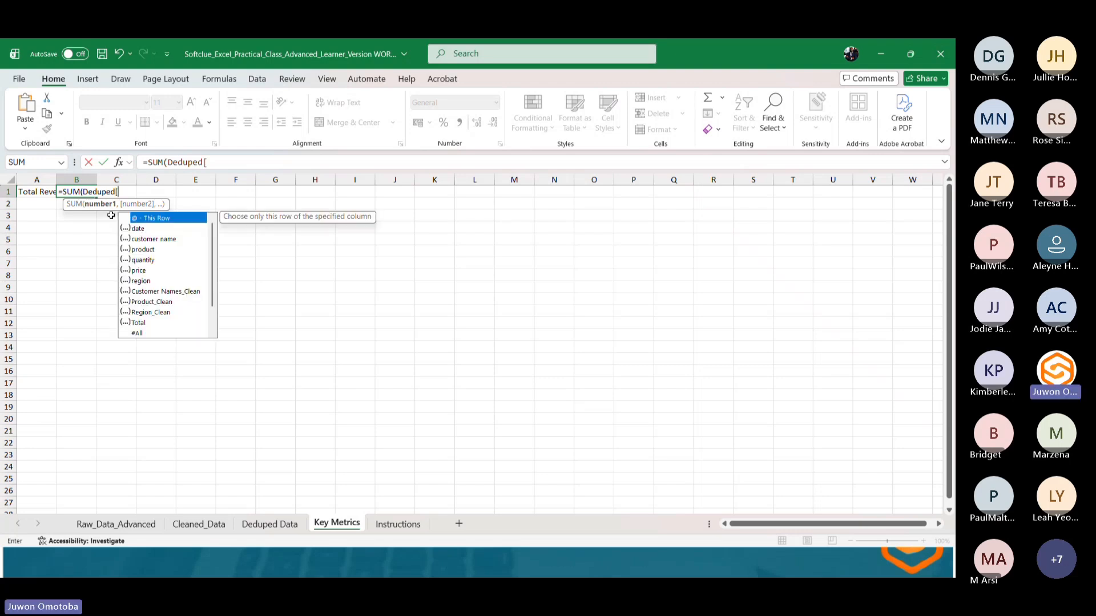
text(tot)
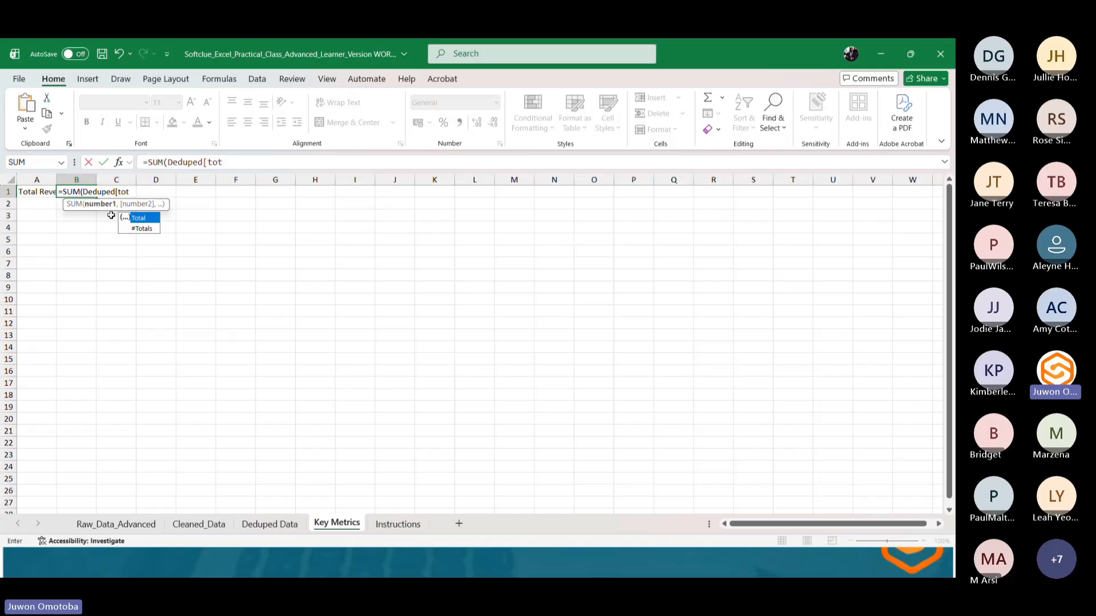
double_click(144, 219)
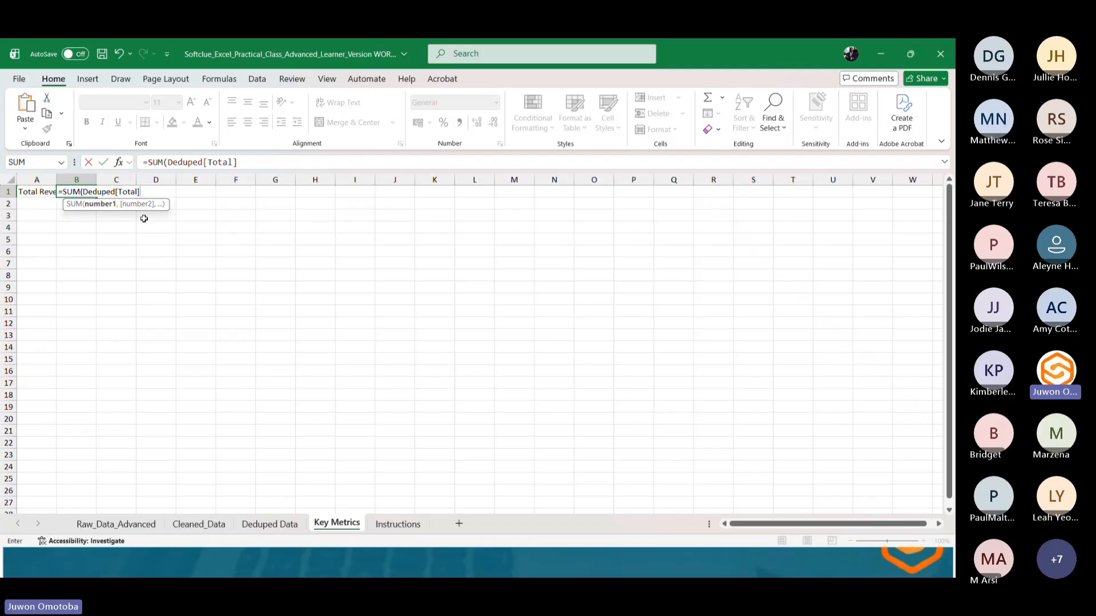
text())
key(Return)
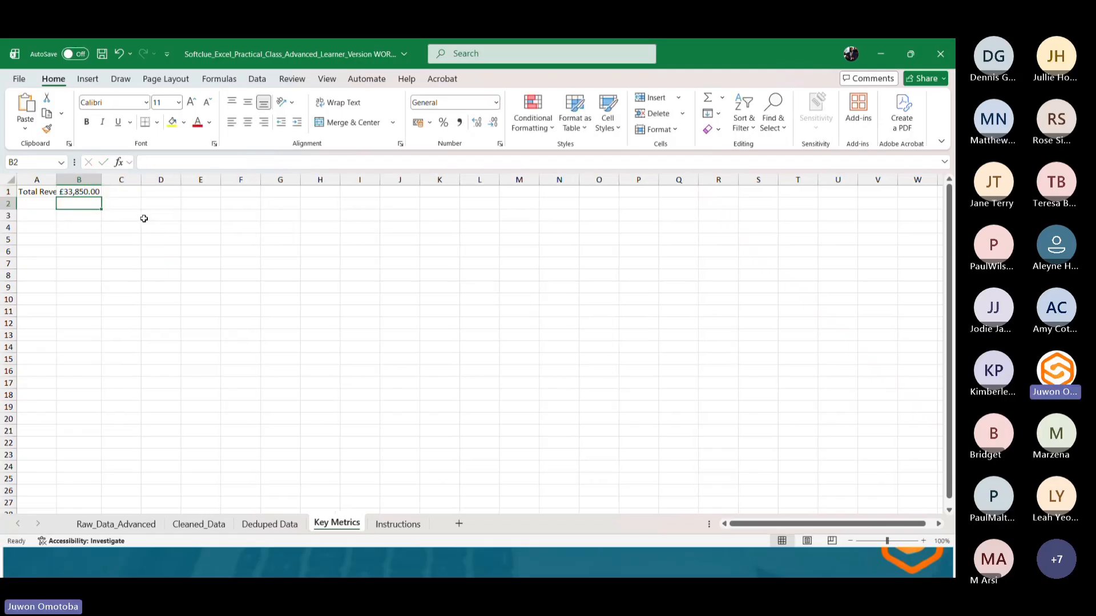
Select the Total column values in Deduped Data to check their sum.
click(274, 528)
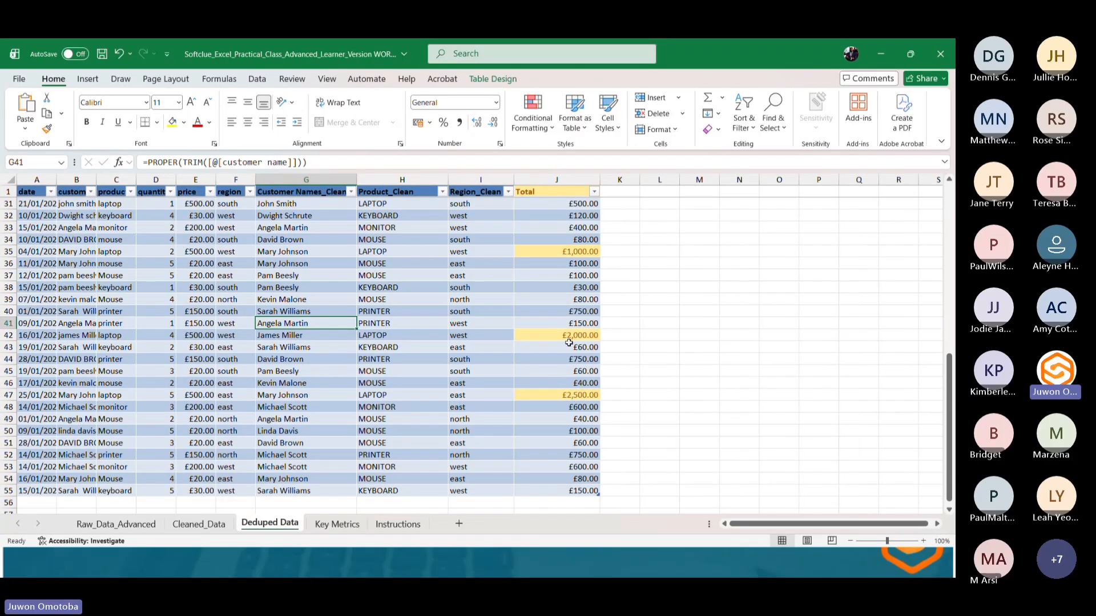
click(551, 203)
drag(552, 202, 528, 417)
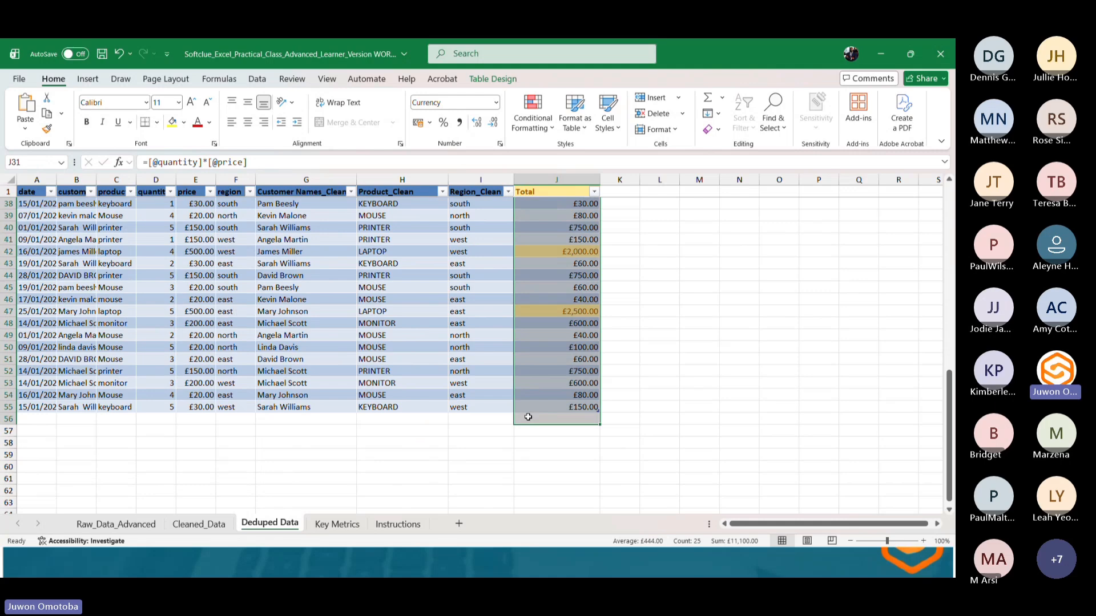
scroll(668, 320, up, 10)
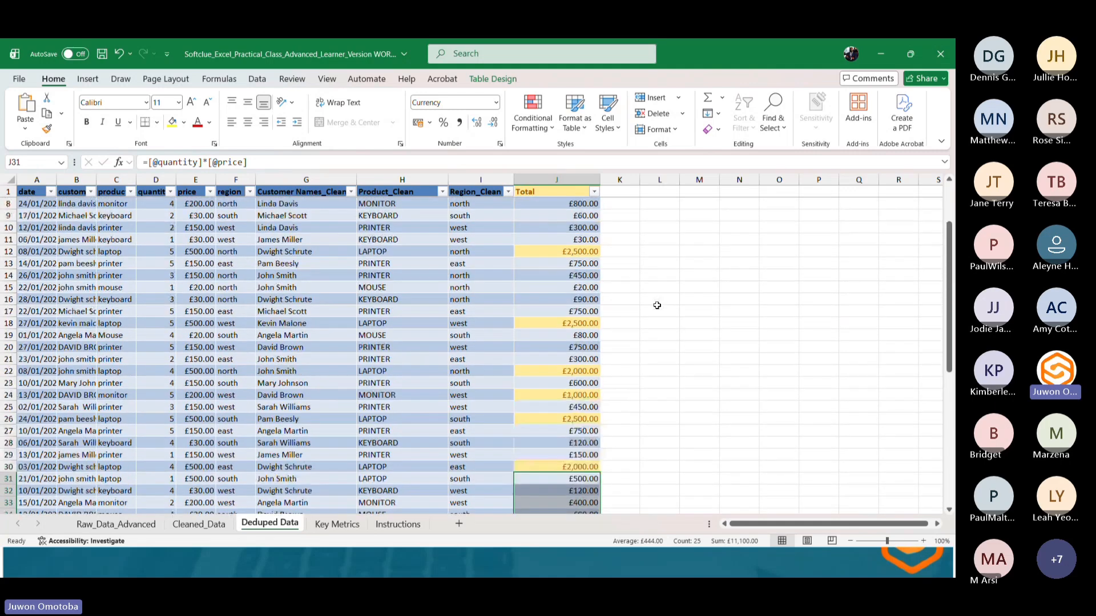
scroll(656, 305, up, 2)
Enter the label Total Revenue in L2 of Deduped Data.
click(660, 203)
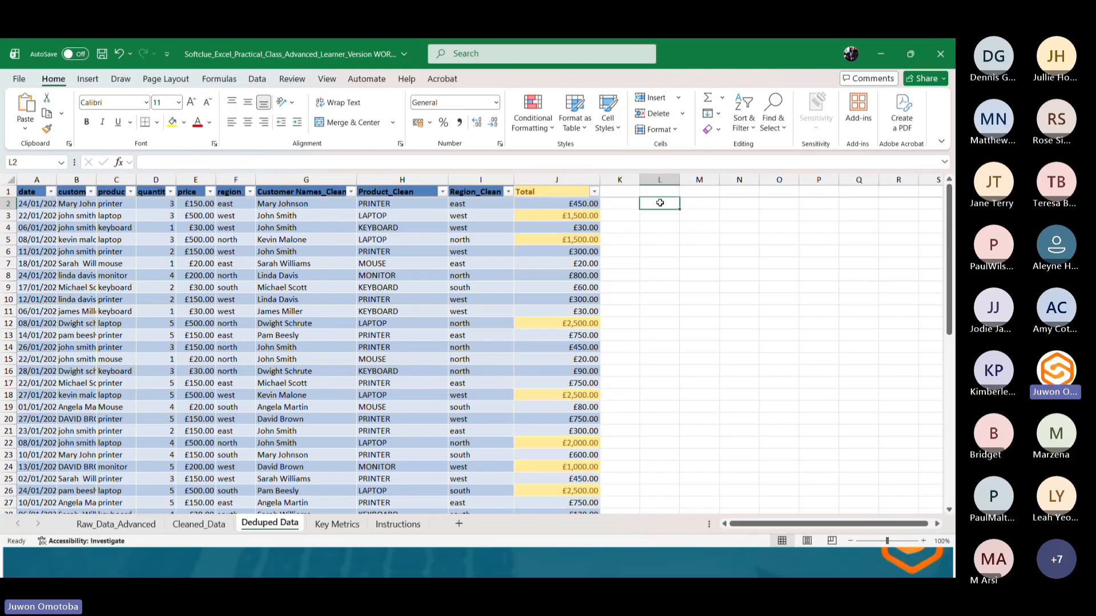
text(Total)
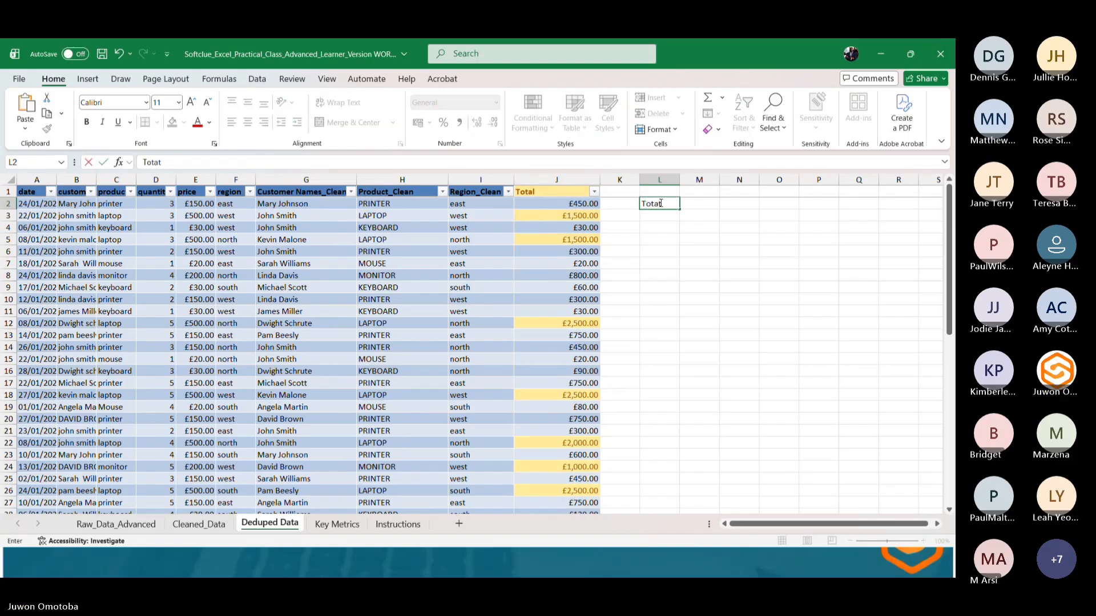
text( Revenue=)
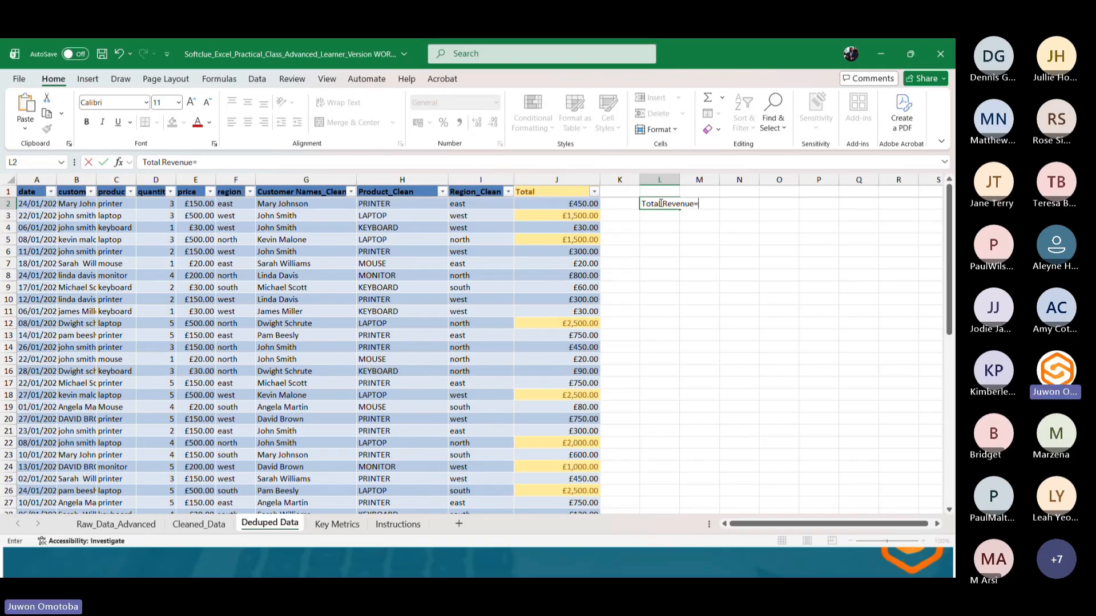
key(BackSpace)
key(Return)
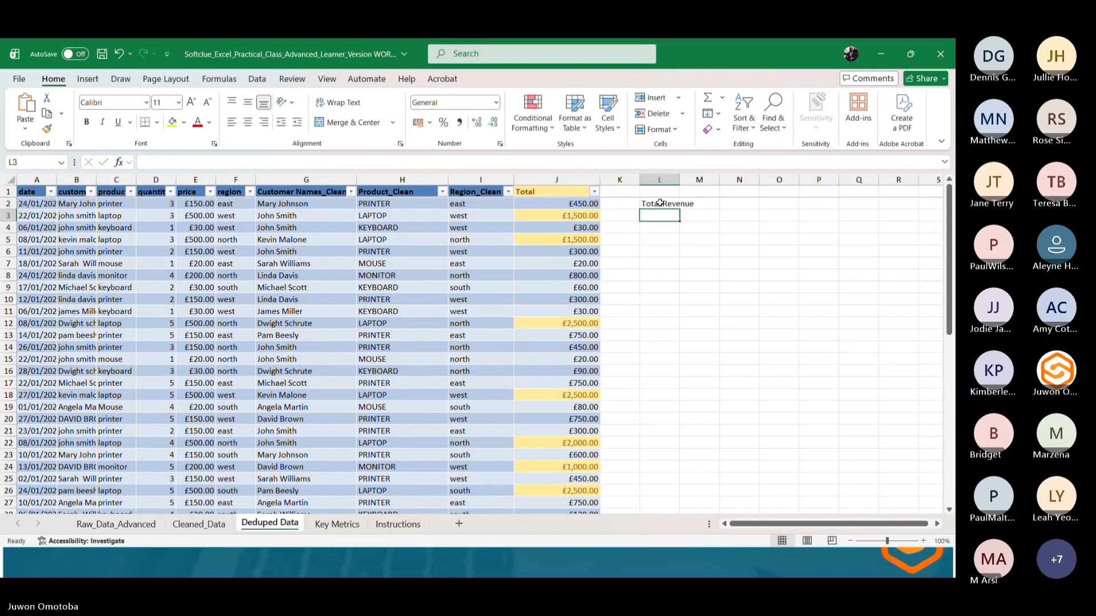
Enter =SUM(Deduped[Total]) in M2 beside the Total Revenue label.
click(708, 203)
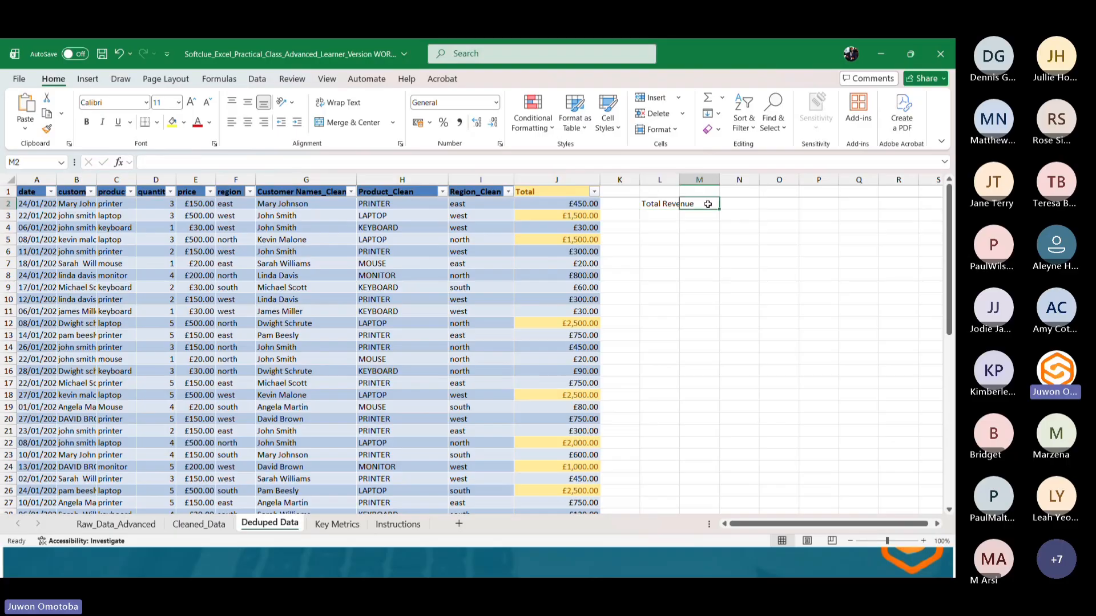
text(=)
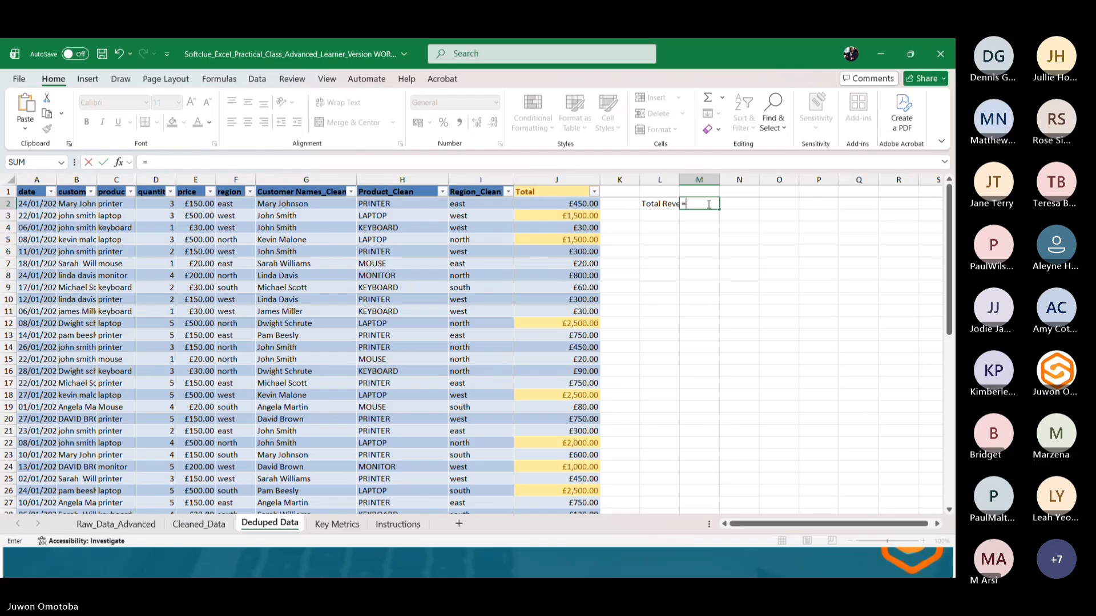
text(SUM)
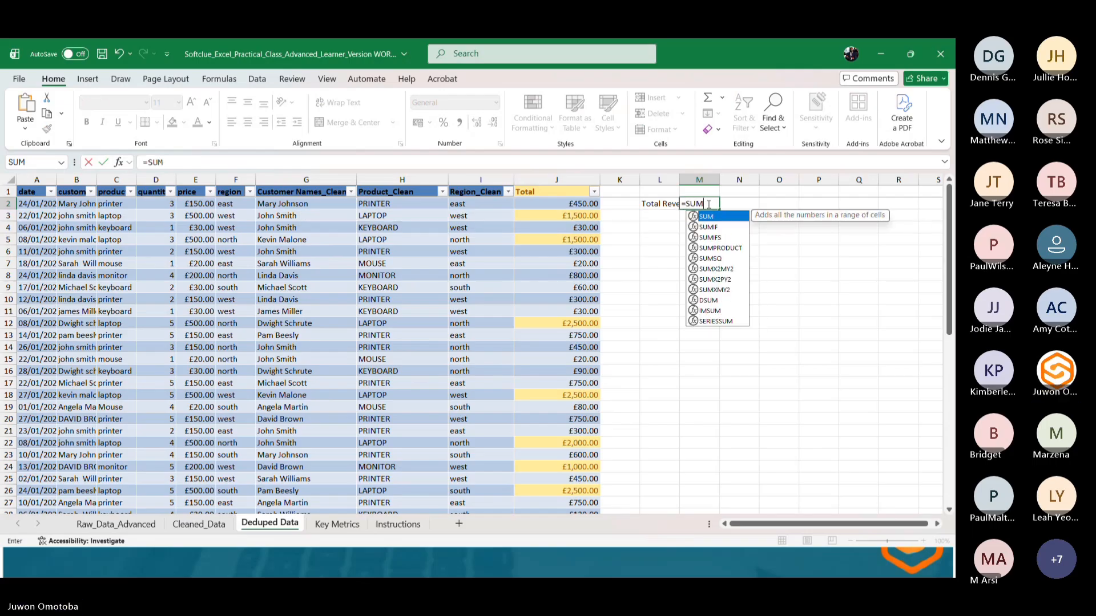
text(()
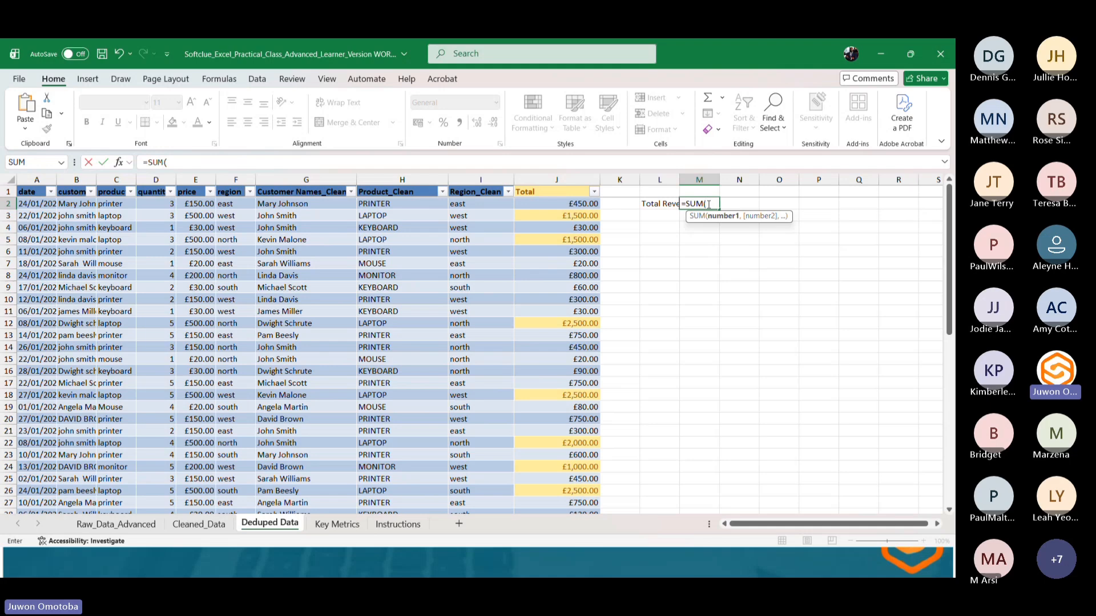
text(ded)
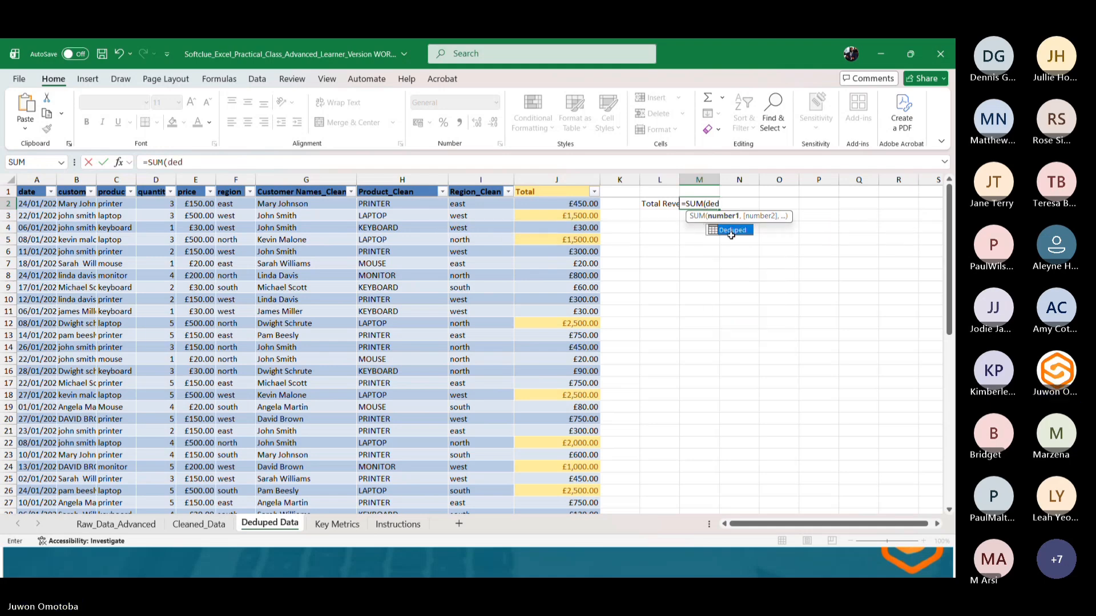
double_click(735, 230)
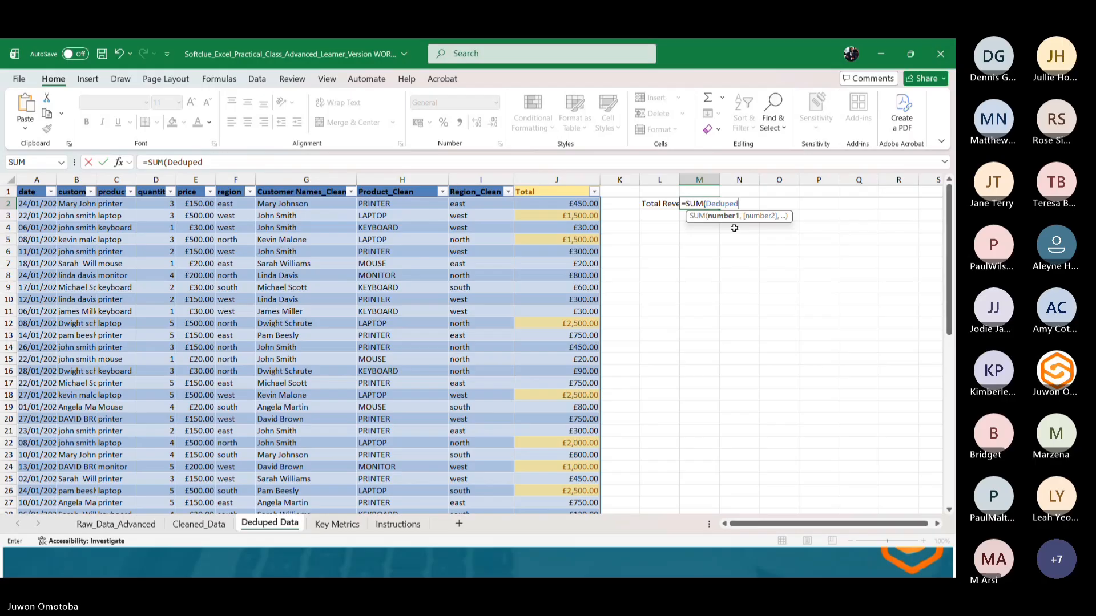
text([)
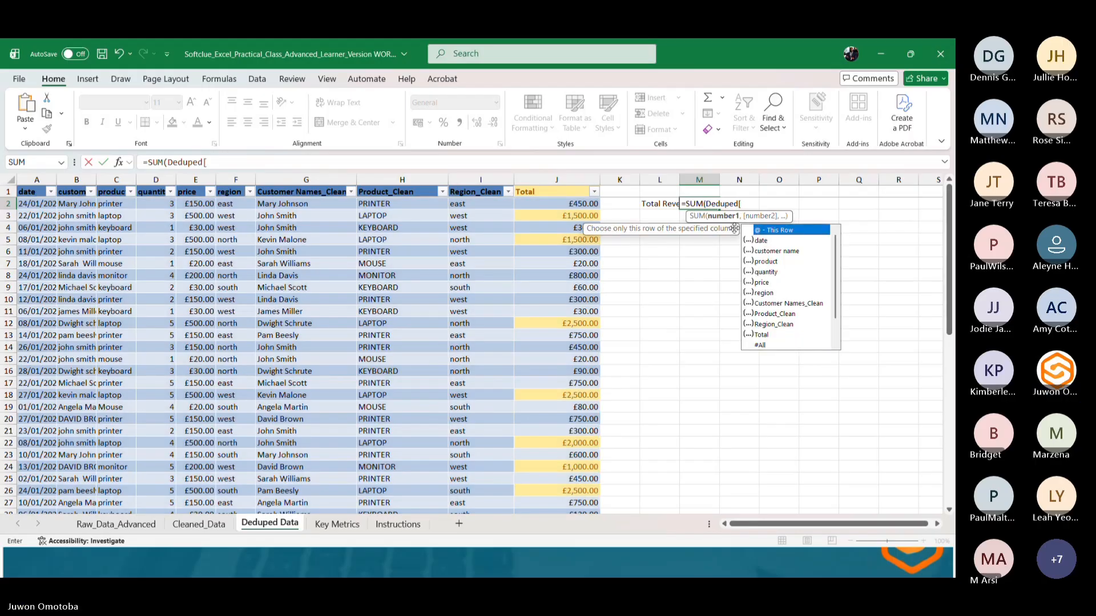
text(total)
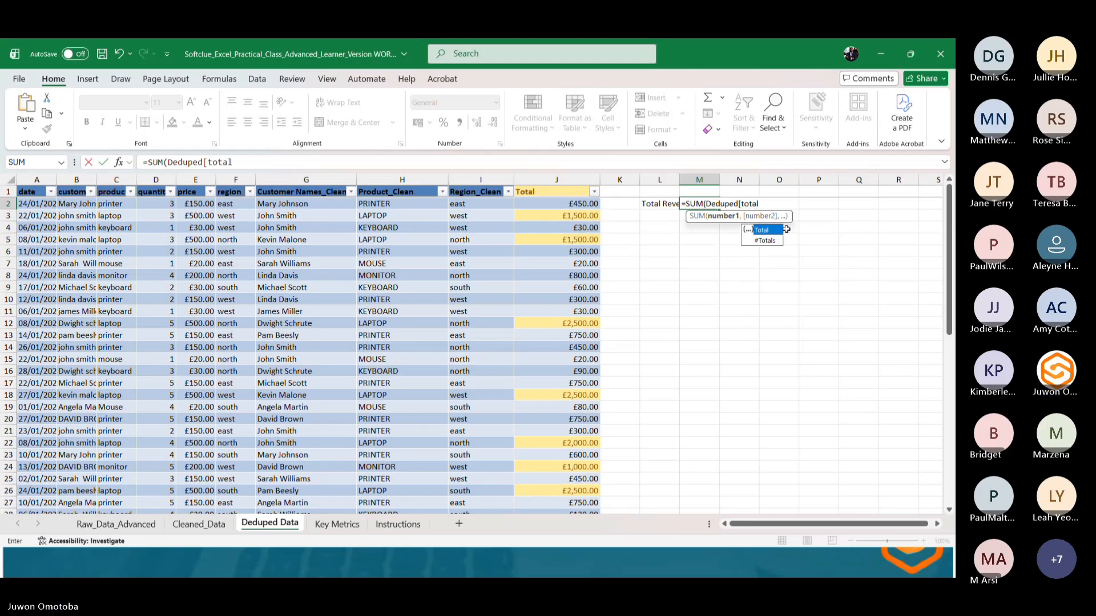
double_click(763, 232)
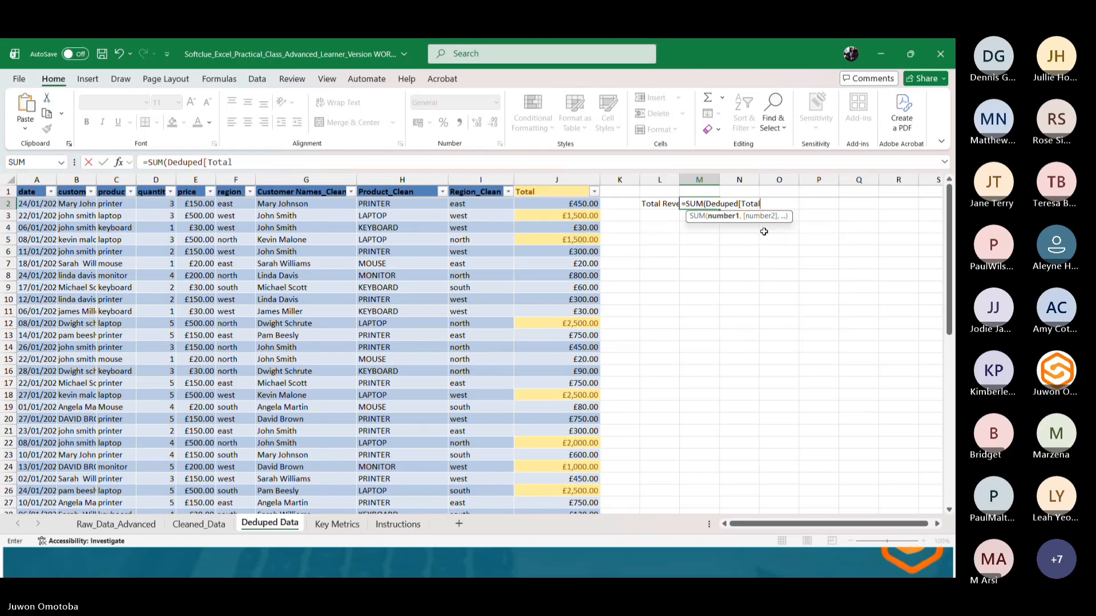
text(])
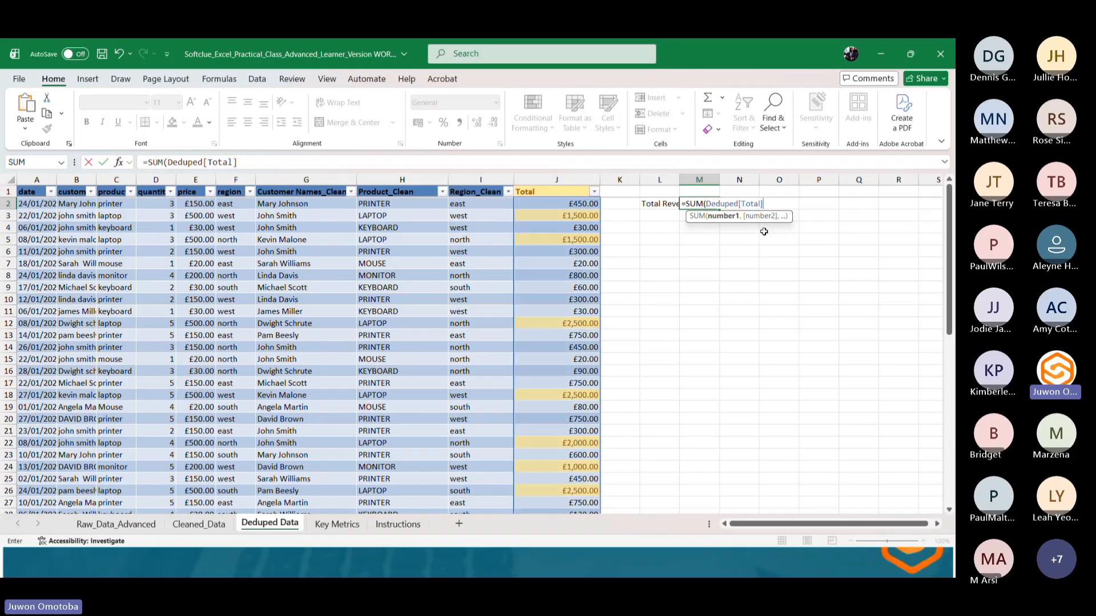
text())
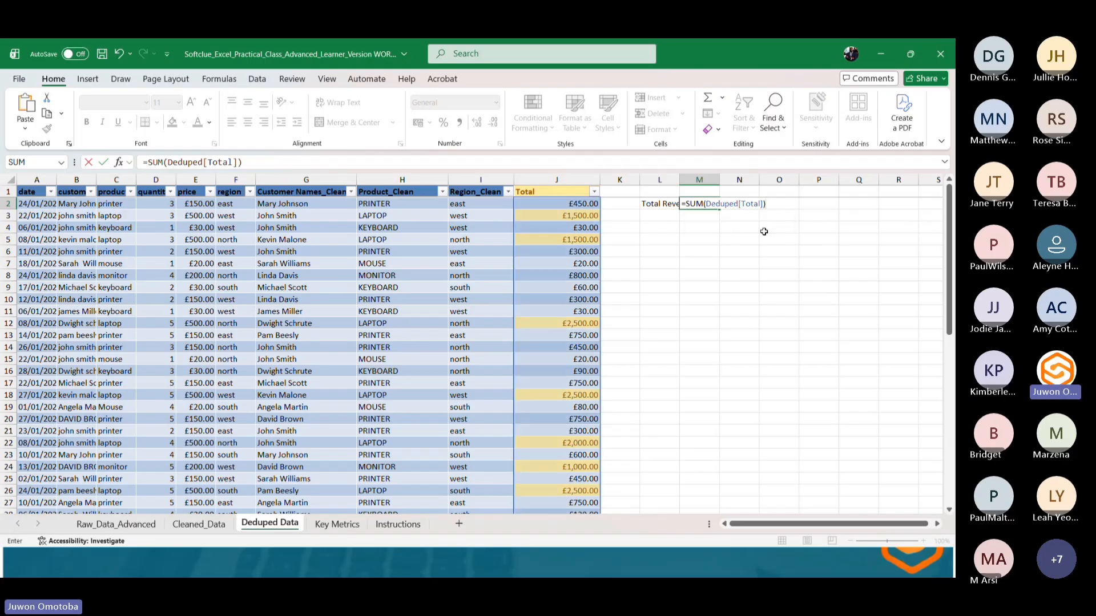
key(Return)
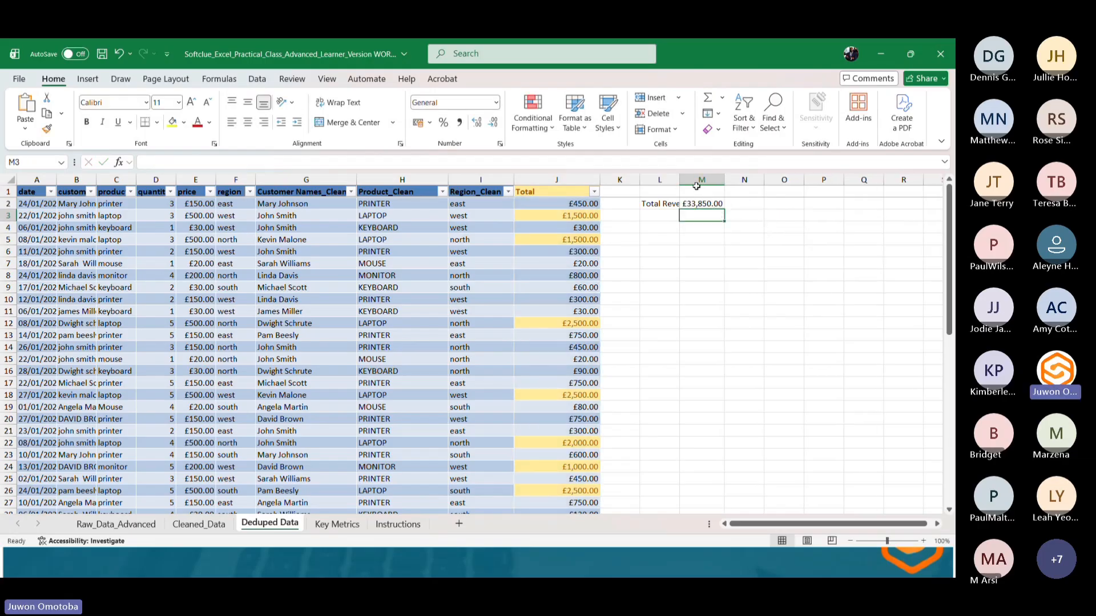
Widen column L and enter the label Average Order in L3.
drag(679, 180, 697, 180)
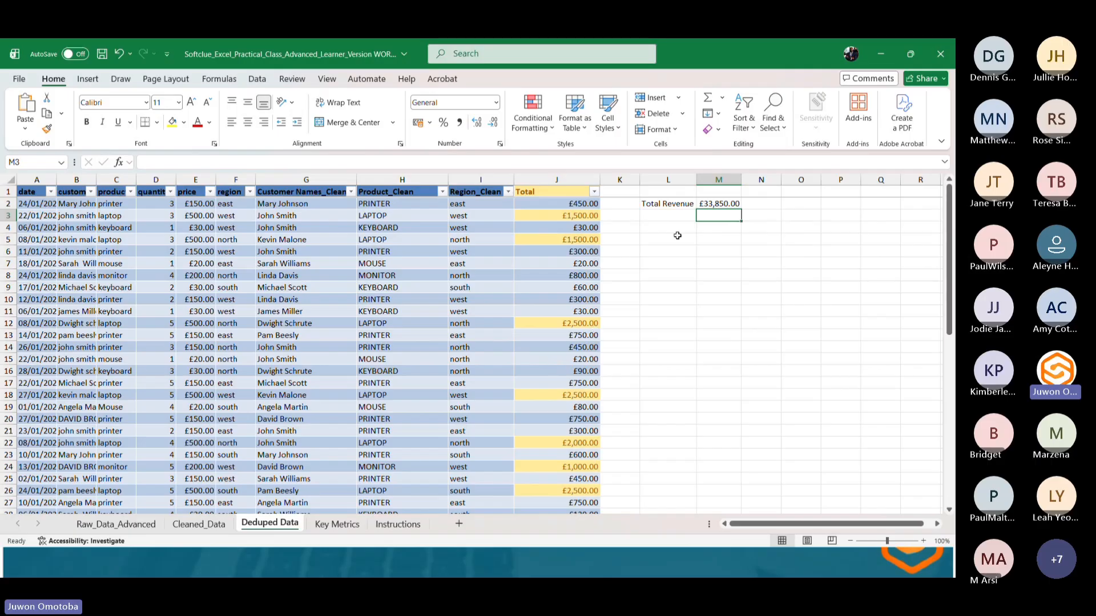
click(674, 217)
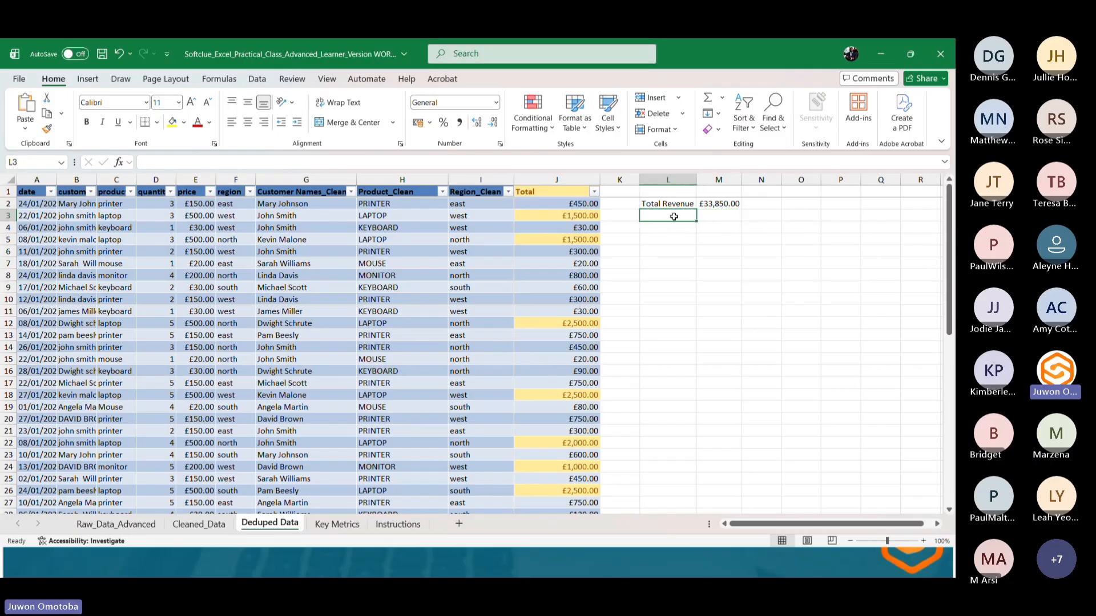
text(Average)
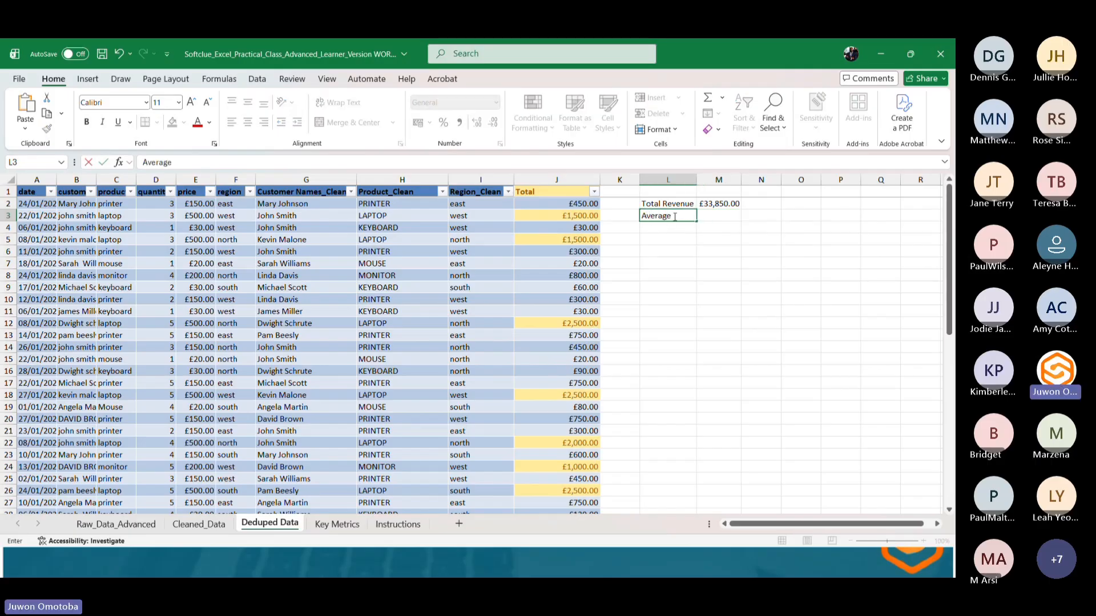
text( Order)
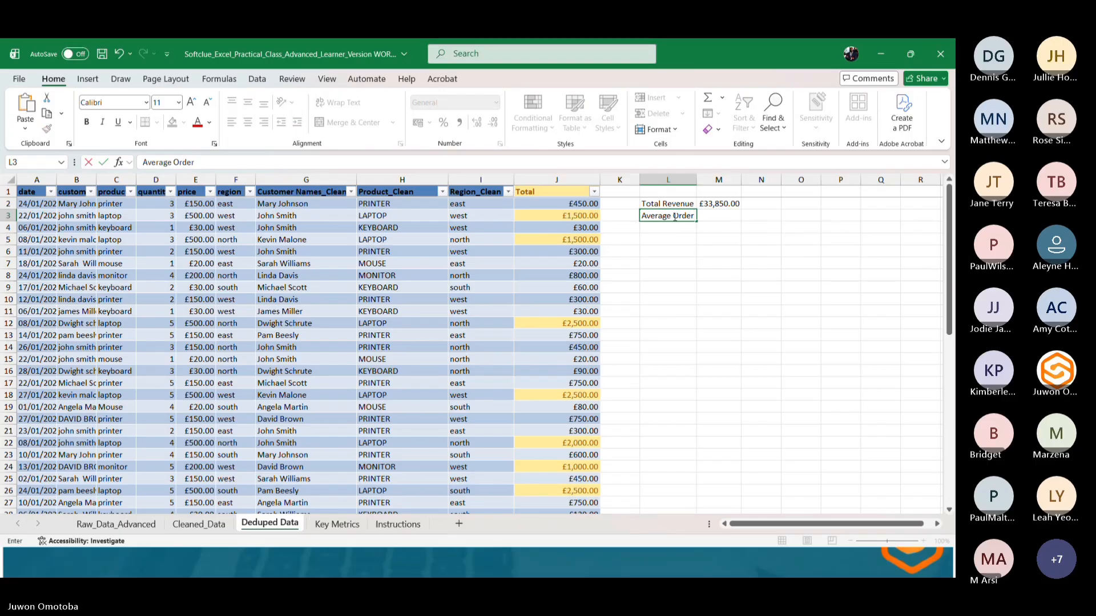
Enter =AVERAGE(Deduped[Total]) in M3 to calculate the average order value.
key(Tab)
text(=)
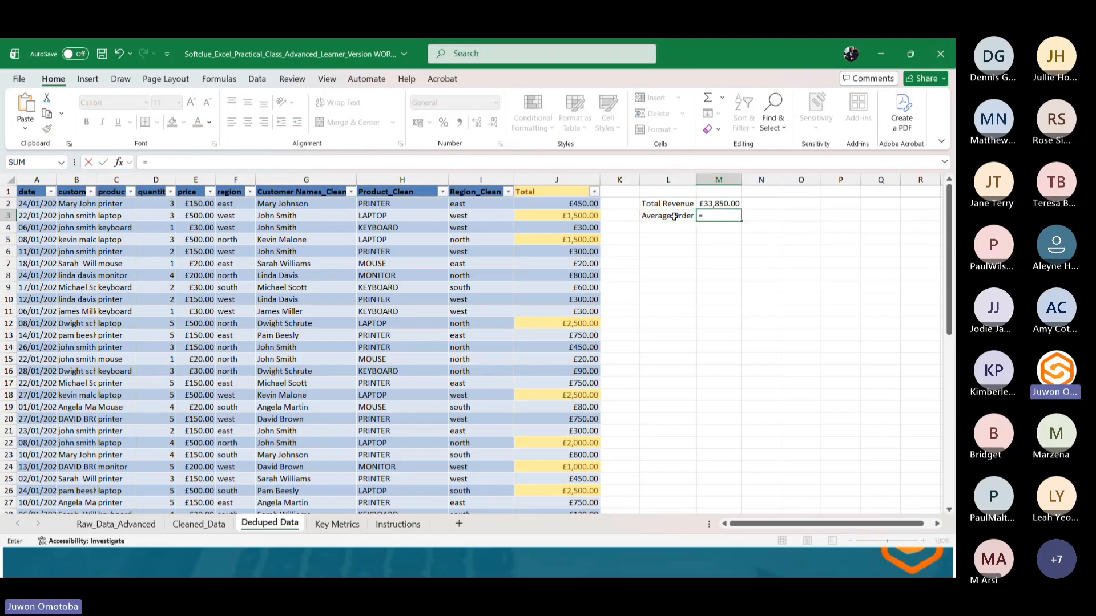
text(Average)
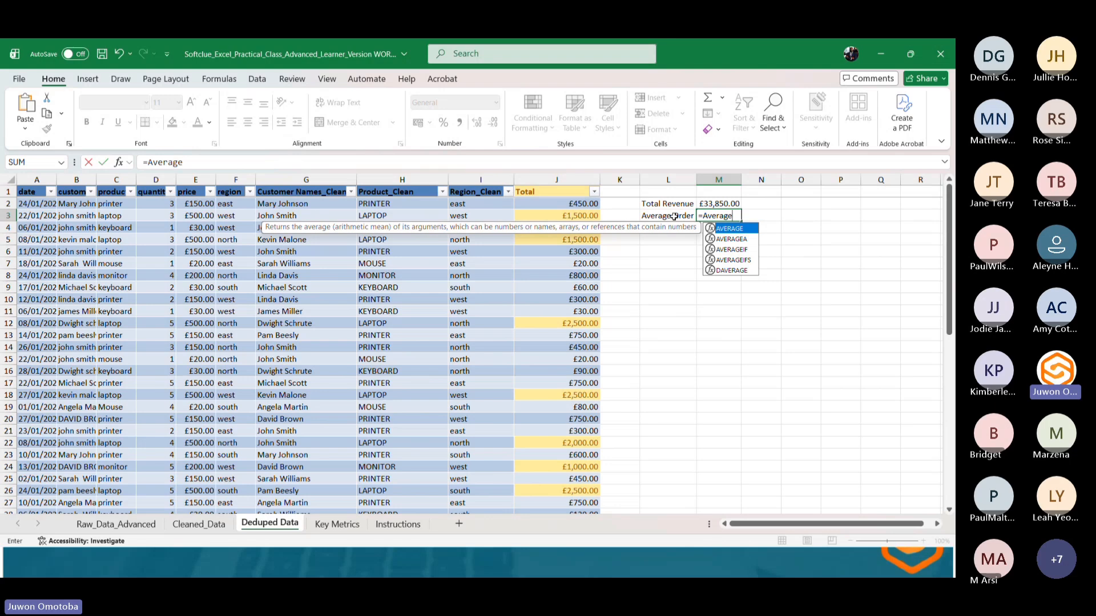
double_click(731, 230)
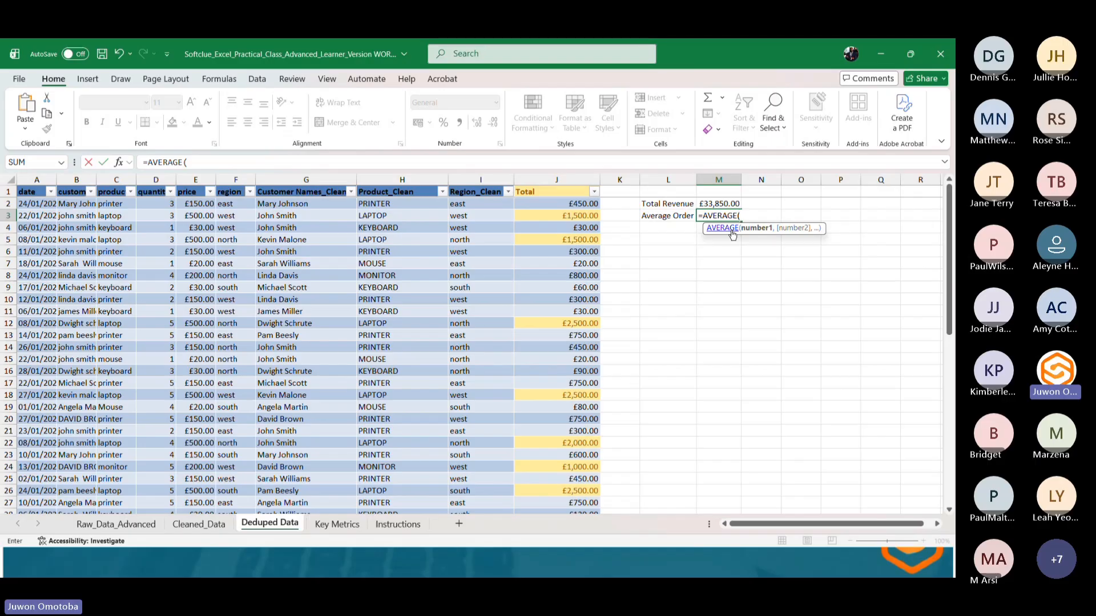
text(dedu)
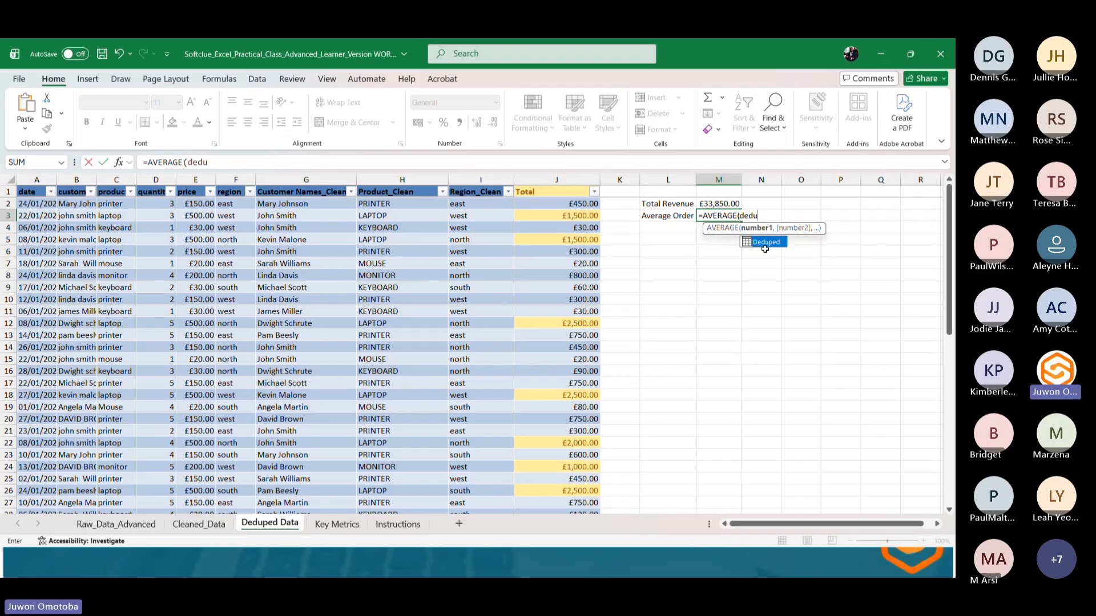
double_click(764, 243)
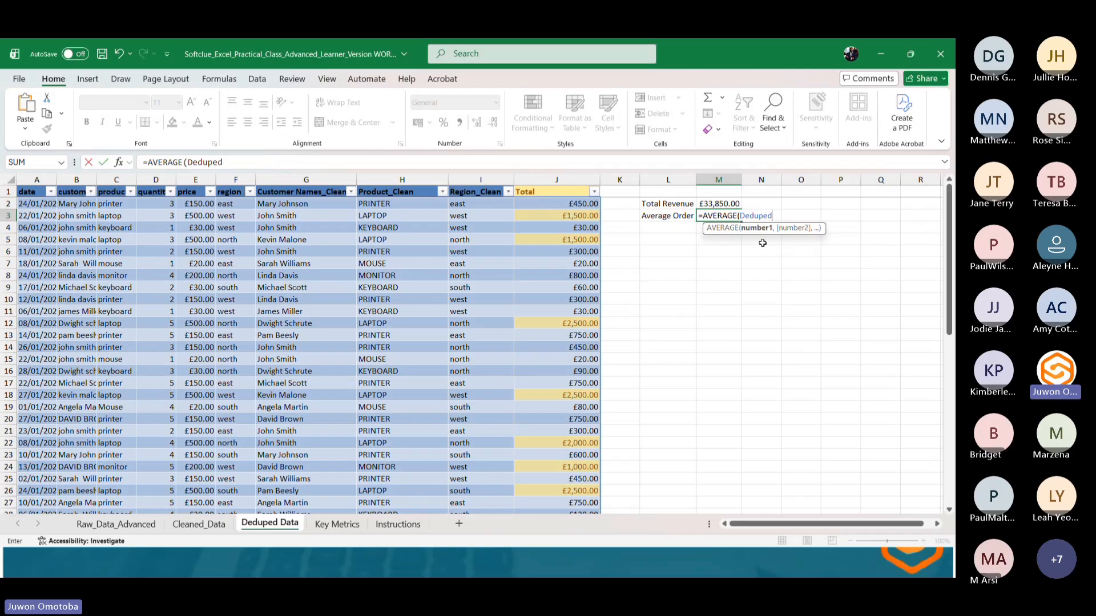
text([)
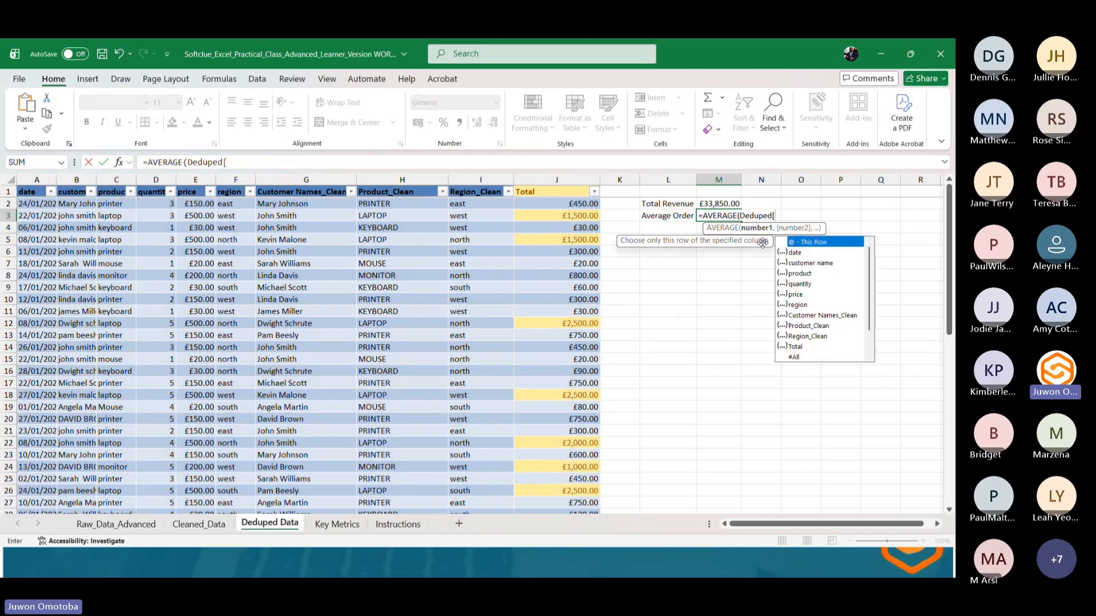
text(t)
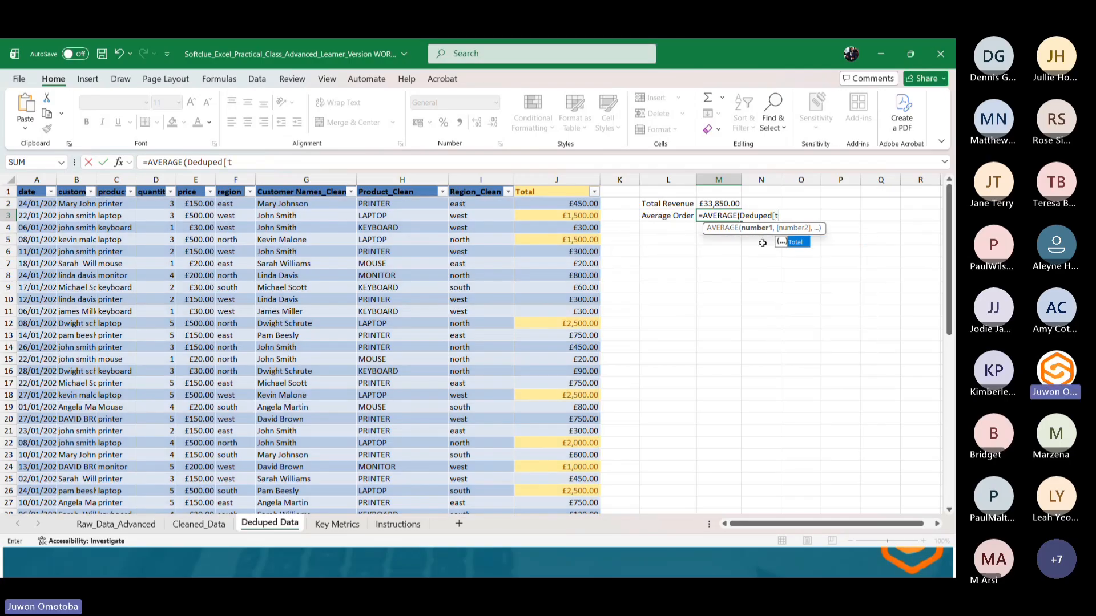
text(oa)
key(BackSpace)
text(t)
double_click(794, 242)
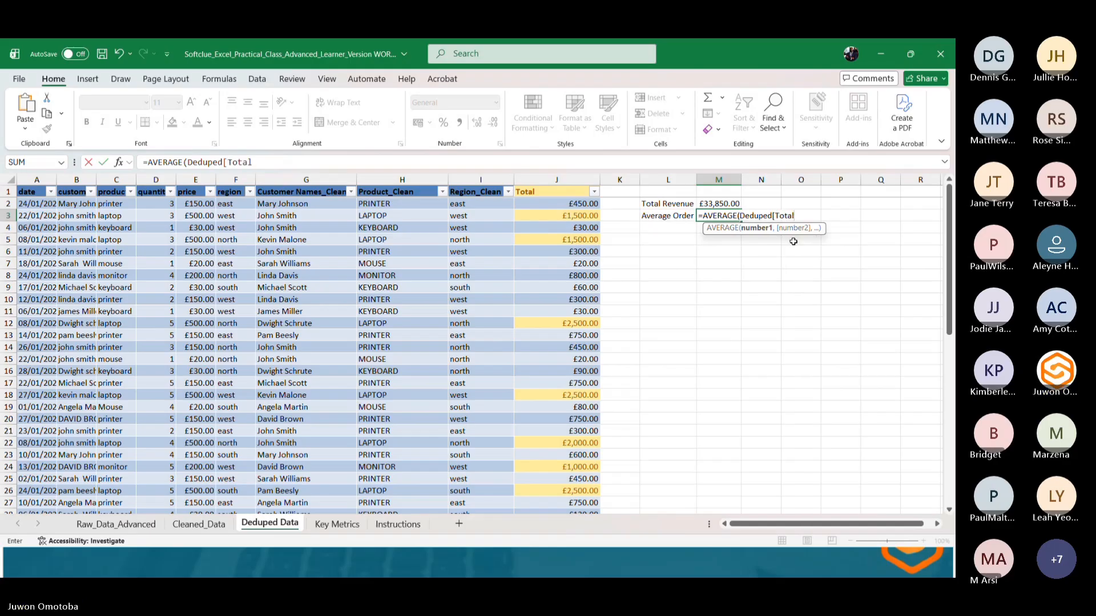
text(]))
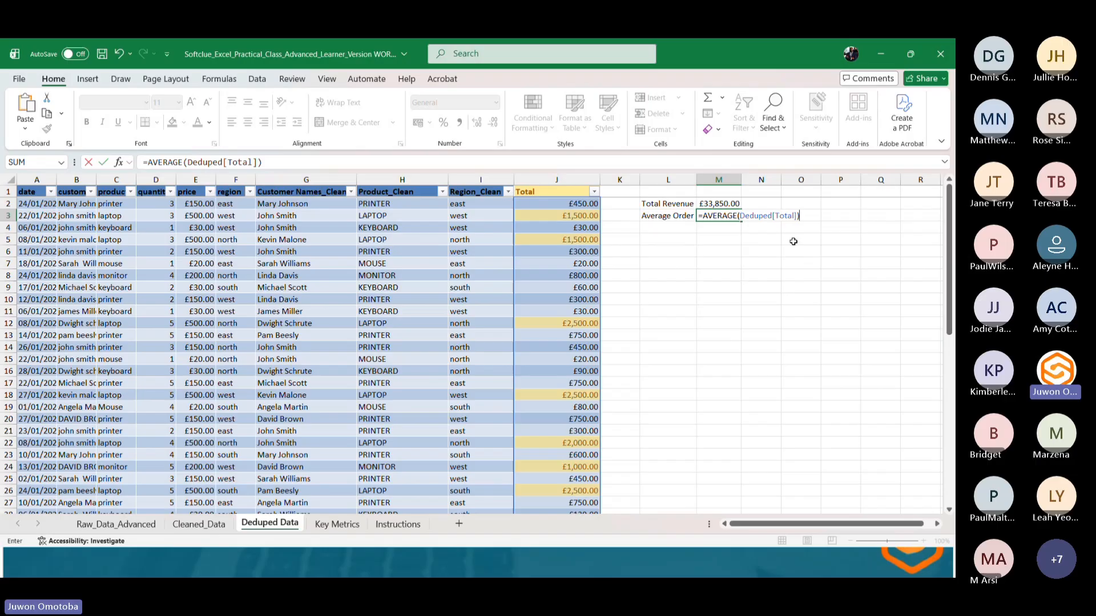
key(Return)
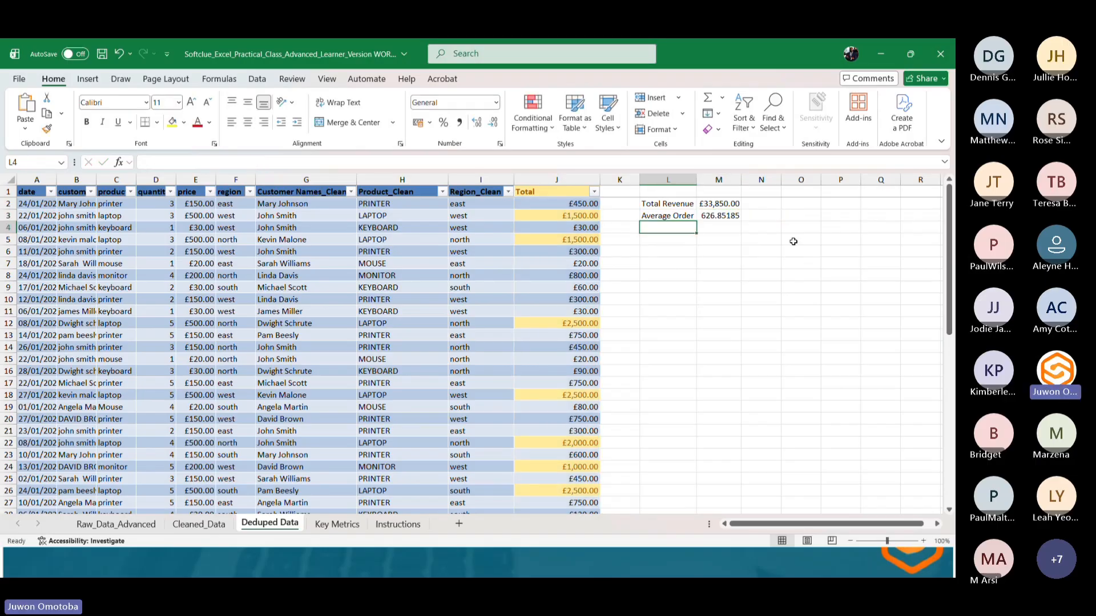
Reduce the decimal places of the average order value in M3 to two.
click(710, 217)
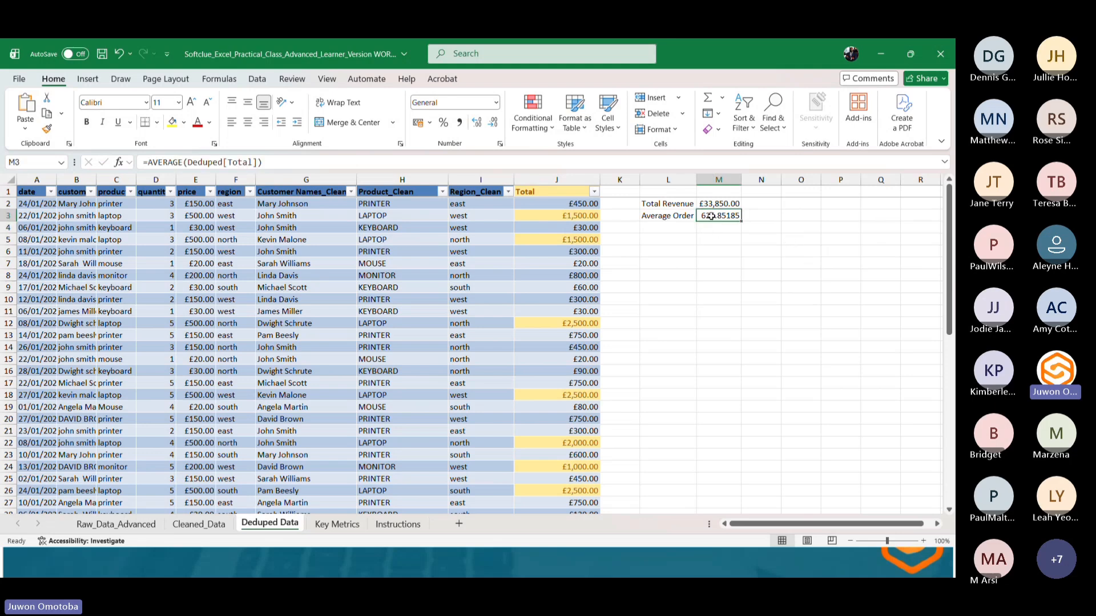
click(493, 124)
click(493, 125)
click(493, 125)
Enter the label TotalQuantity Sold in L4 below Average Order.
click(665, 229)
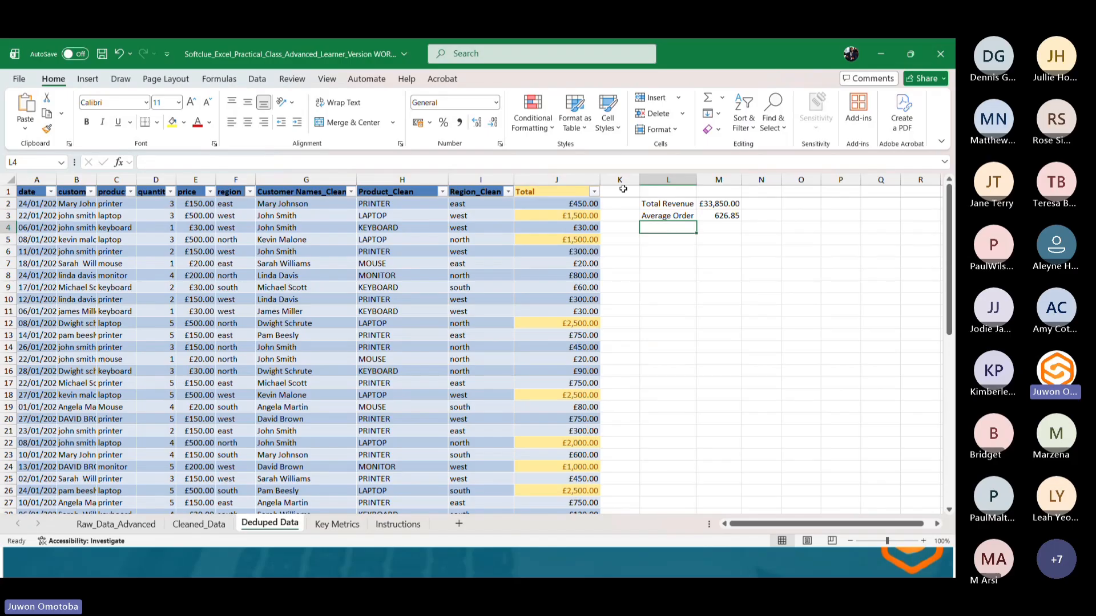
click(160, 179)
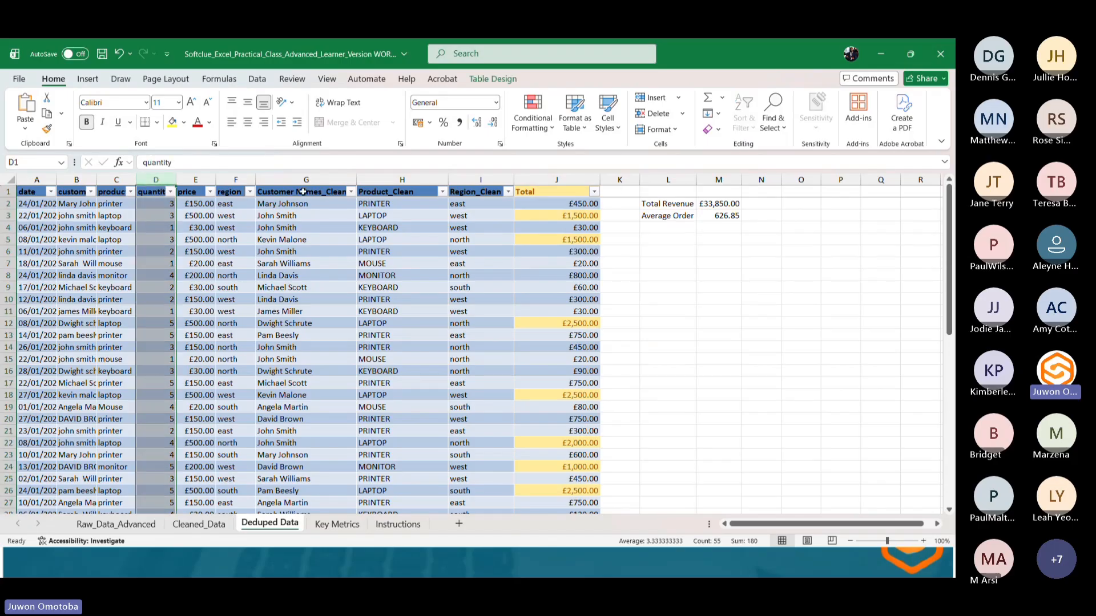
click(660, 228)
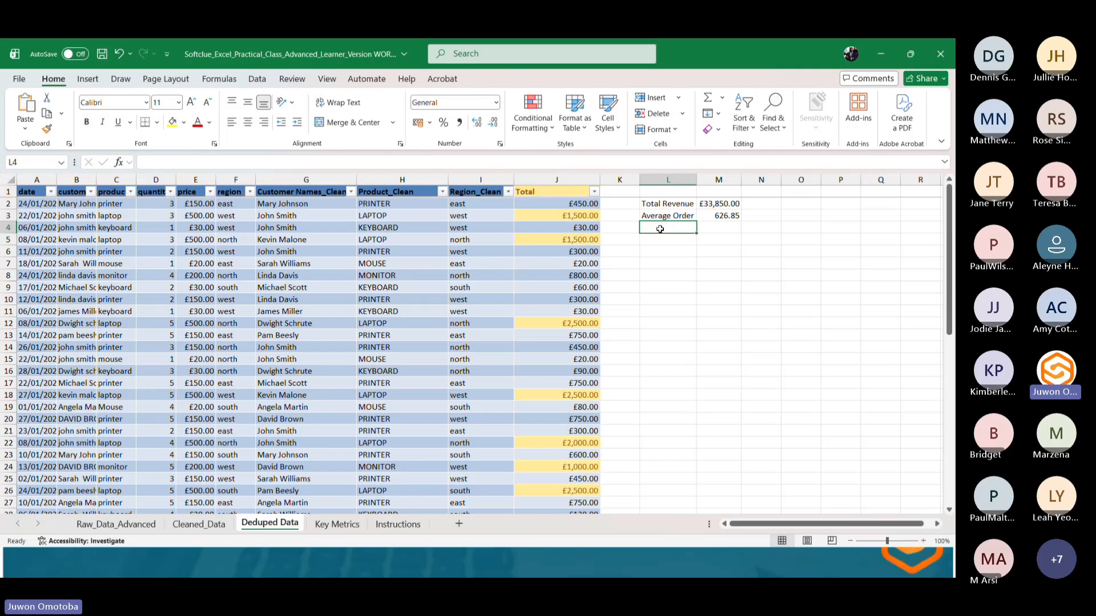
text(Tota)
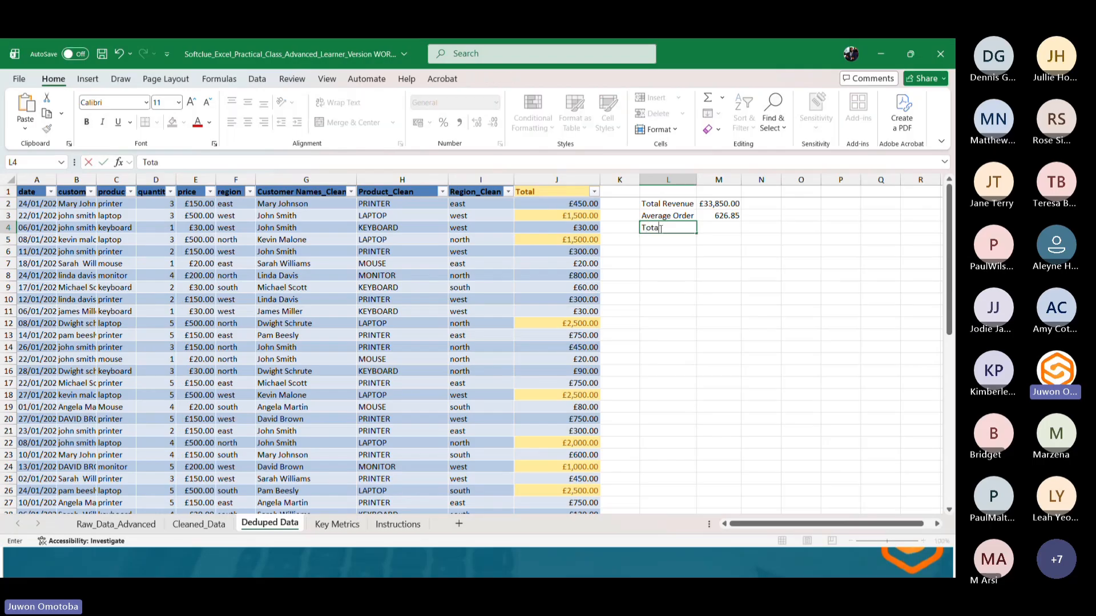
text(lQuantity)
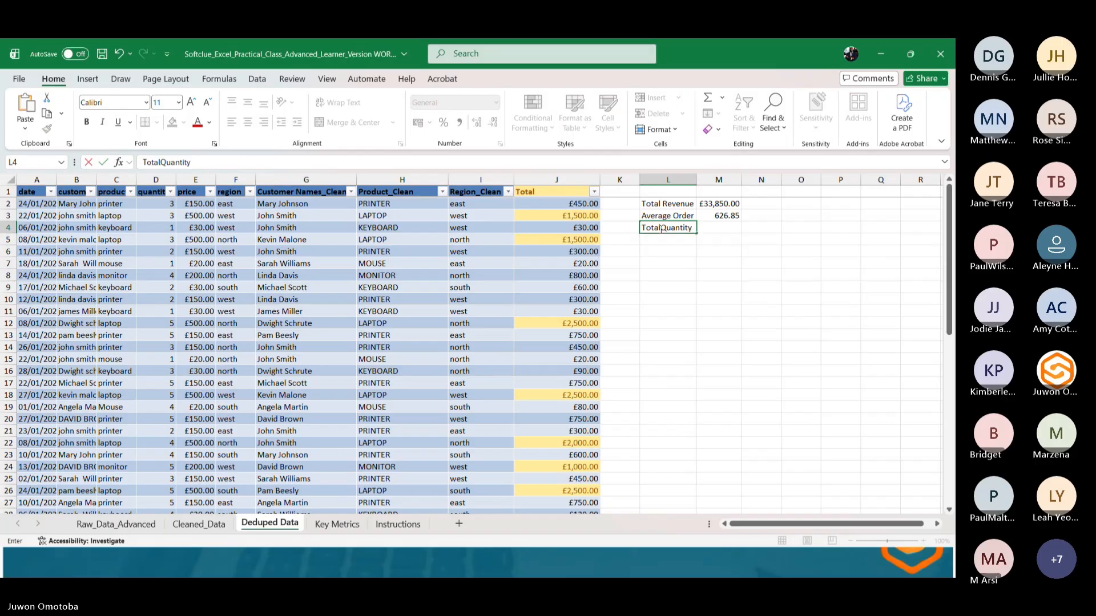
text( SOld)
key(BackSpace)
key(BackSpace)
key(BackSpace)
text(old)
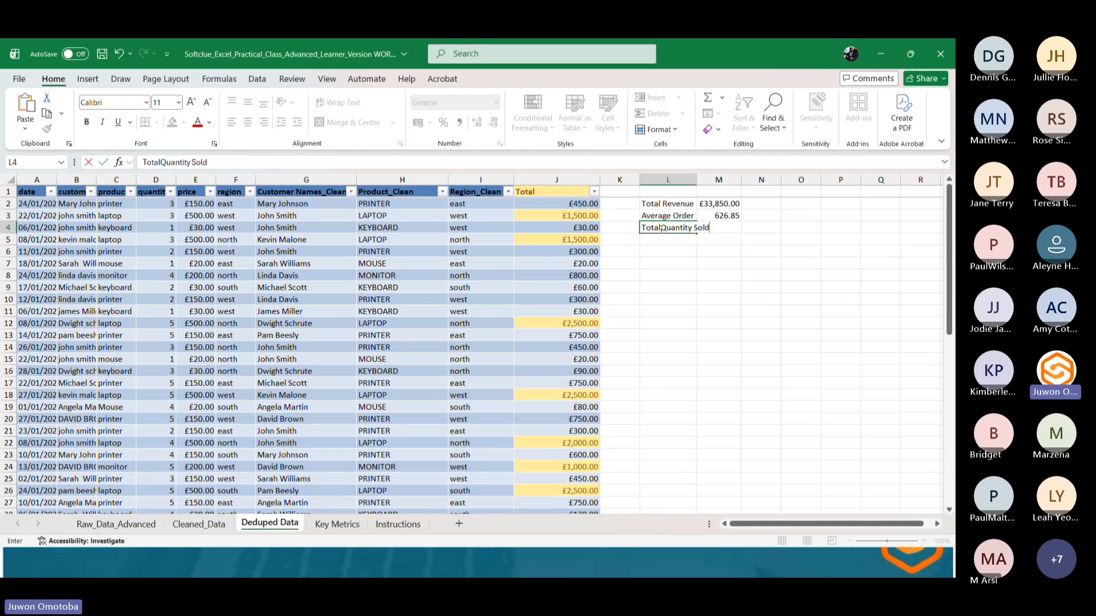
Enter =SUM(Deduped[quantity]) in M4 to calculate the total quantity sold.
click(729, 249)
click(729, 225)
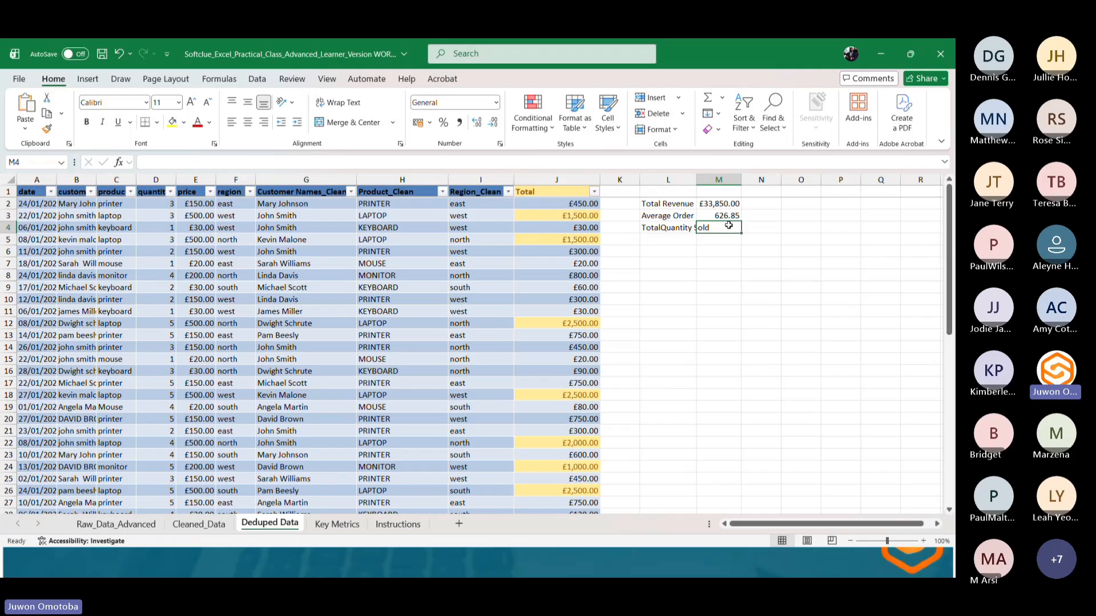
text(=)
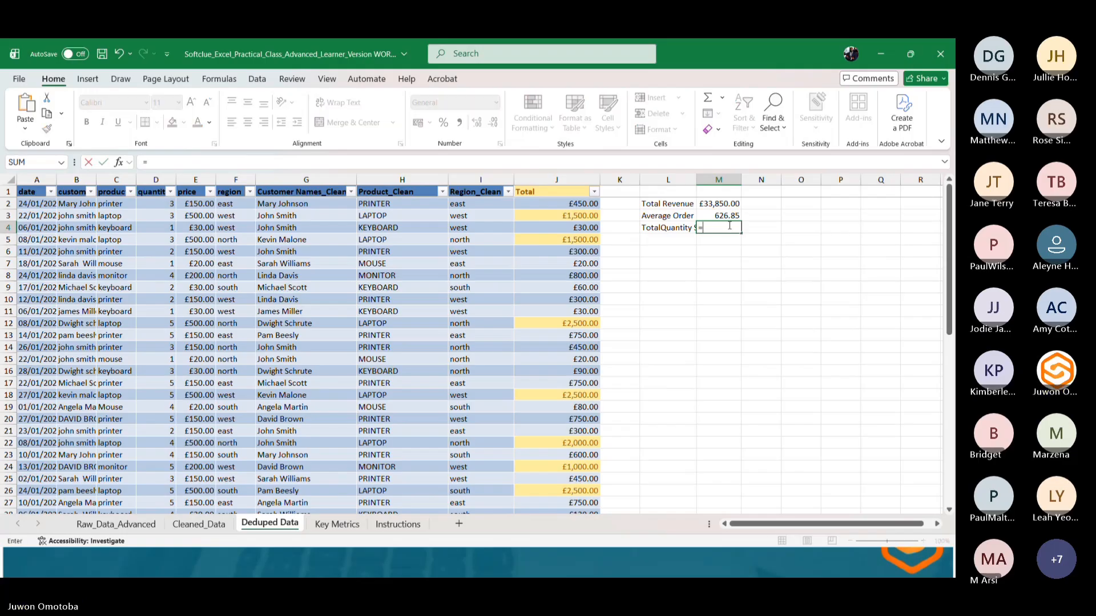
text(S)
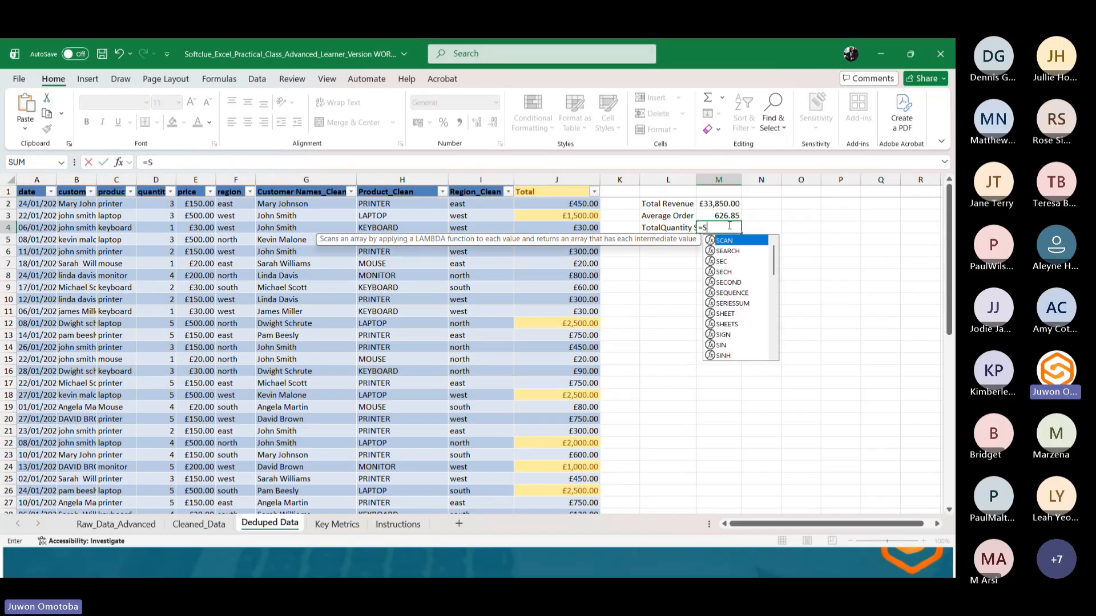
text(UM()
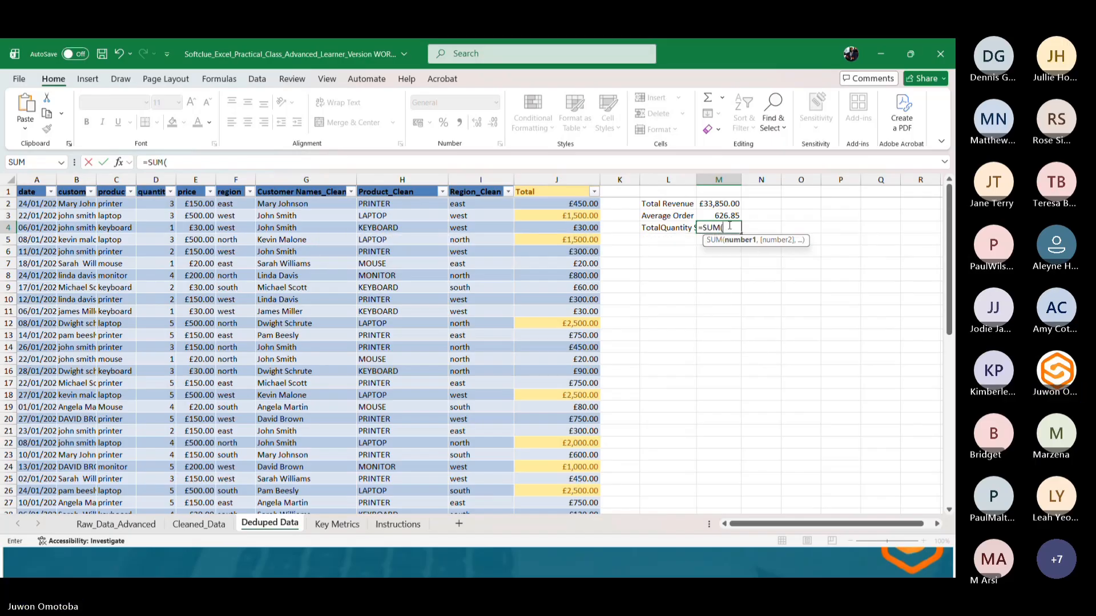
text(ded)
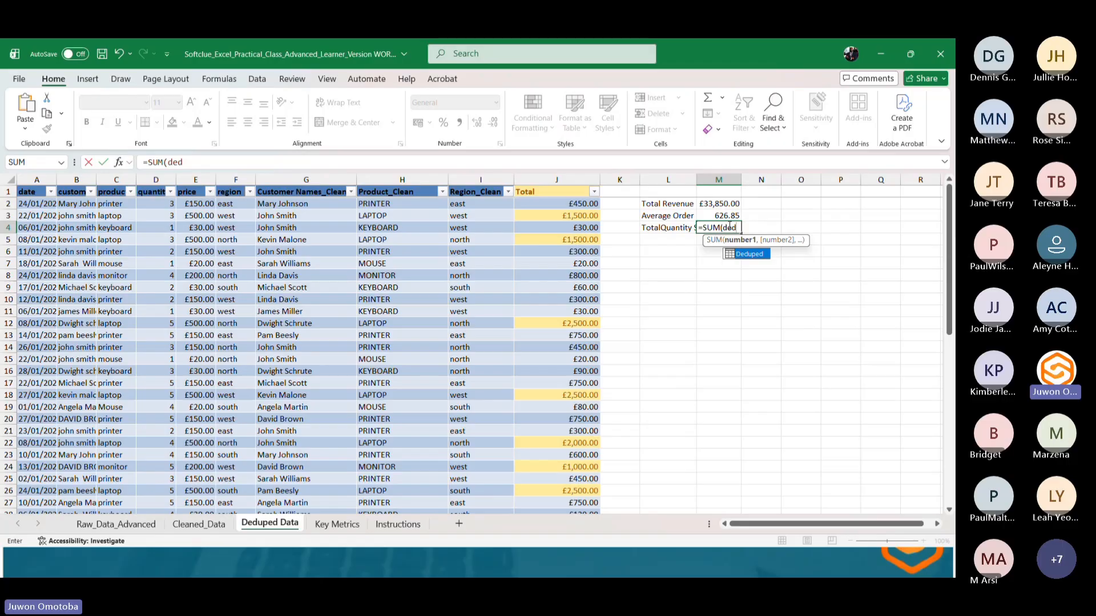
double_click(745, 254)
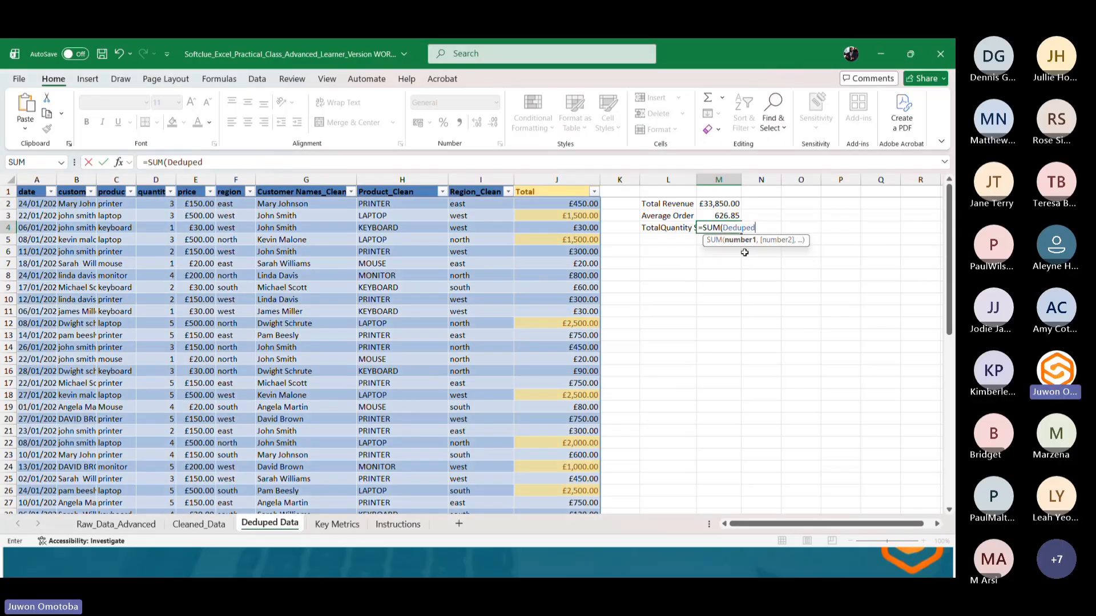
text([)
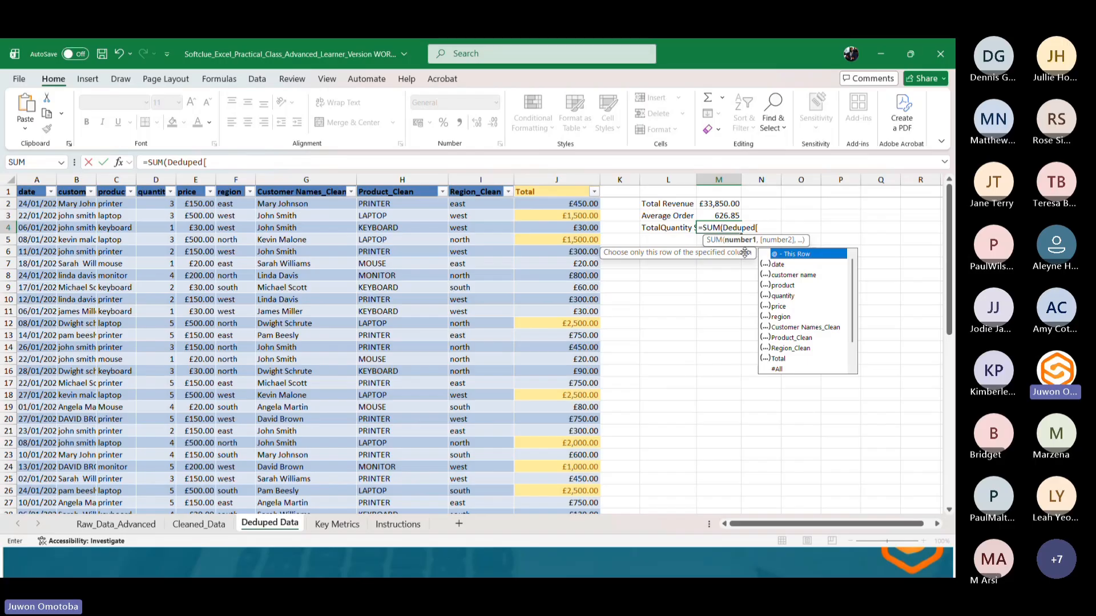
text(qu)
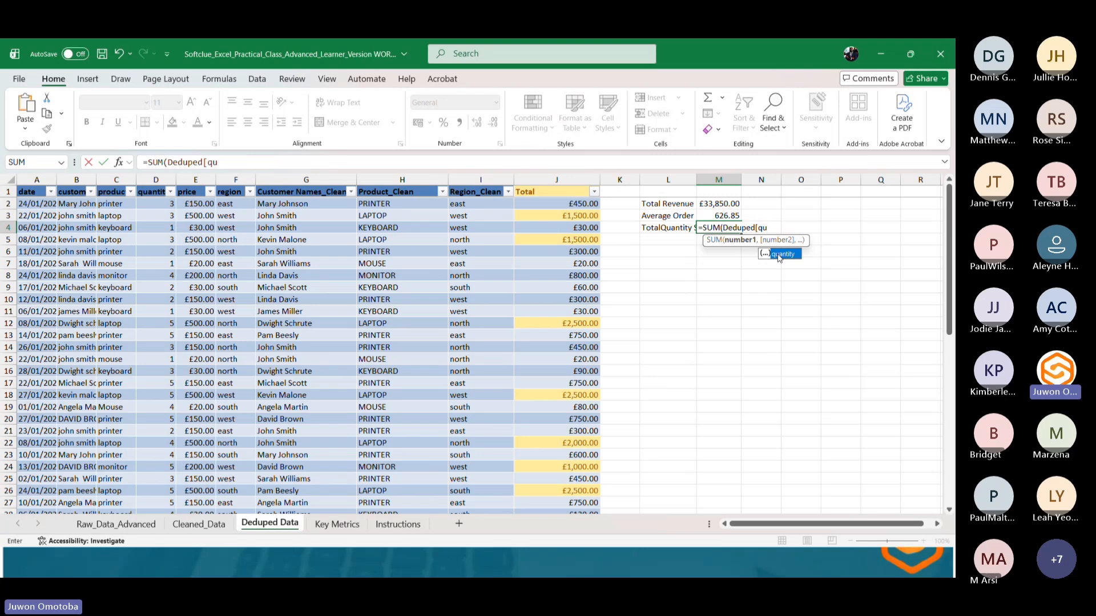
double_click(777, 254)
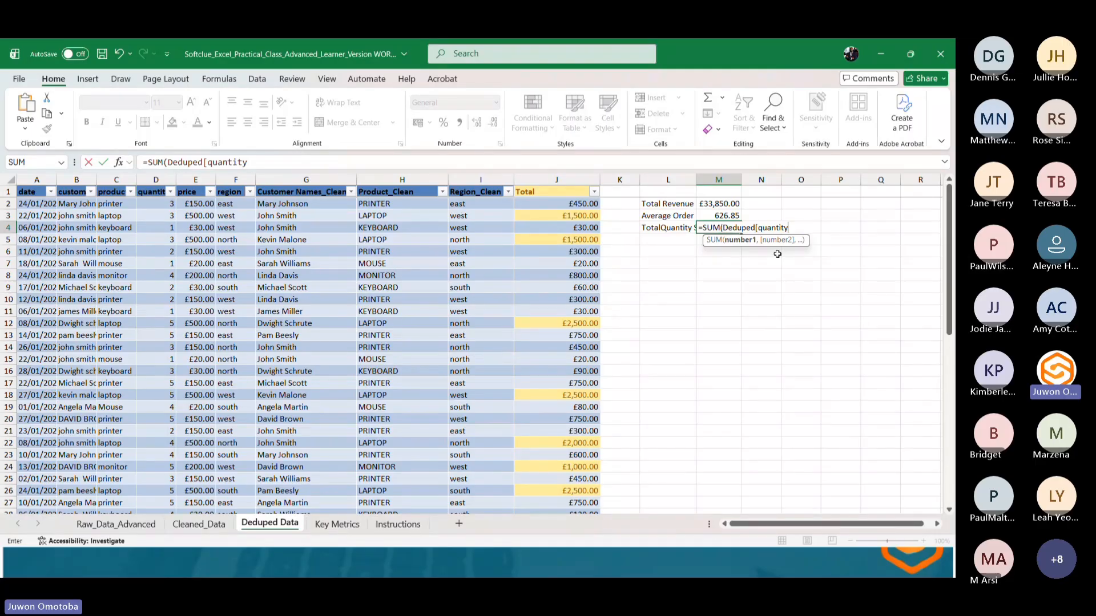
key(BackSpace)
key(BackSpace)
key(BackSpace)
key(BackSpace)
key(BackSpace)
key(BackSpace)
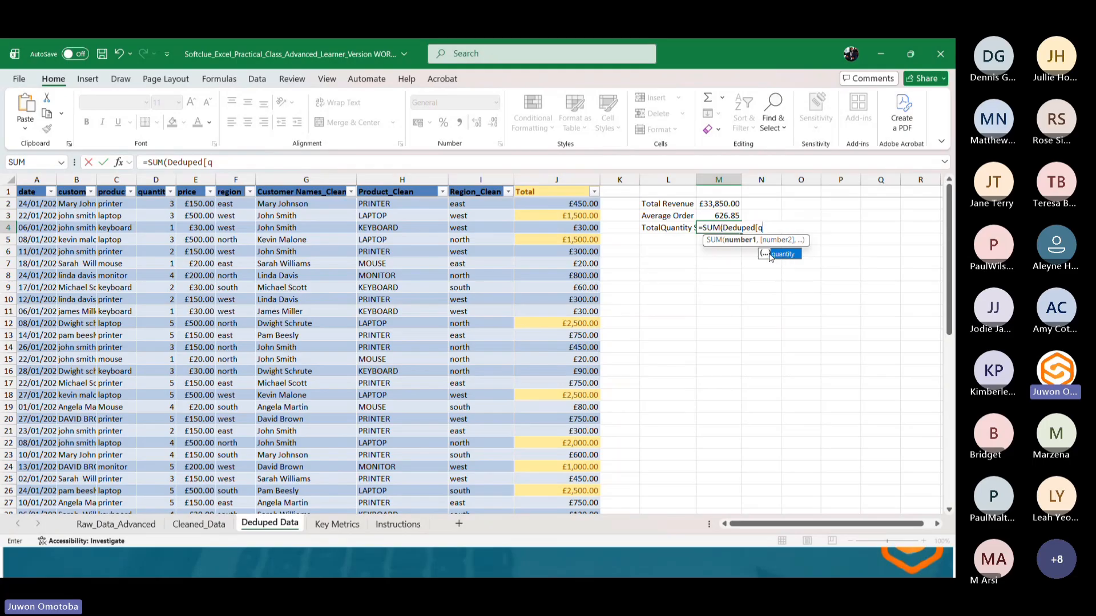
double_click(774, 254)
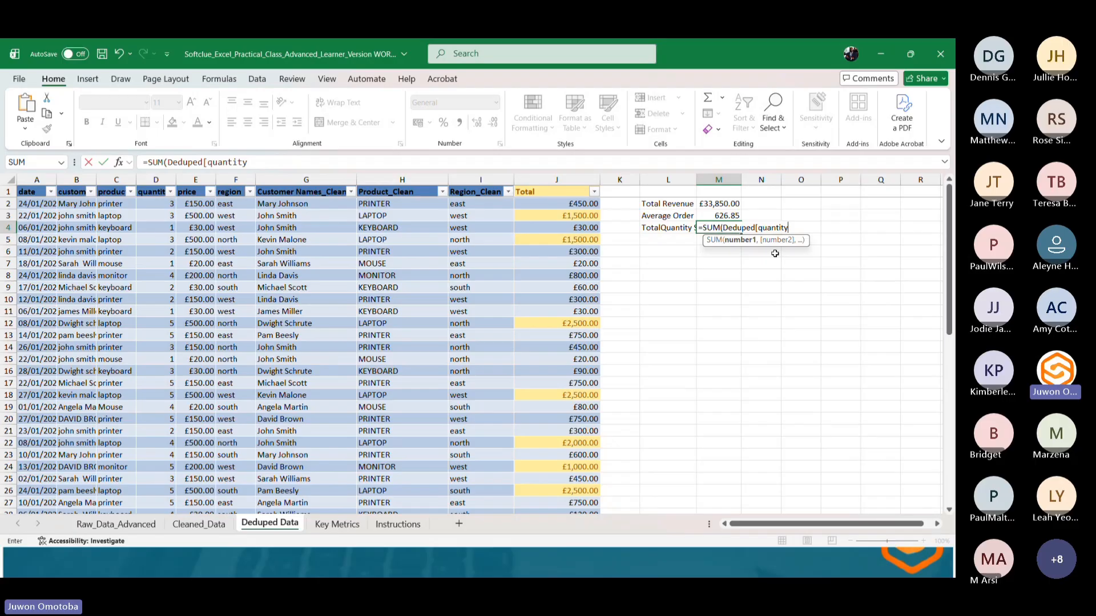
text(])
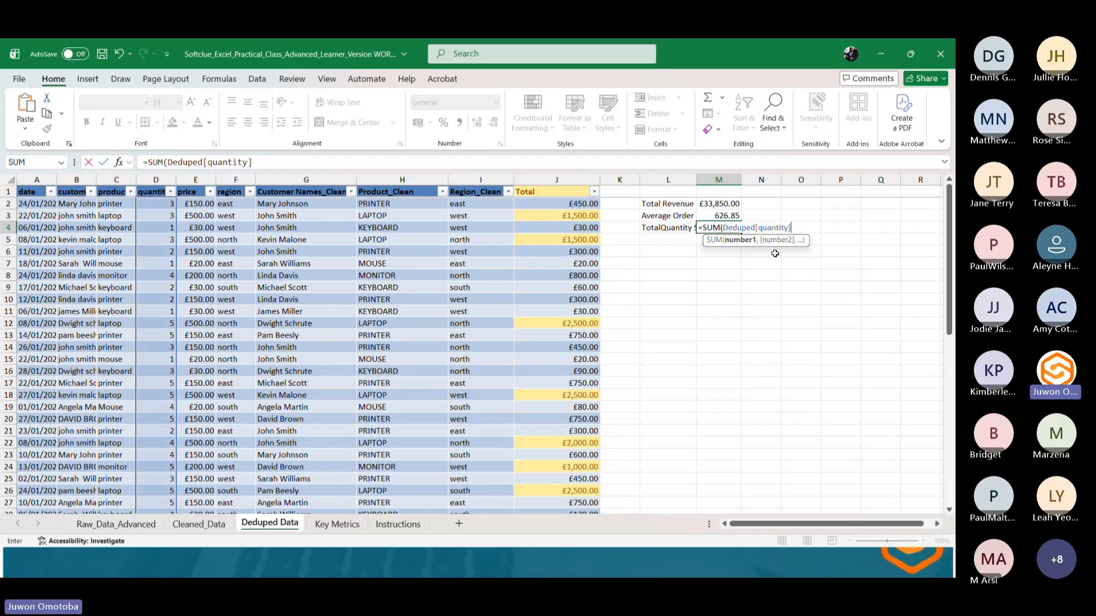
text())
click(262, 163)
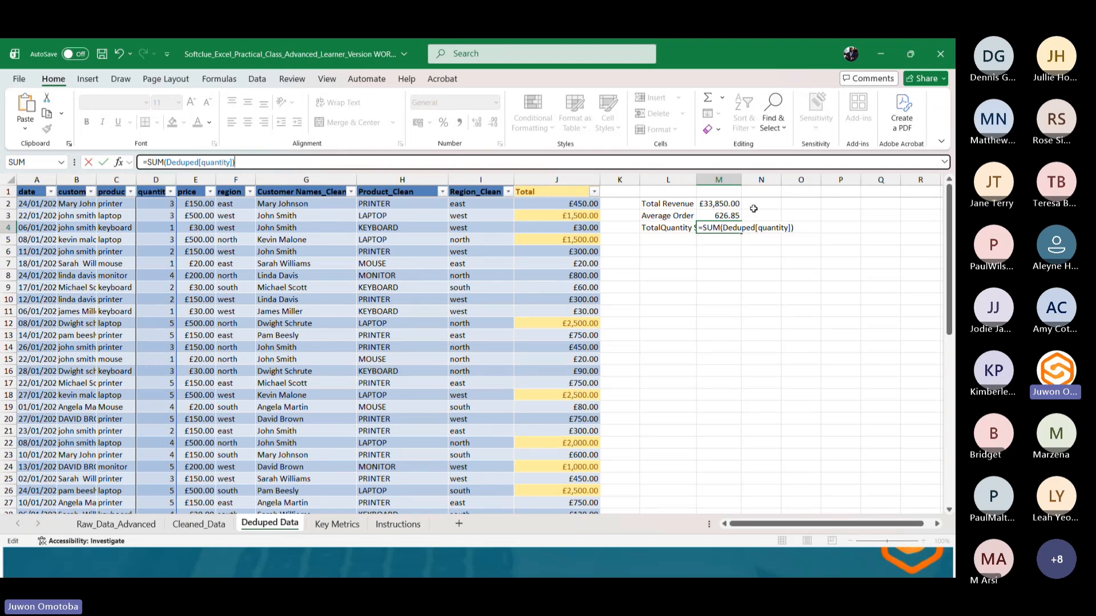
click(730, 227)
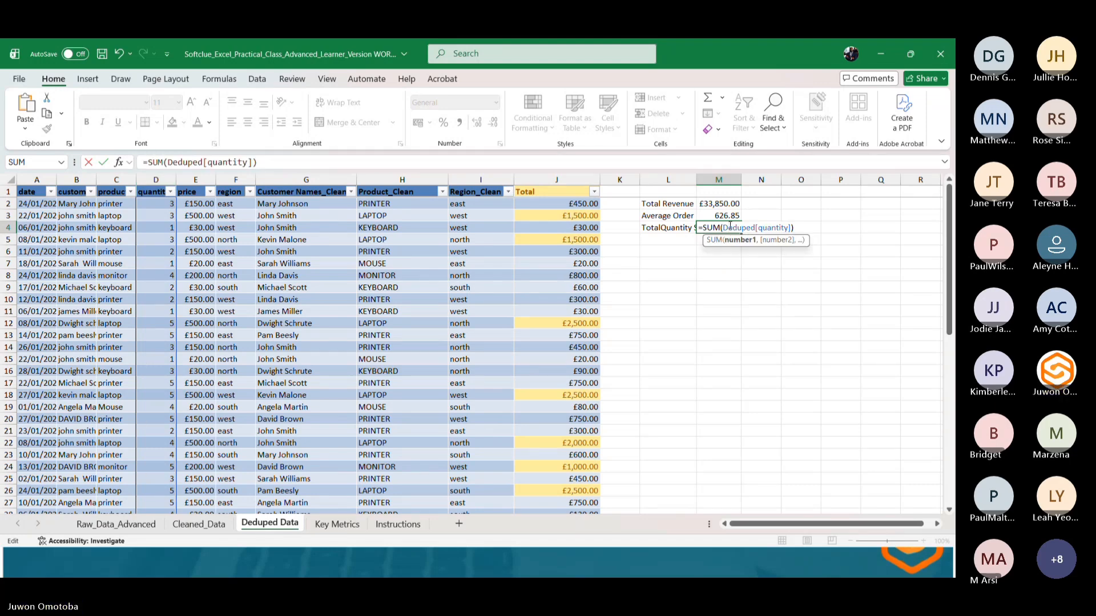
key(Return)
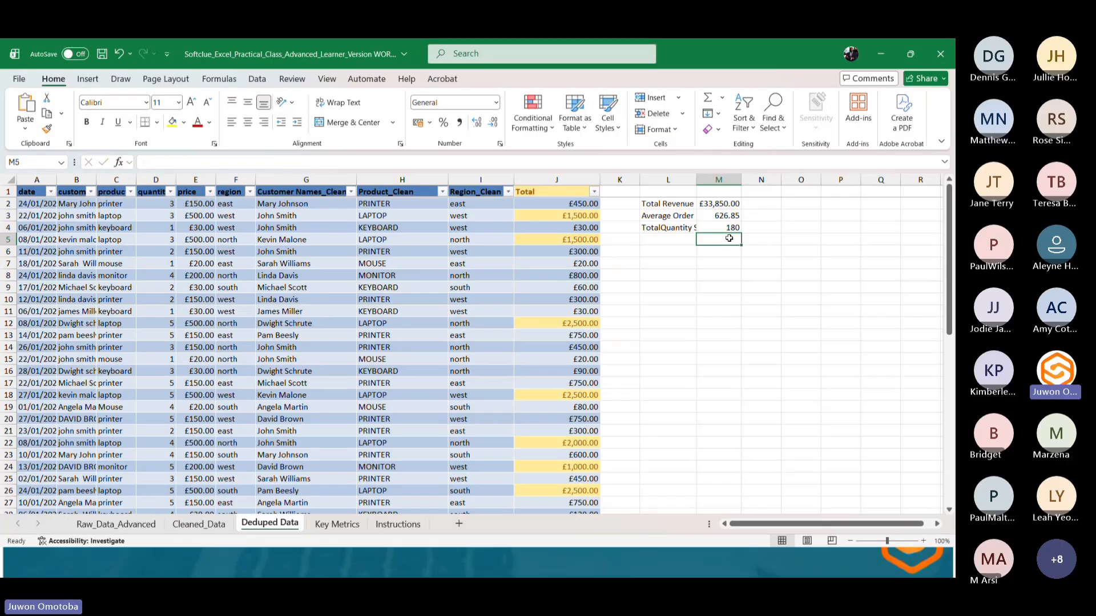
Autofit column M and correct the label in L4 to Total Quantity Sold.
double_click(696, 180)
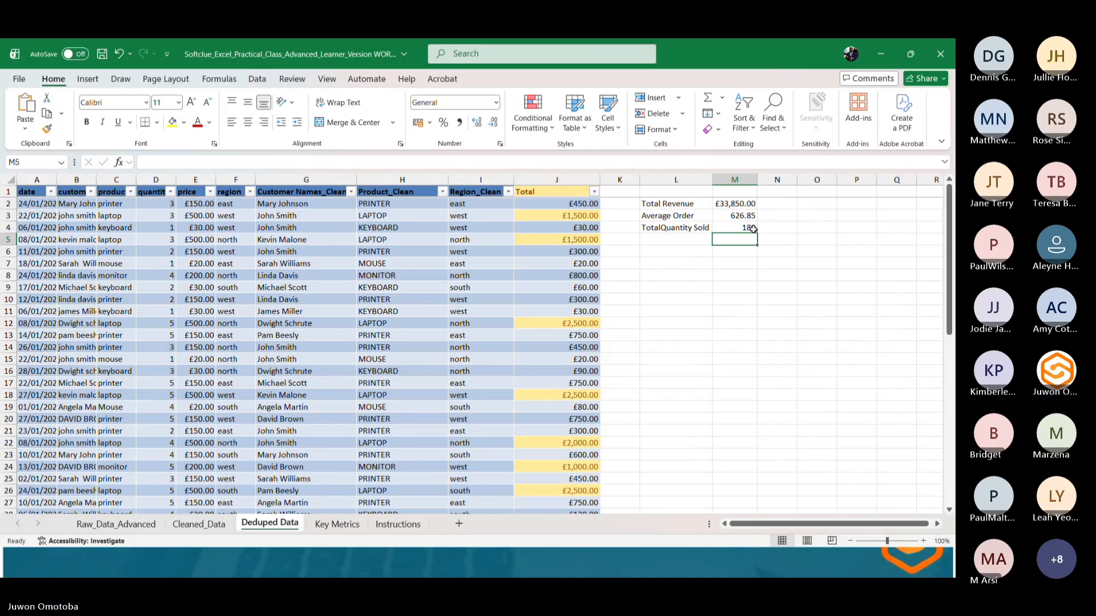
double_click(662, 229)
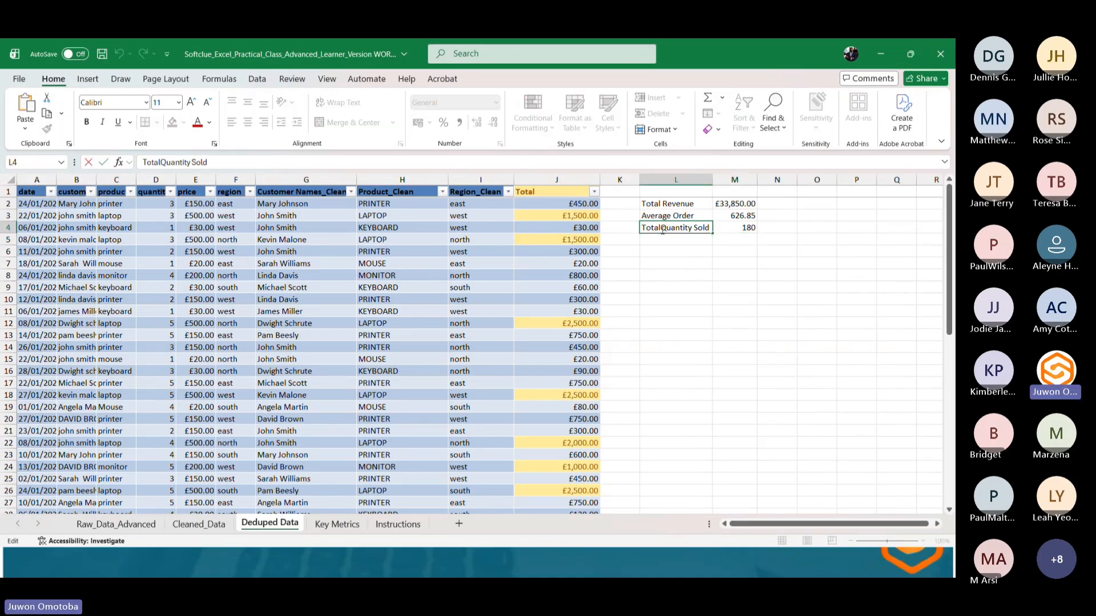
click(688, 245)
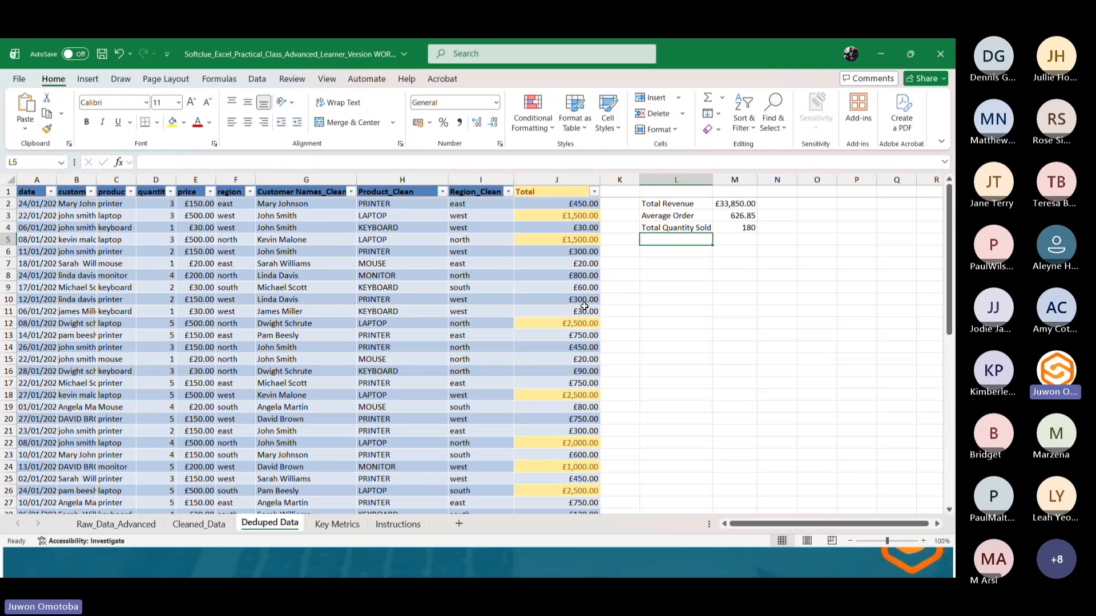
Highlight Total column values greater than £800 with green fill and dark green text using conditional formatting.
click(552, 176)
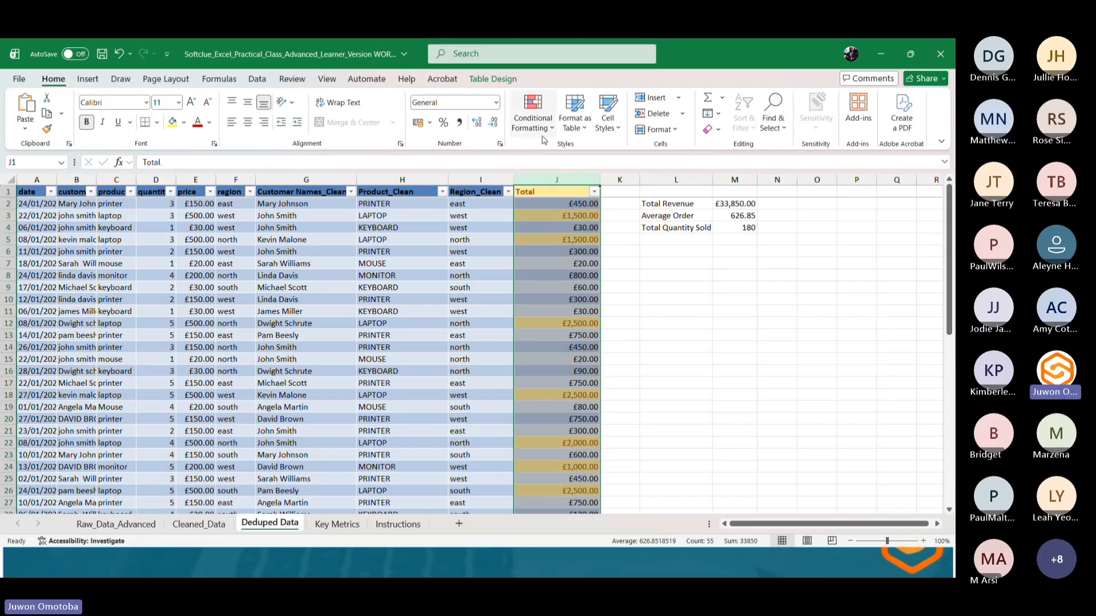
click(533, 117)
mouse_move(570, 155)
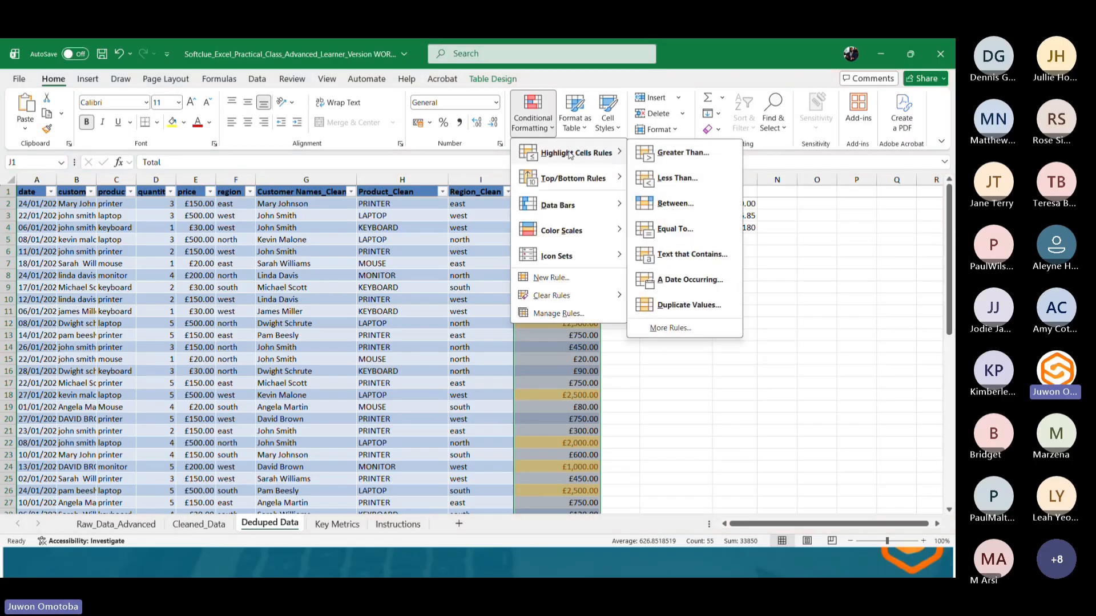
click(656, 153)
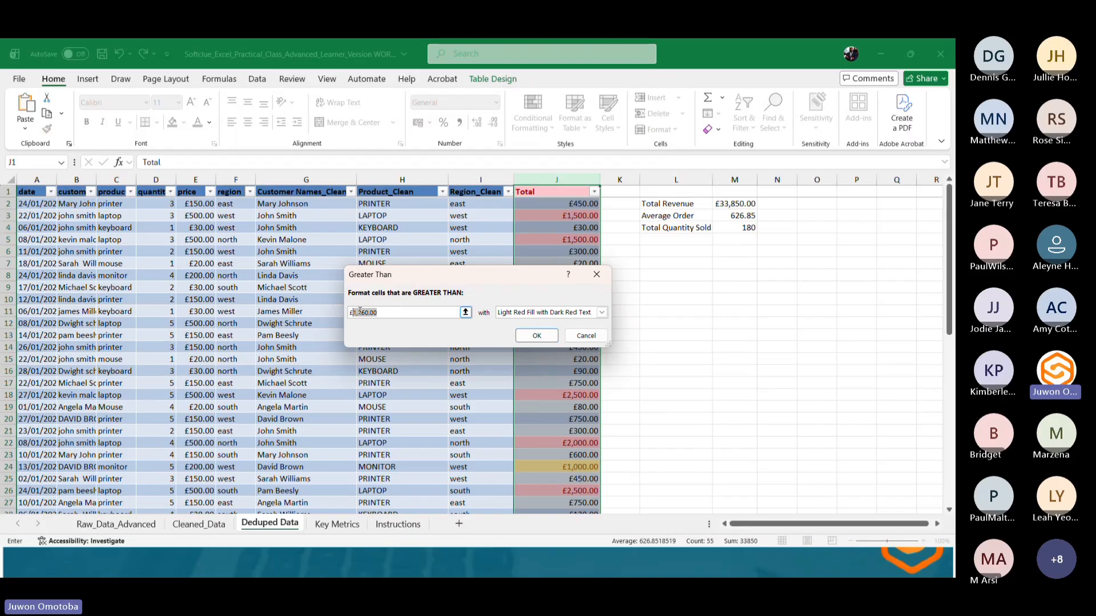
text(£800)
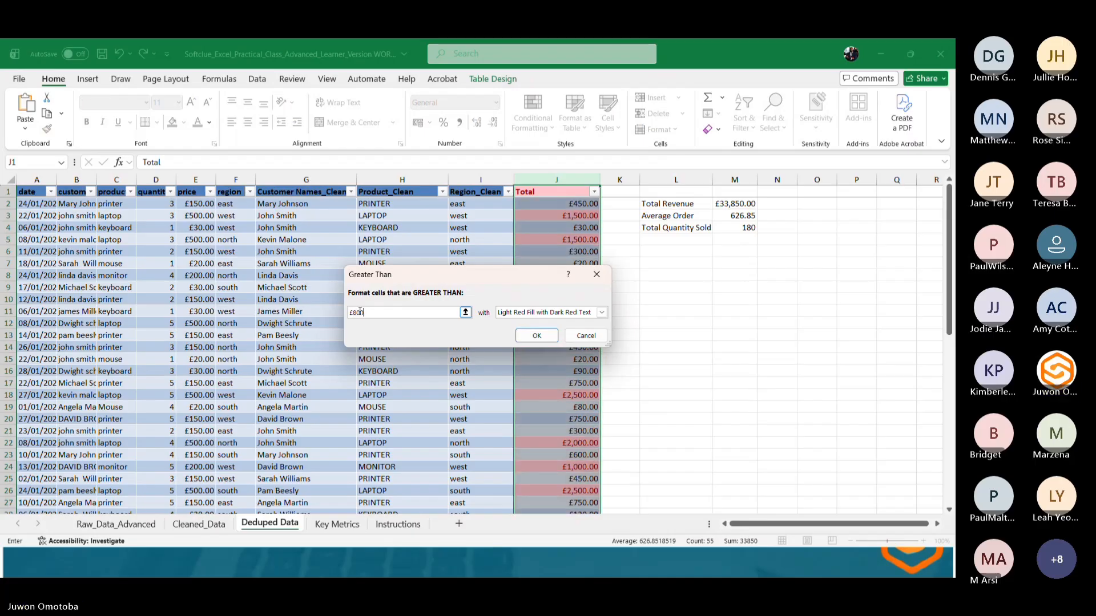
click(537, 314)
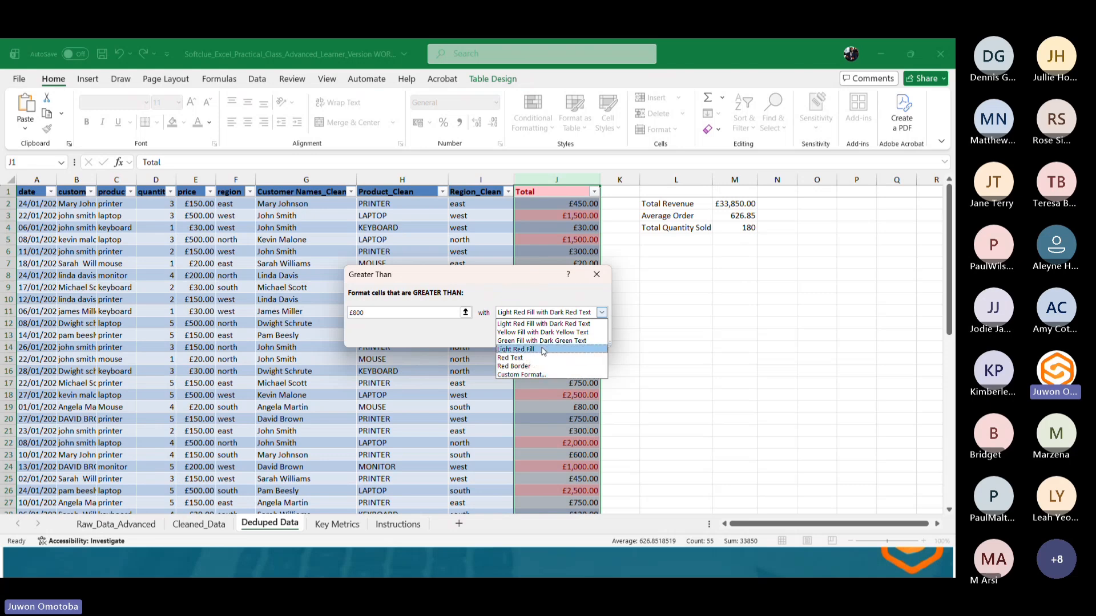
click(547, 343)
click(537, 338)
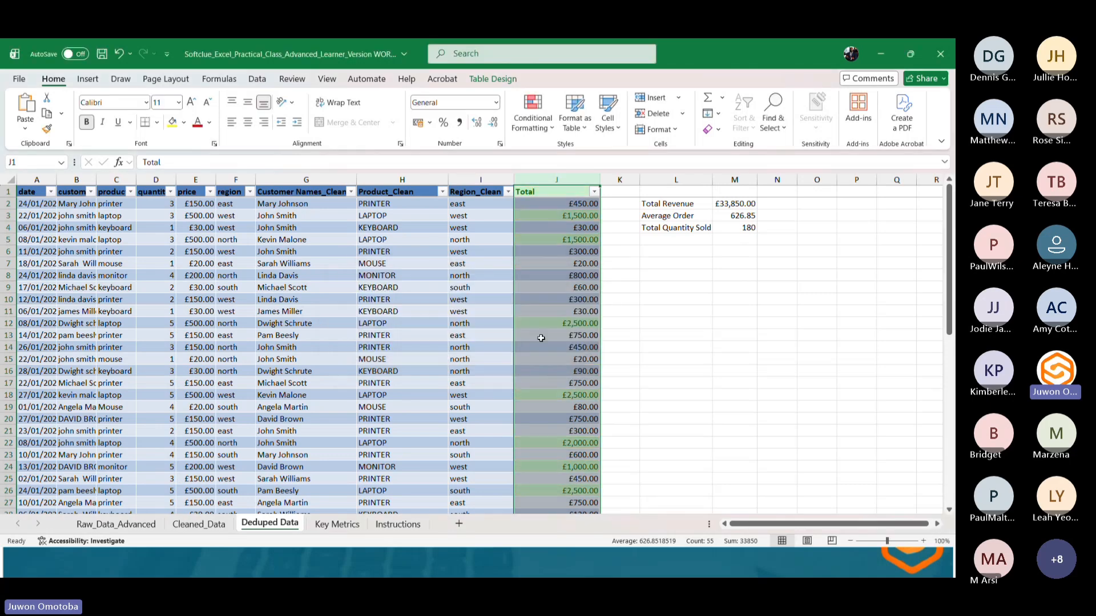
Apply a Greater Than highlight rule of 99 to cell J5 with the default light red fill.
click(552, 242)
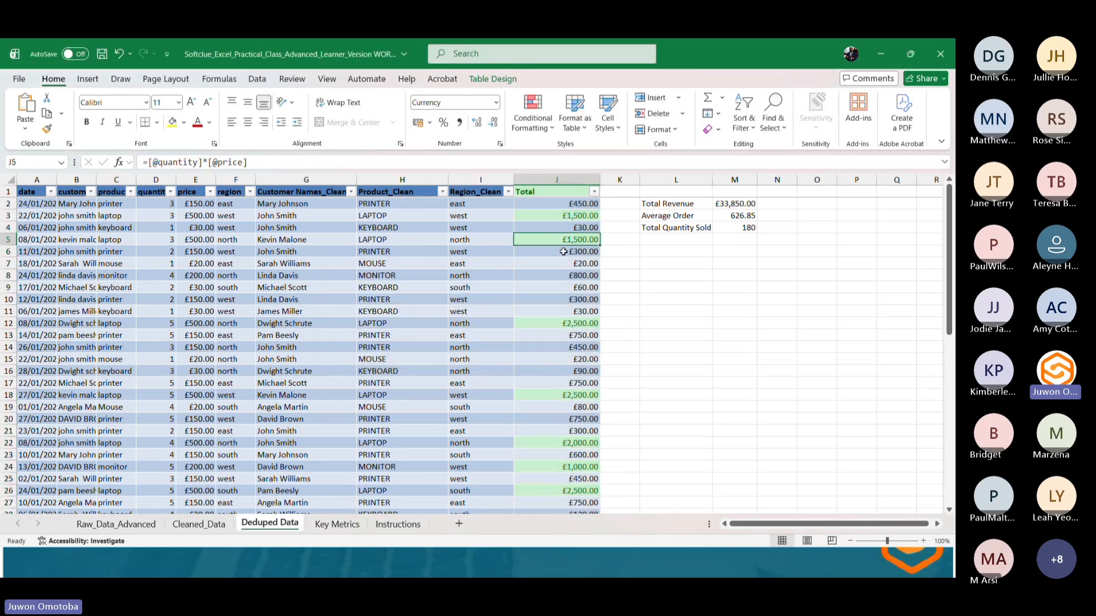
scroll(560, 314, down, 3)
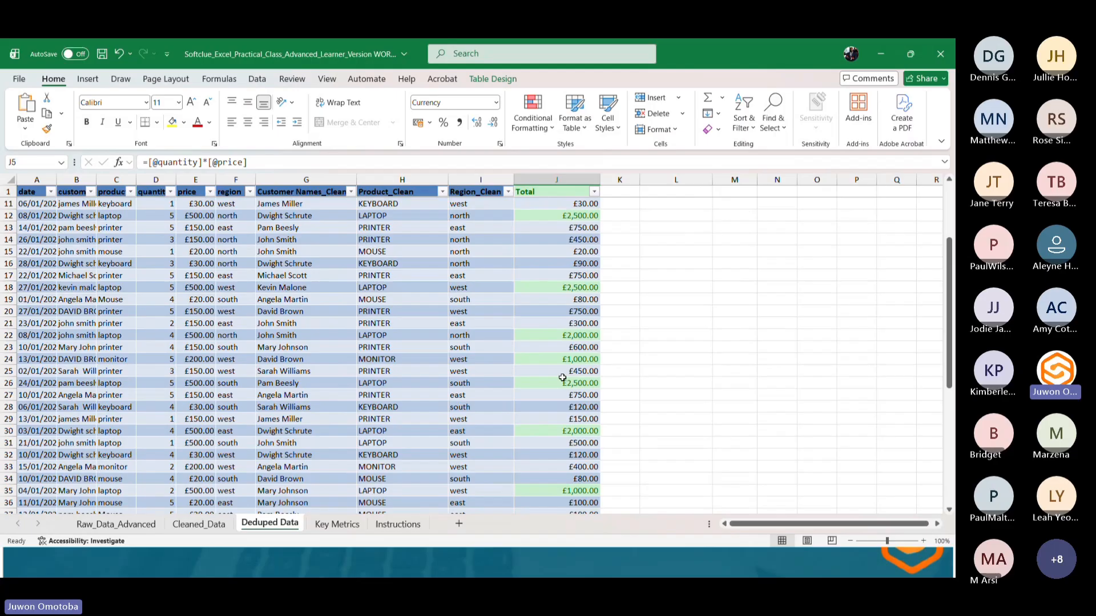
scroll(562, 378, down, 4)
scroll(562, 377, up, 2)
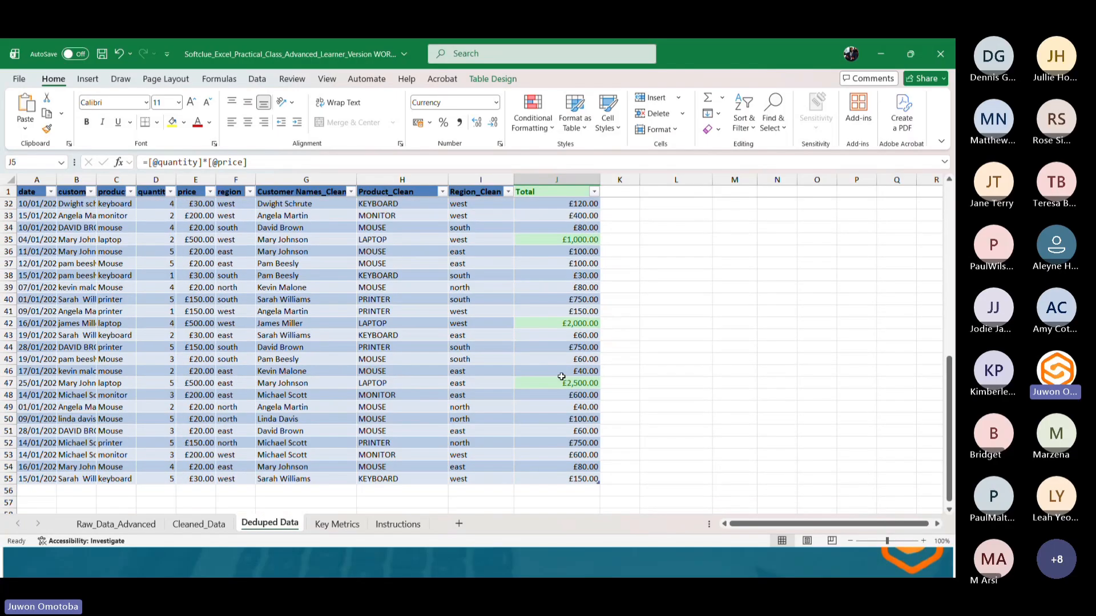
scroll(561, 377, up, 5)
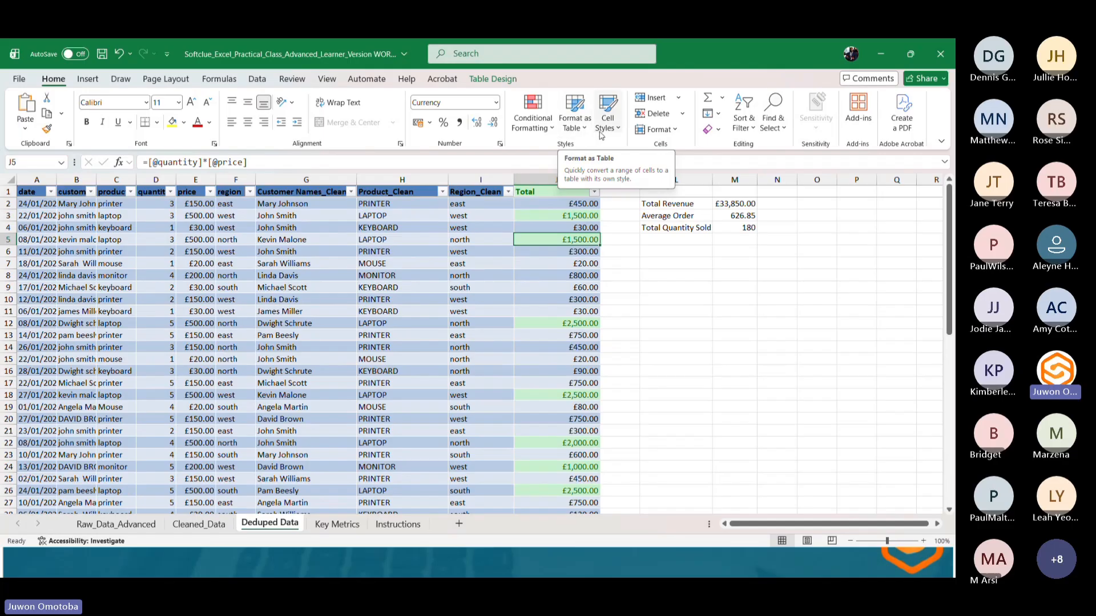
click(536, 134)
mouse_move(573, 153)
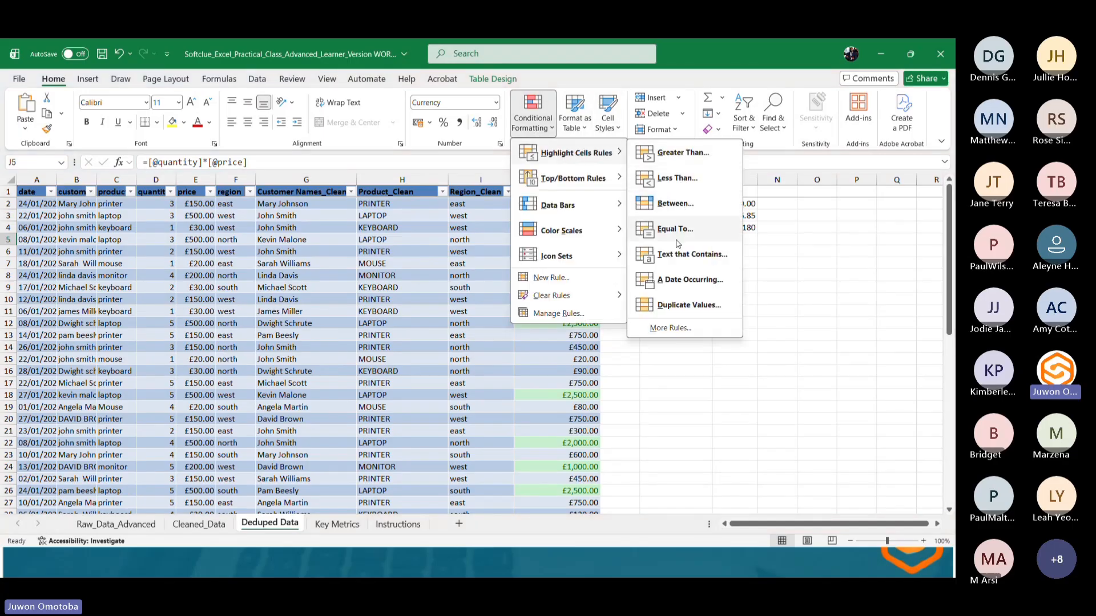
click(682, 153)
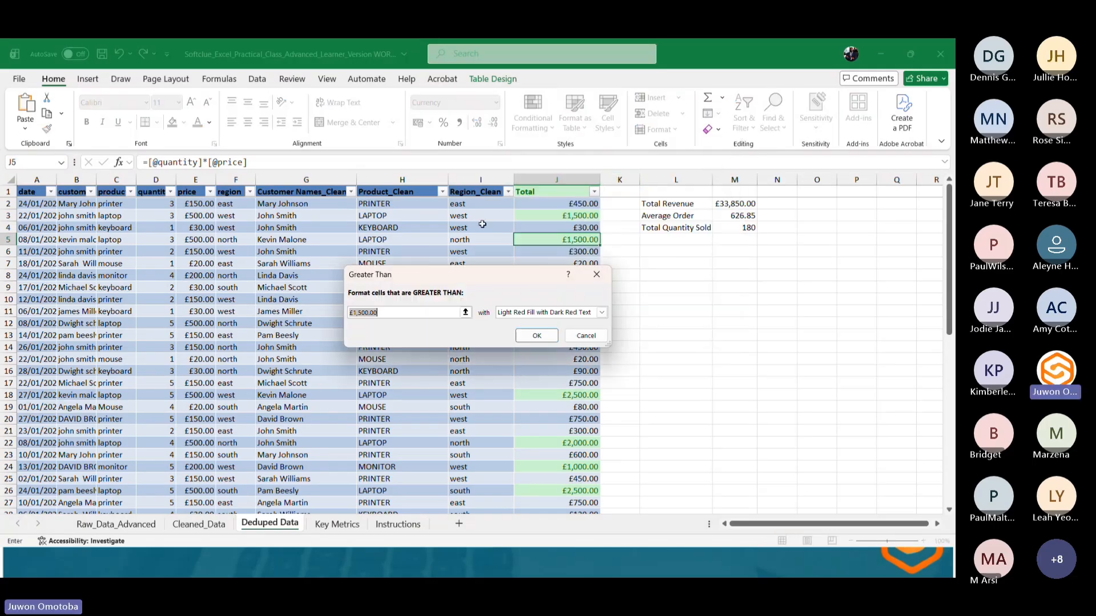
click(386, 313)
drag(386, 313, 354, 312)
text(99)
key(Return)
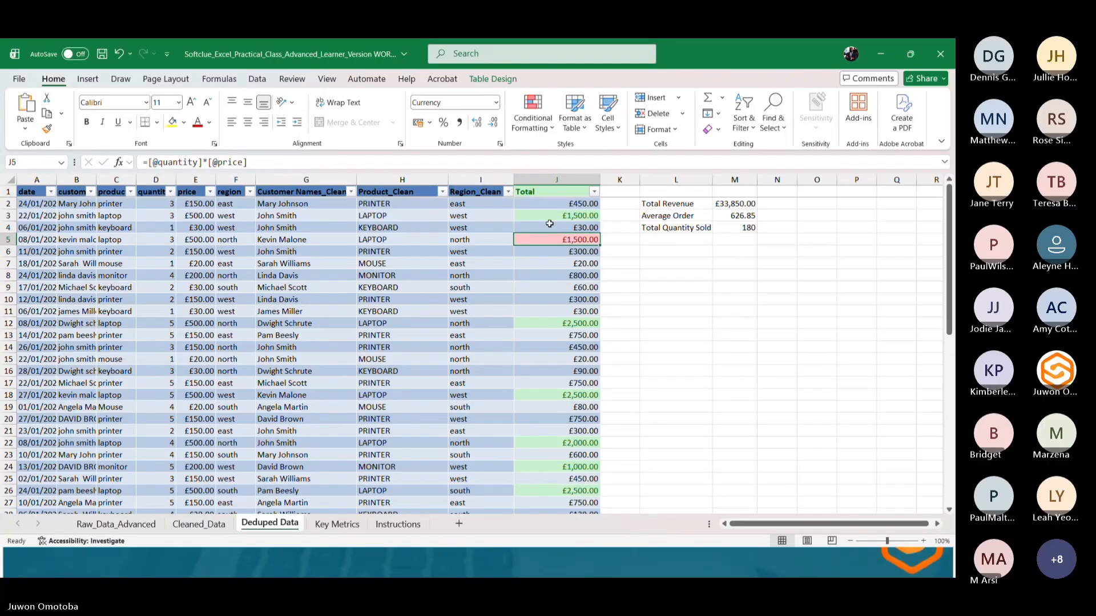
Apply a Greater Than rule of £799 to cell J5 with yellow fill and dark yellow text.
click(532, 114)
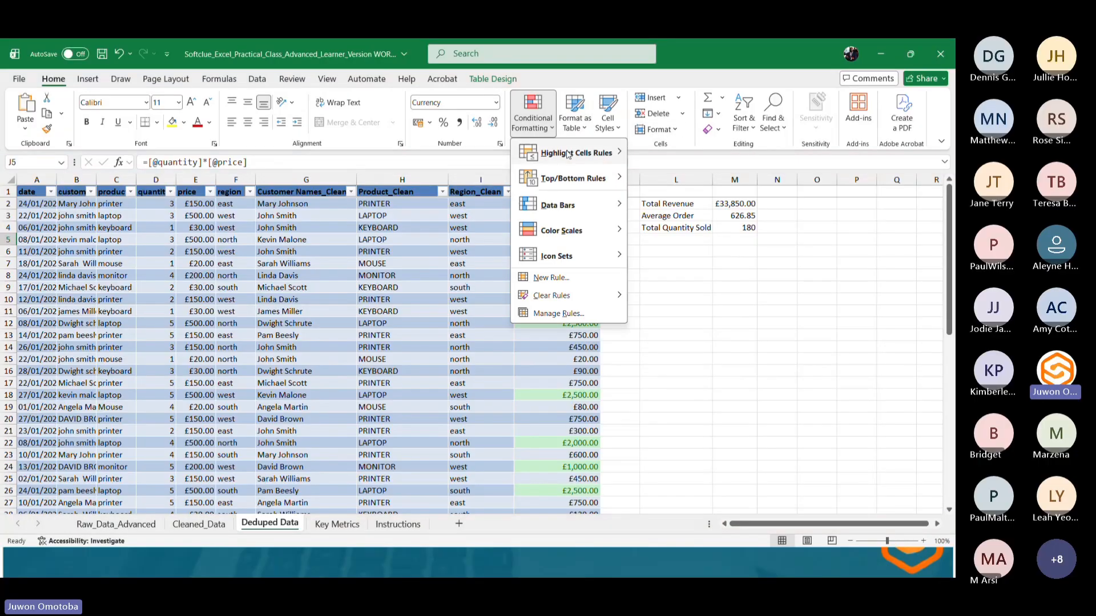
mouse_move(568, 154)
click(673, 155)
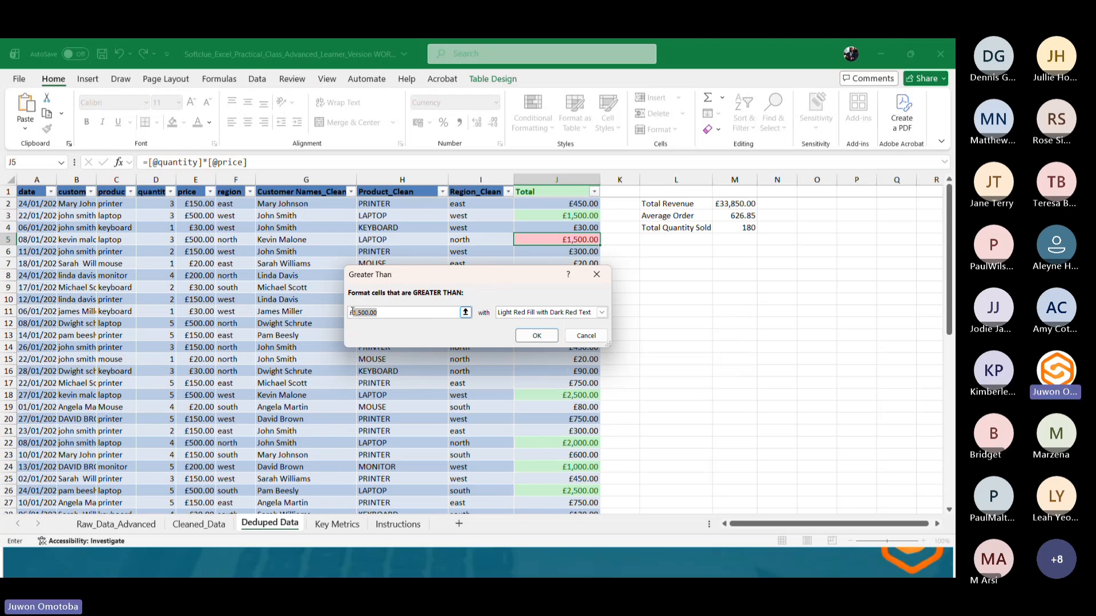
text(799)
click(602, 312)
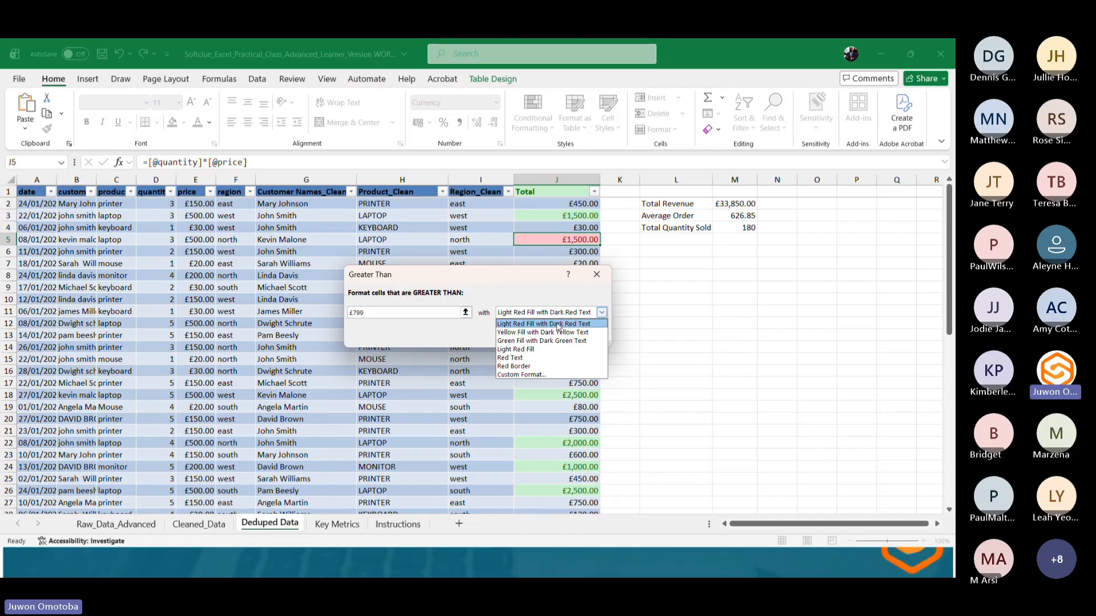
click(554, 333)
click(545, 335)
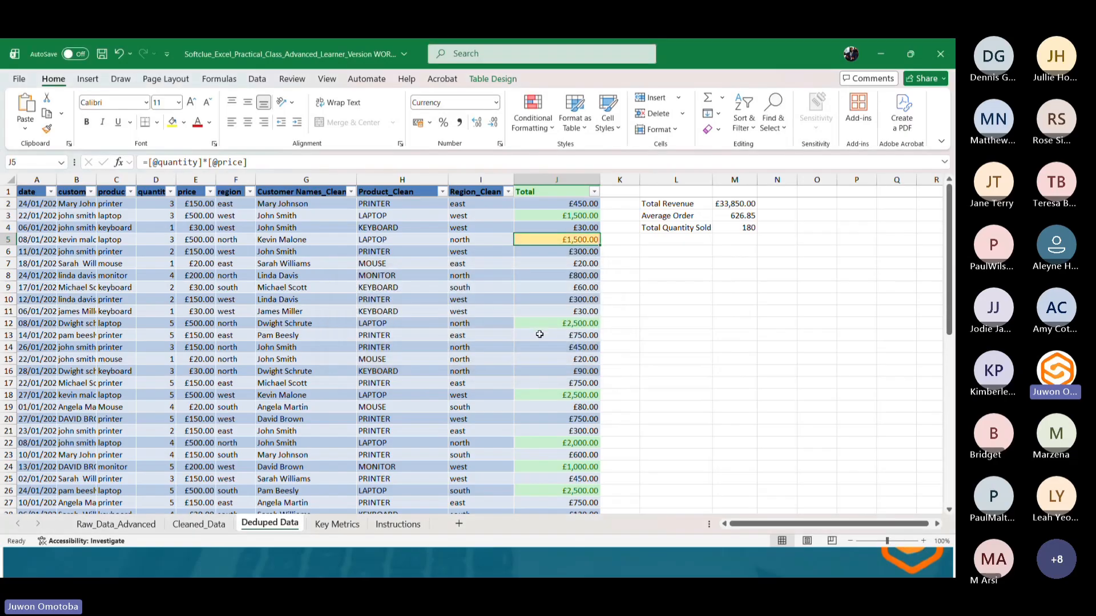
Apply a Greater Than conditional format of £799 to the whole Total column with yellow fill and dark yellow text.
click(556, 180)
click(532, 115)
mouse_move(577, 153)
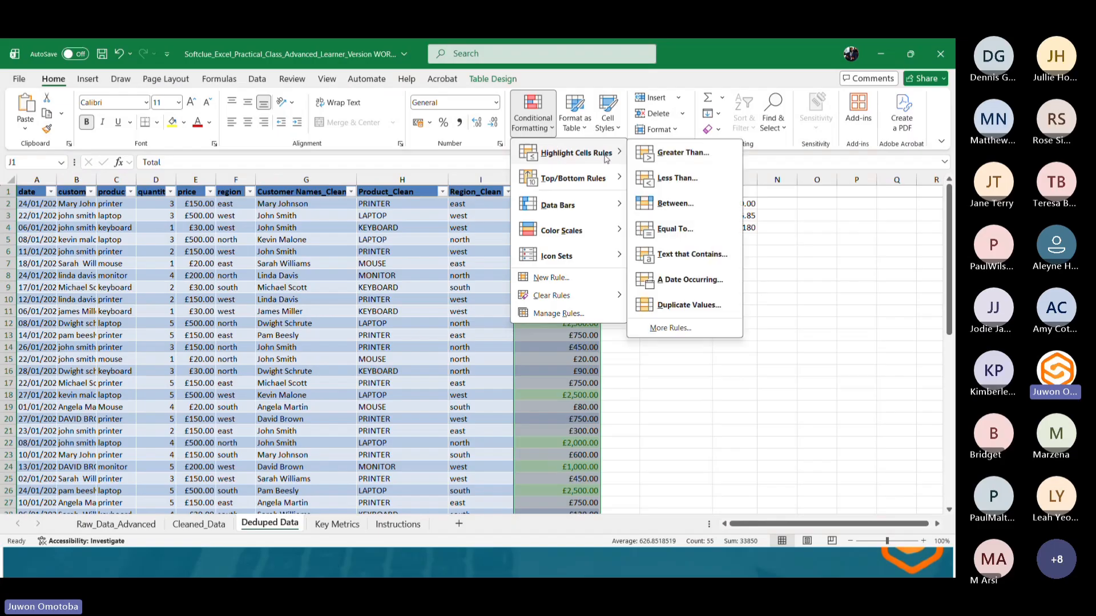
click(672, 152)
click(378, 312)
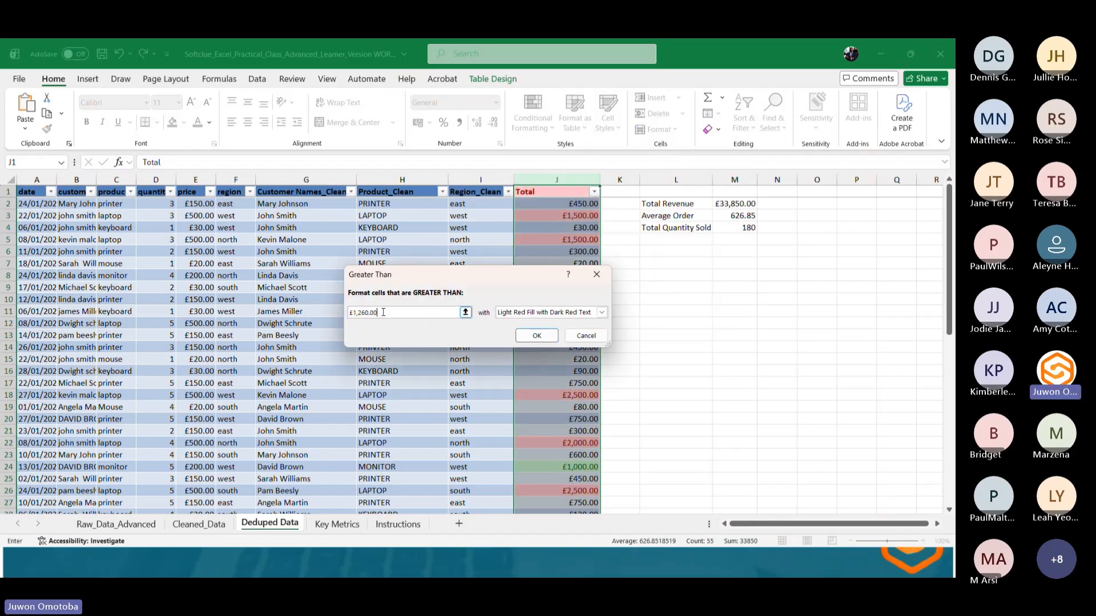
drag(378, 312, 360, 313)
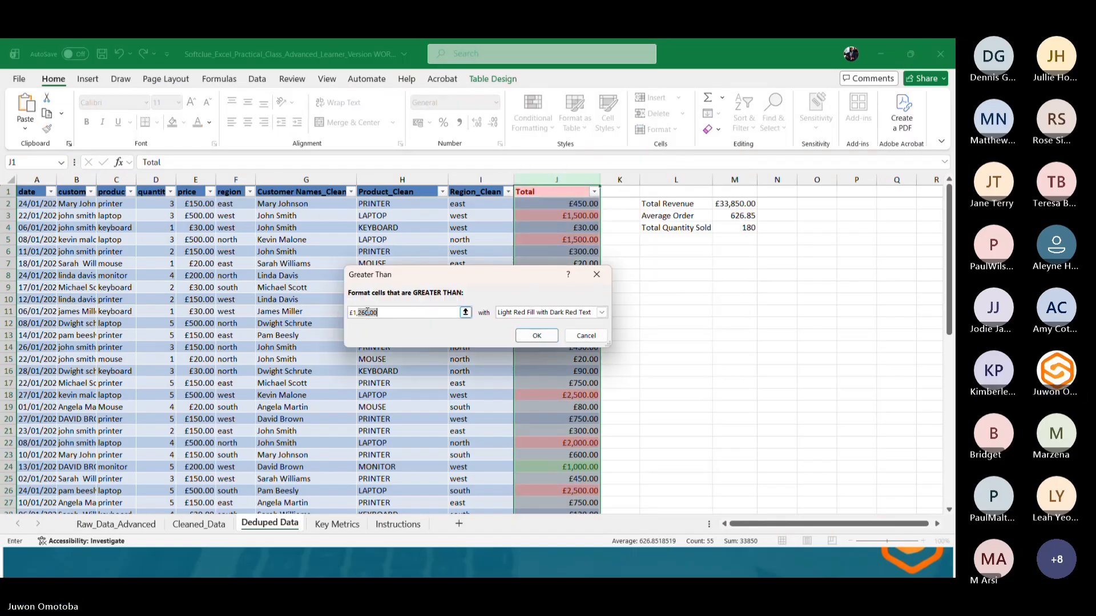
key(BackSpace)
key(BackSpace)
key(BackSpace)
text(799)
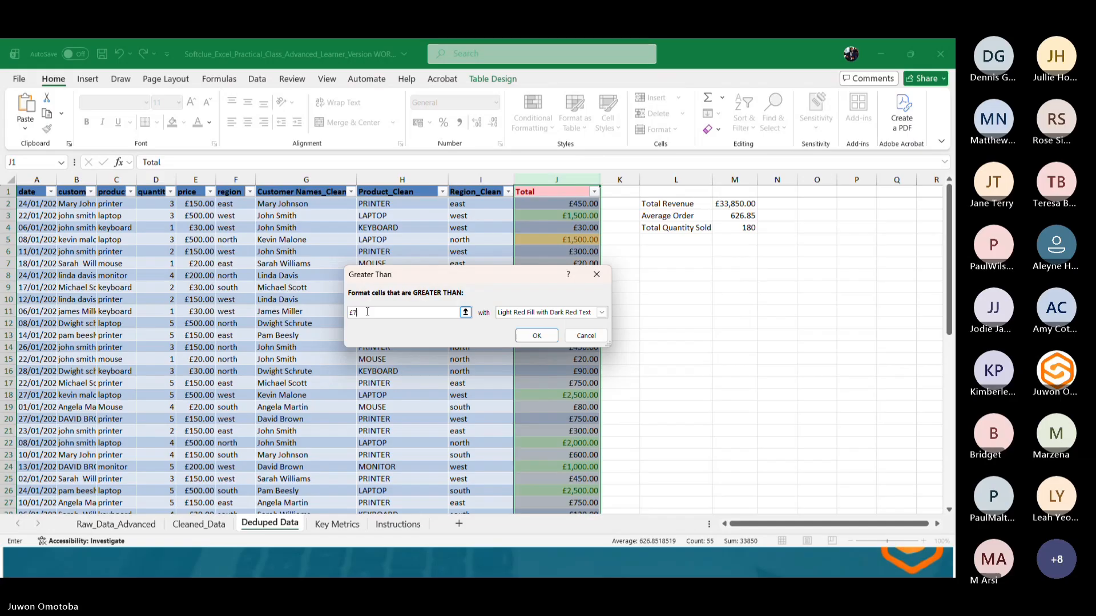
click(578, 314)
click(570, 332)
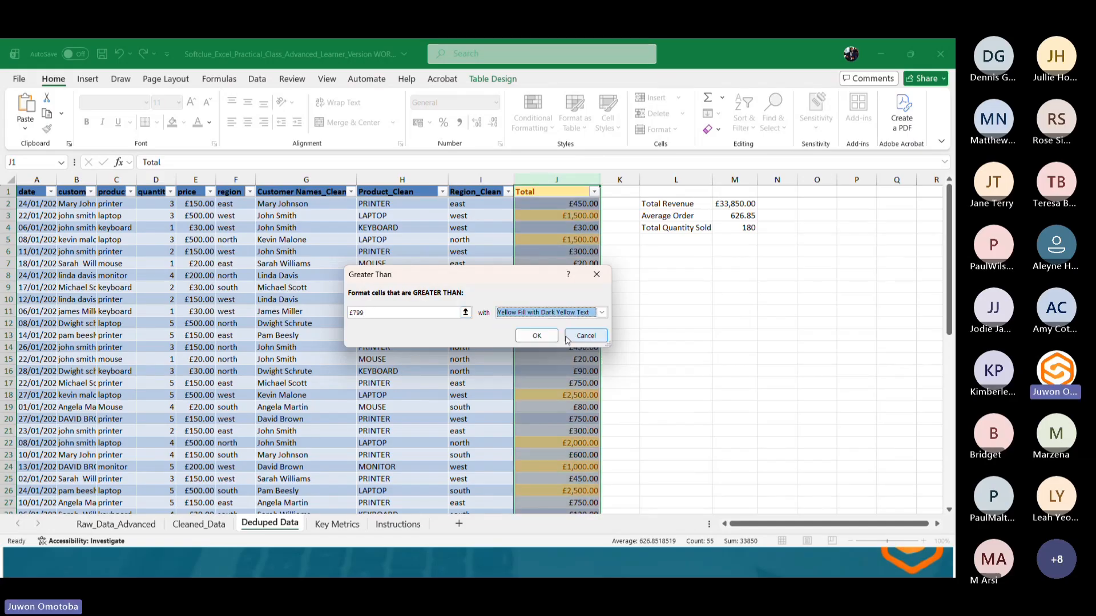
click(537, 336)
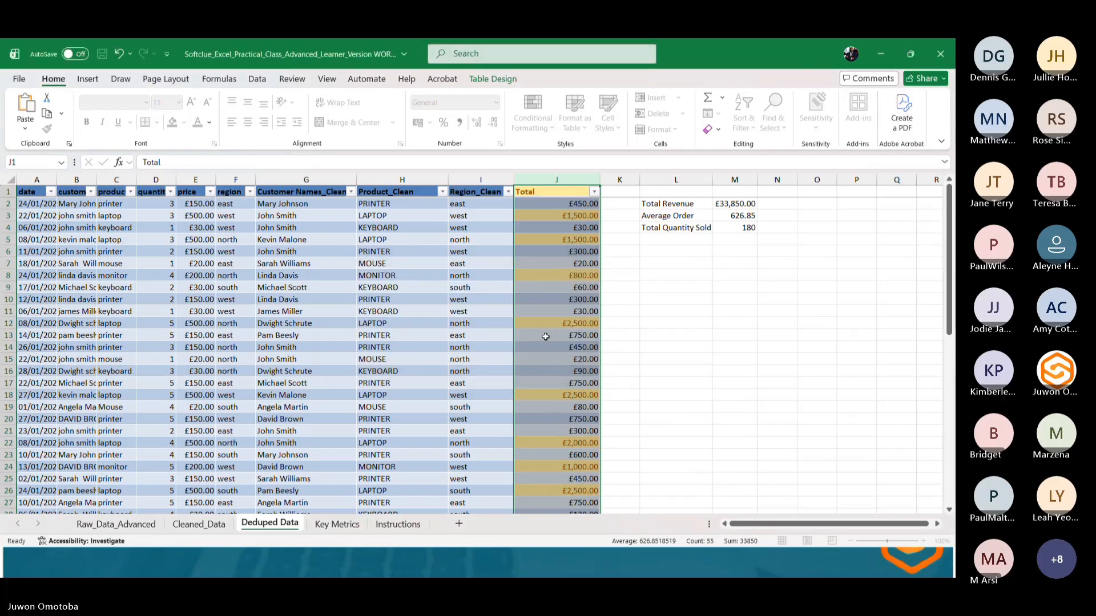
Scroll through the Total column to review which sales are highlighted.
scroll(561, 332, down, 2)
scroll(562, 333, down, 7)
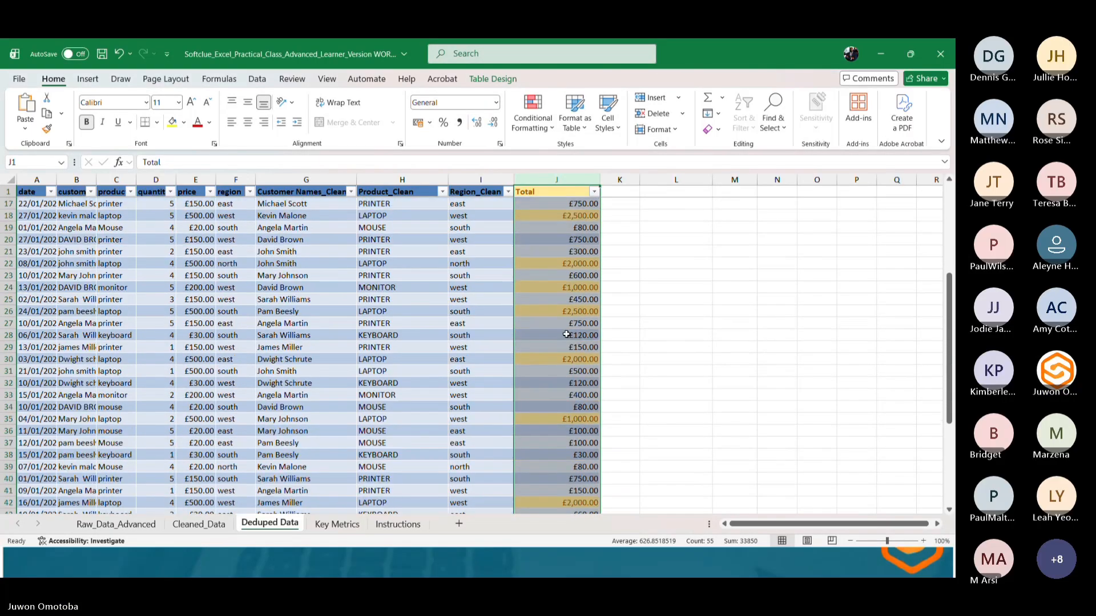
scroll(566, 334, down, 4)
scroll(566, 336, up, 4)
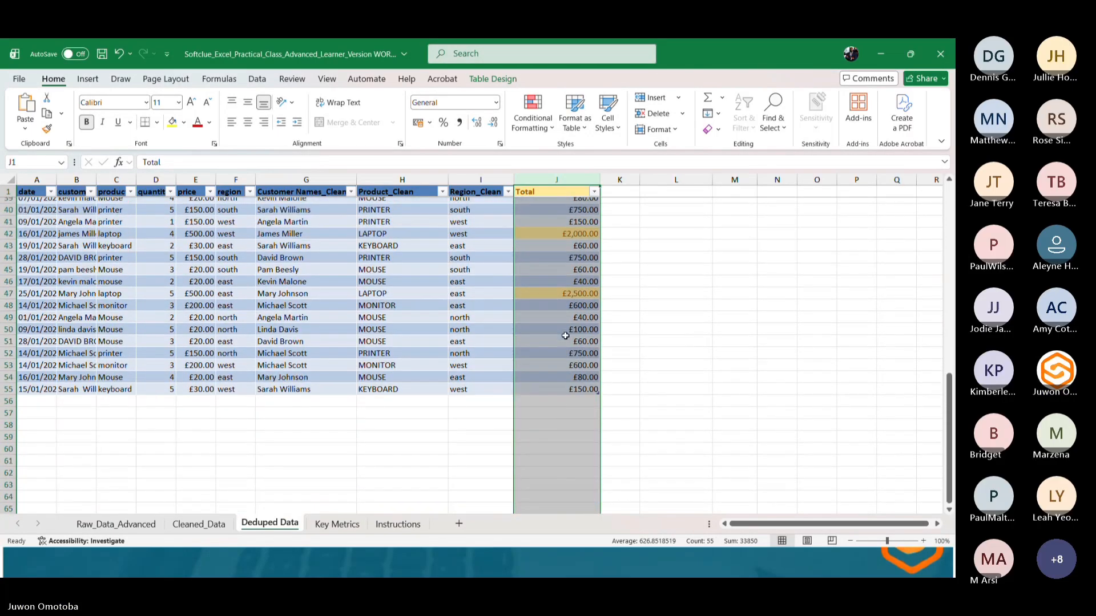
scroll(563, 340, up, 1)
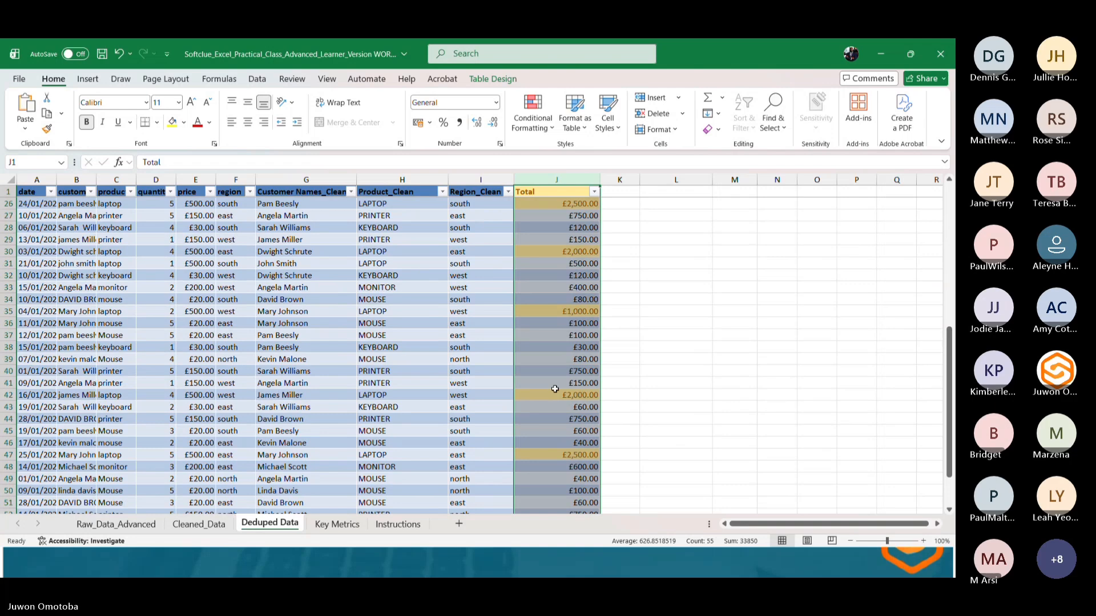
scroll(555, 416, up, 3)
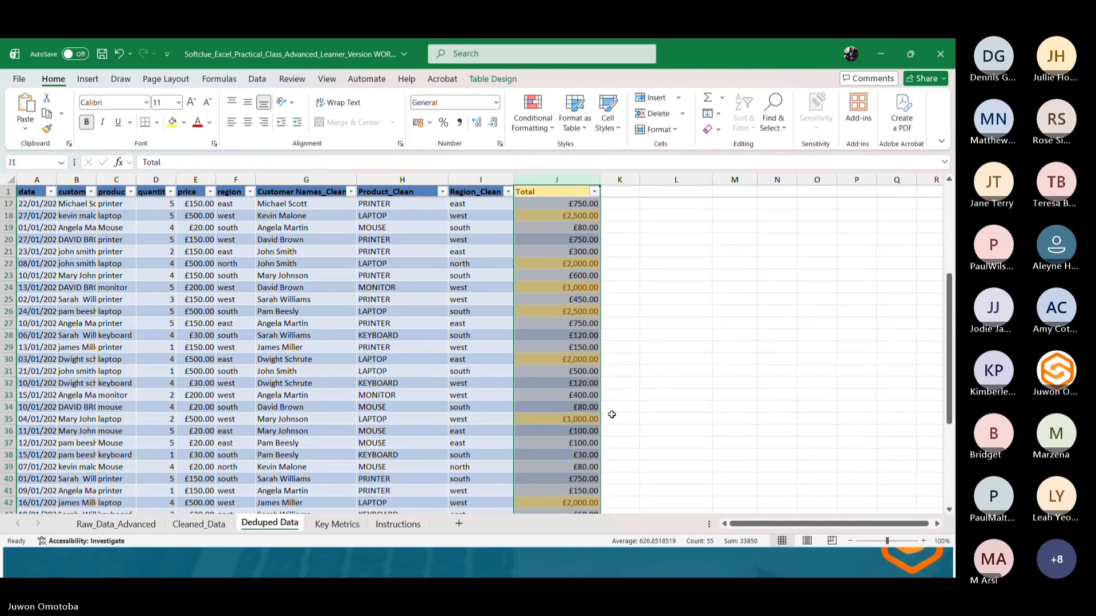
scroll(612, 415, up, 5)
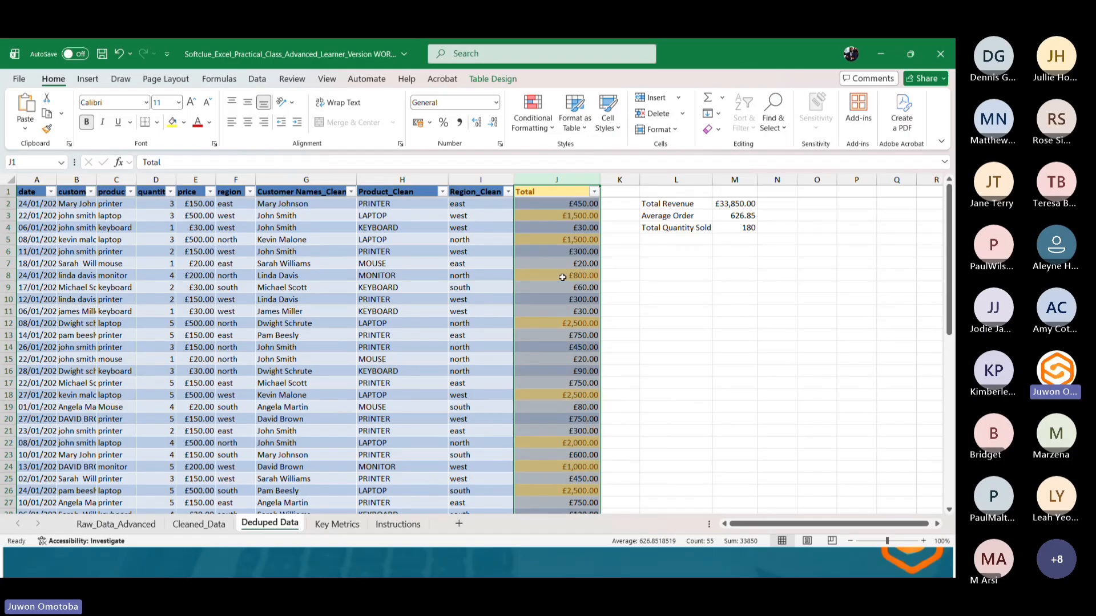
Enter the label High Sales Count in cell L5.
click(653, 239)
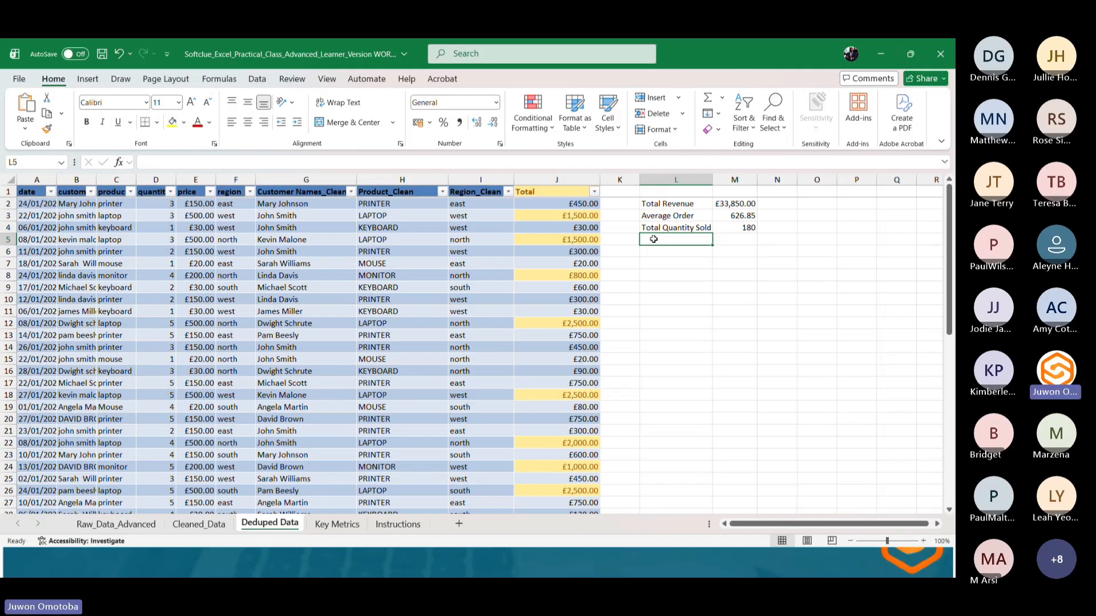
text(Hig)
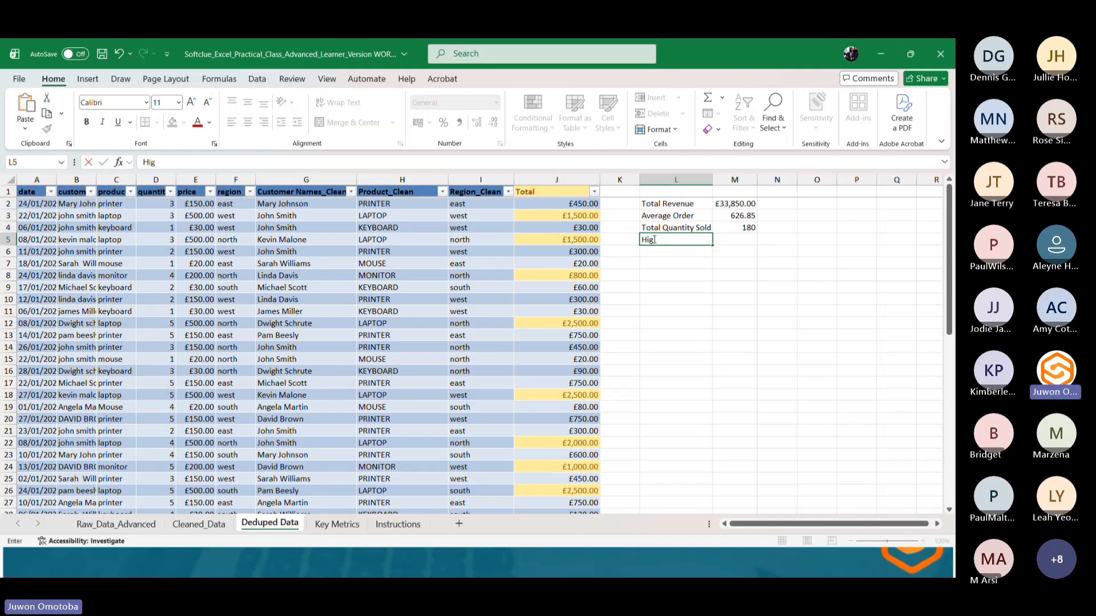
text(h Sales)
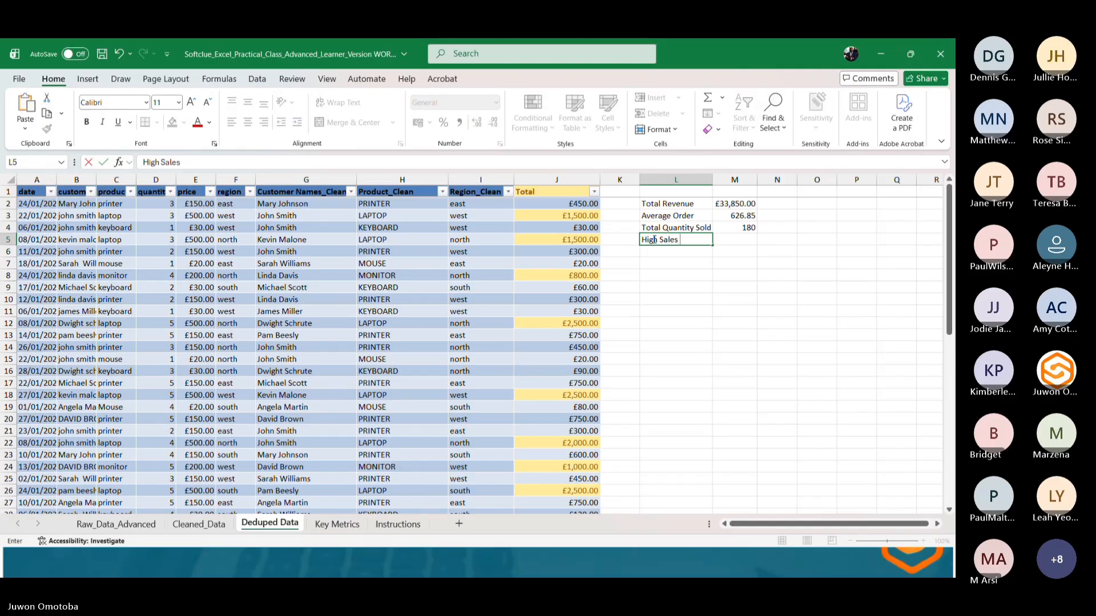
text( Coun)
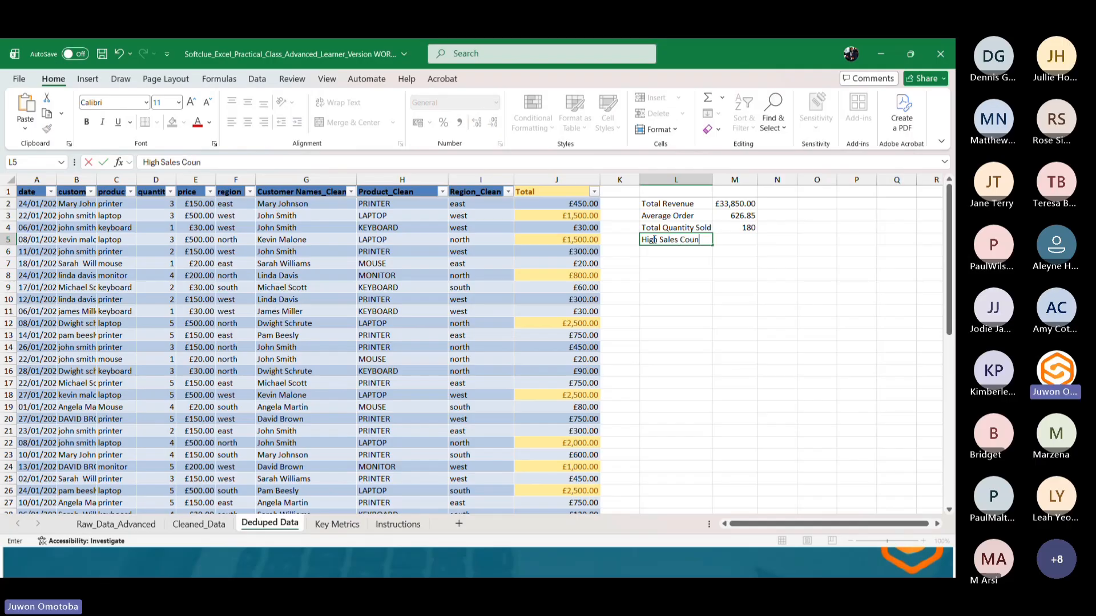
text(t)
In M5, enter =COUNTIF(Deduped[total],">799") to count sales above 799.
click(745, 237)
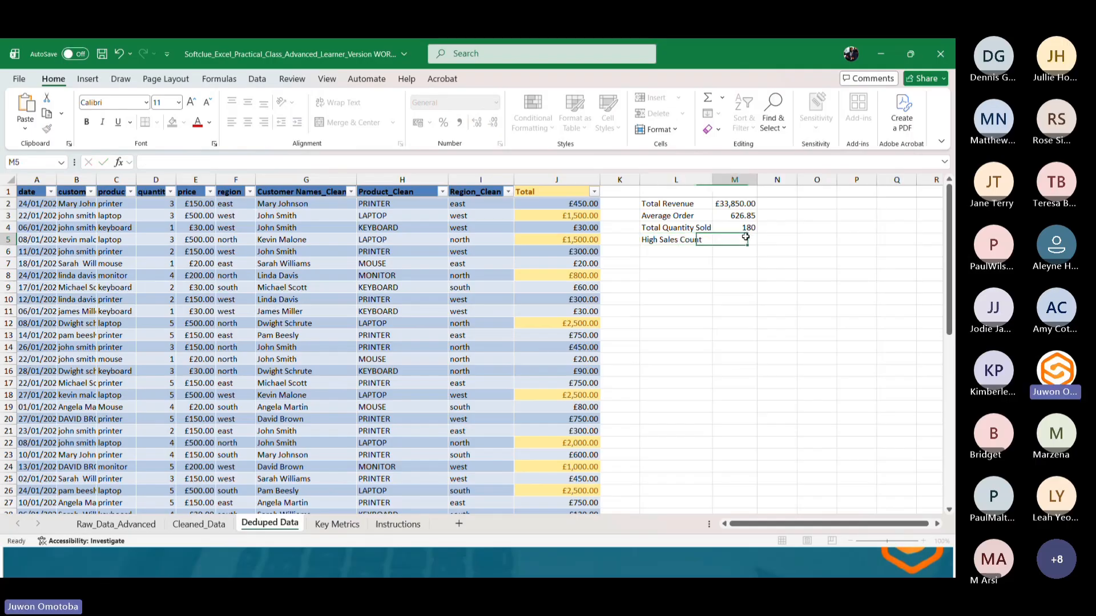
text(=)
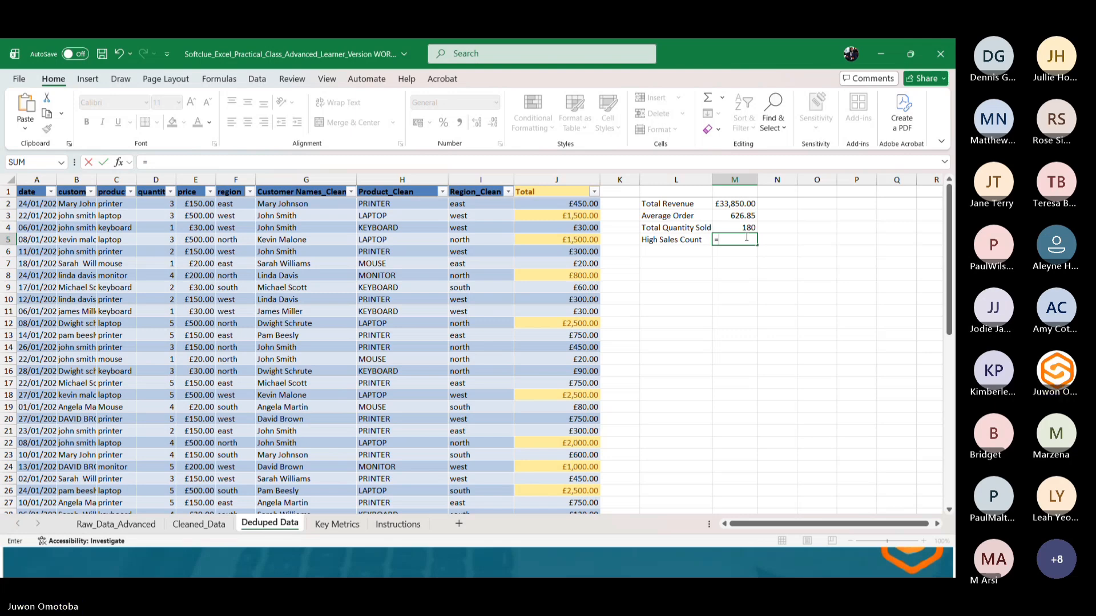
text(COUNTIF)
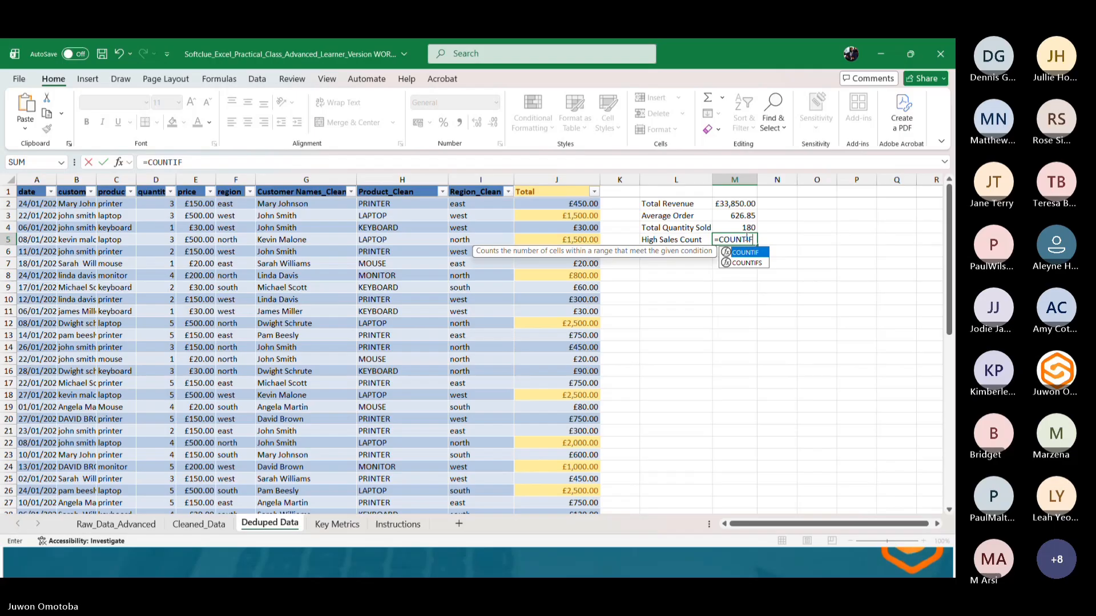
text(()
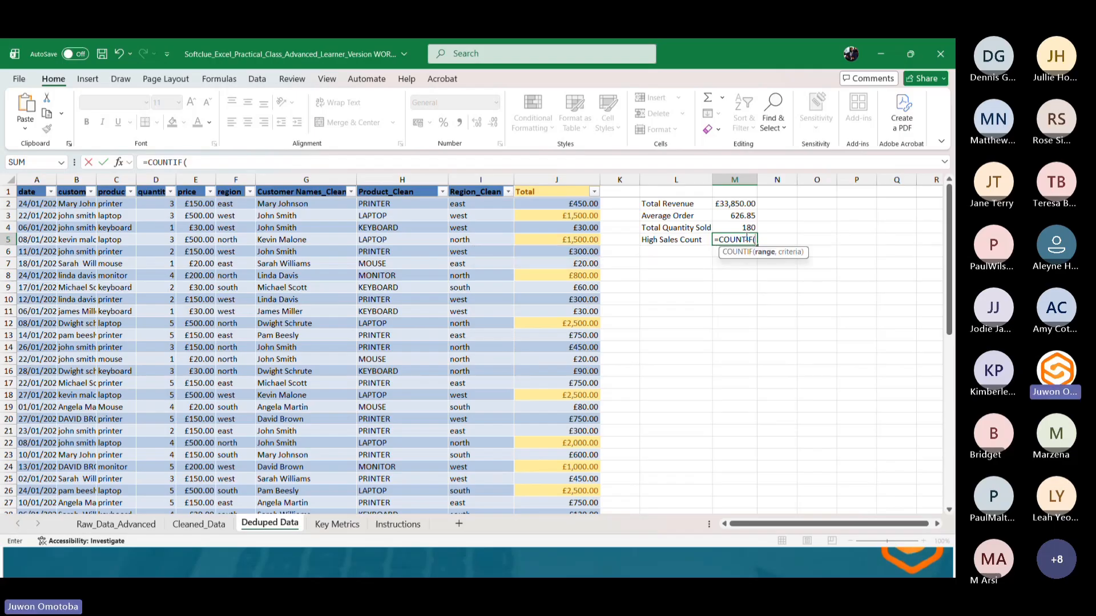
text(dedu)
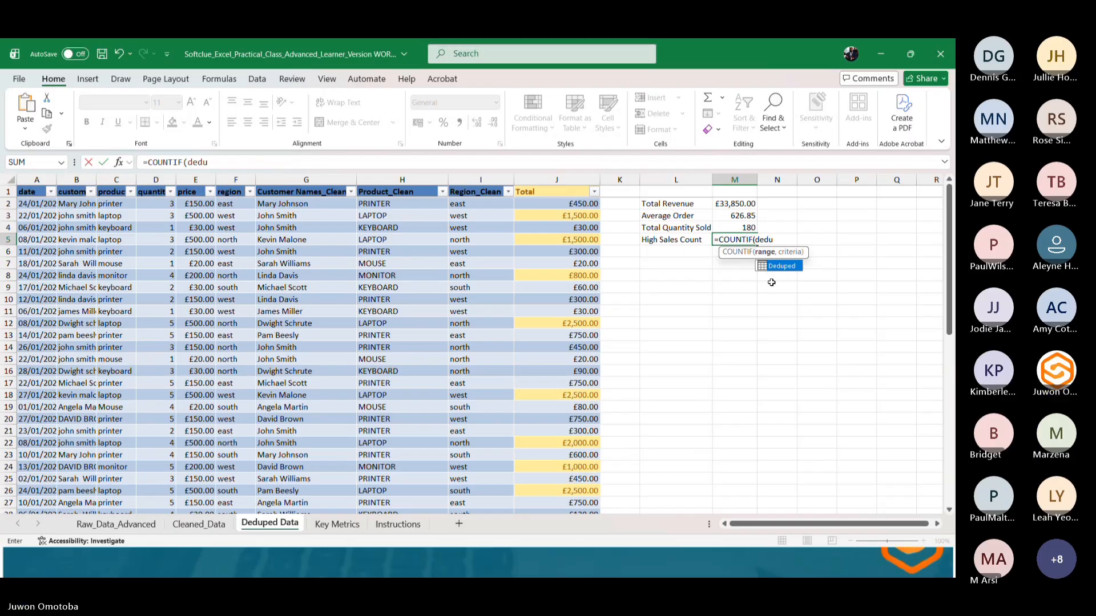
double_click(775, 266)
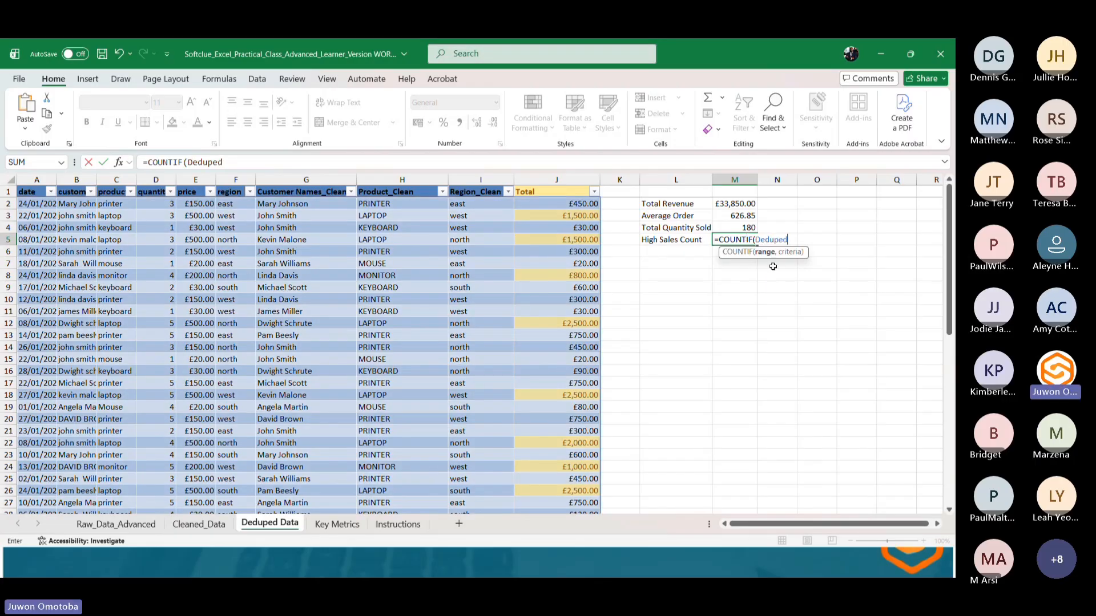
text([total)
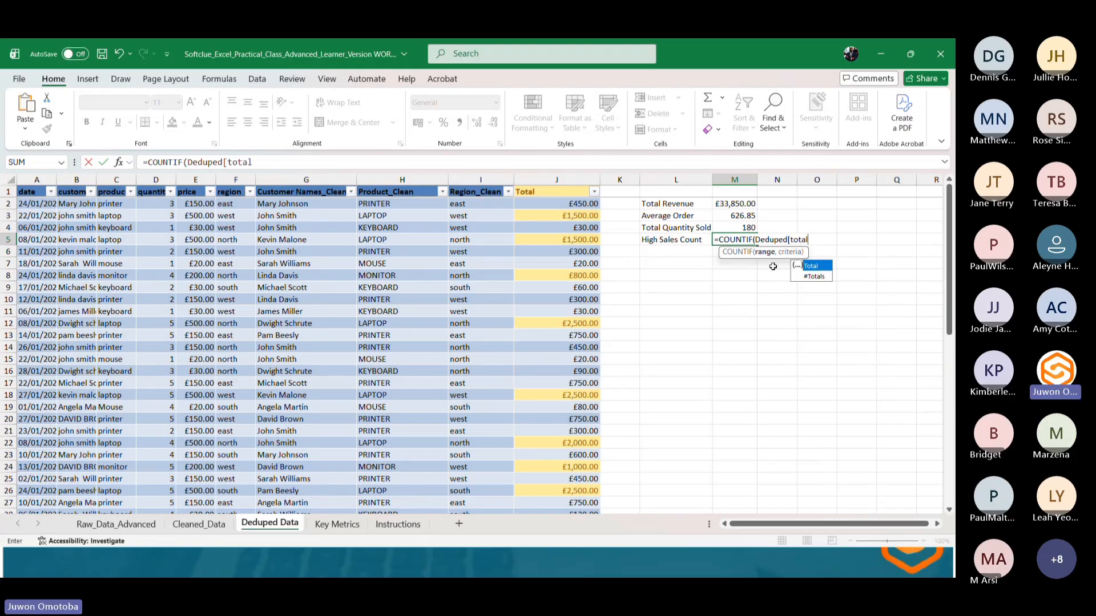
text(])
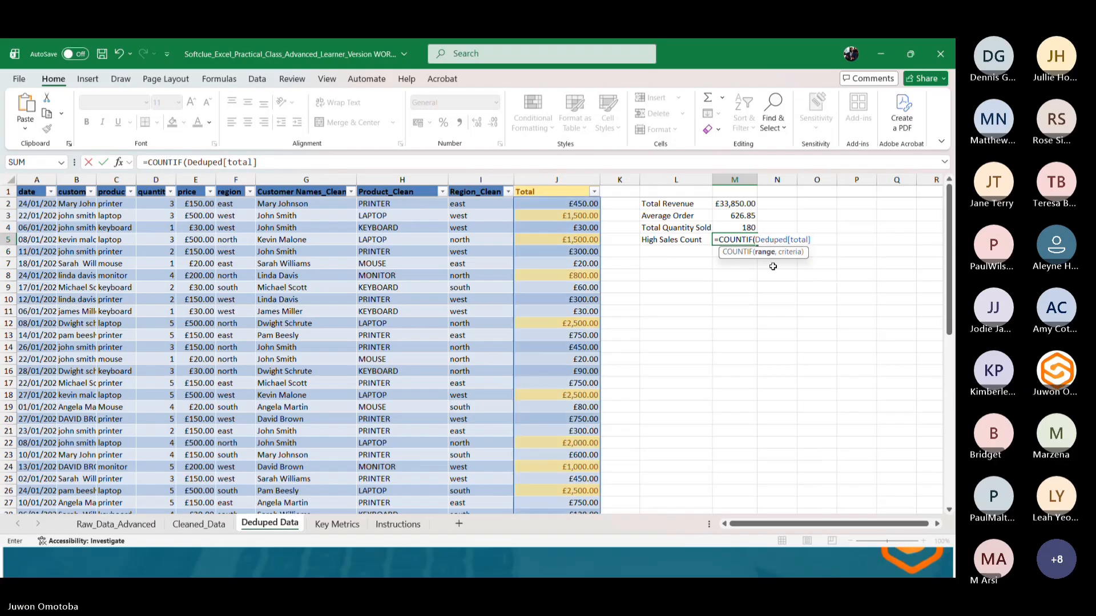
text(,">799")
key(Return)
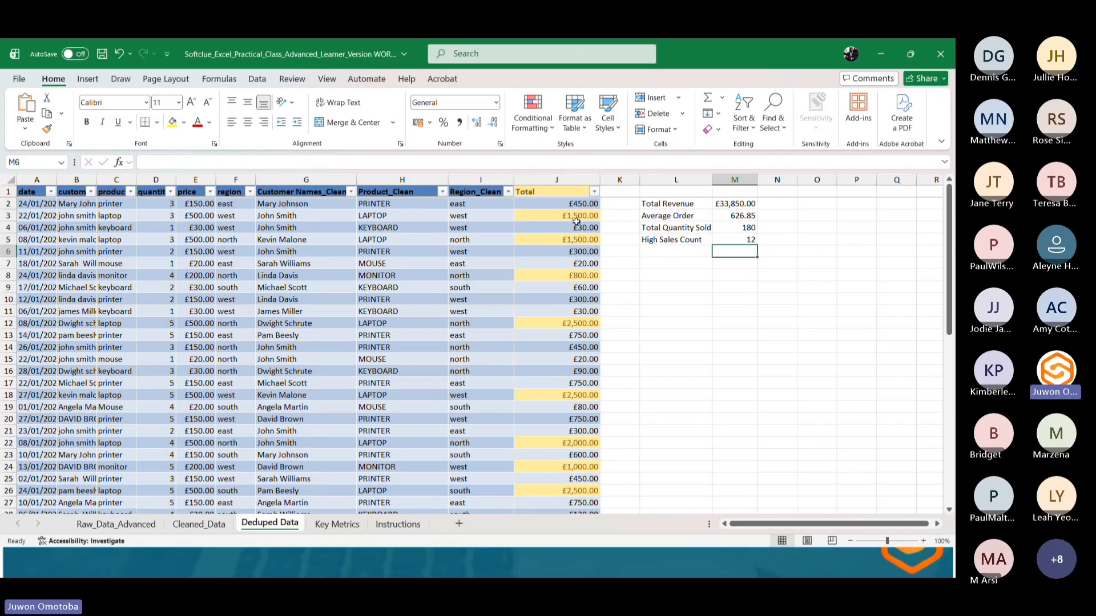
Scroll through the sheet and inspect the cleaned customer name formula in column G.
scroll(576, 258, down, 2)
scroll(576, 258, down, 3)
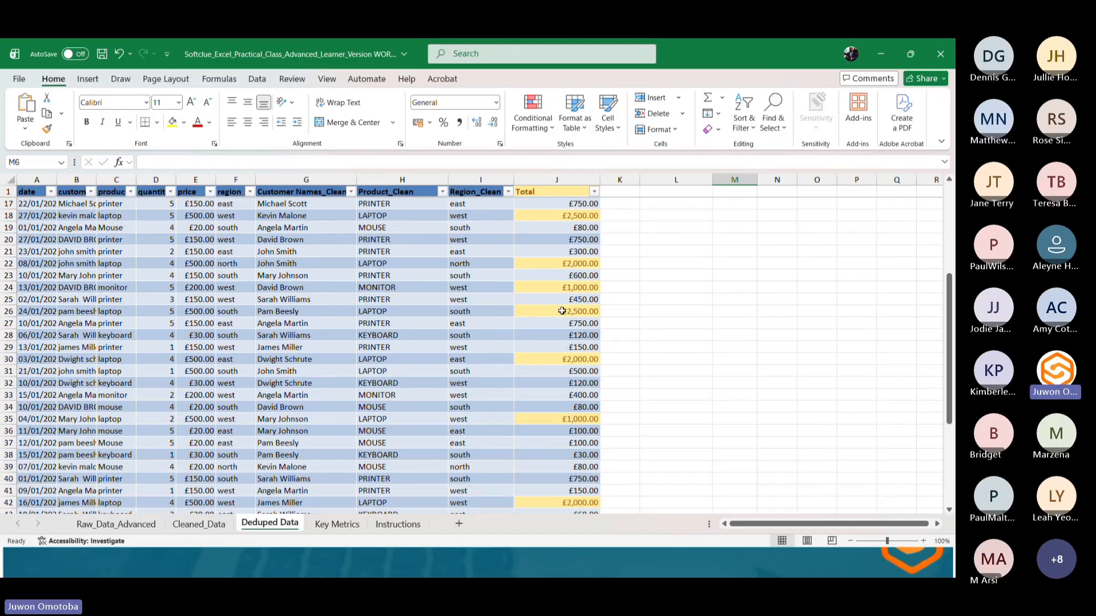
scroll(561, 265, up, 2)
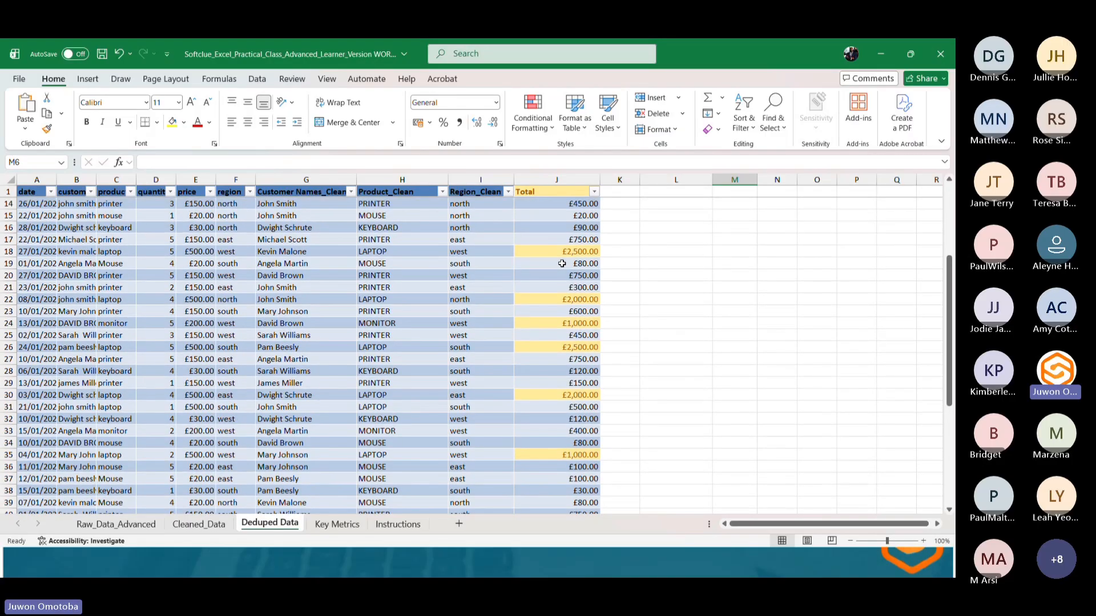
scroll(561, 258, up, 3)
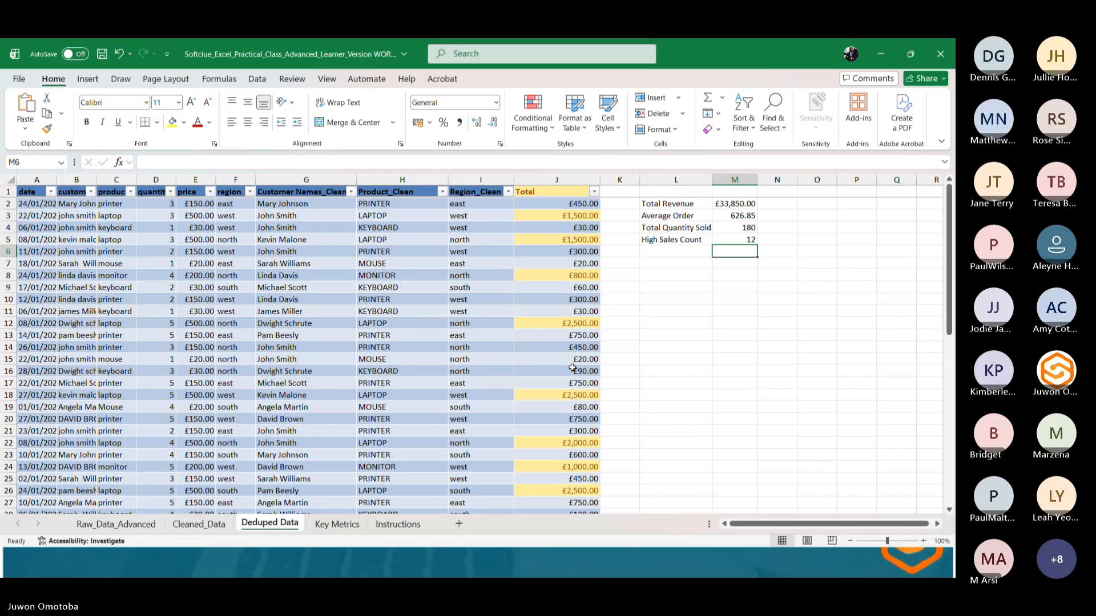
click(675, 192)
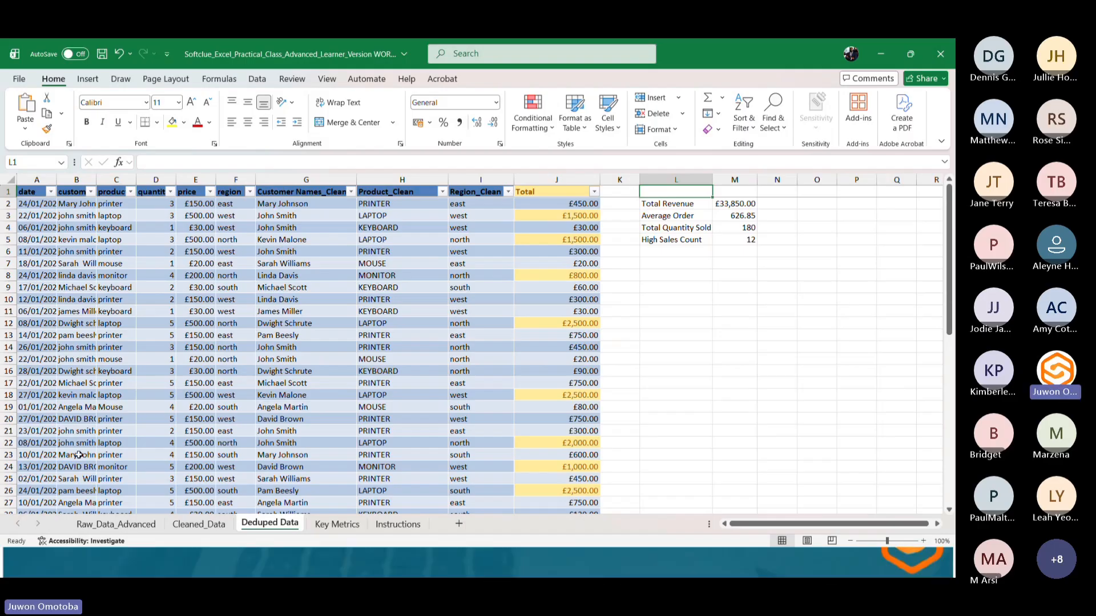
click(333, 260)
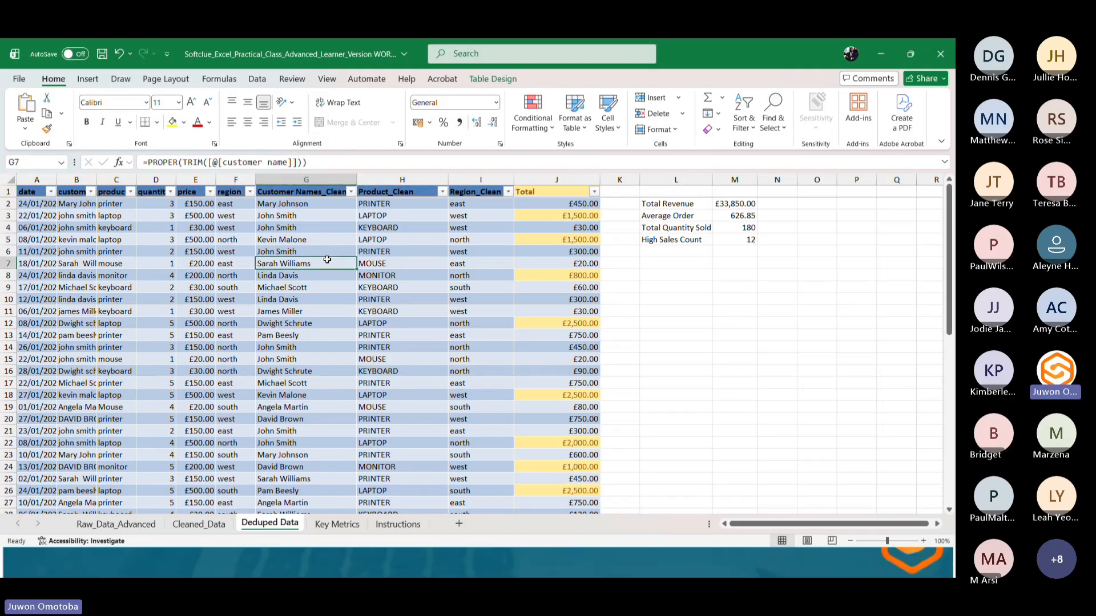
Copy the metrics block L2:M5 into cell D3 of the Key Metrics sheet and autofit column E.
drag(643, 204, 730, 242)
key(ctrl+c)
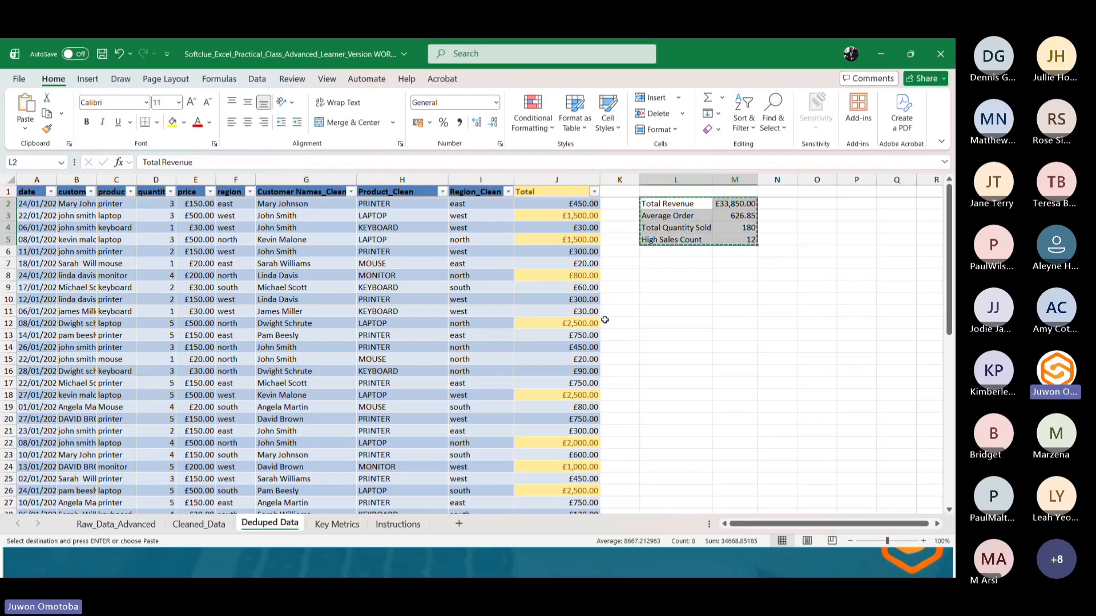
click(336, 524)
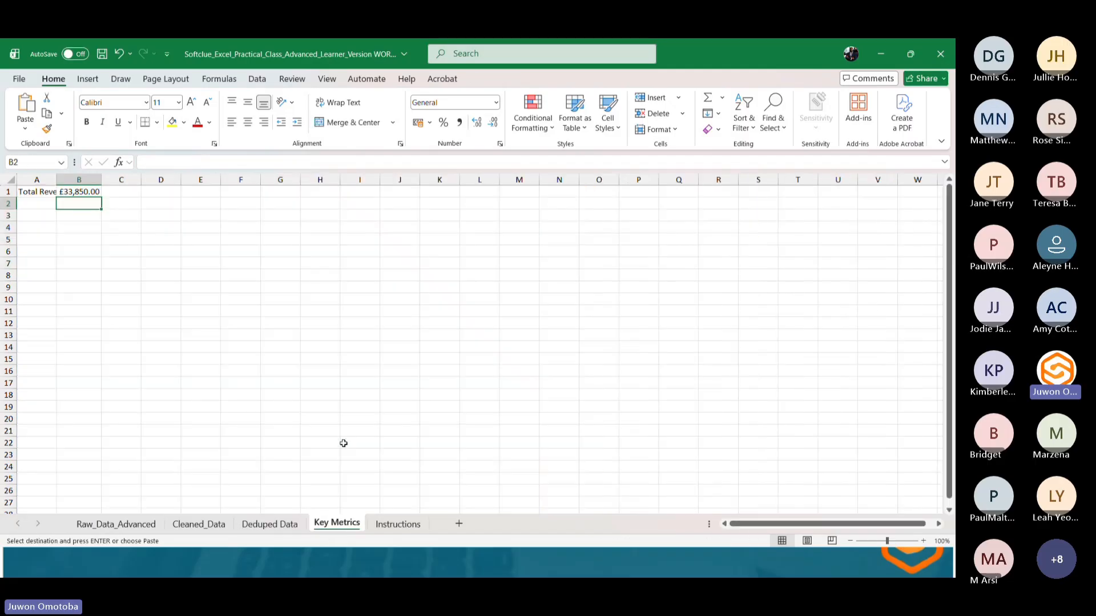
click(145, 213)
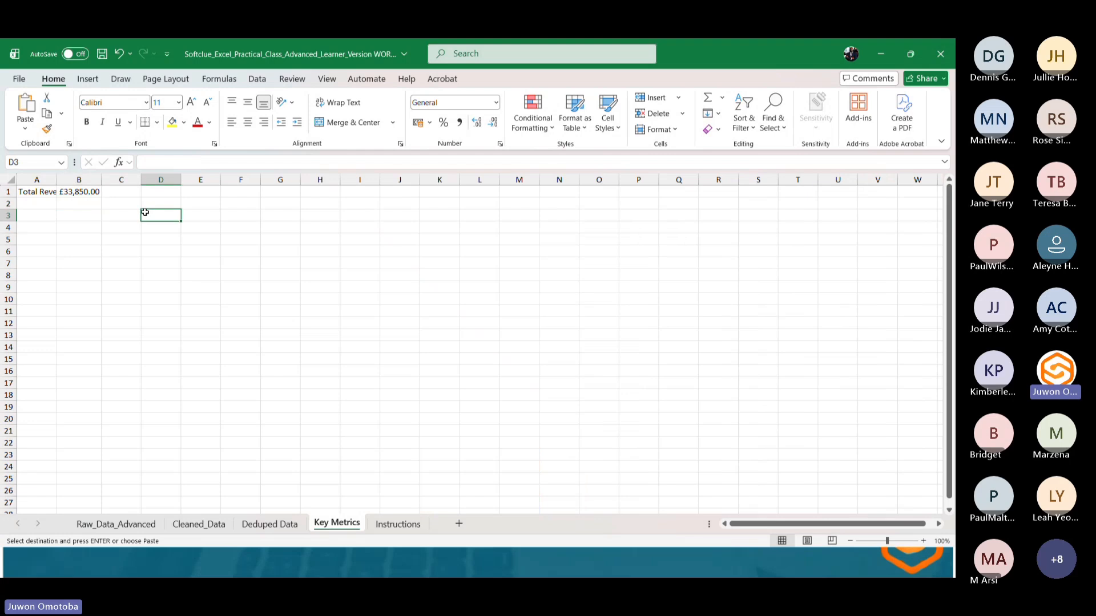
key(Return)
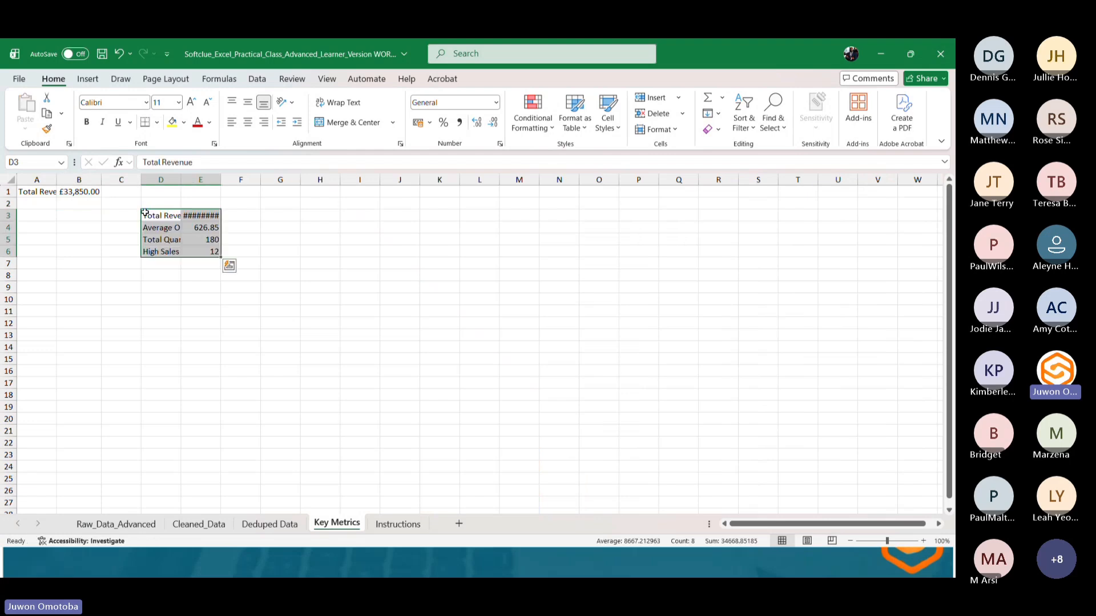
double_click(223, 179)
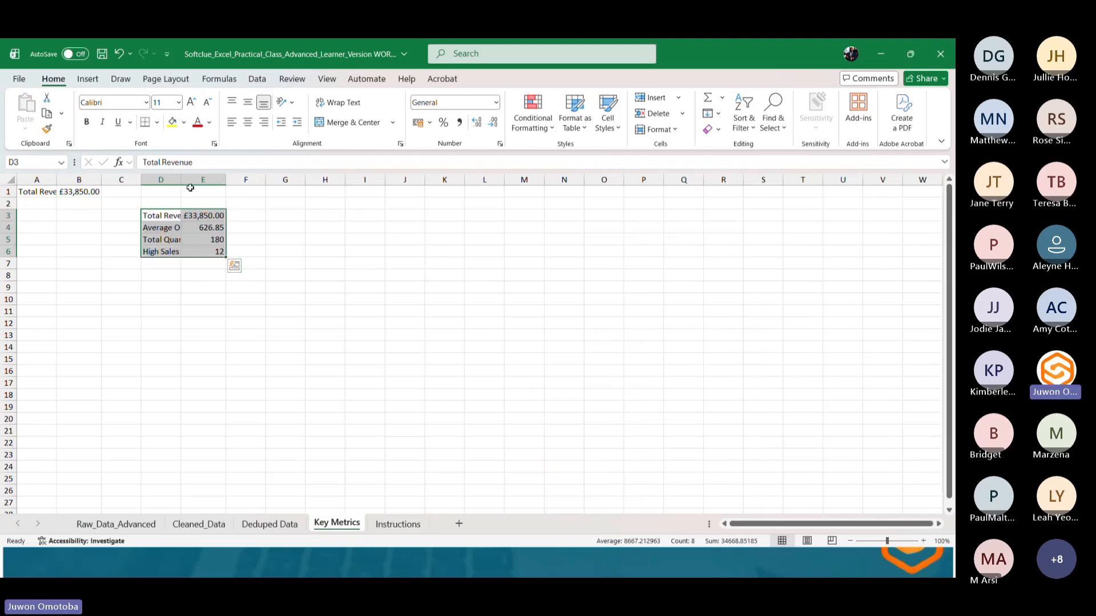
click(200, 215)
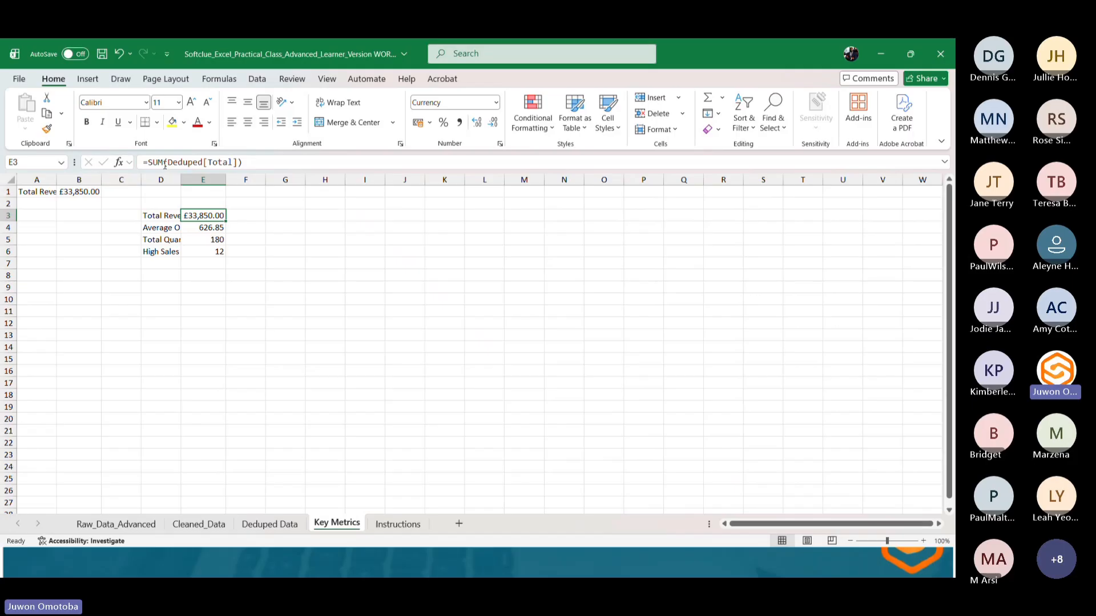
Delete columns A and B on the Key Metrics sheet.
drag(51, 179, 69, 178)
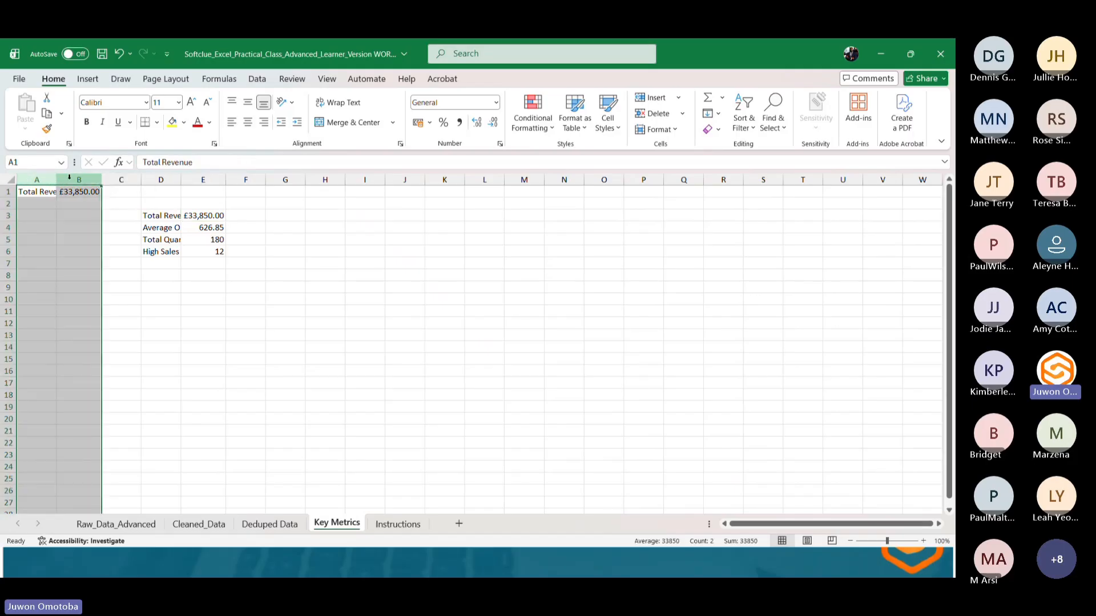
click(654, 113)
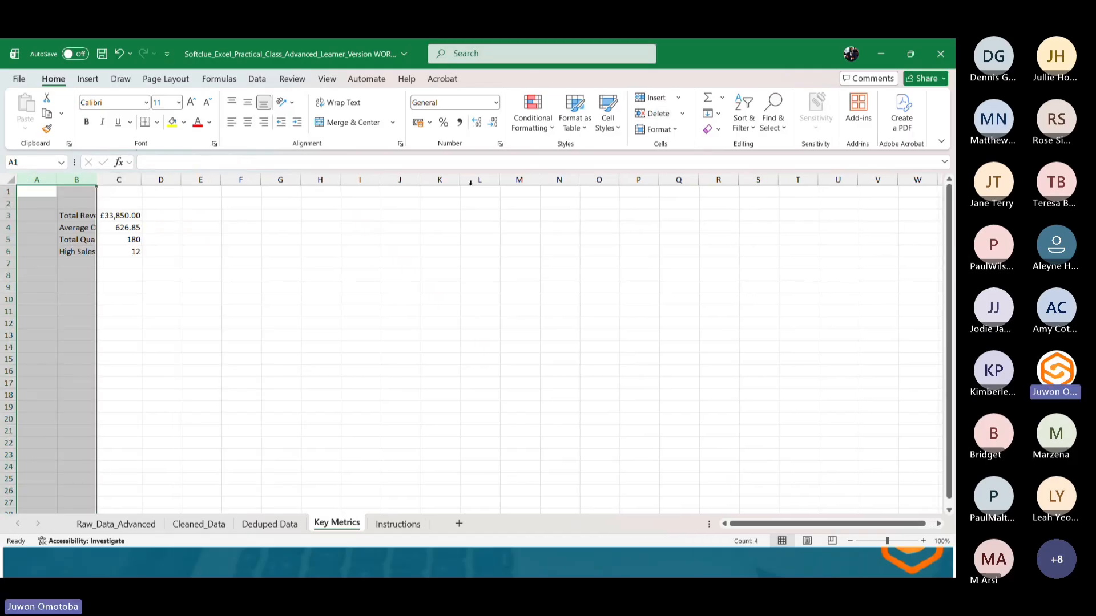
Insert a PivotTable from the Deduped table range onto a new worksheet.
click(268, 524)
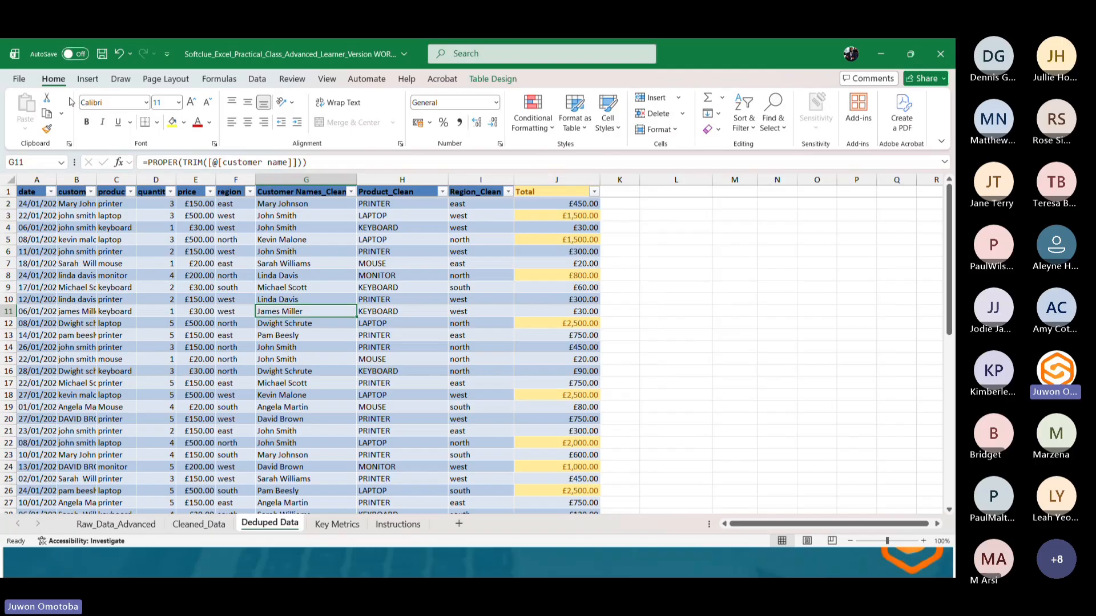
click(85, 80)
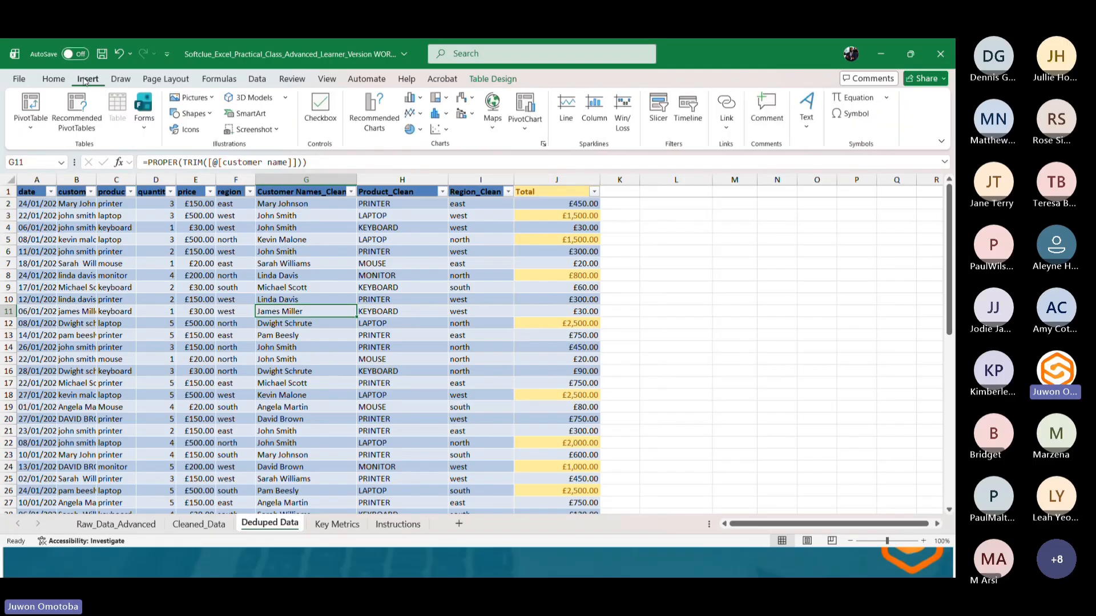
click(34, 130)
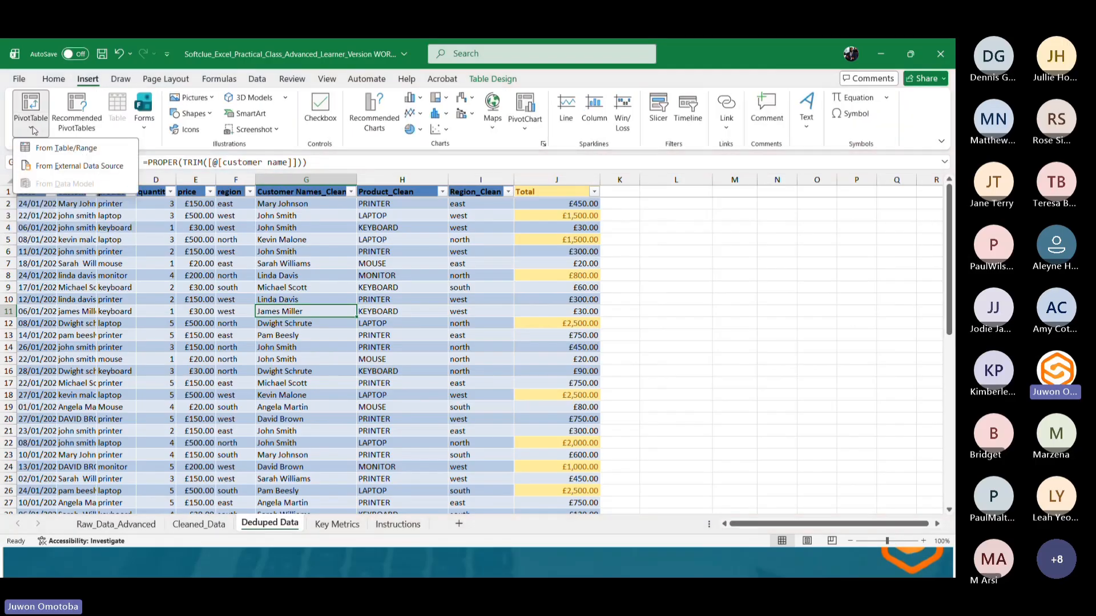
click(48, 149)
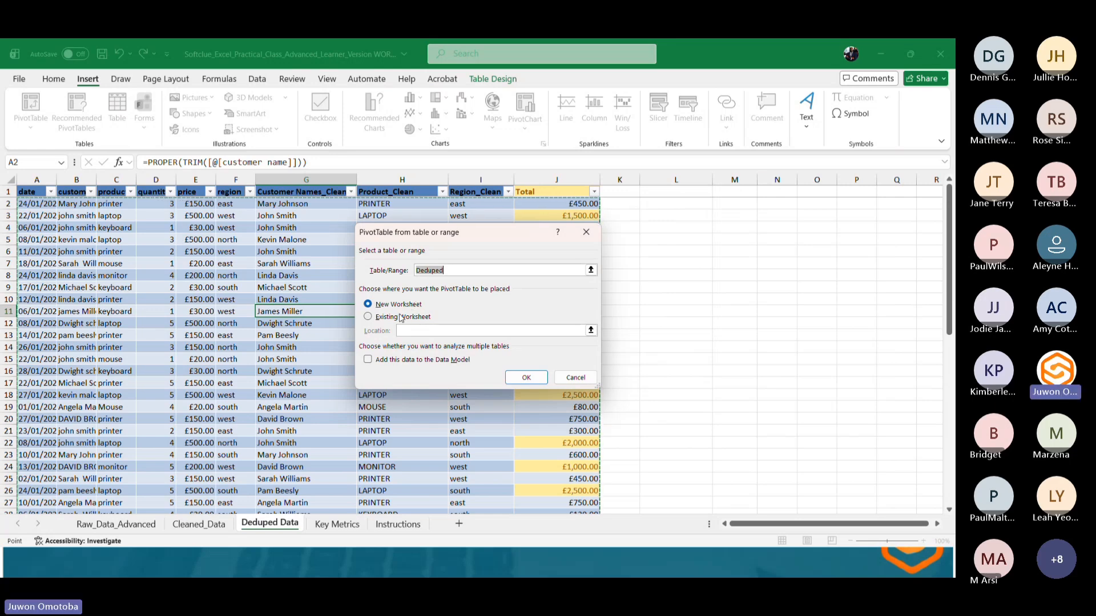
click(522, 378)
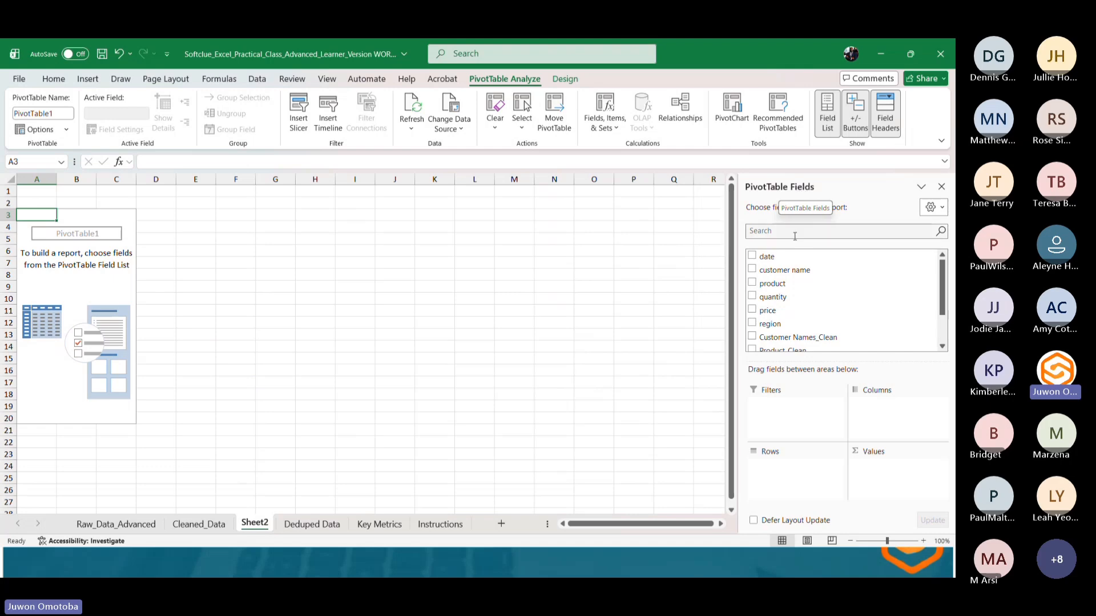
Add the Product_Clean field to the PivotTable rows.
click(307, 523)
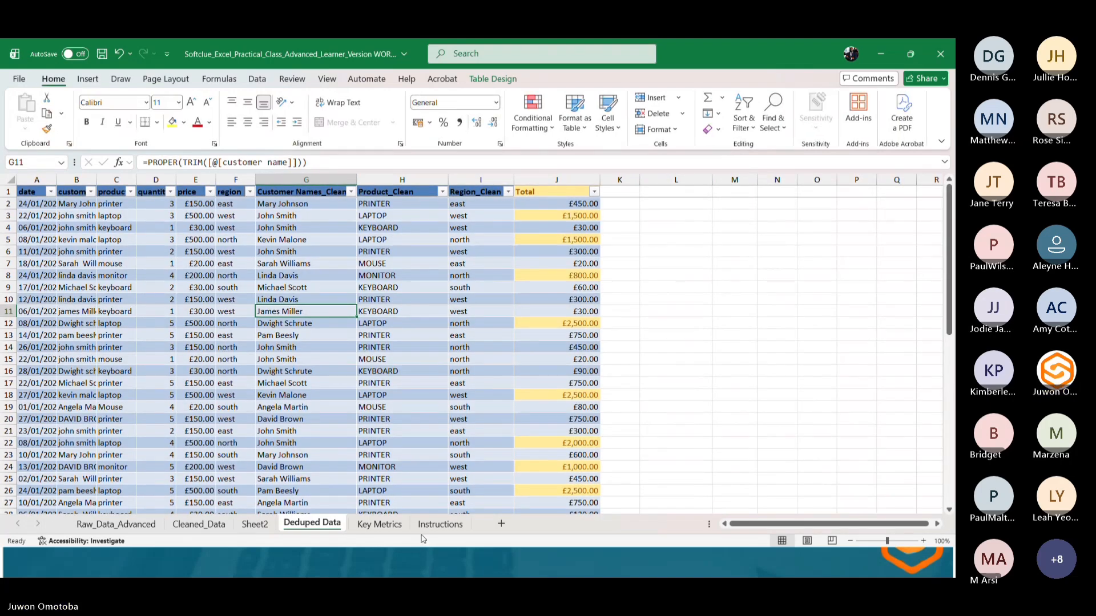
click(240, 526)
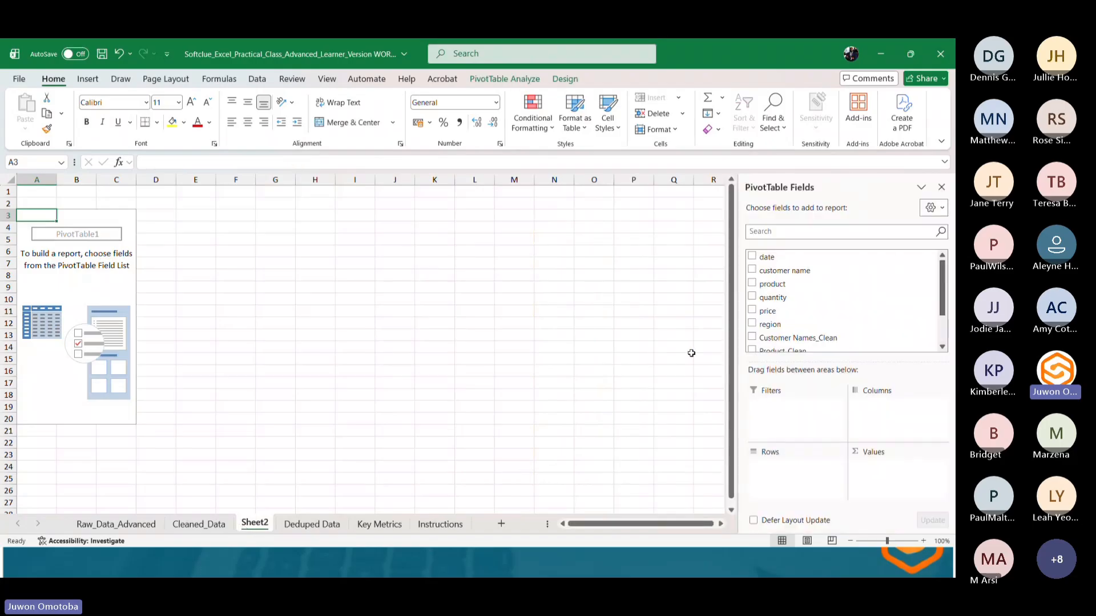
scroll(816, 288, down, 1)
scroll(815, 291, up, 2)
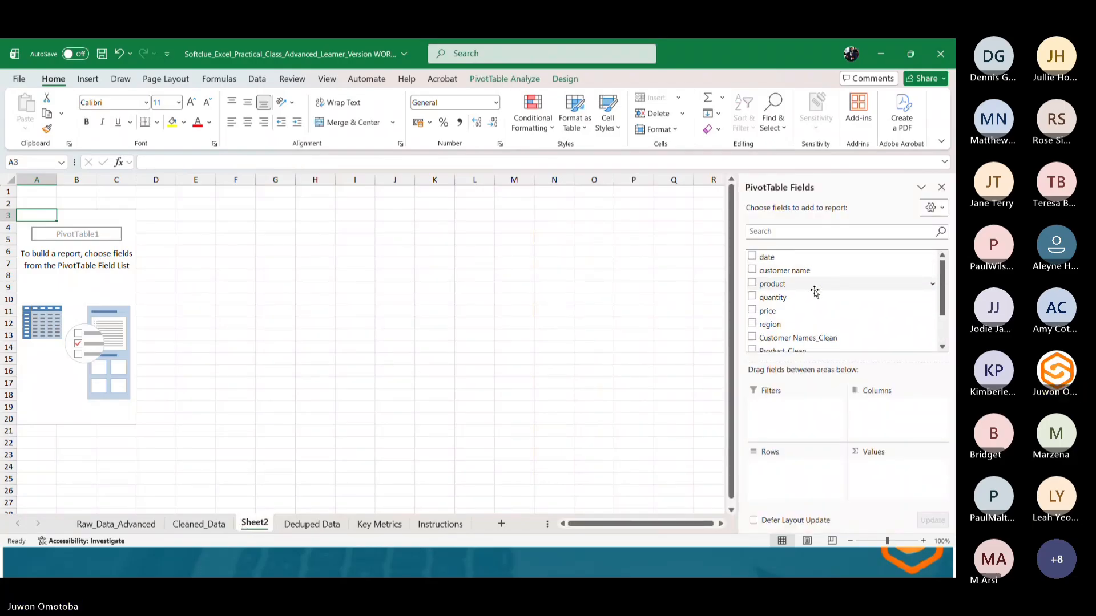
scroll(814, 291, down, 2)
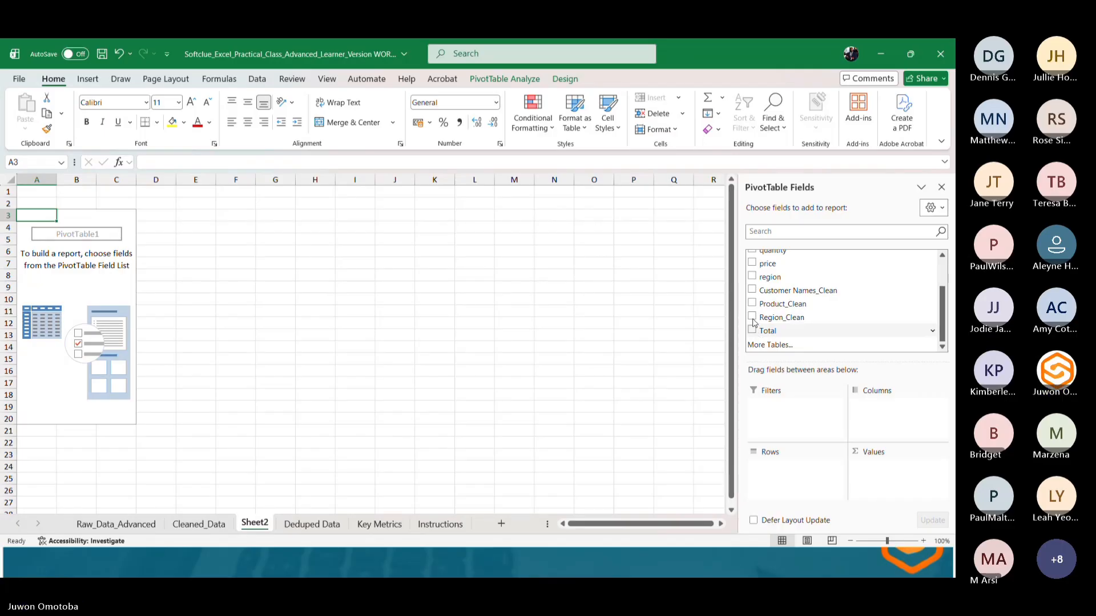
click(752, 304)
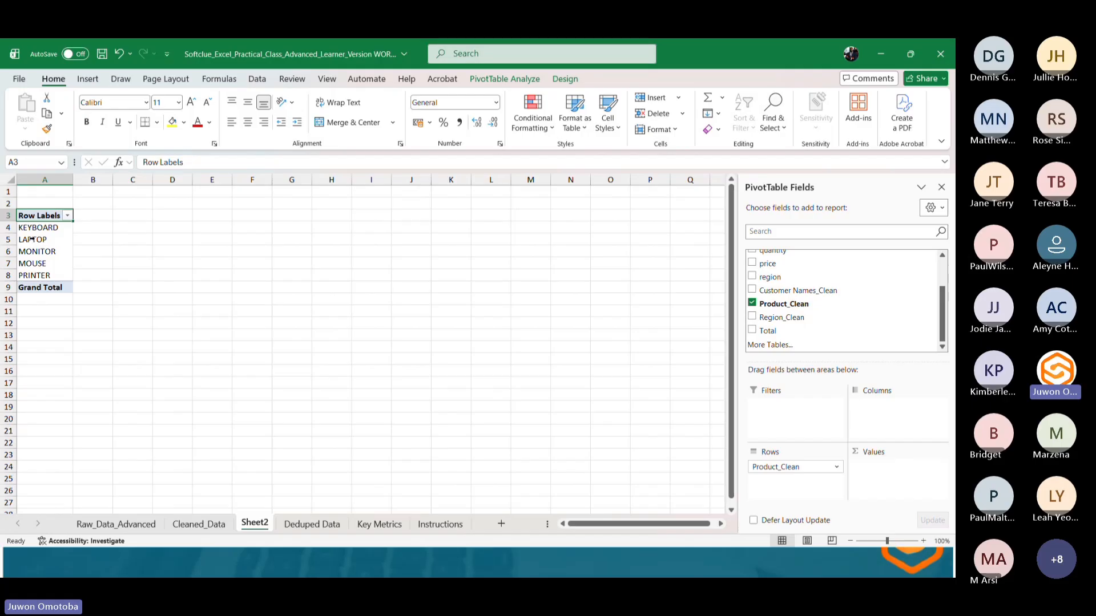
Add the Total field to the PivotTable values to sum totals by product.
click(319, 524)
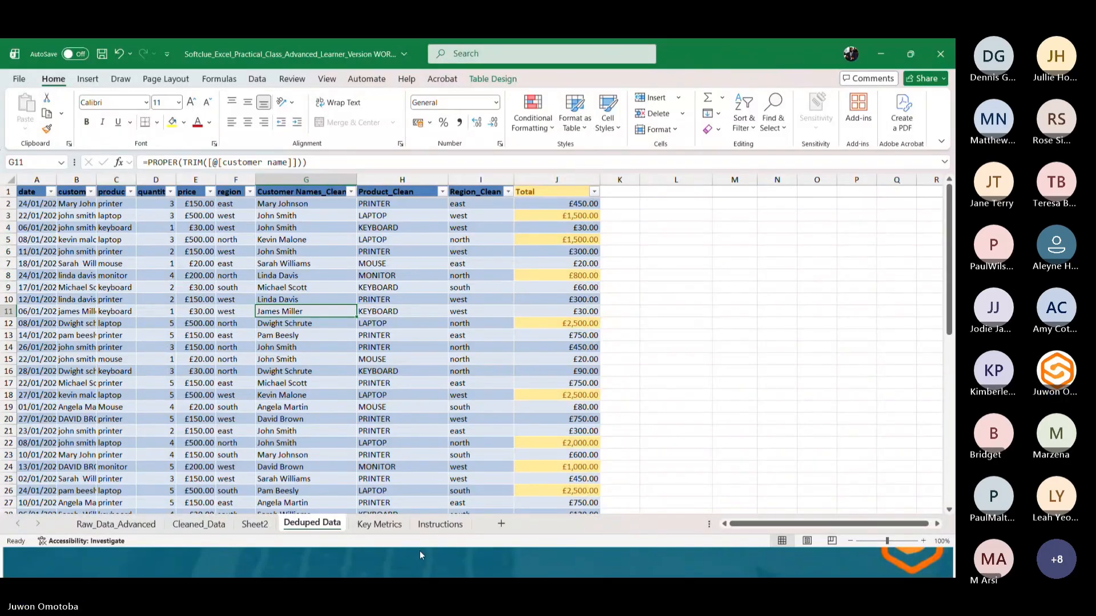
click(255, 524)
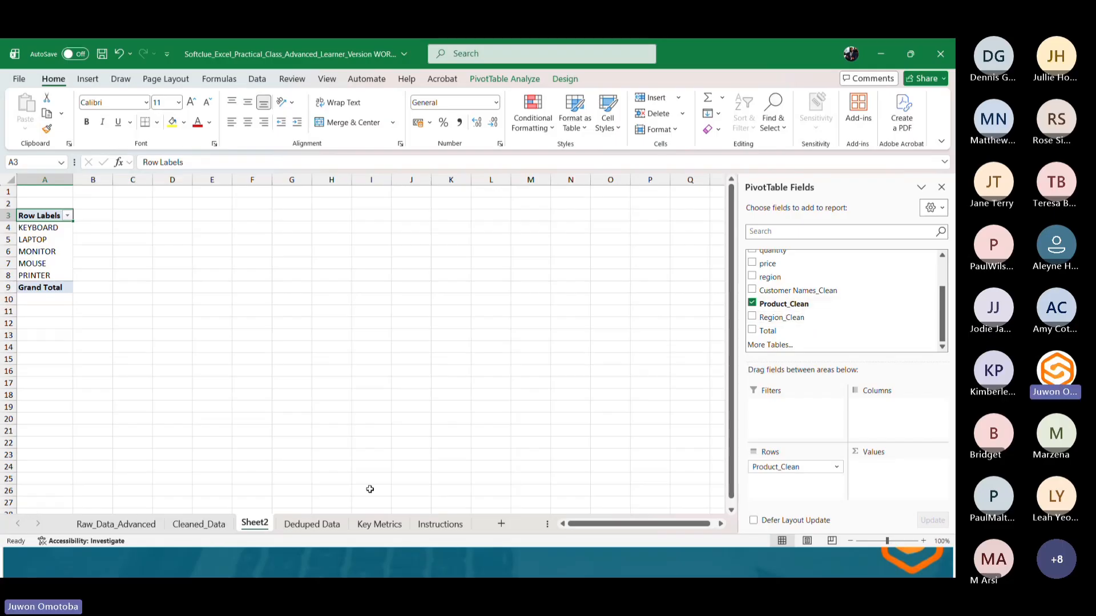
click(294, 525)
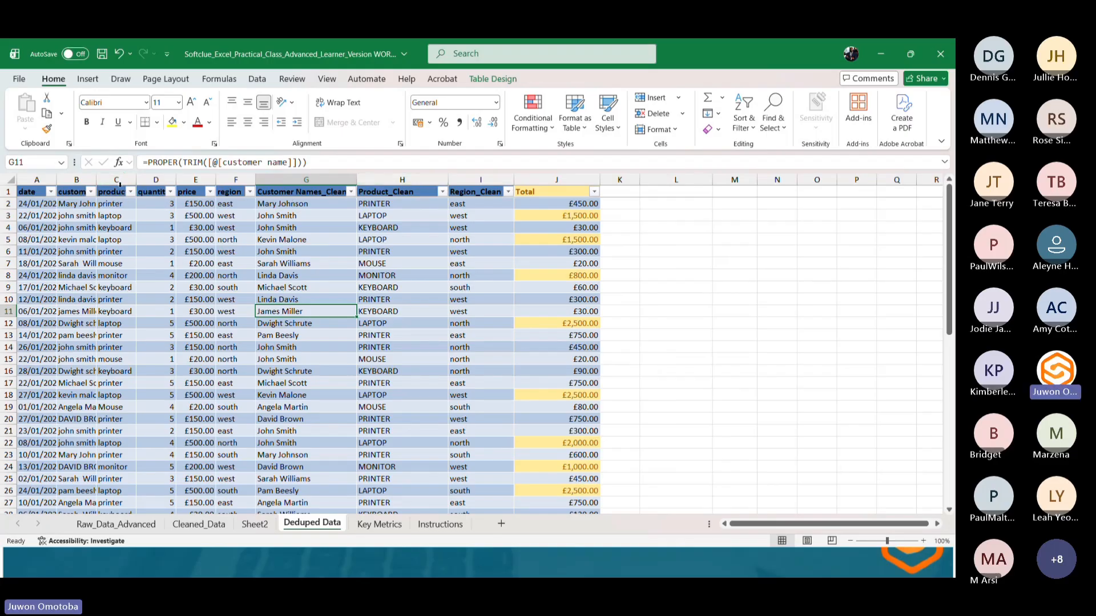
click(396, 177)
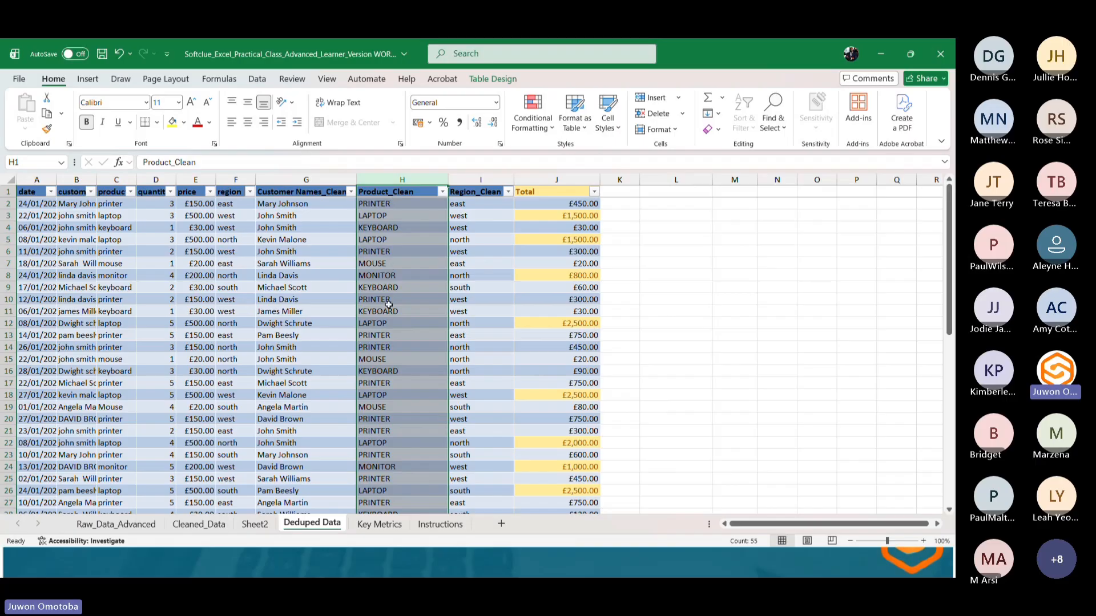
click(256, 525)
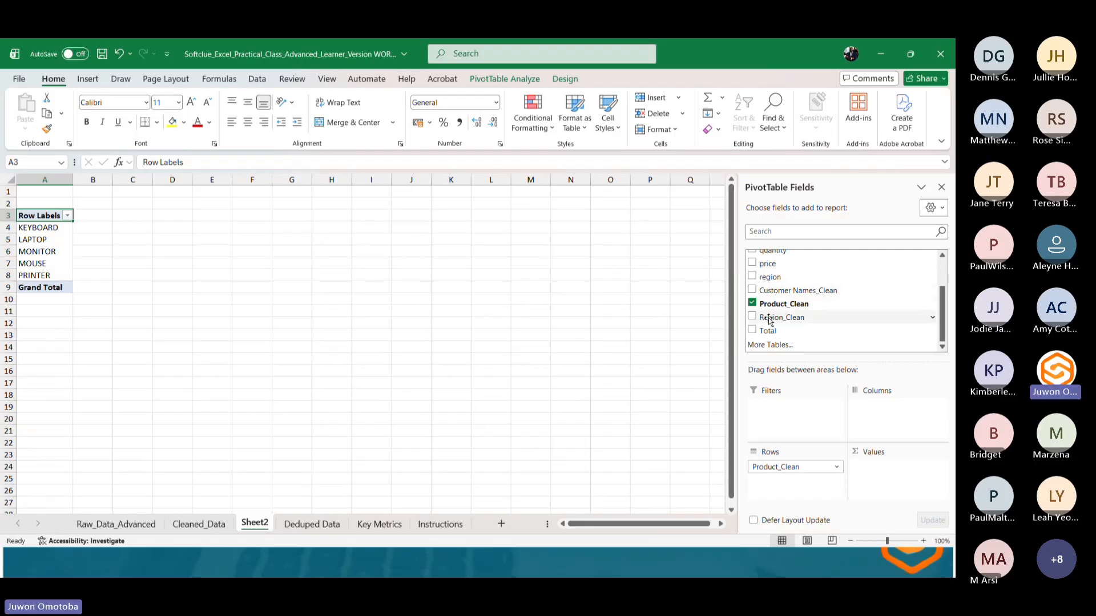
click(752, 330)
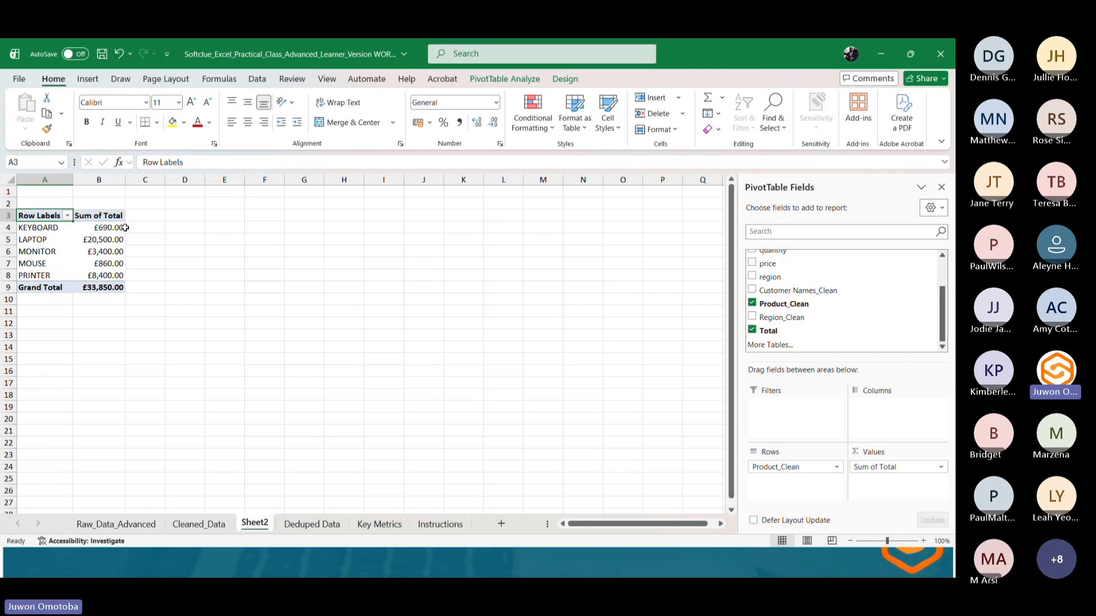
Copy the PivotTable range A3:B9 and paste it into cell L3 of the Deduped Data sheet.
mouse_move(125, 227)
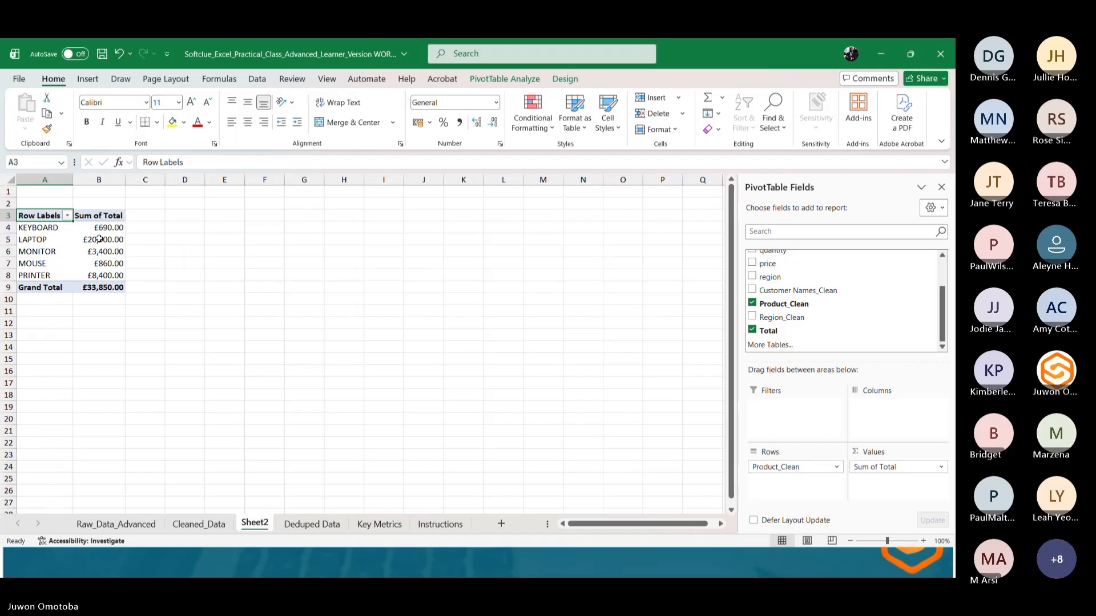
drag(40, 214, 124, 286)
key(ctrl+c)
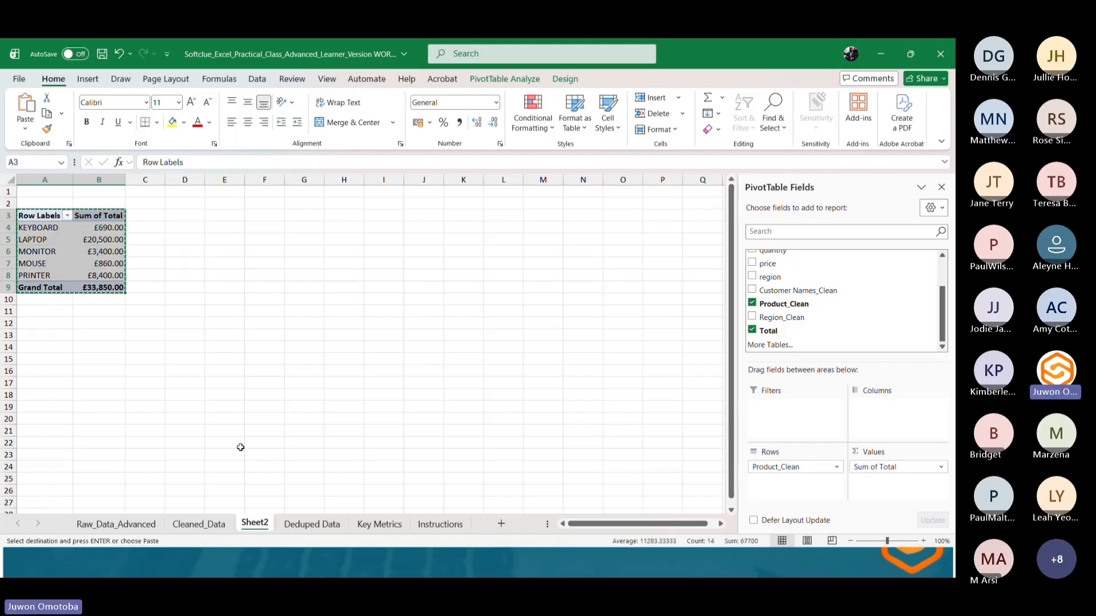
click(312, 523)
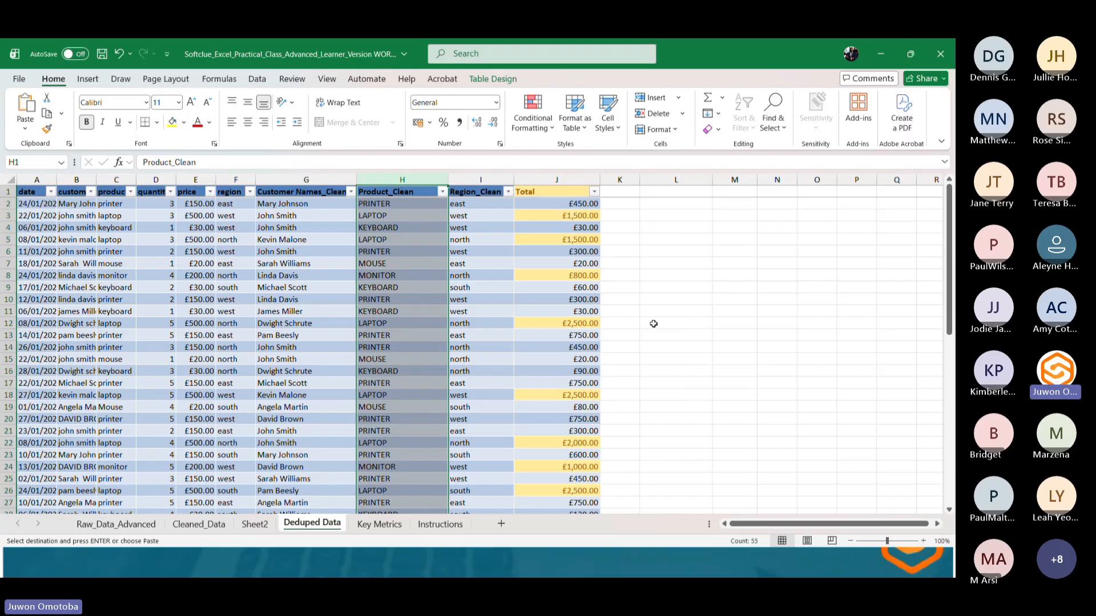
click(680, 215)
key(ctrl+v)
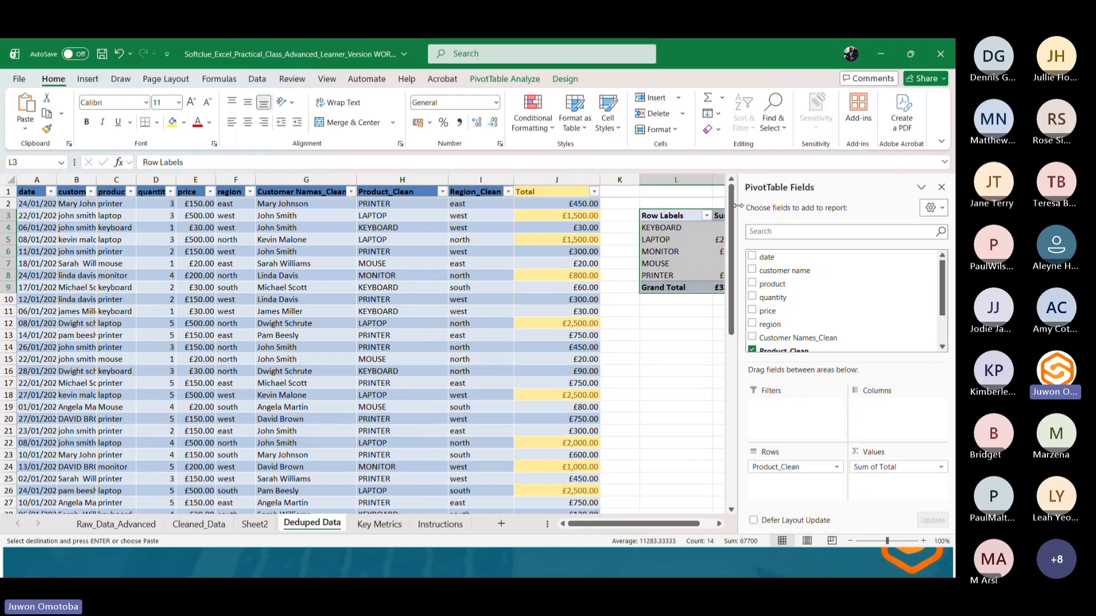
Autofit column M so the pasted Sum of Total values display fully.
drag(737, 206, 783, 205)
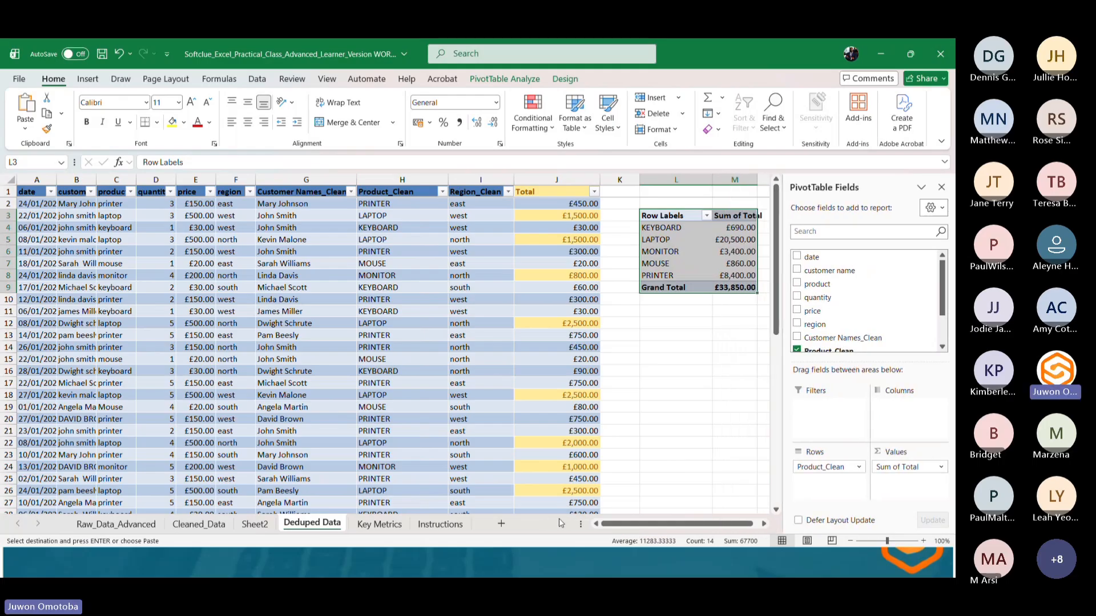
click(697, 308)
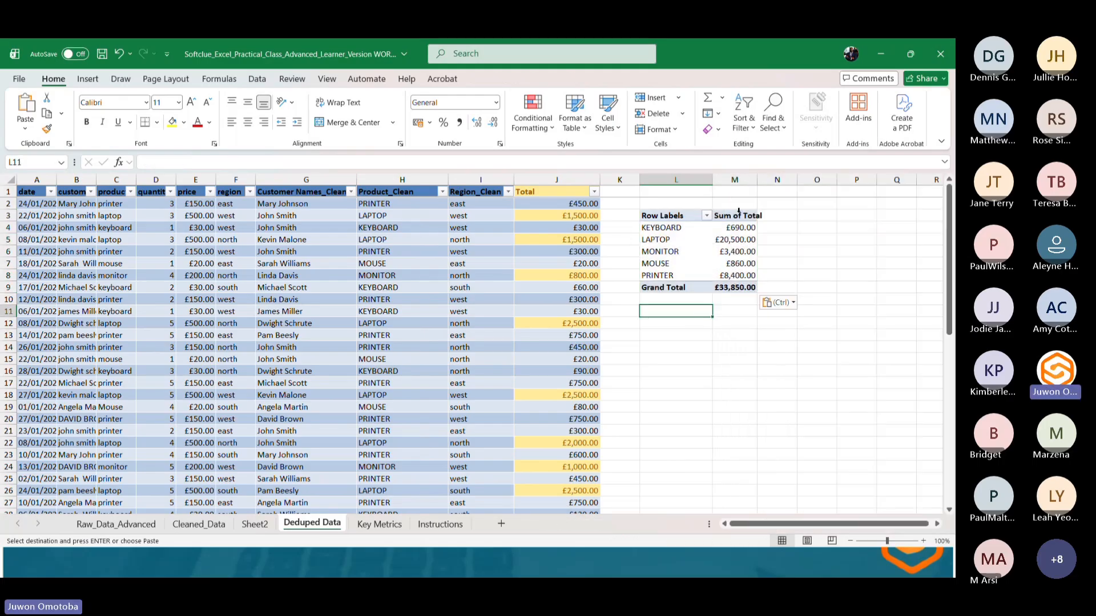
double_click(757, 180)
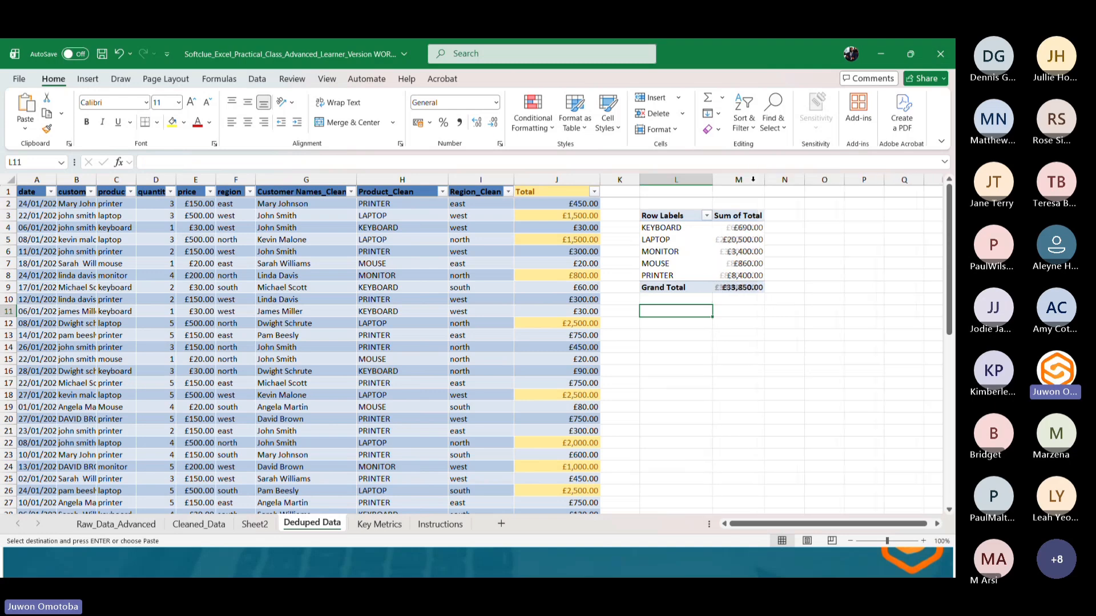
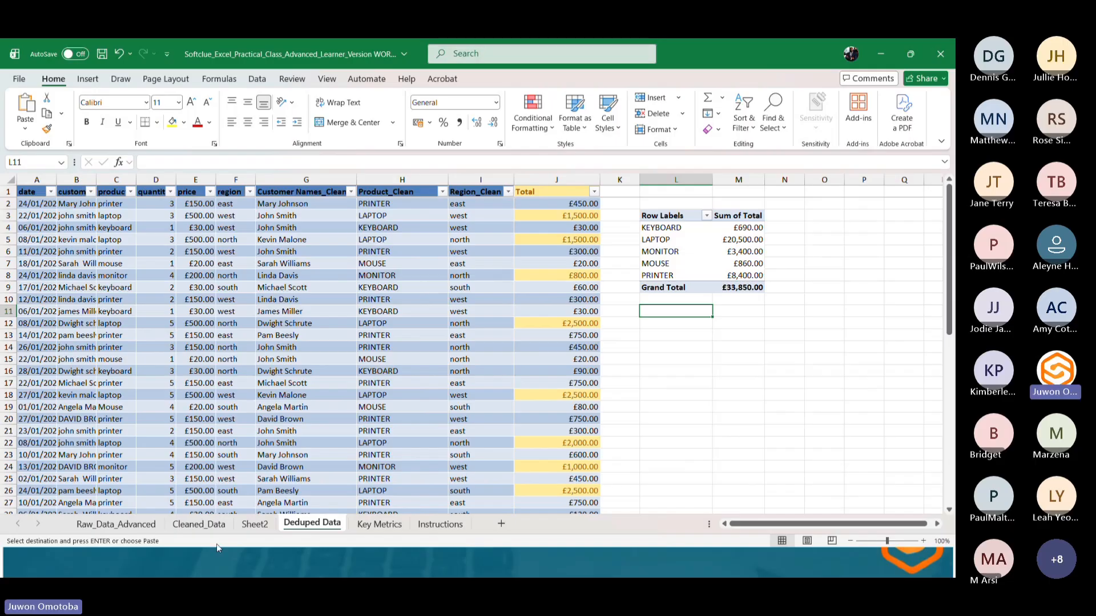
Rename the sheet holding the product PivotTable to "Revenue by Product".
click(254, 523)
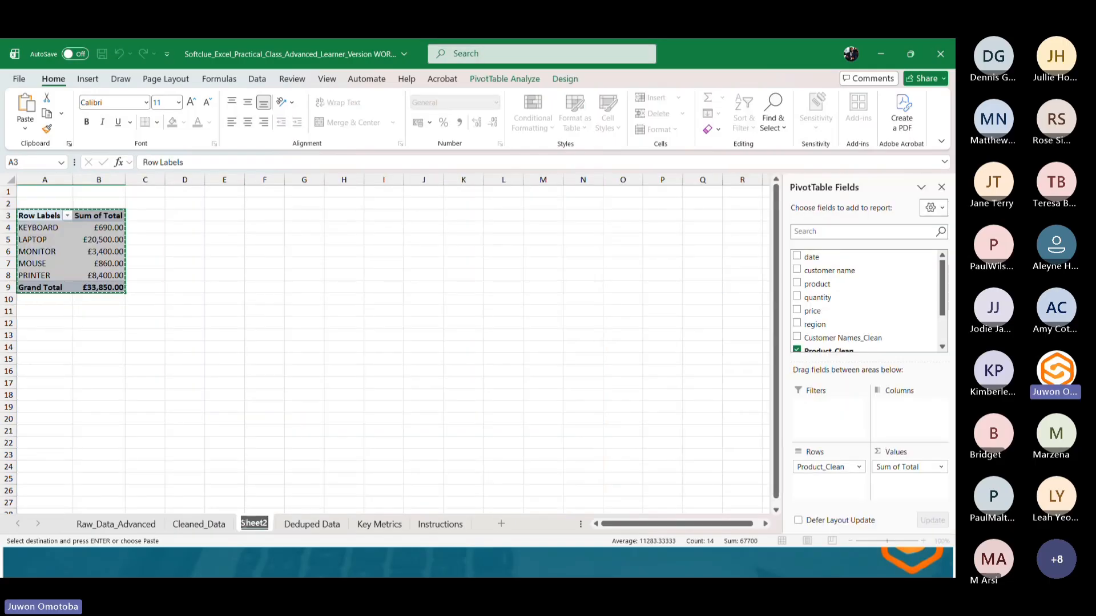
text(Reve)
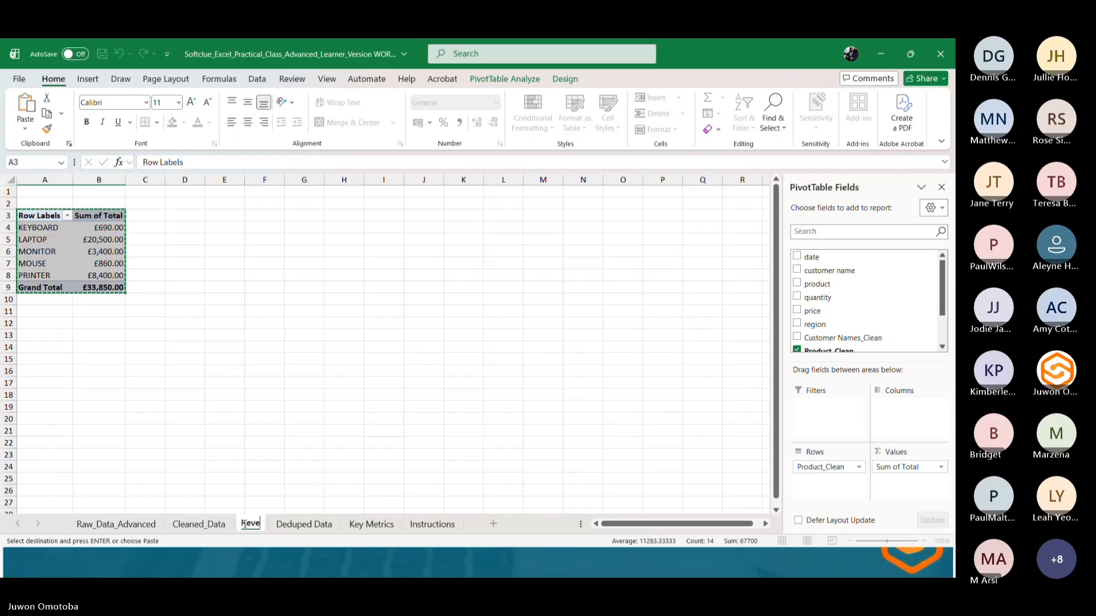
text(nue by)
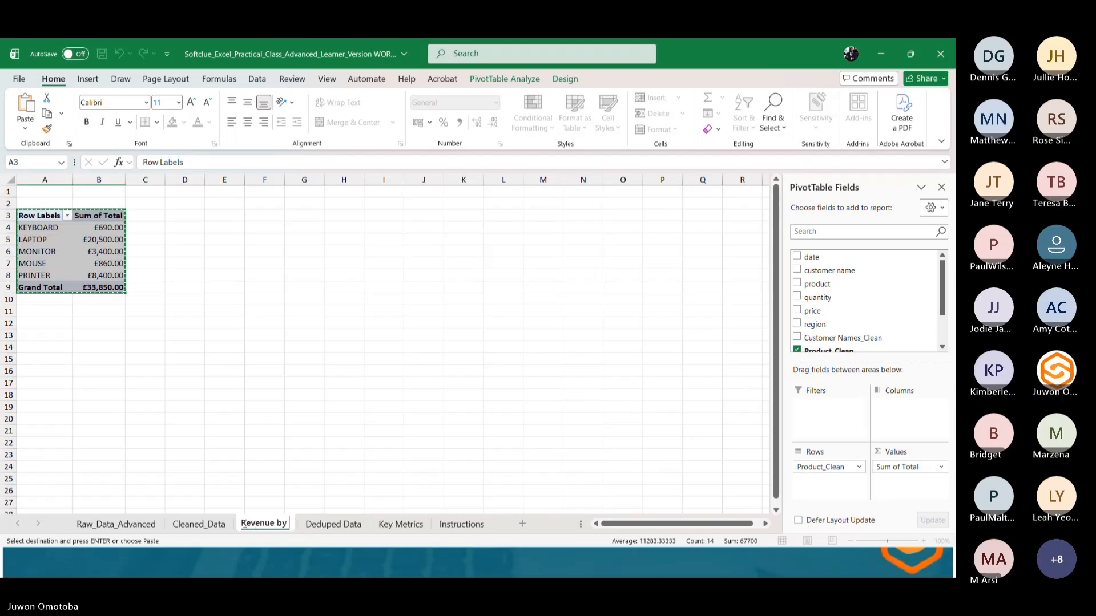
text( Product)
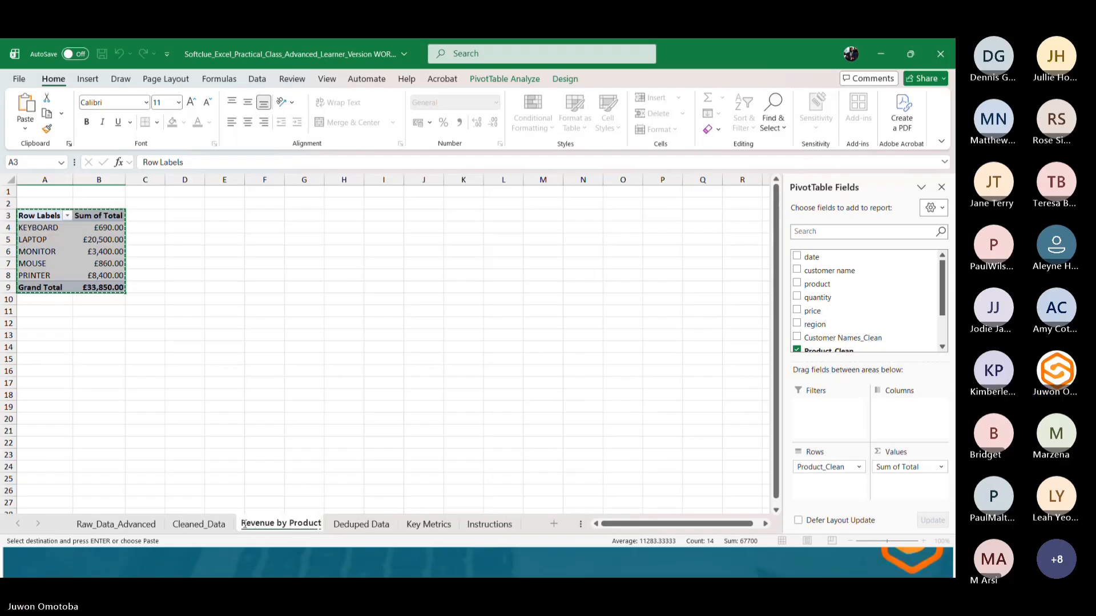
key(Return)
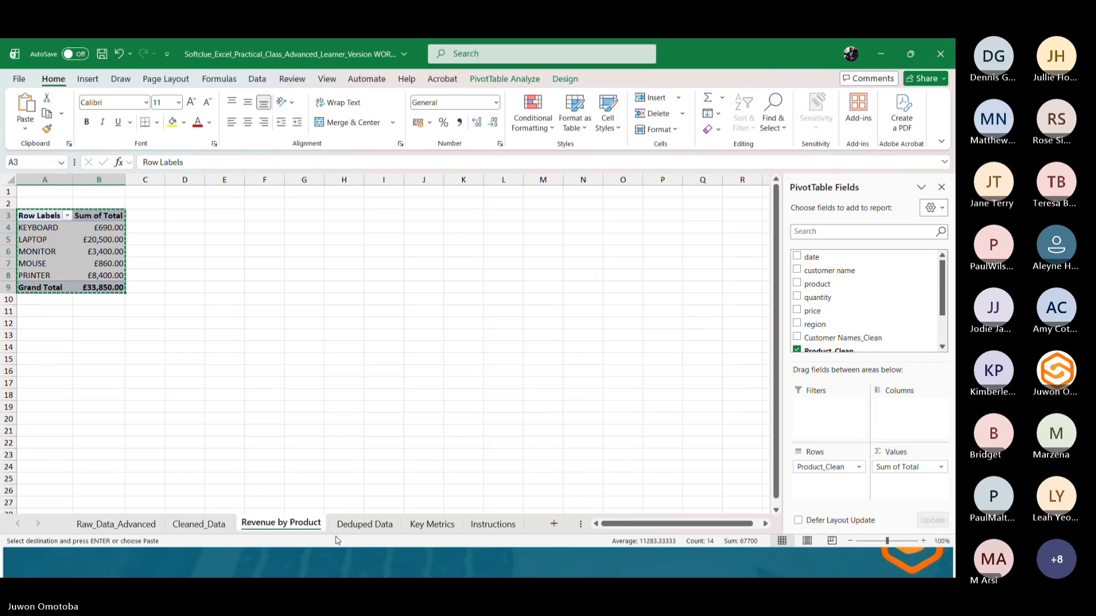
click(165, 362)
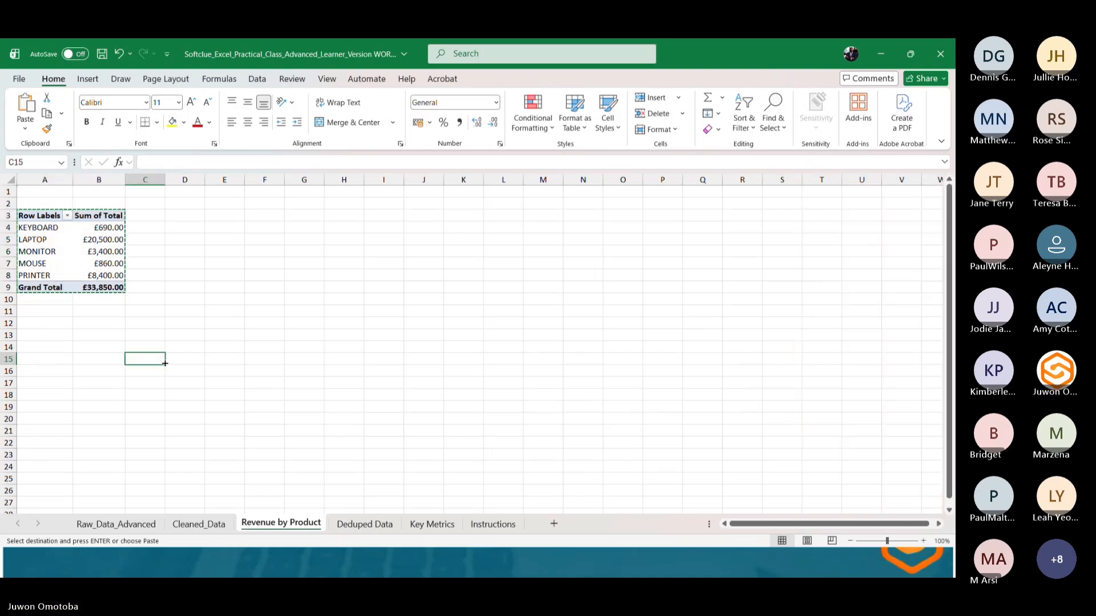
click(182, 309)
key(ctrl+Up)
click(190, 267)
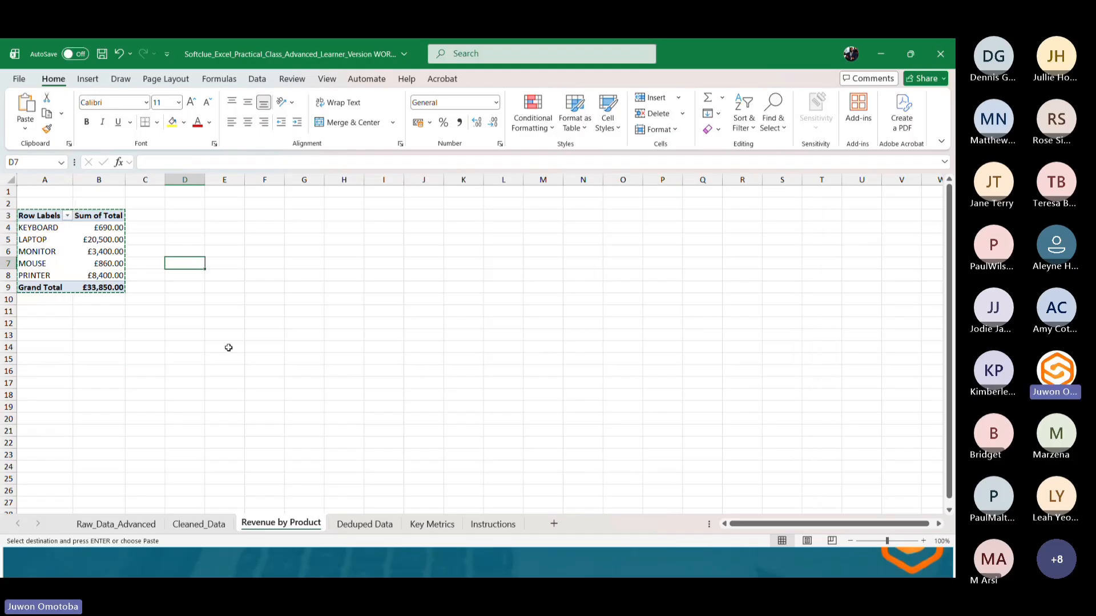
click(108, 231)
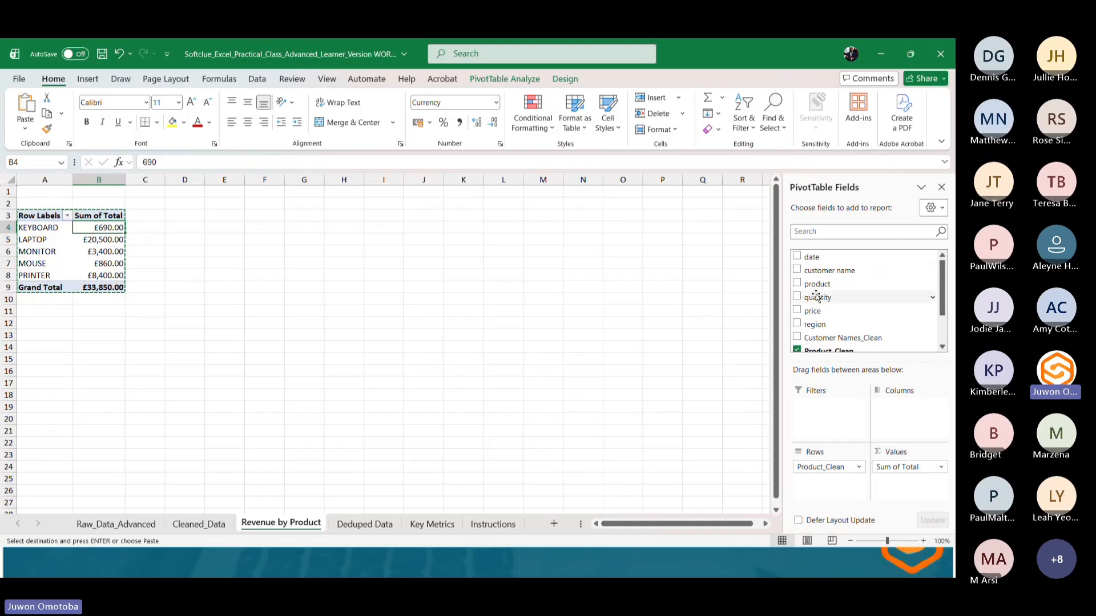
scroll(816, 296, down, 2)
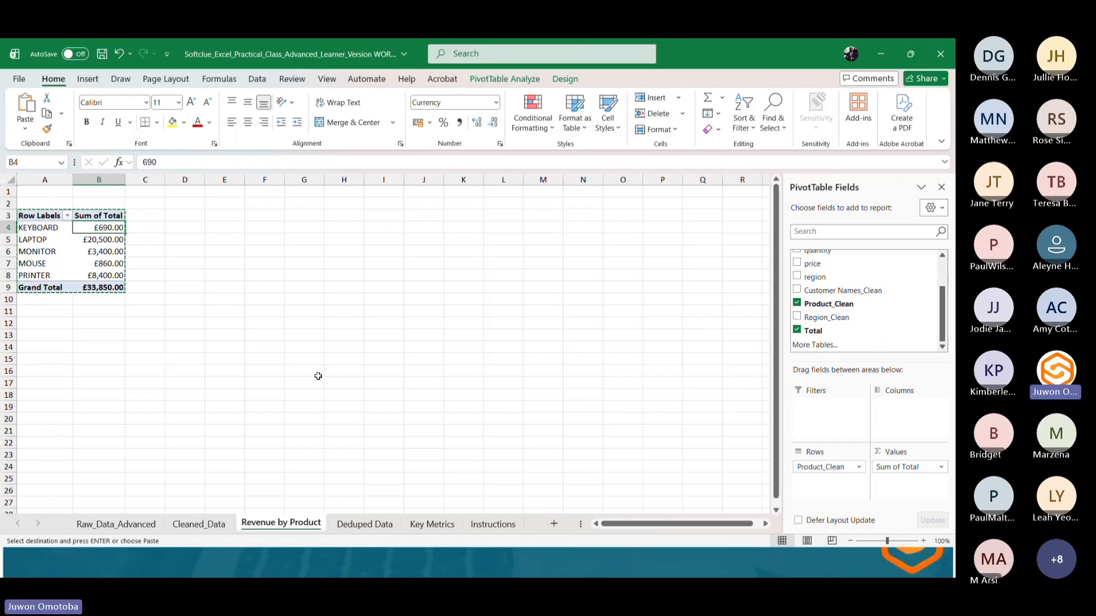
Insert a new PivotTable from the Deduped Data table on a new worksheet.
click(361, 523)
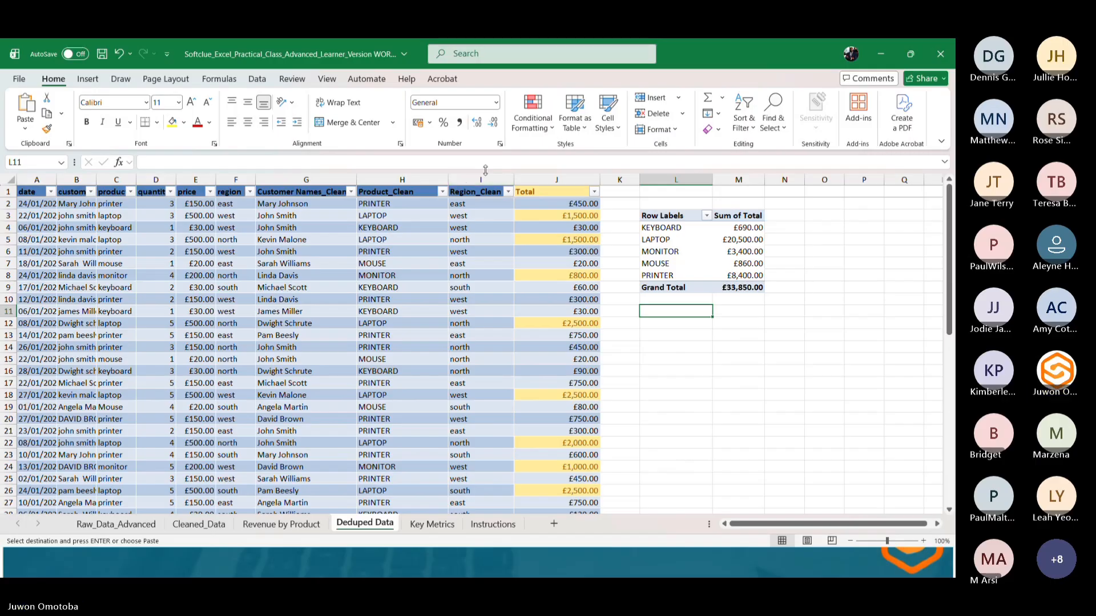
click(361, 275)
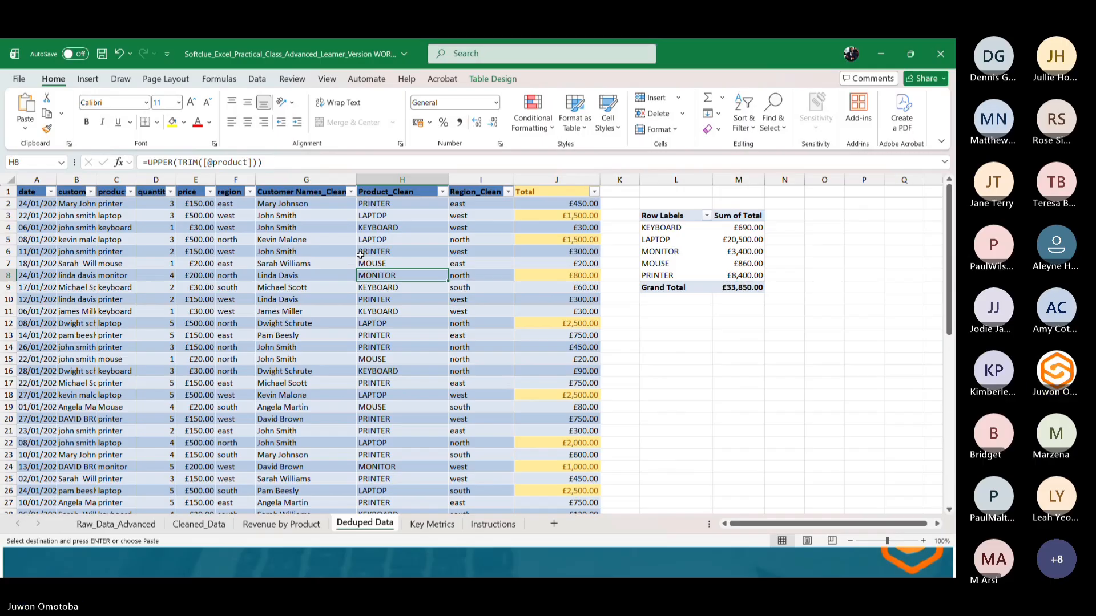
click(83, 80)
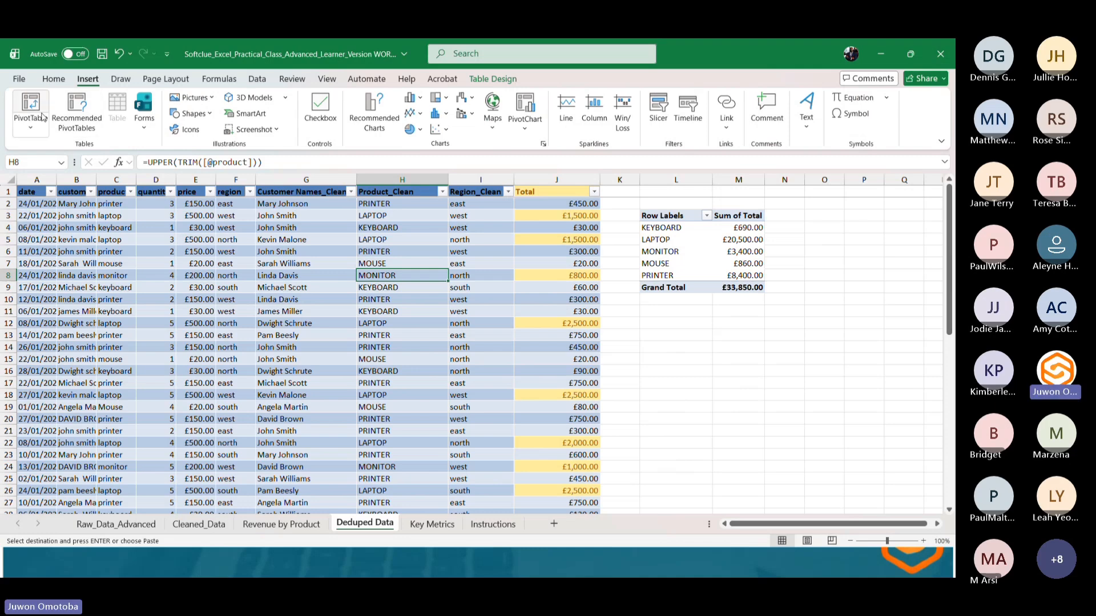
click(31, 122)
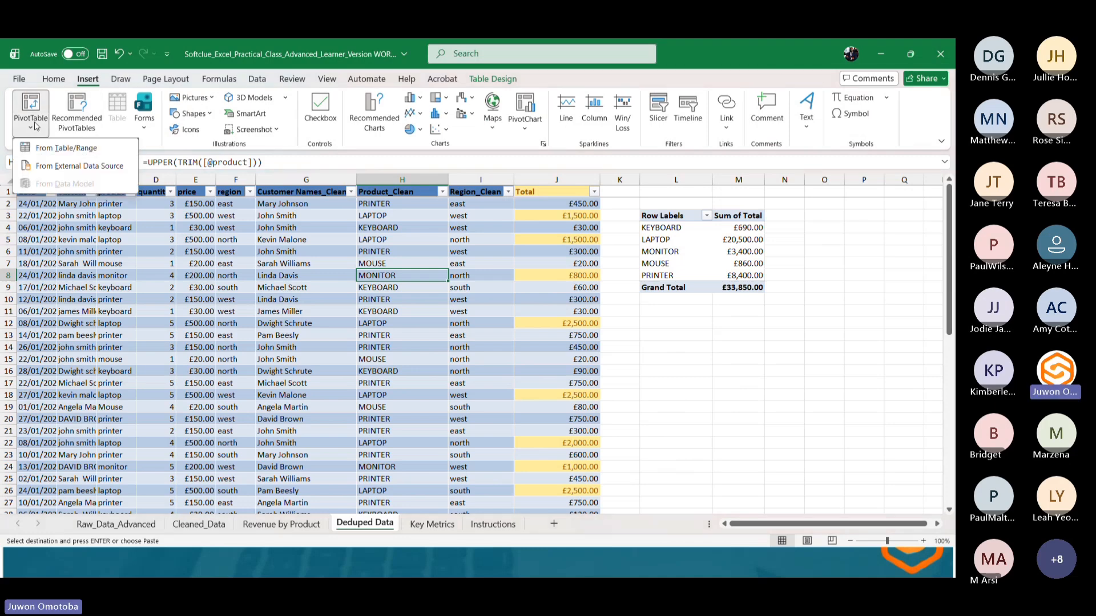
click(68, 149)
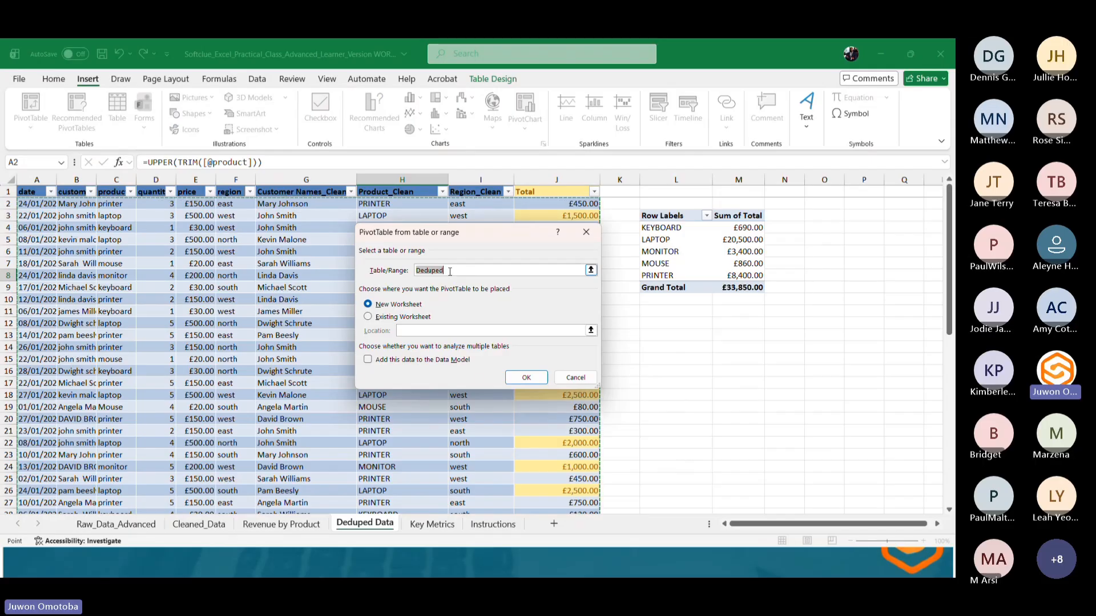
click(524, 374)
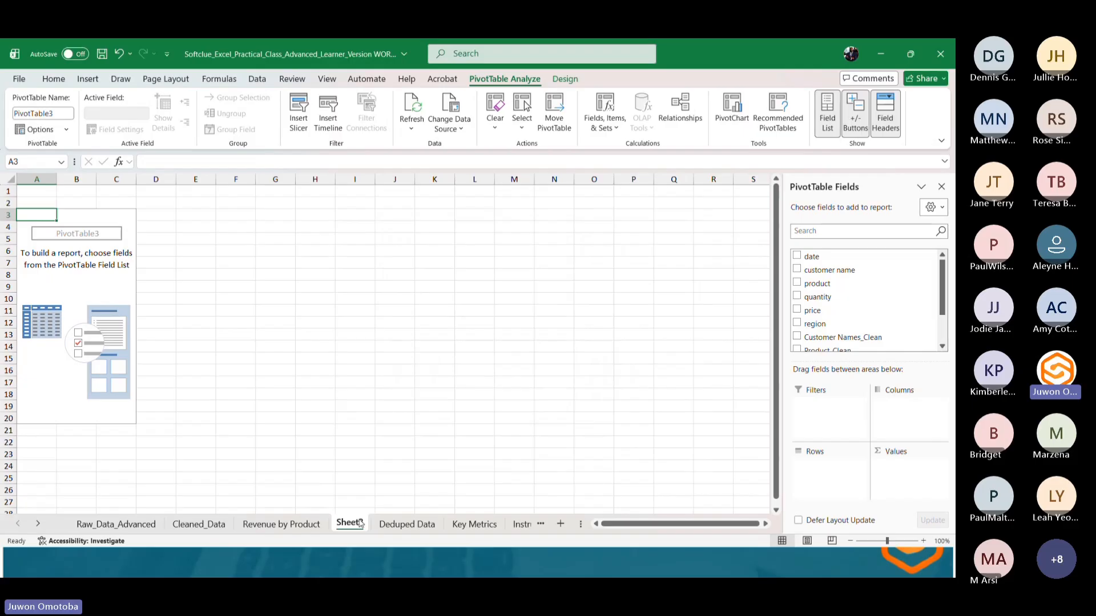
Rename the new PivotTable sheet to "Revenue by Region".
double_click(360, 523)
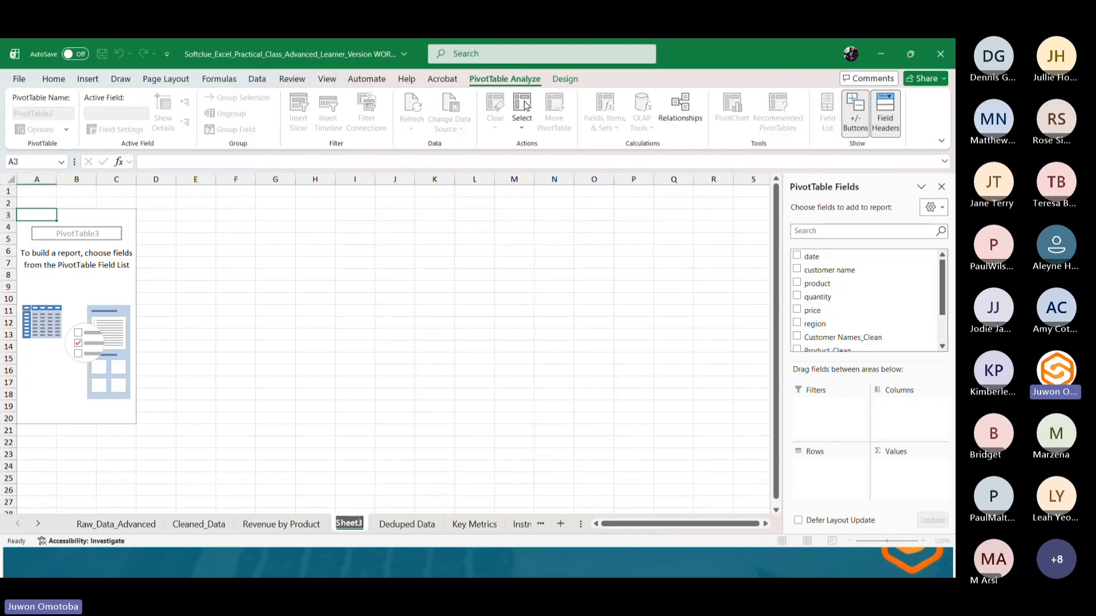
text(Revenu)
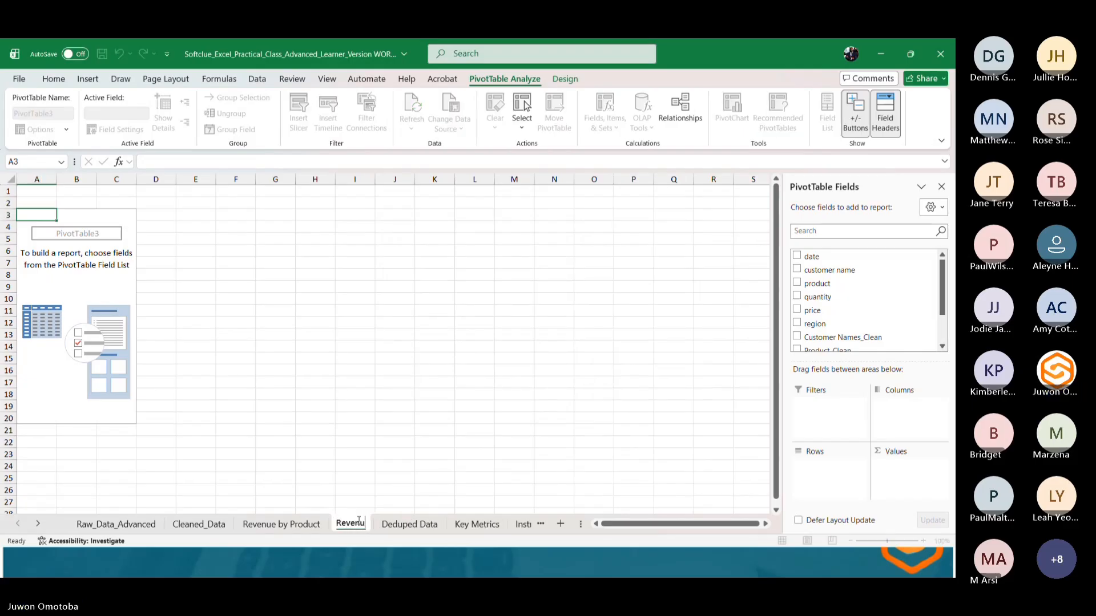
text(e by )
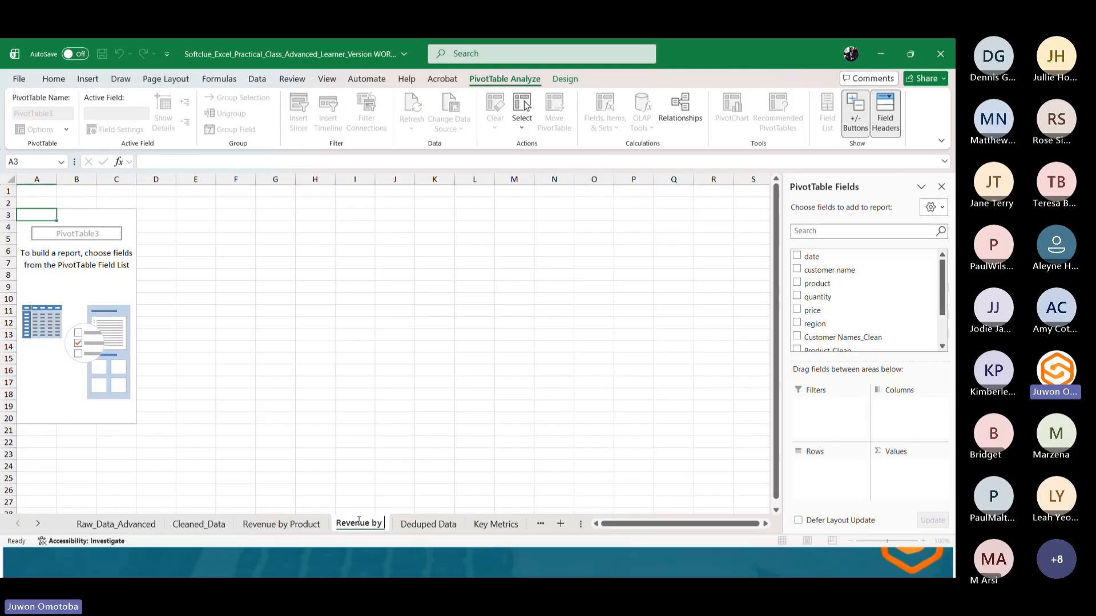
text(Region)
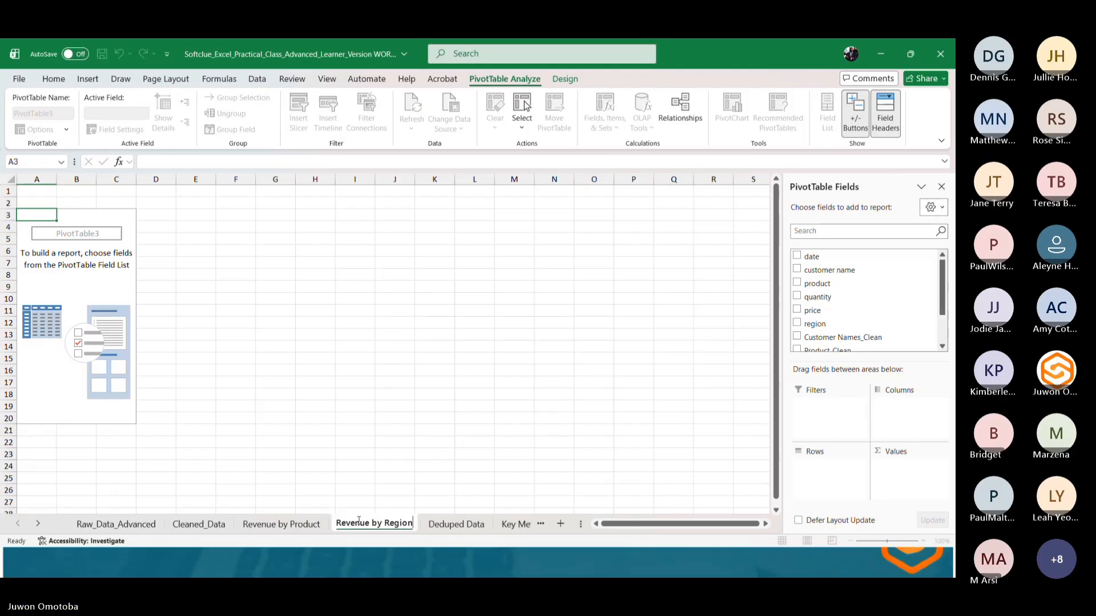
key(Return)
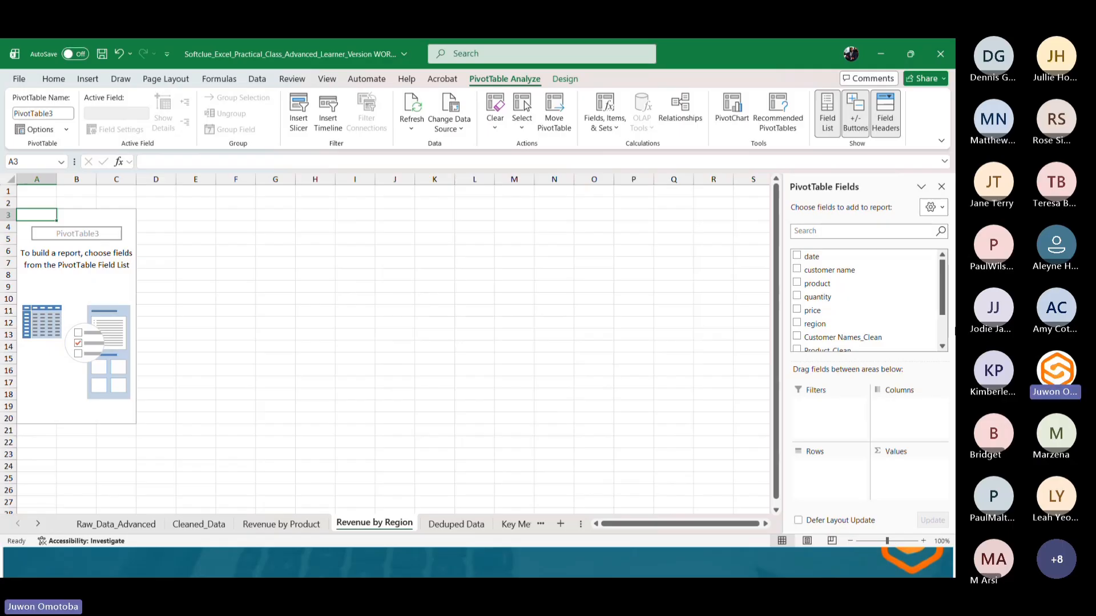
Add Region_Clean to the PivotTable rows and Total to its values to sum totals by region.
scroll(913, 315, down, 3)
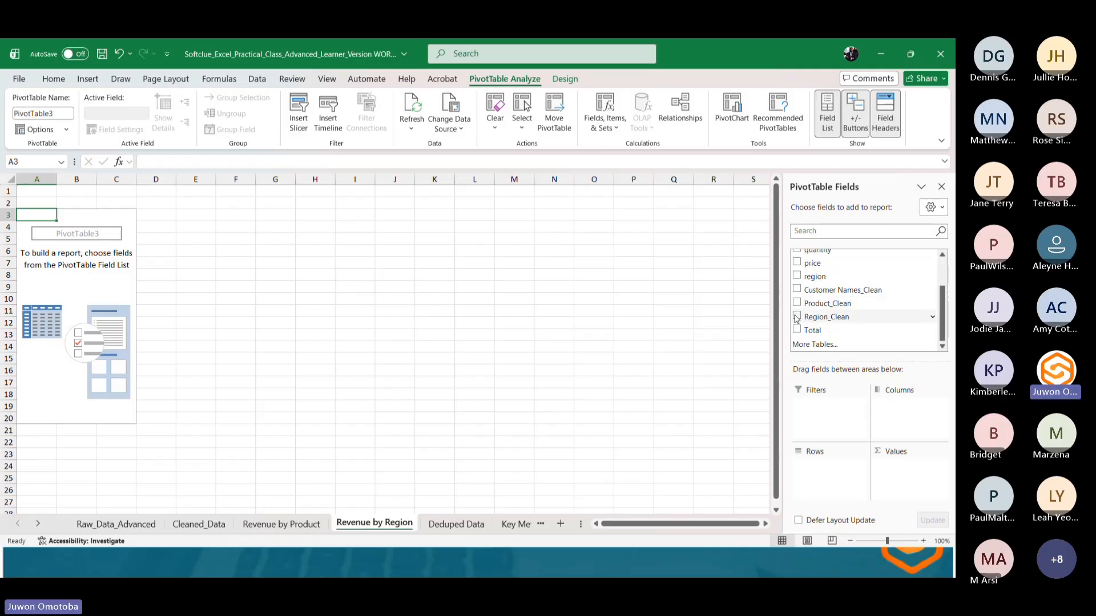
click(796, 317)
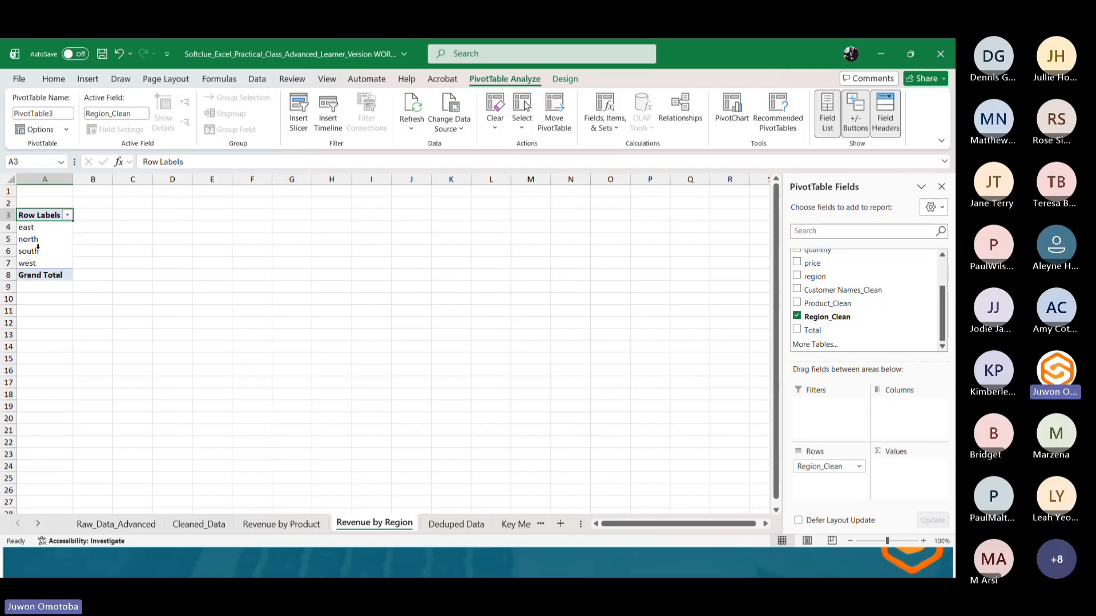
click(796, 330)
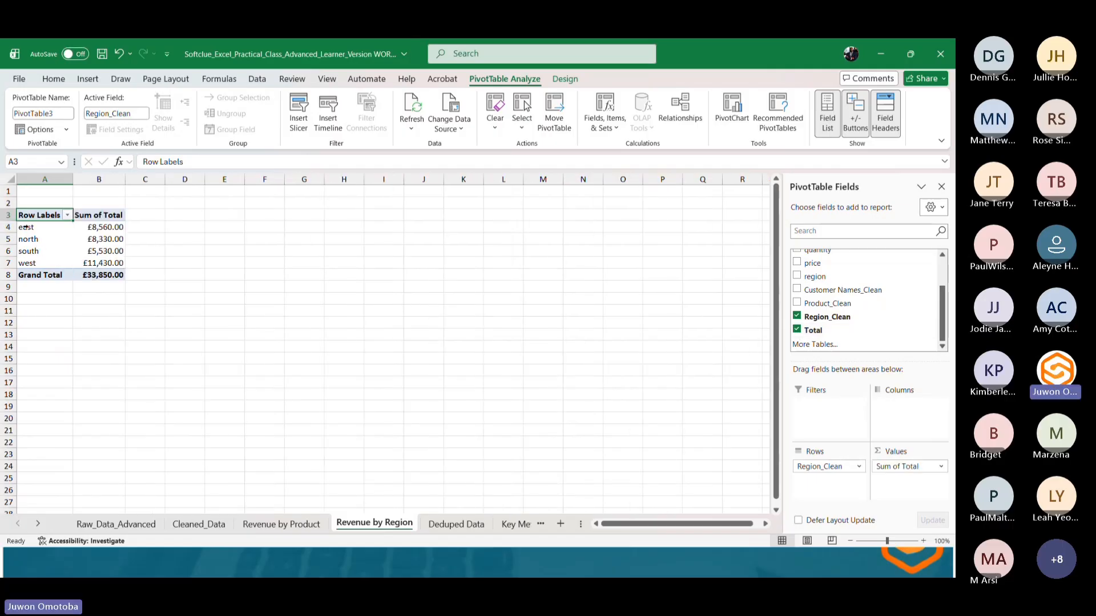
Switch between the raw data sheet and both revenue PivotTable sheets to compare them.
mouse_move(100, 236)
click(137, 525)
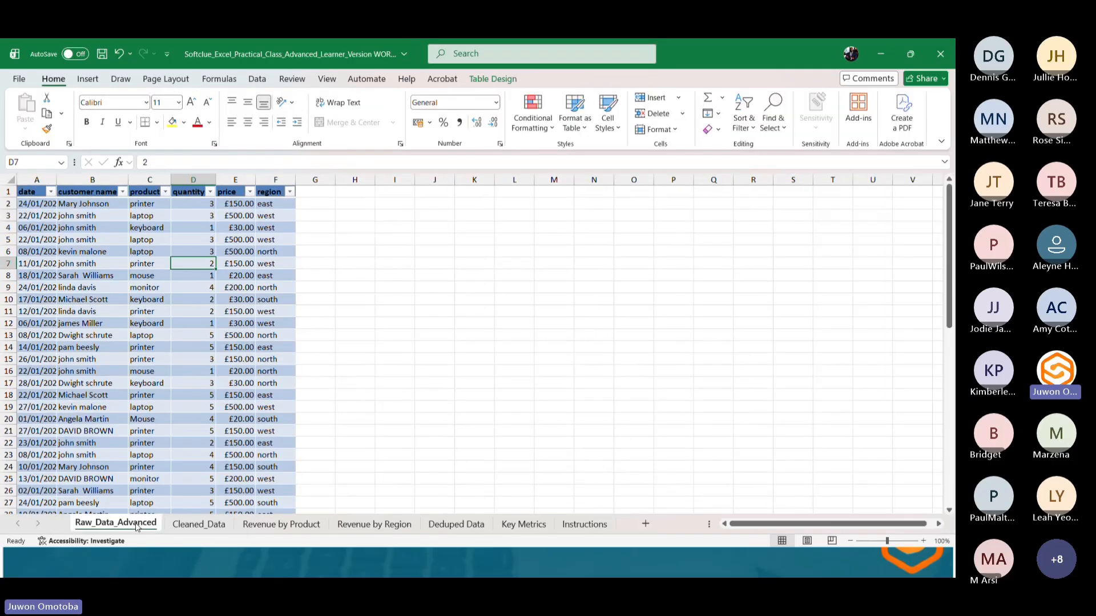
click(293, 524)
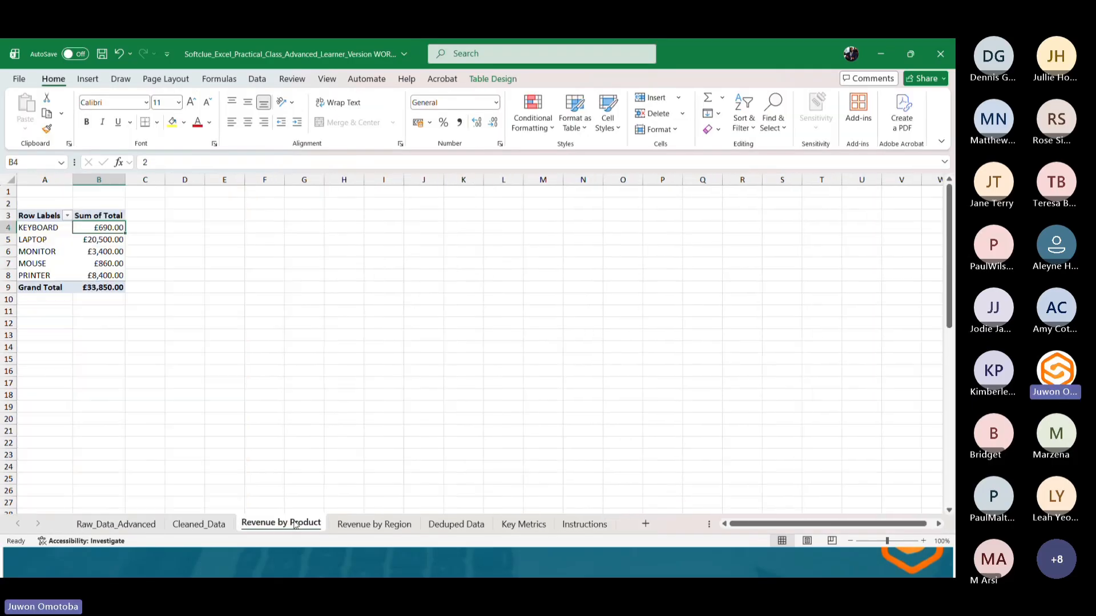
click(348, 525)
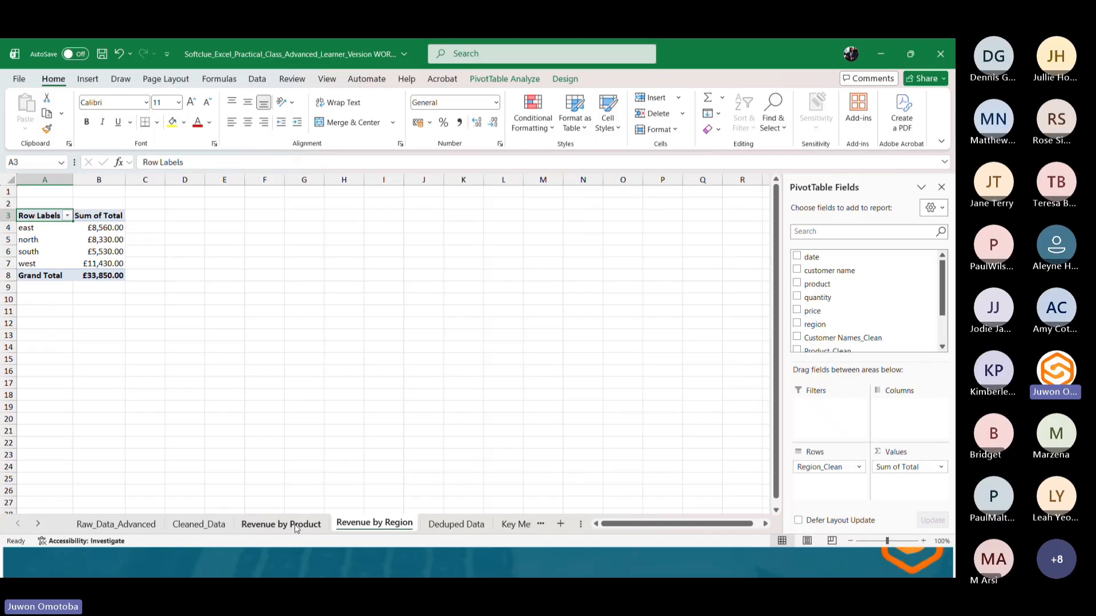
click(115, 524)
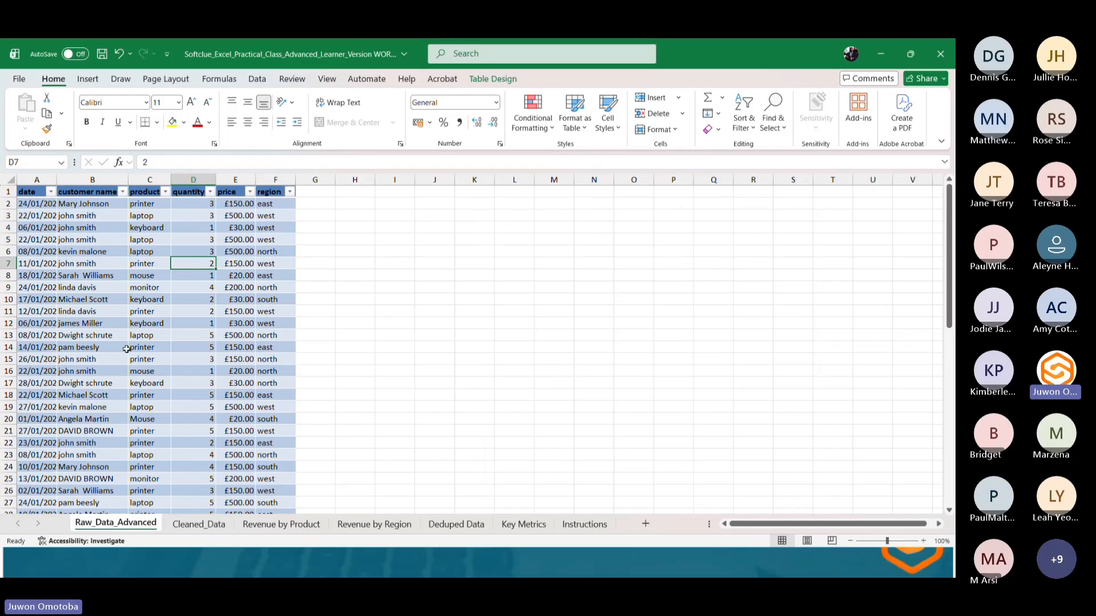
click(359, 528)
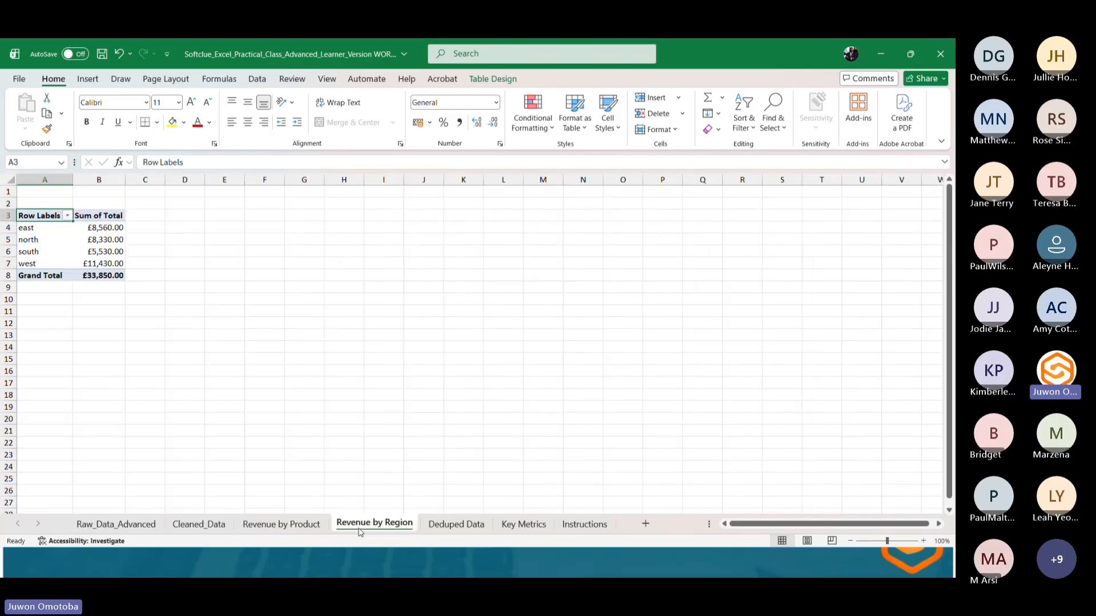
click(292, 530)
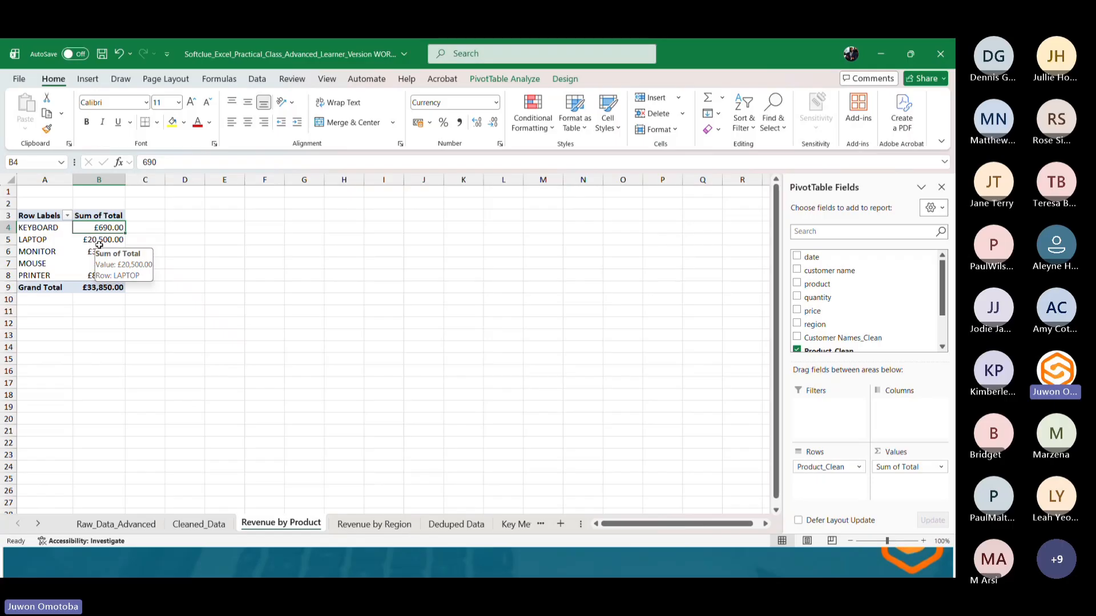
On the Instructions sheet, fill the Total Revenue and Revenue by Region task rows with yellow to mark them done.
click(519, 525)
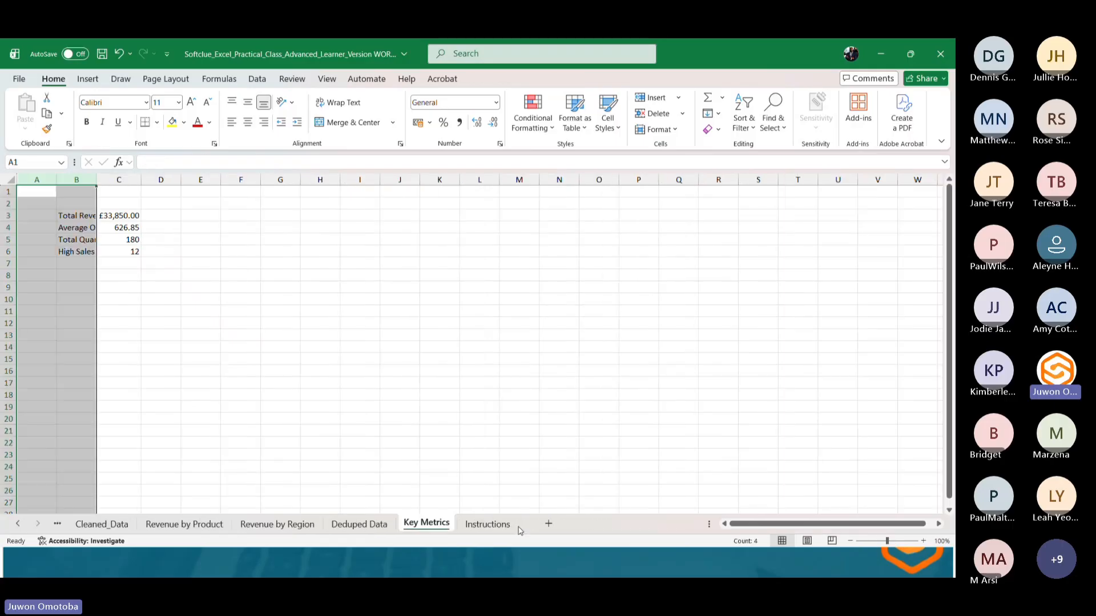
click(494, 526)
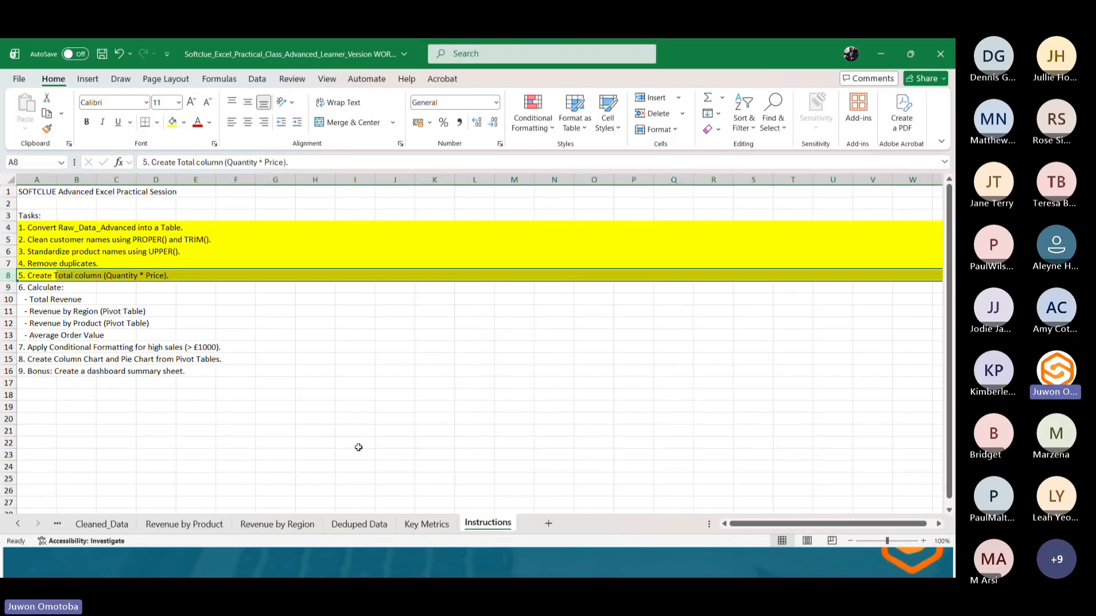
click(30, 299)
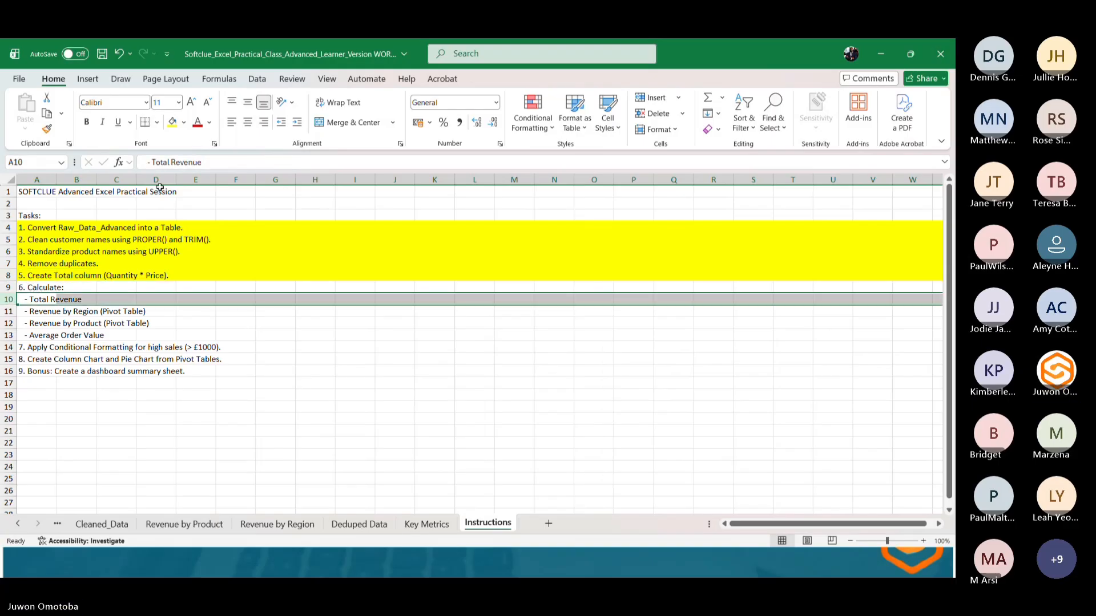
click(173, 122)
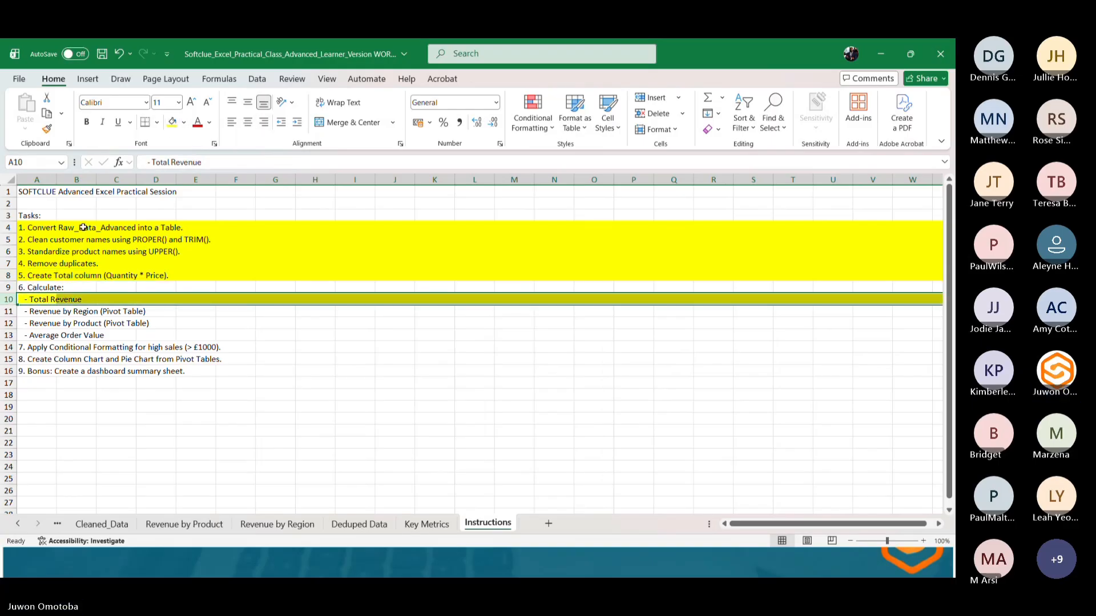
click(7, 313)
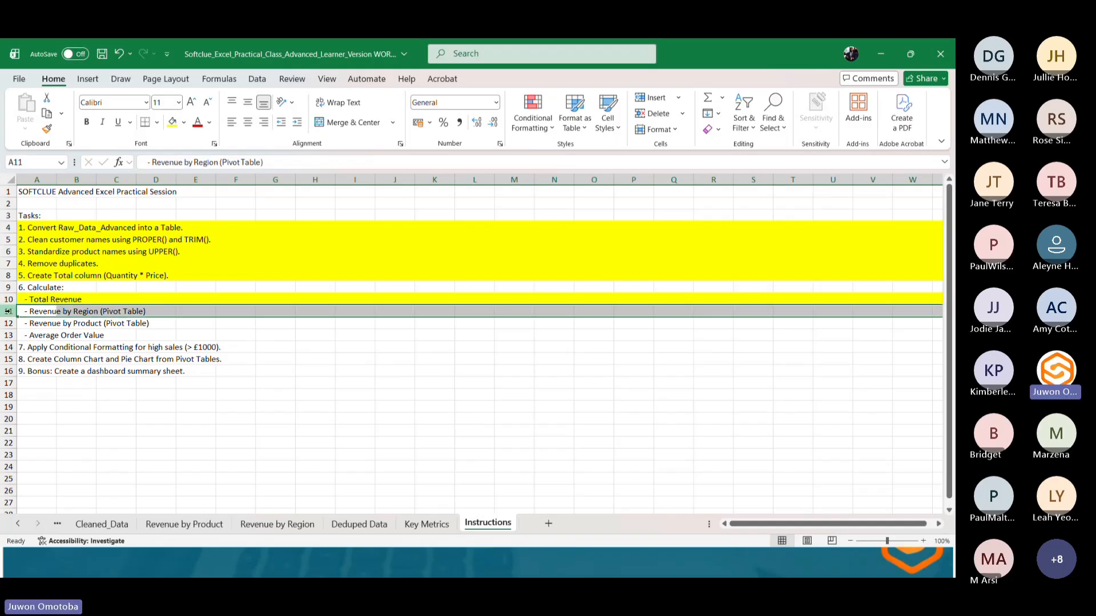
click(171, 122)
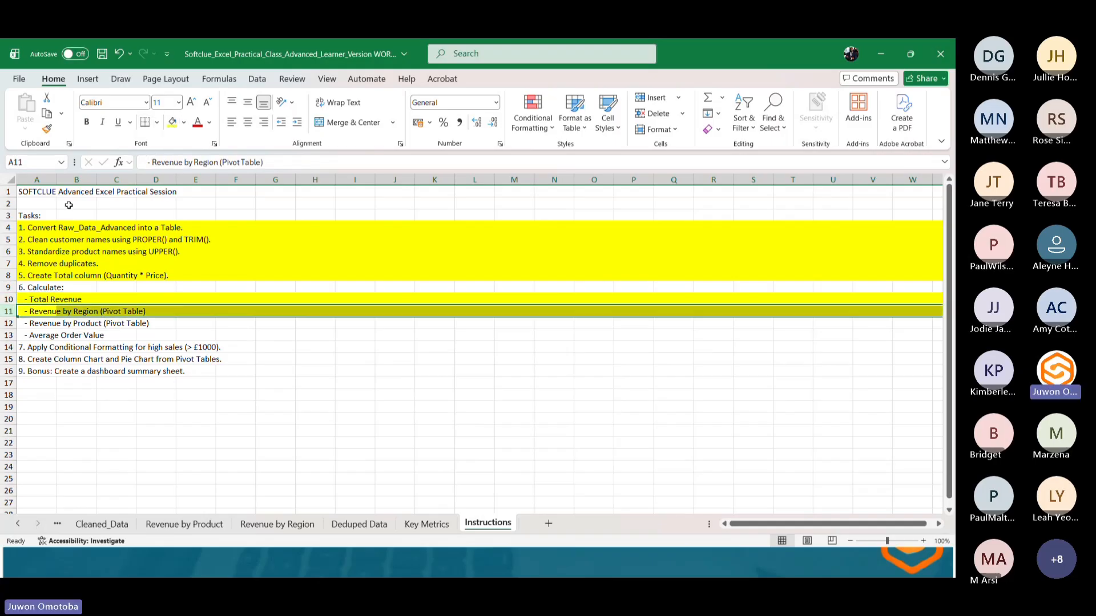
Fill the Revenue by Product, Average Order Value and Conditional Formatting task rows with yellow to mark them done.
click(11, 321)
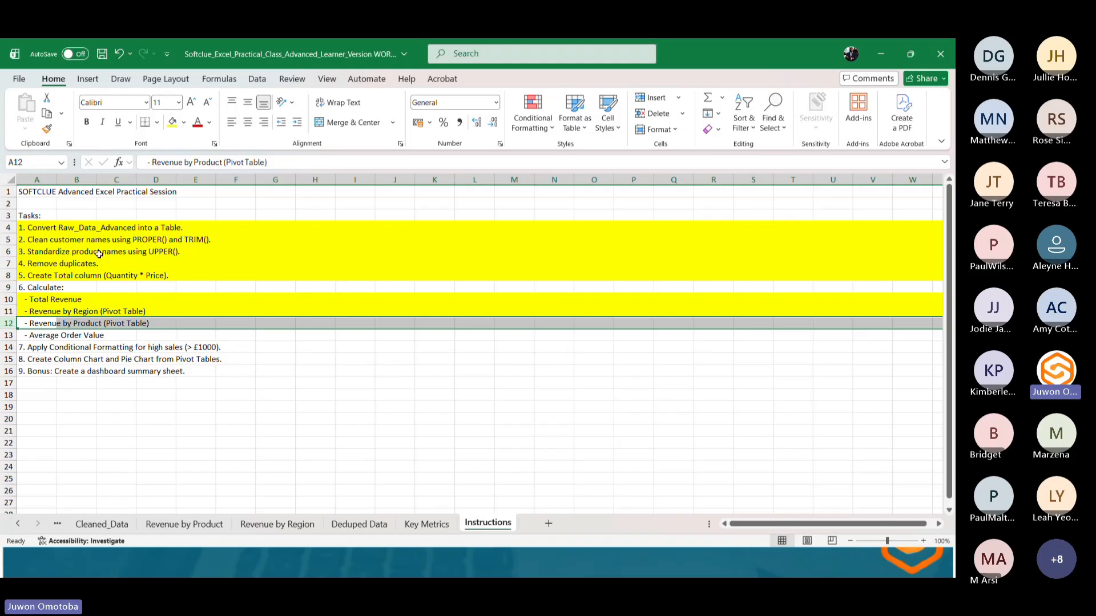
click(172, 122)
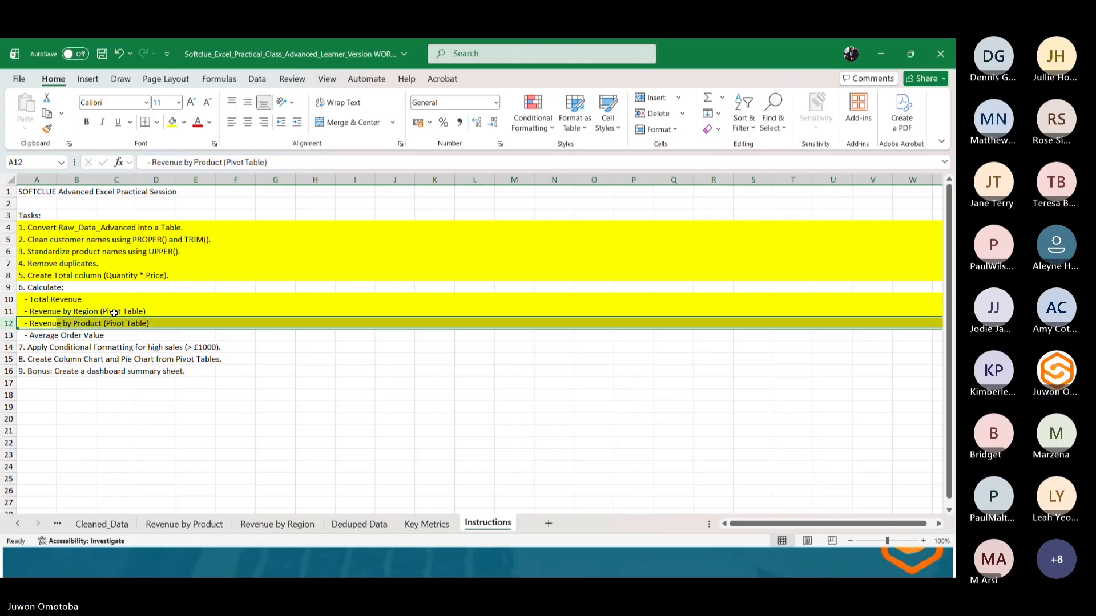
click(10, 336)
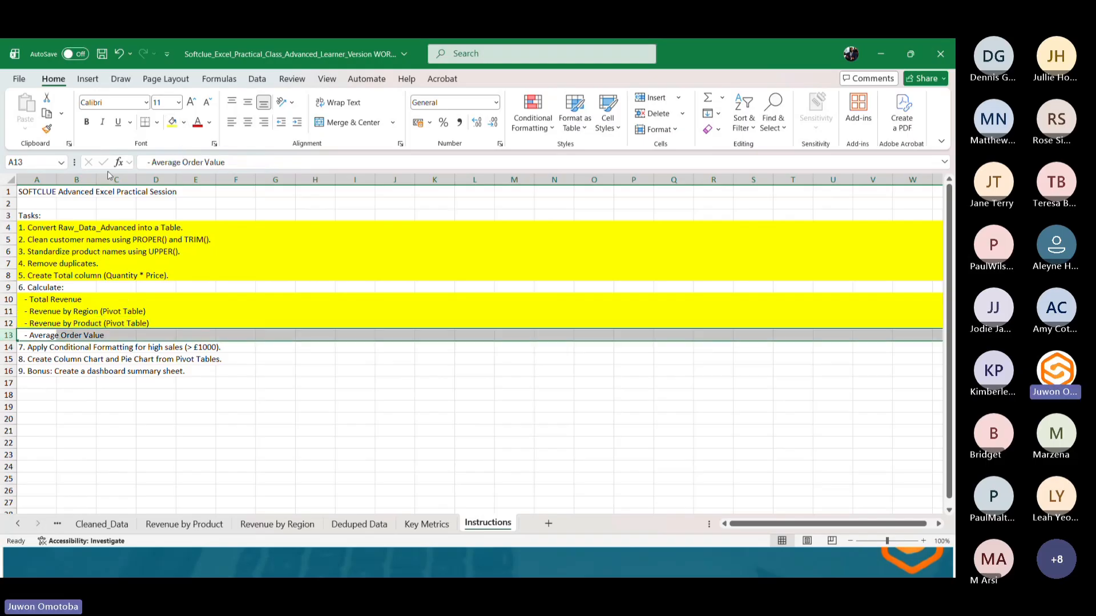
click(172, 122)
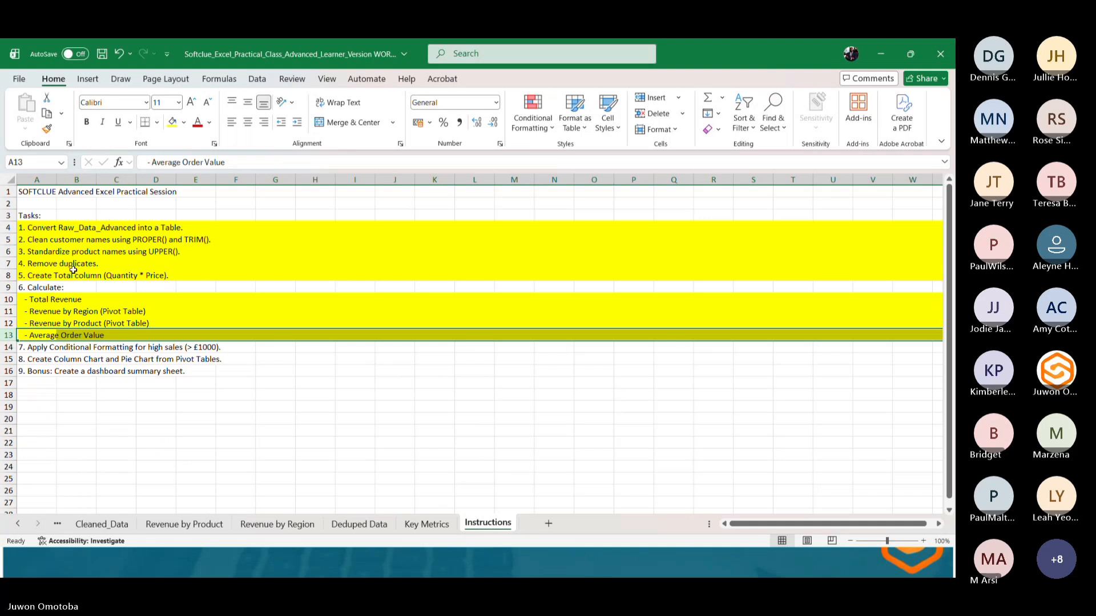
click(2, 345)
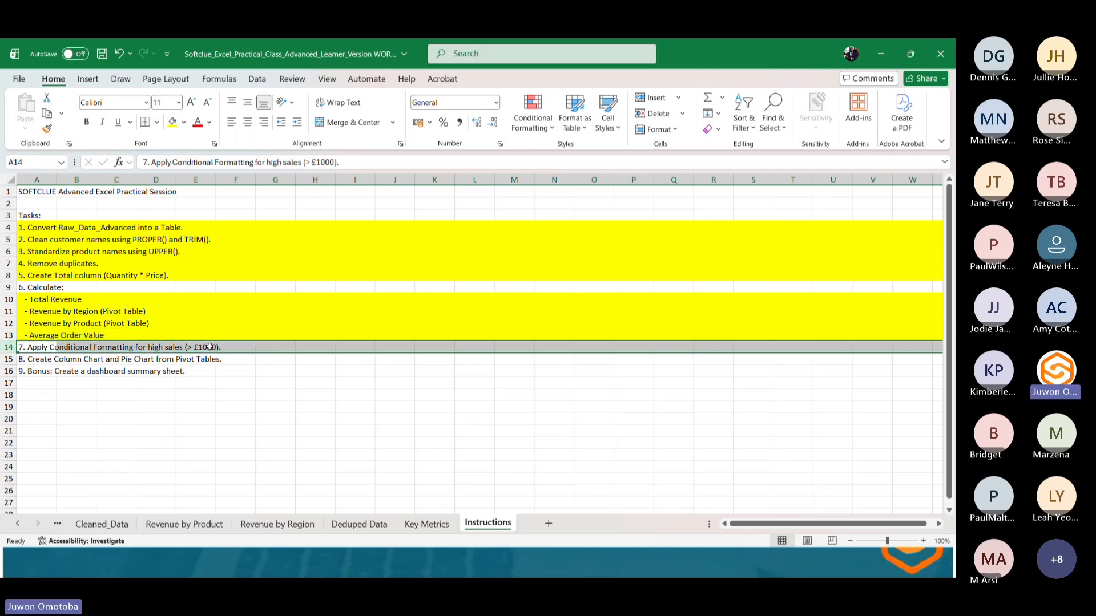
click(171, 122)
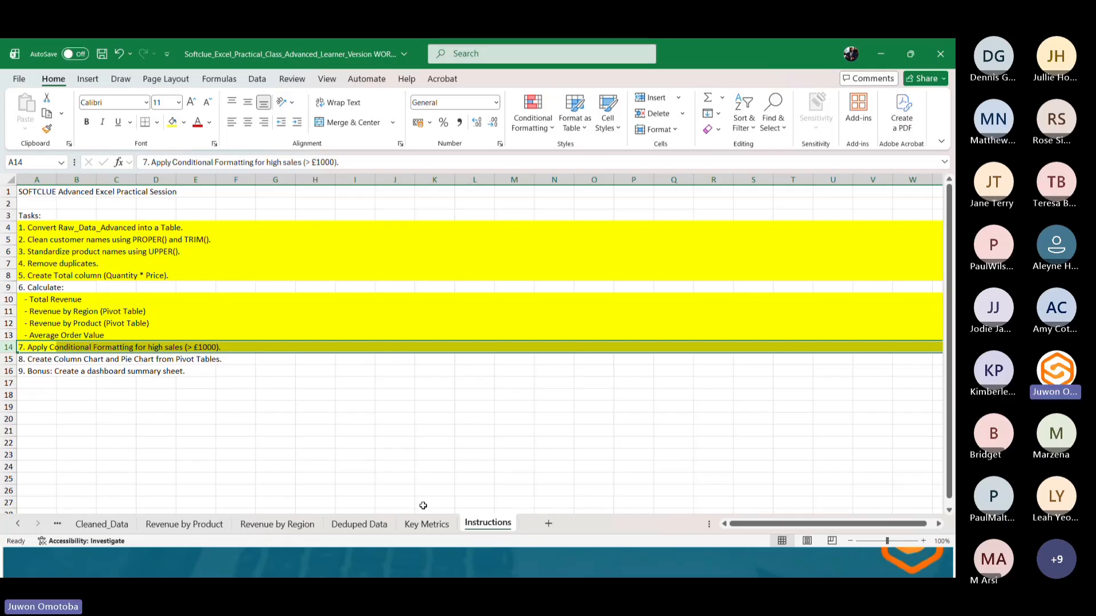
Open the Revenue by Product PivotTable sheet and browse through each ribbon tab to review its commands.
click(360, 525)
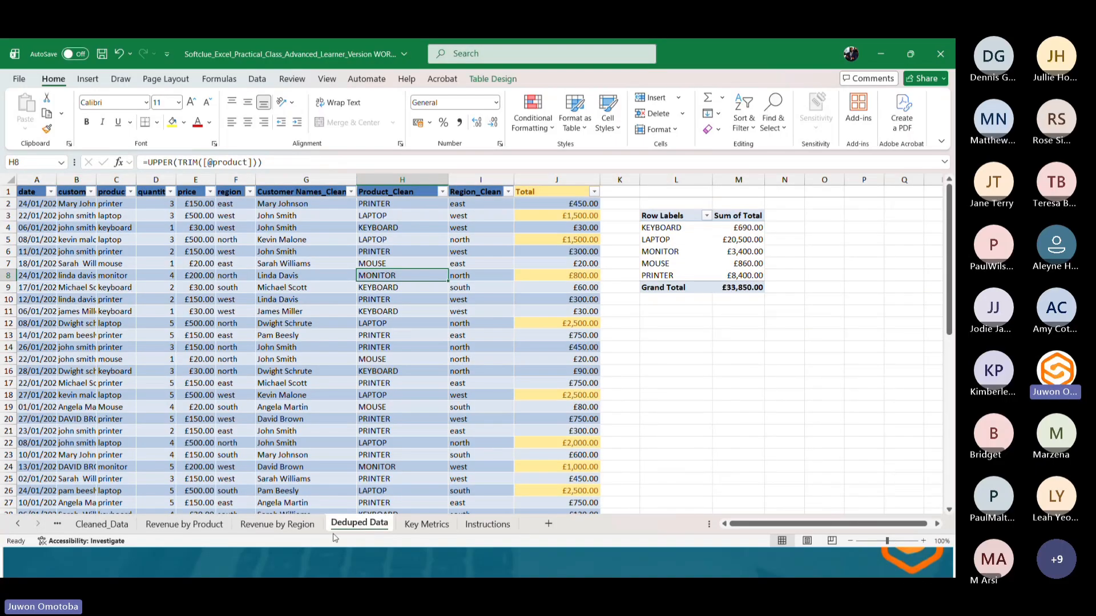
click(197, 524)
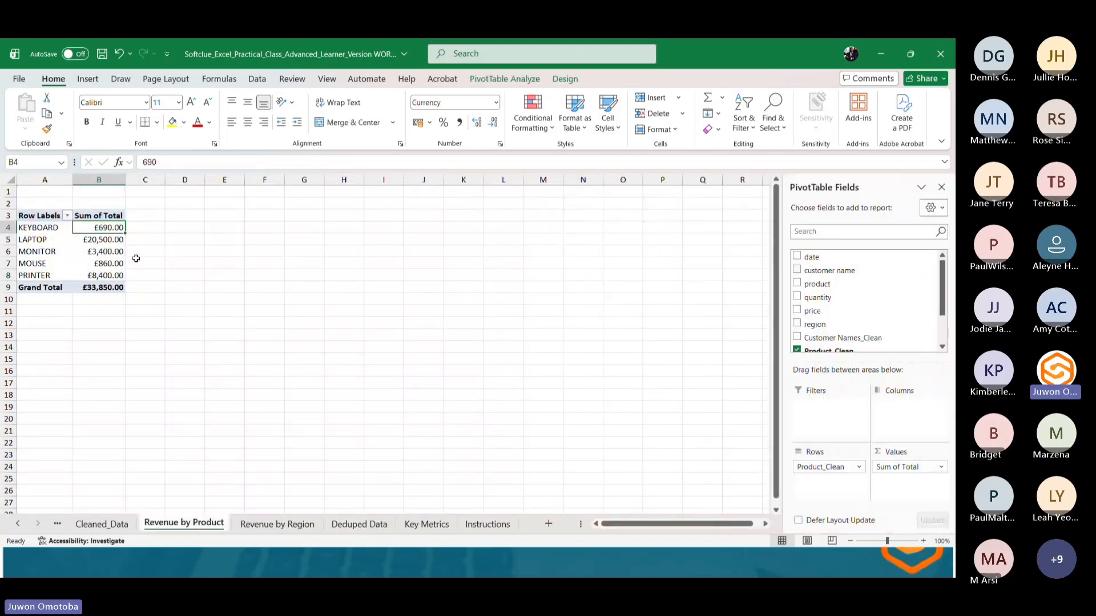
click(67, 229)
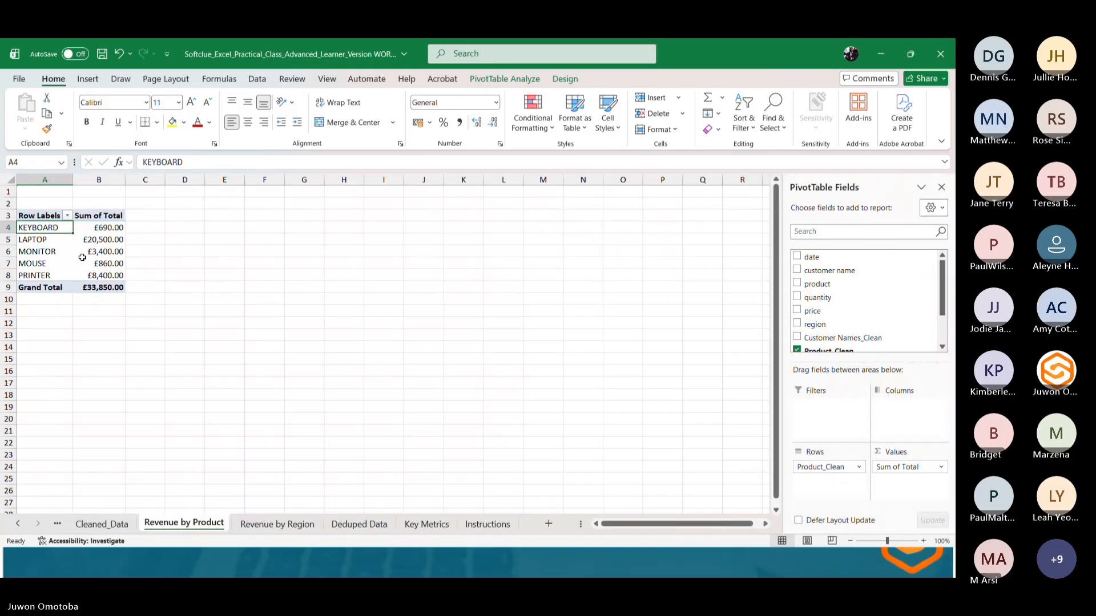
mouse_move(82, 258)
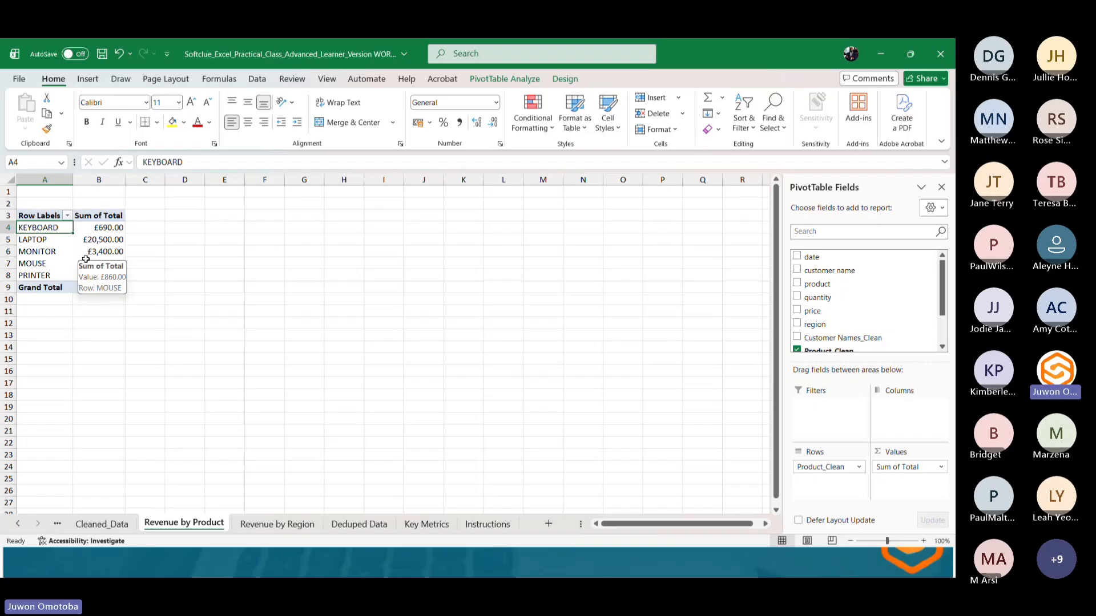
click(89, 81)
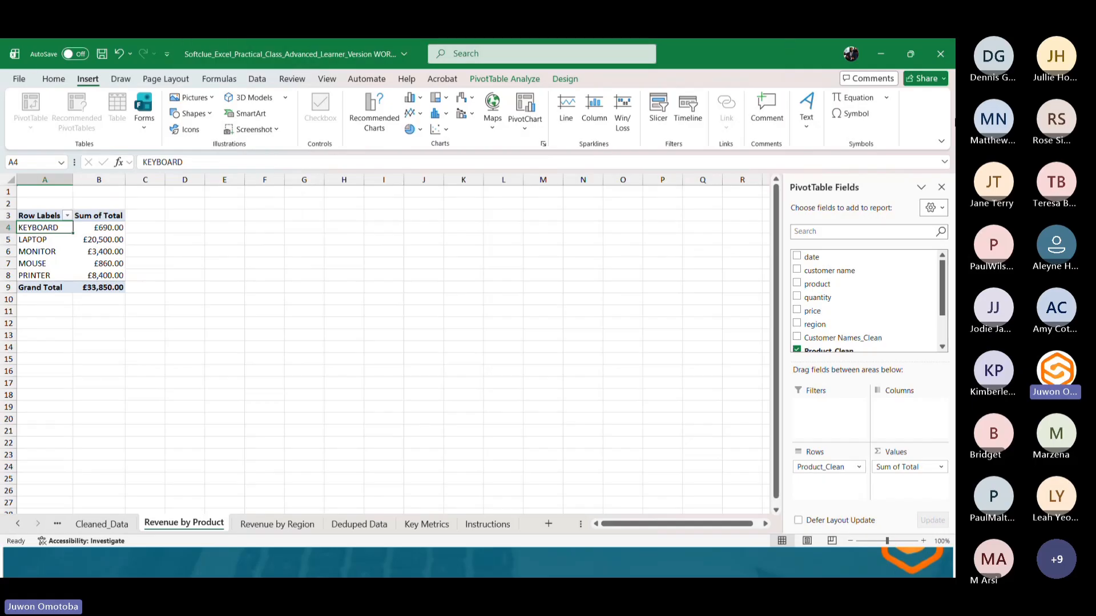
click(22, 82)
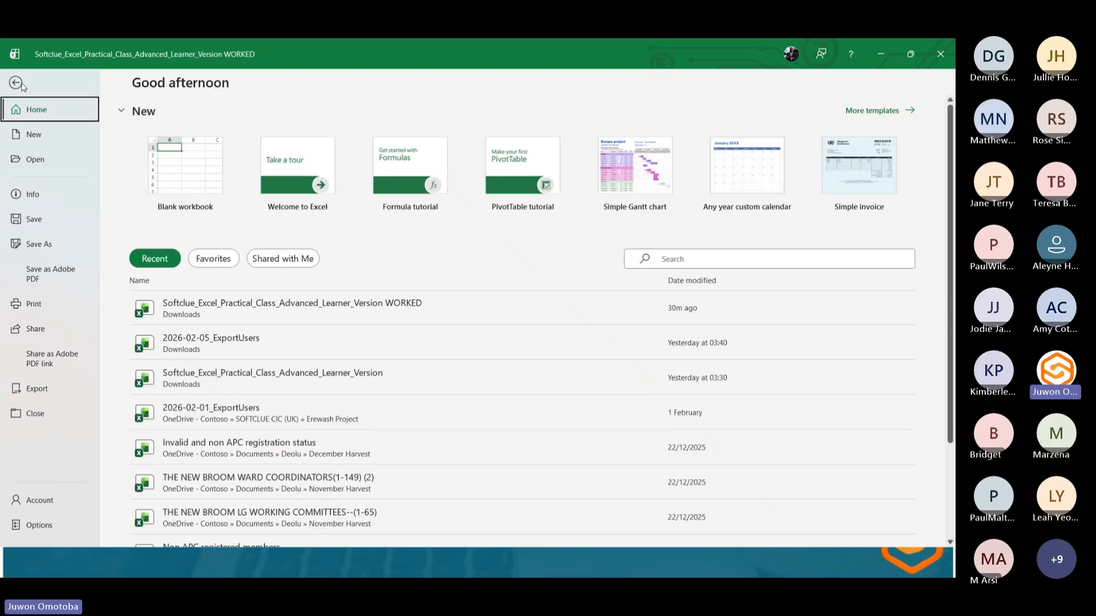
click(17, 82)
click(52, 81)
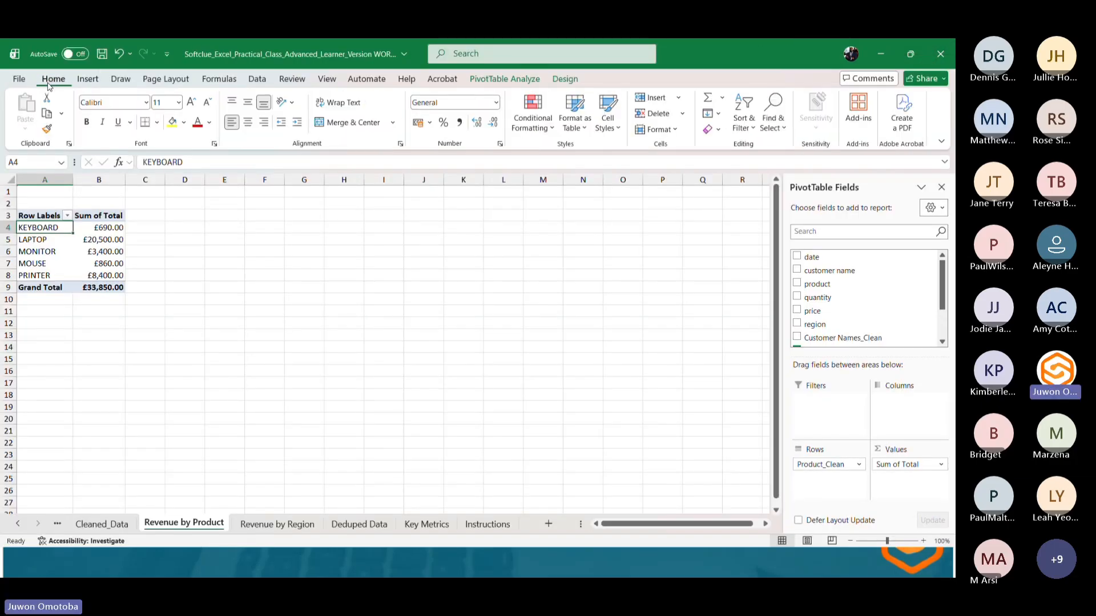
click(88, 79)
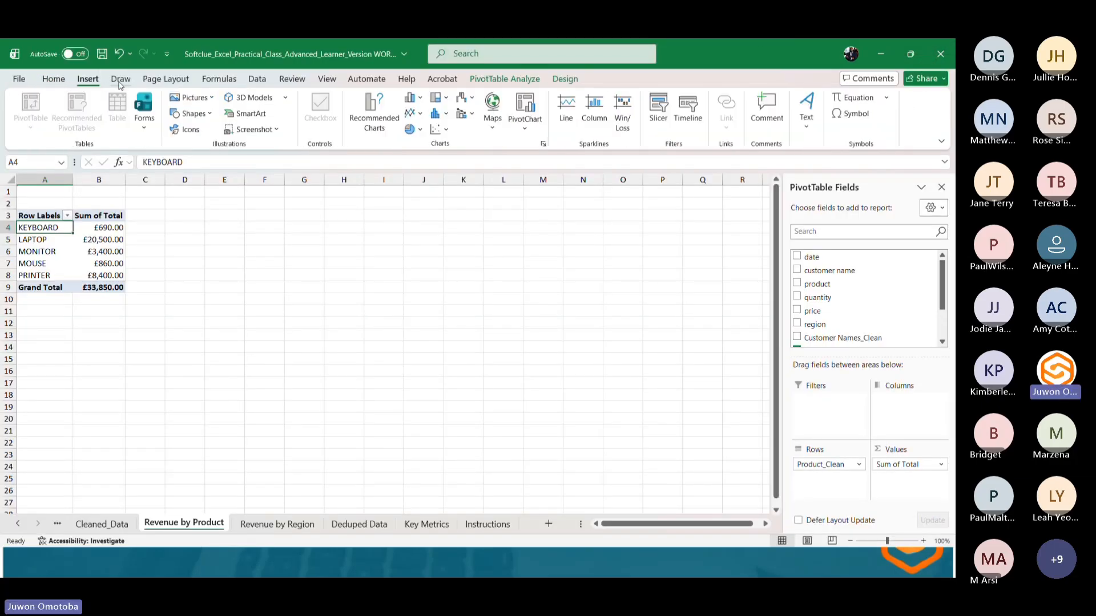
click(120, 81)
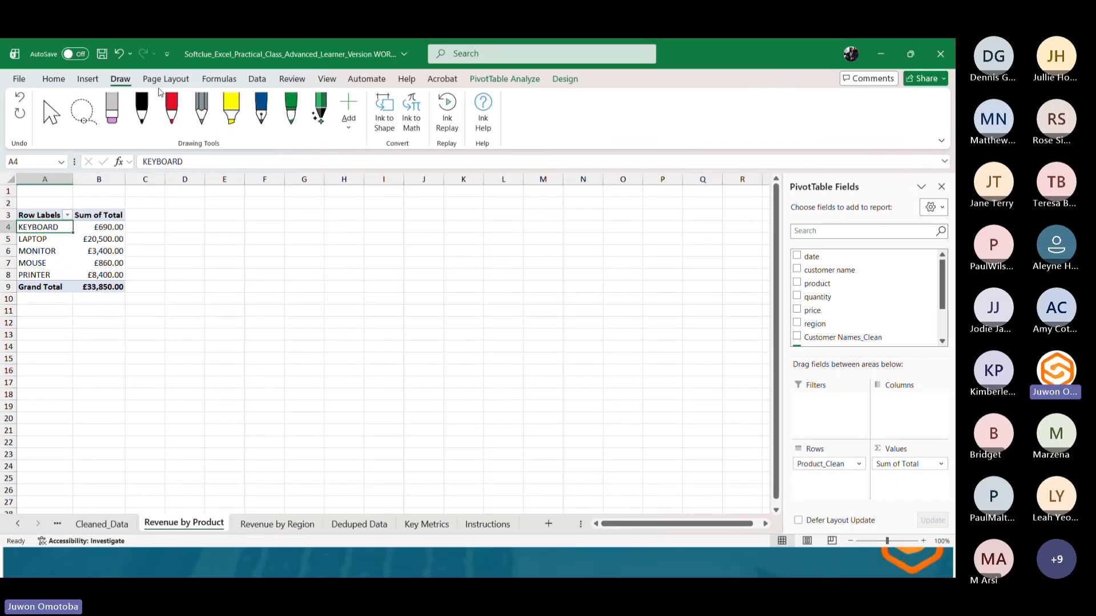
click(185, 81)
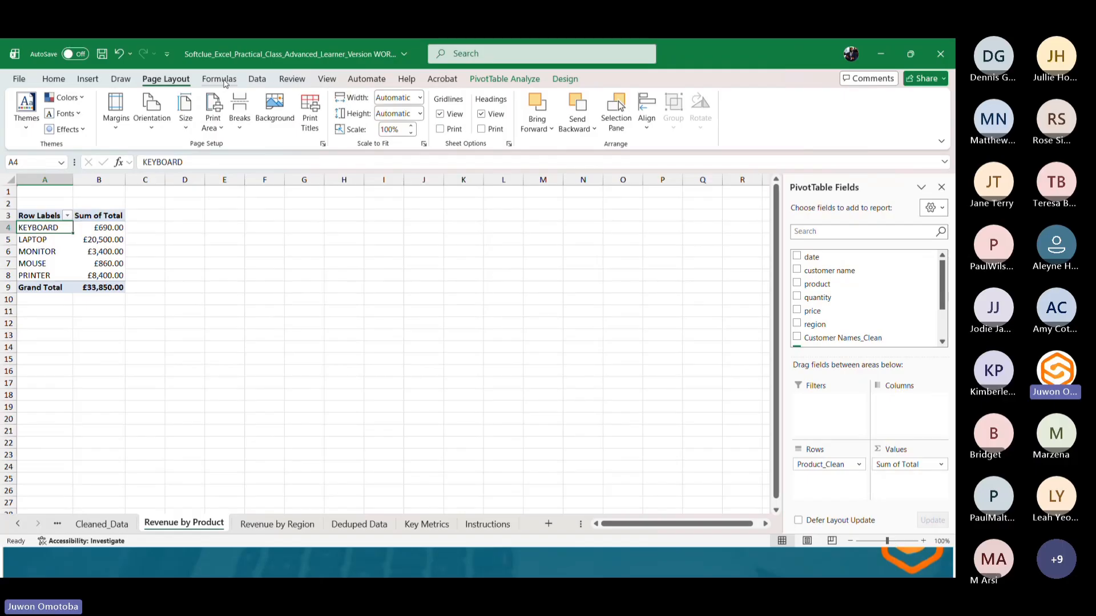
click(224, 84)
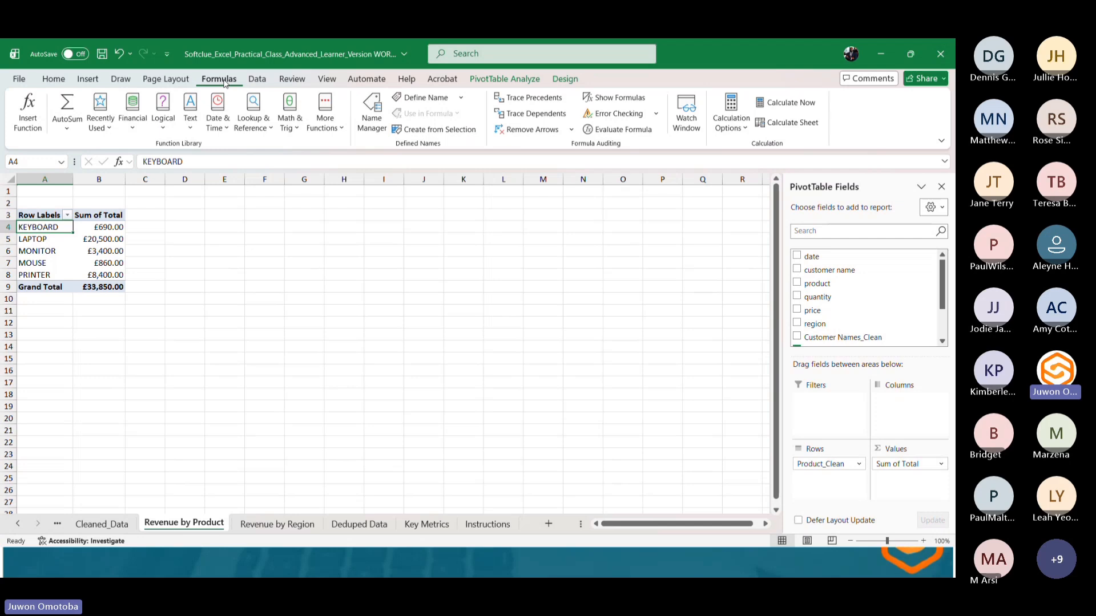
click(257, 80)
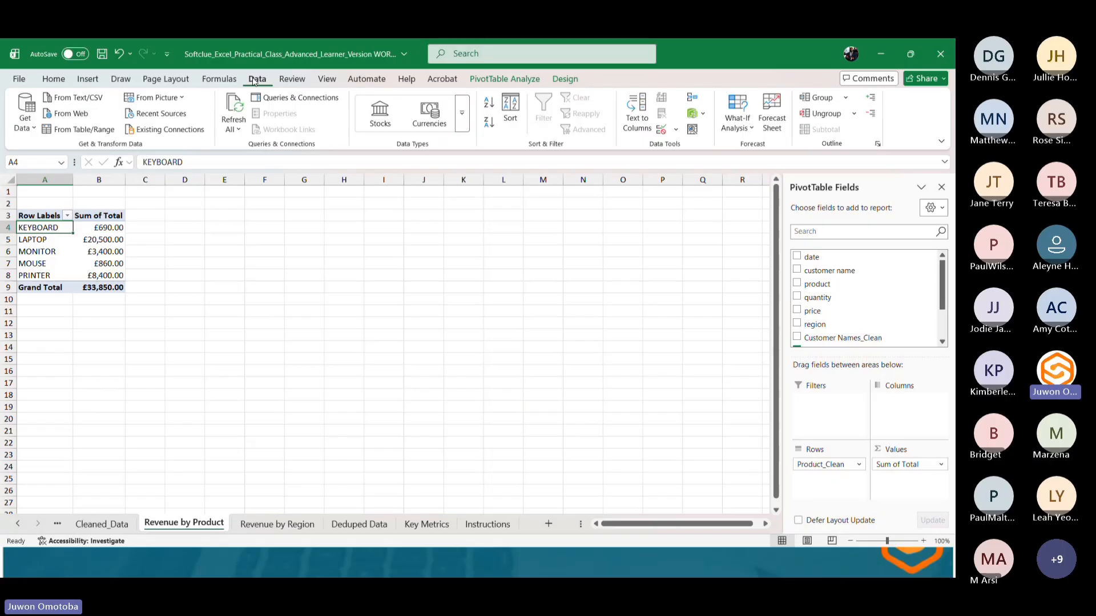
click(304, 83)
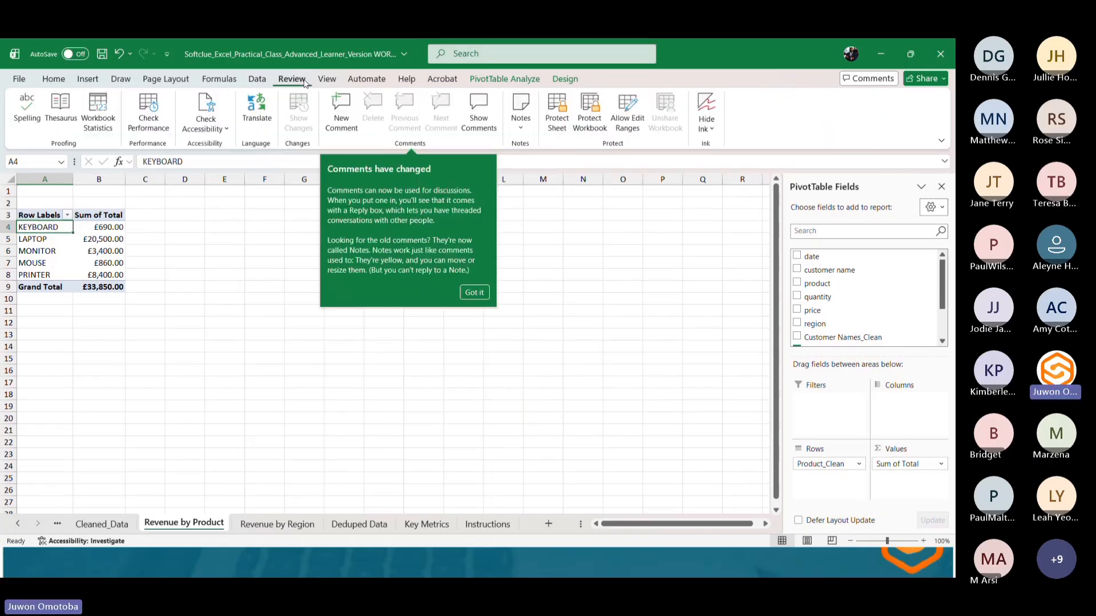
click(327, 80)
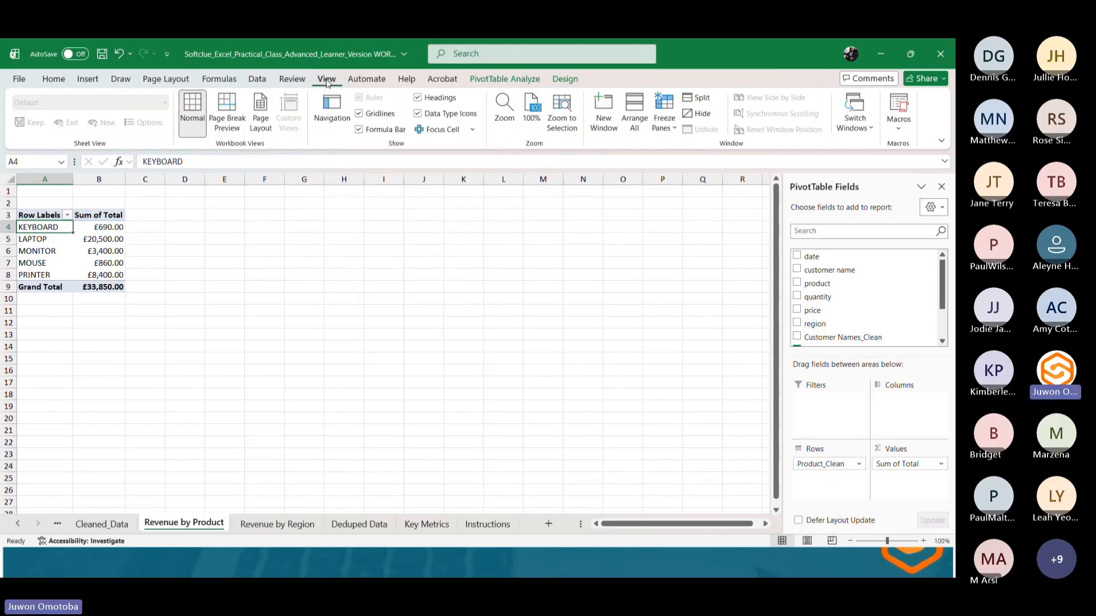
click(373, 80)
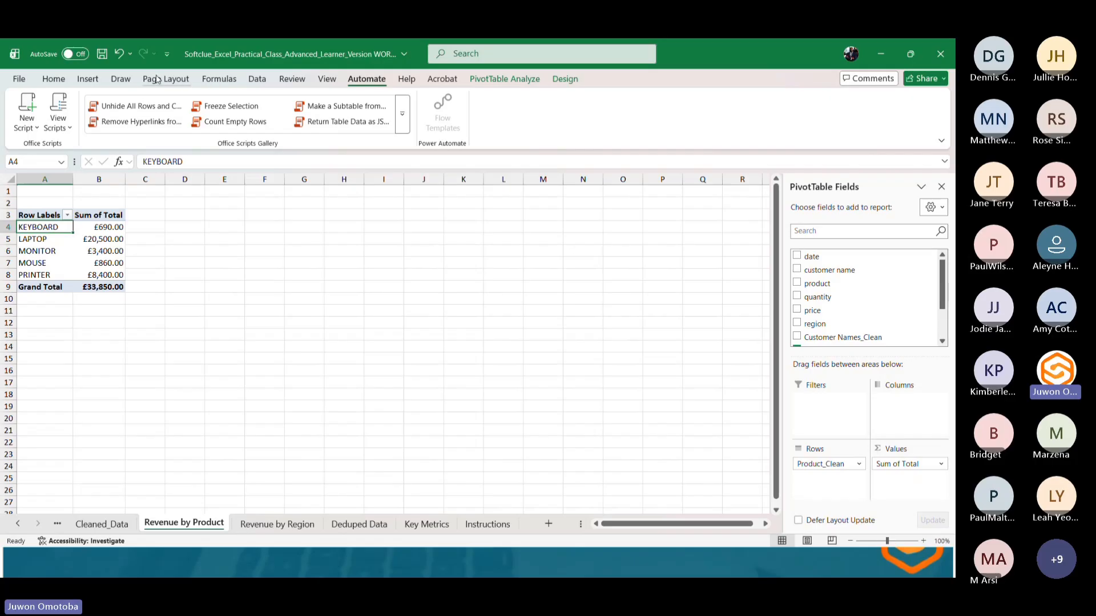
click(87, 79)
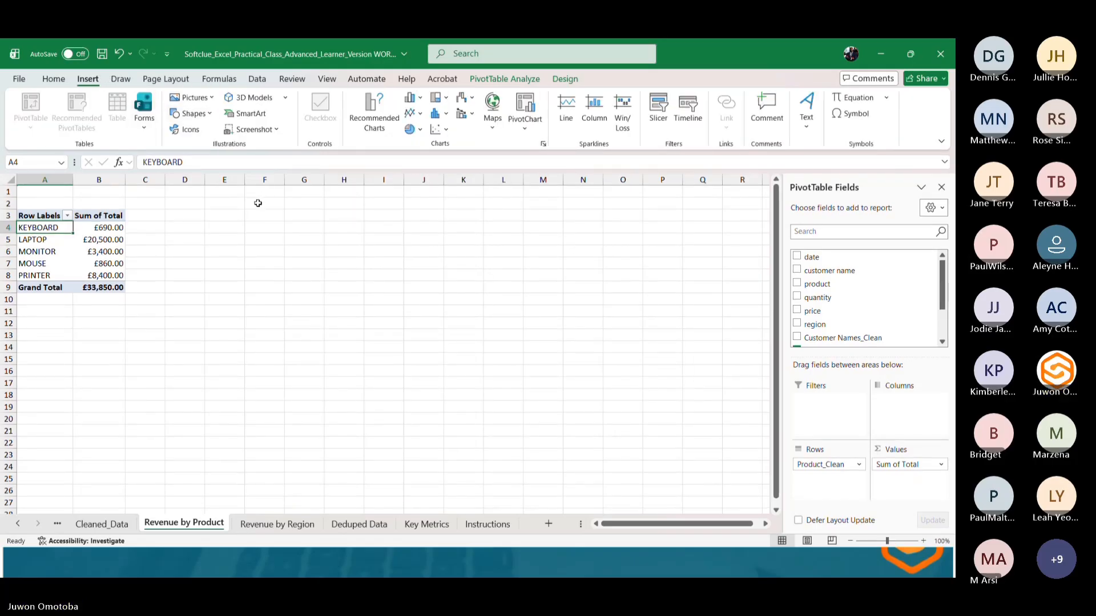
Insert a 3-D Clustered Column PivotChart from the product revenue PivotTable and enlarge it.
click(422, 99)
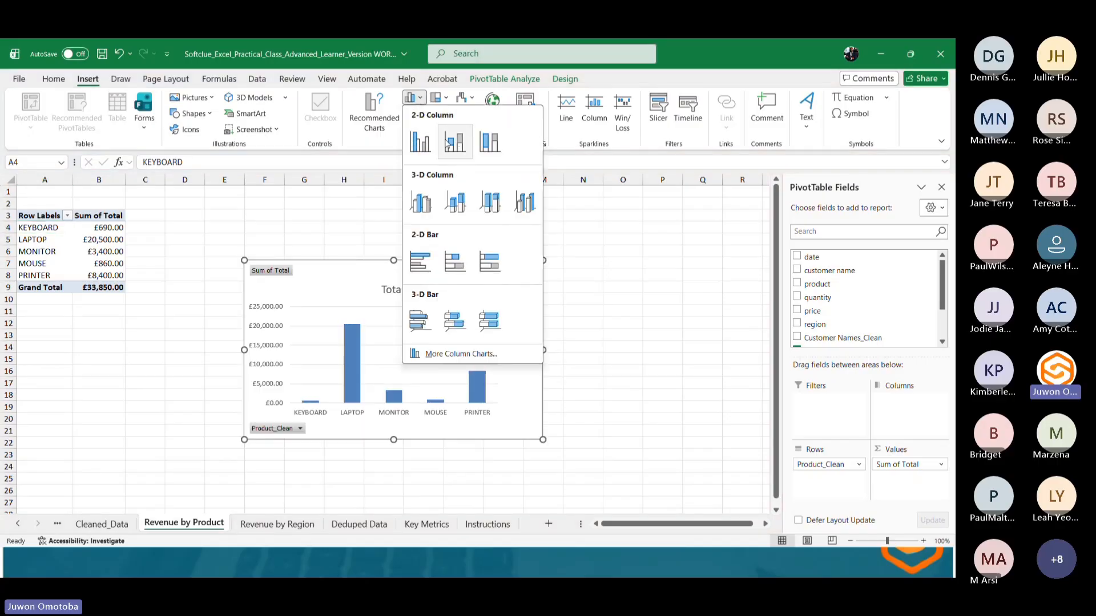
click(413, 207)
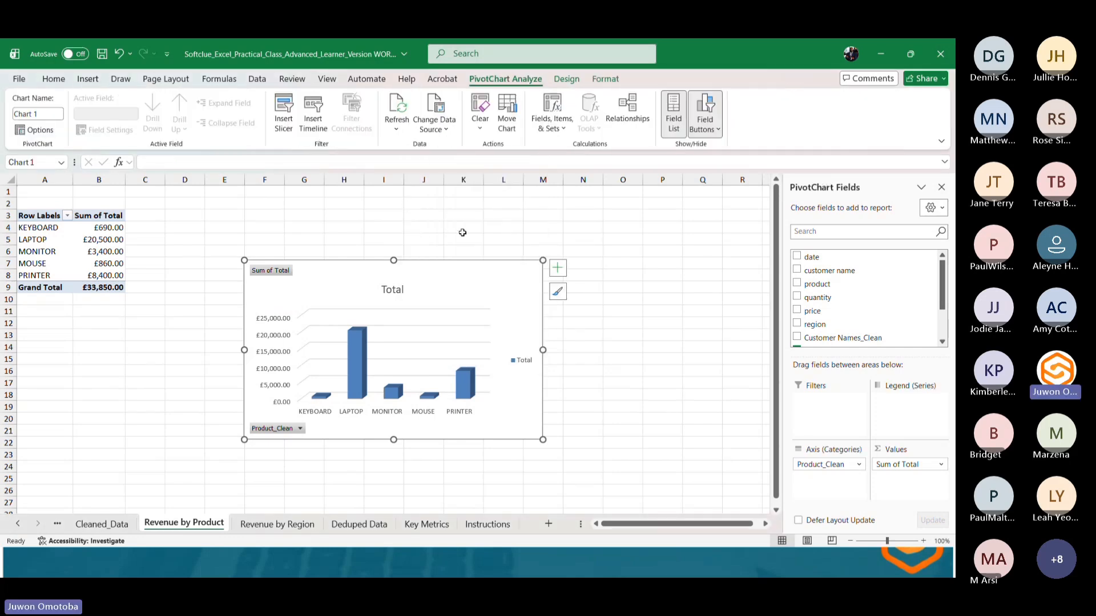
drag(542, 260, 591, 211)
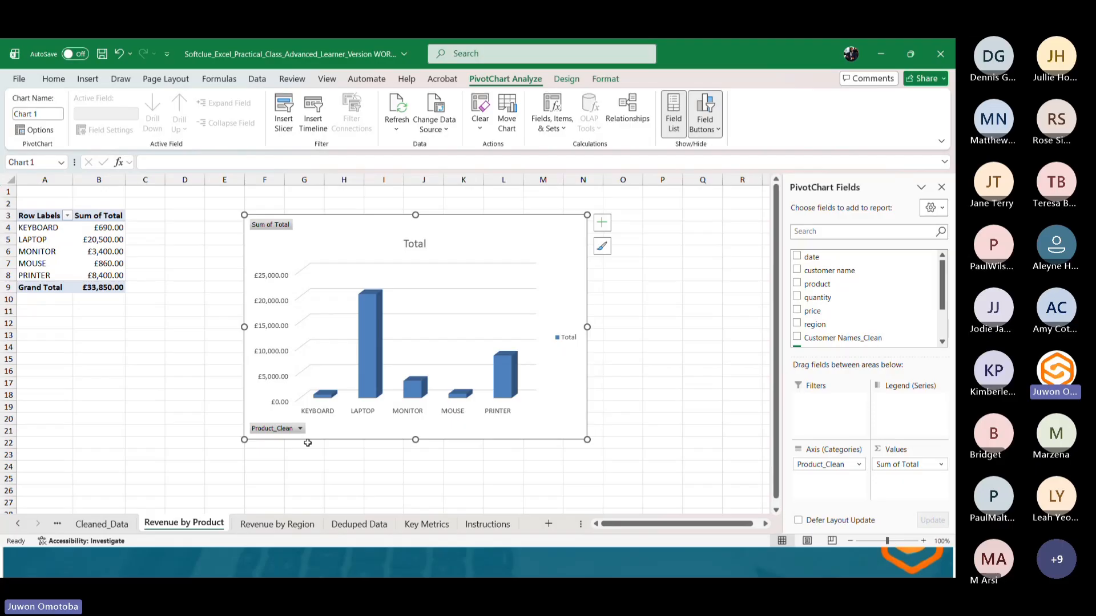
Move the product revenue chart up and left so it sits beside the PivotTable.
click(57, 524)
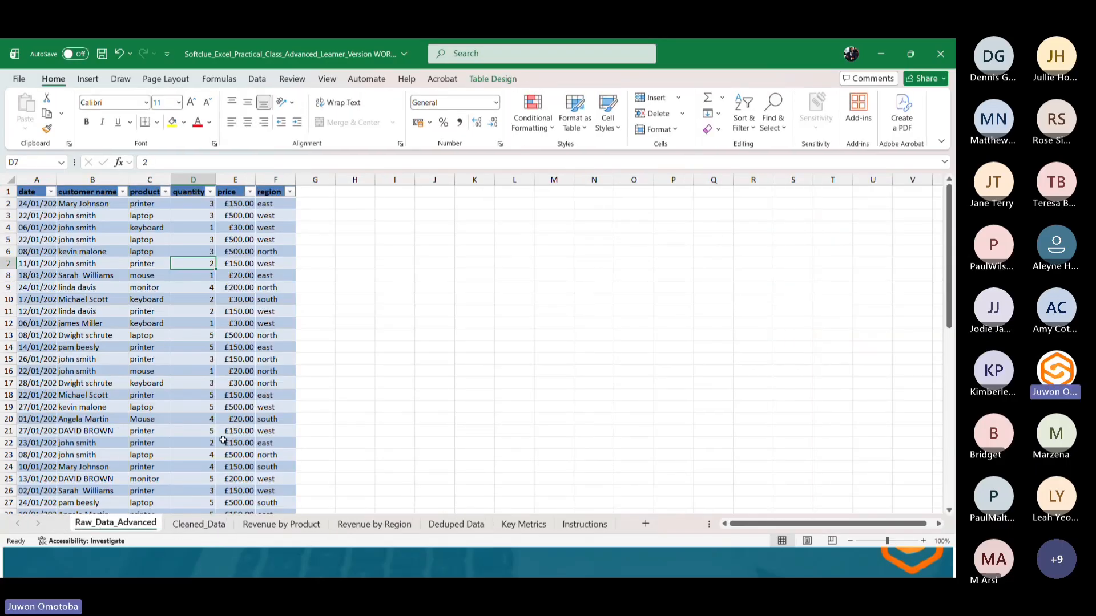
click(307, 531)
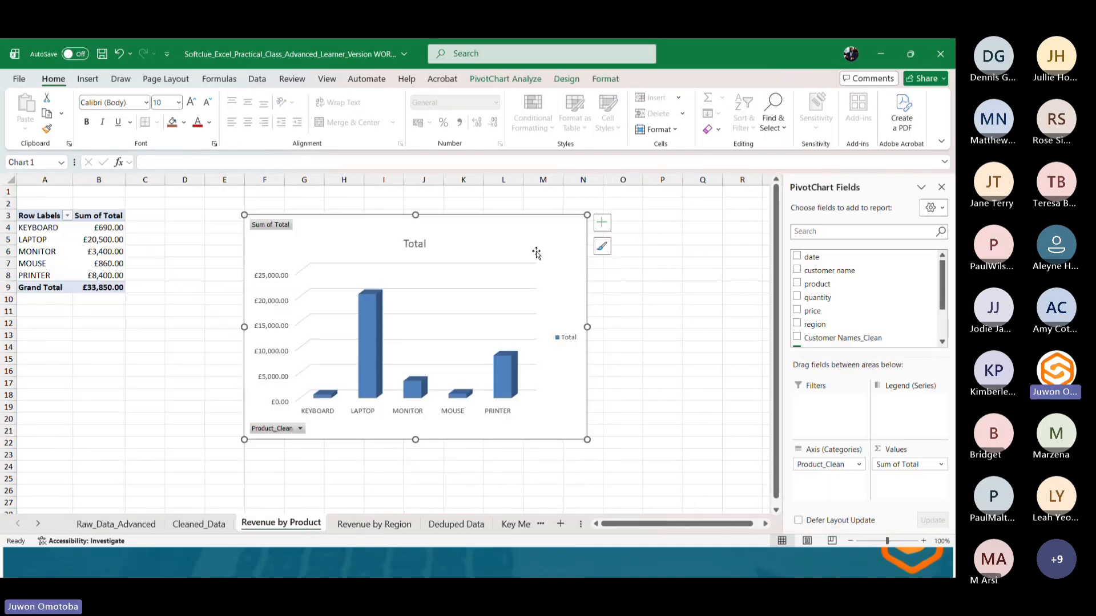
drag(525, 235, 467, 224)
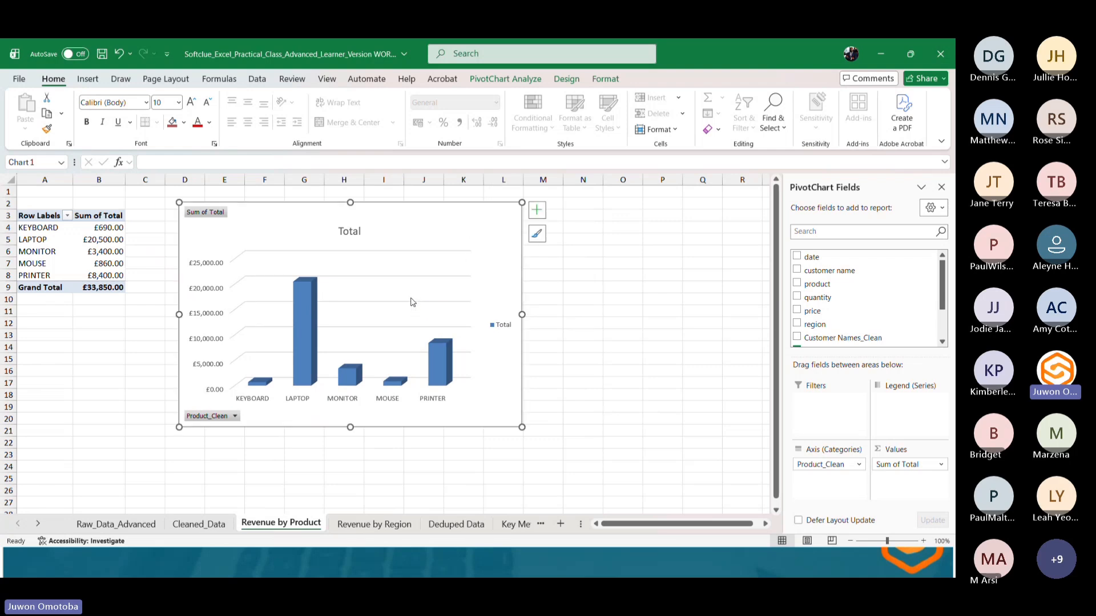
Apply chart Style 8 and a purple monochromatic colour palette to the product revenue chart.
click(535, 238)
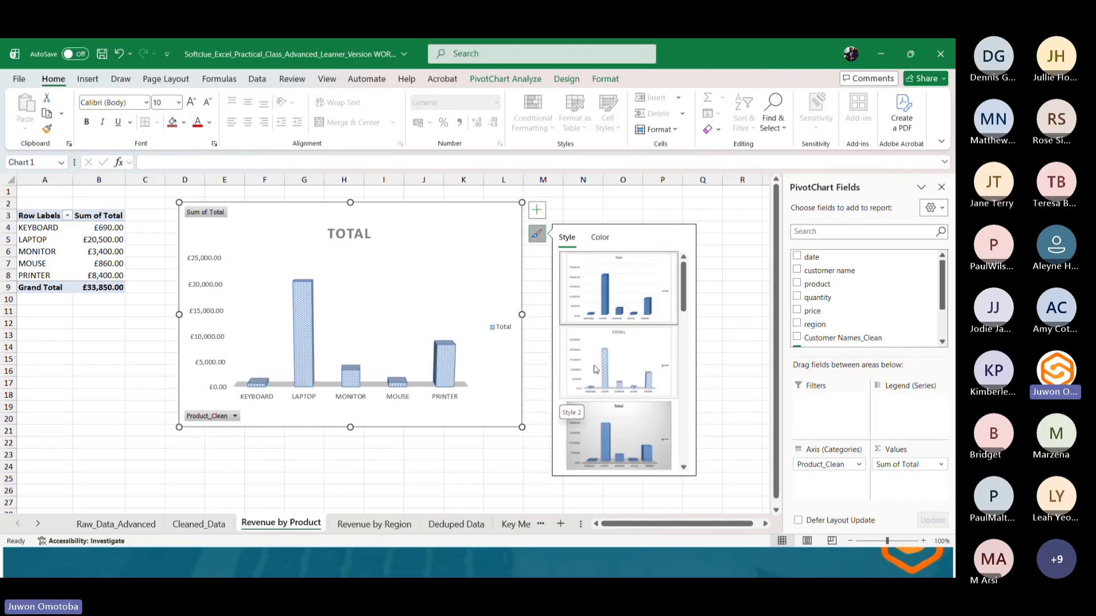
scroll(595, 369, down, 3)
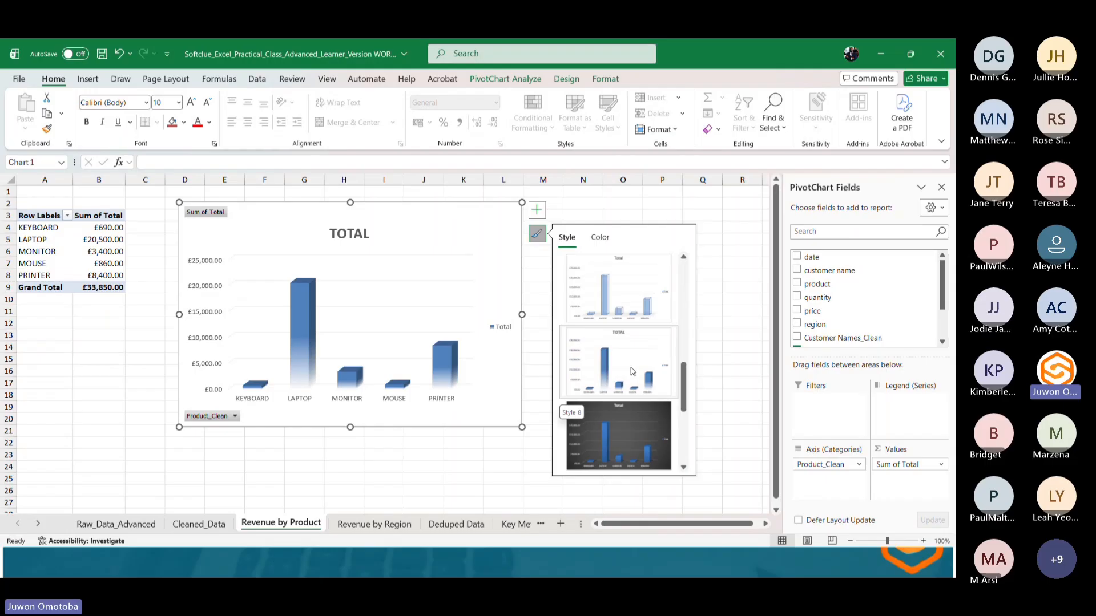
click(632, 371)
click(599, 237)
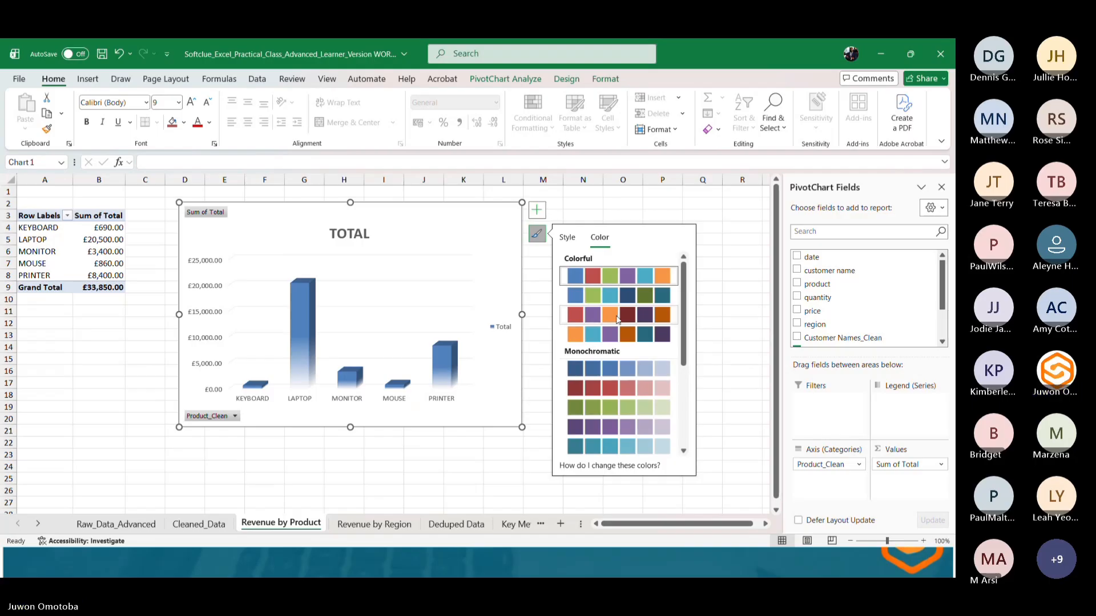
click(611, 313)
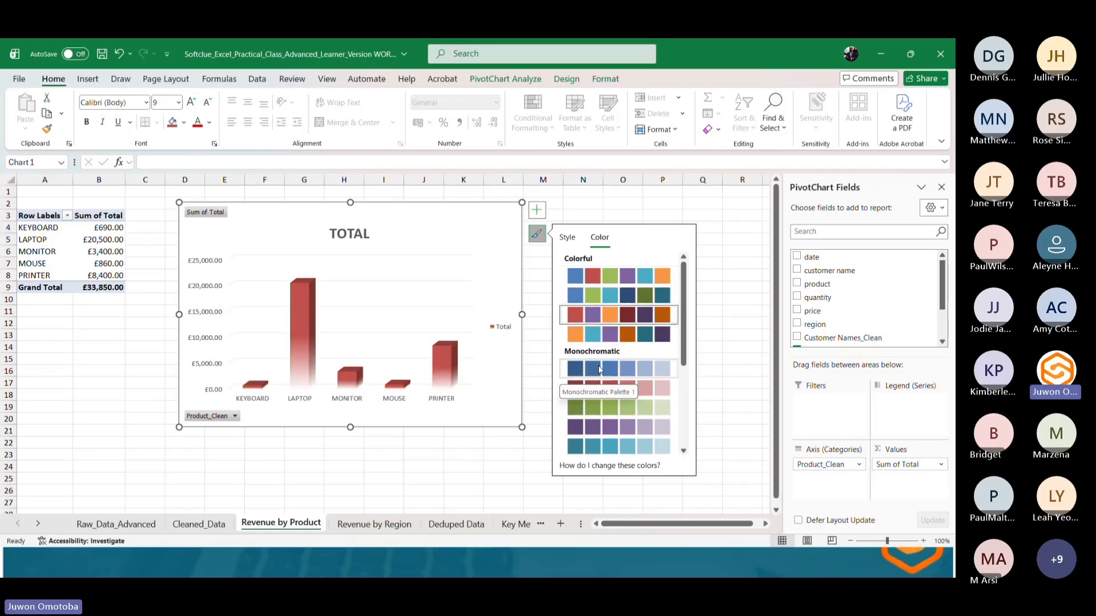
scroll(598, 365, down, 3)
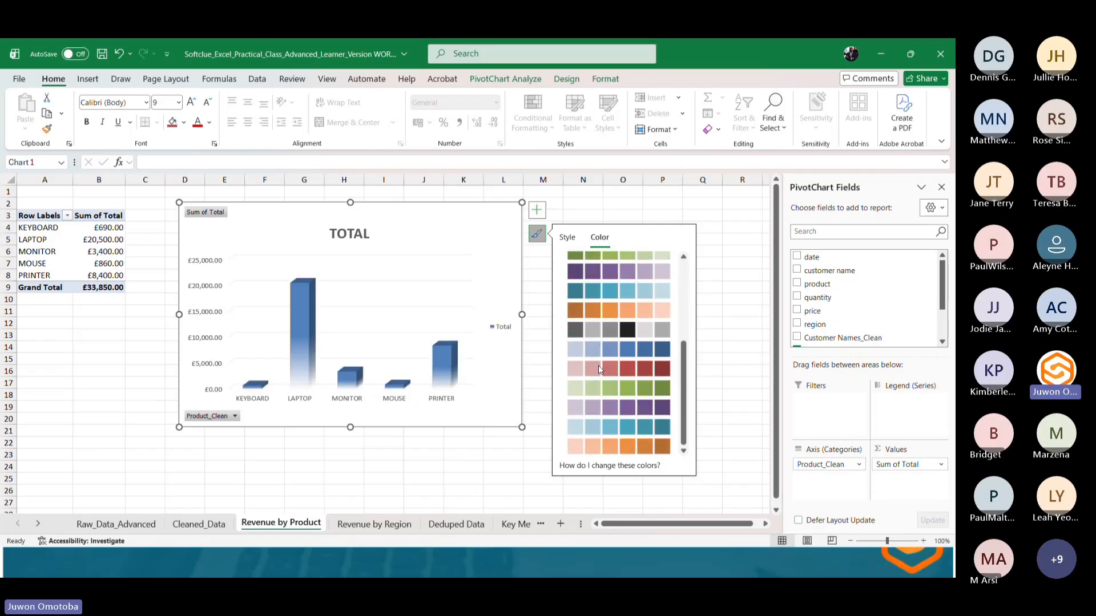
click(628, 403)
click(409, 446)
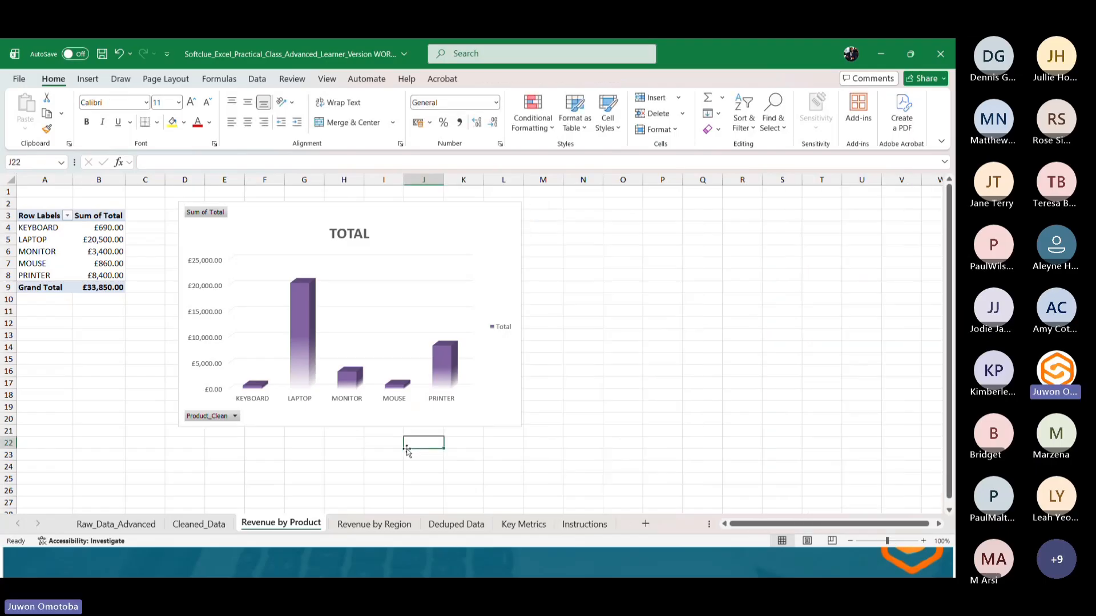
On the Revenue by Region sheet, insert a 3-D Pie PivotChart from the region PivotTable and move it up beside the table.
click(375, 524)
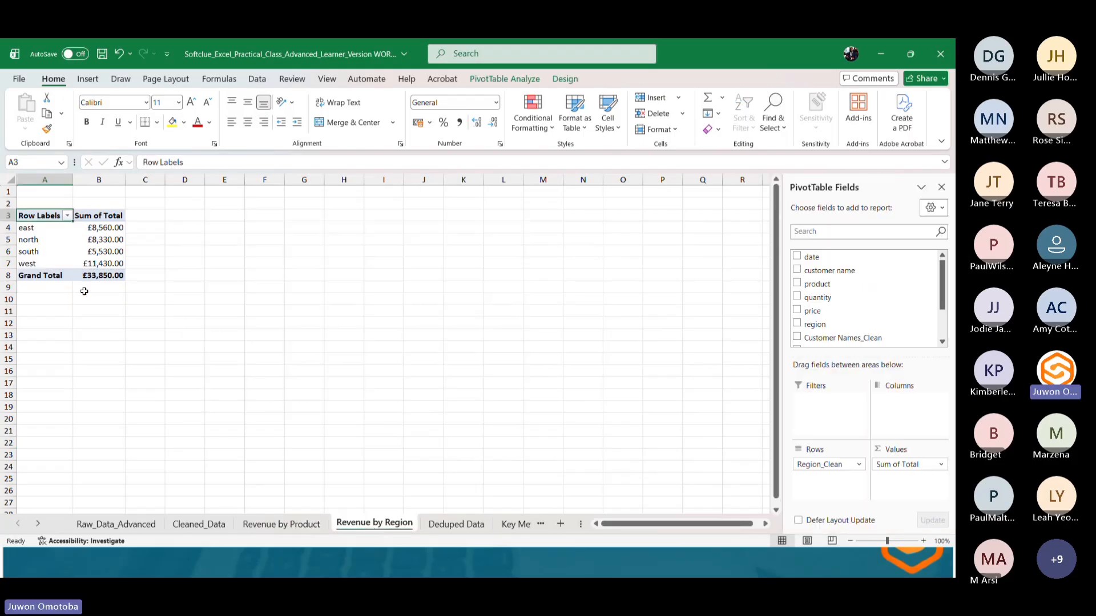
click(81, 84)
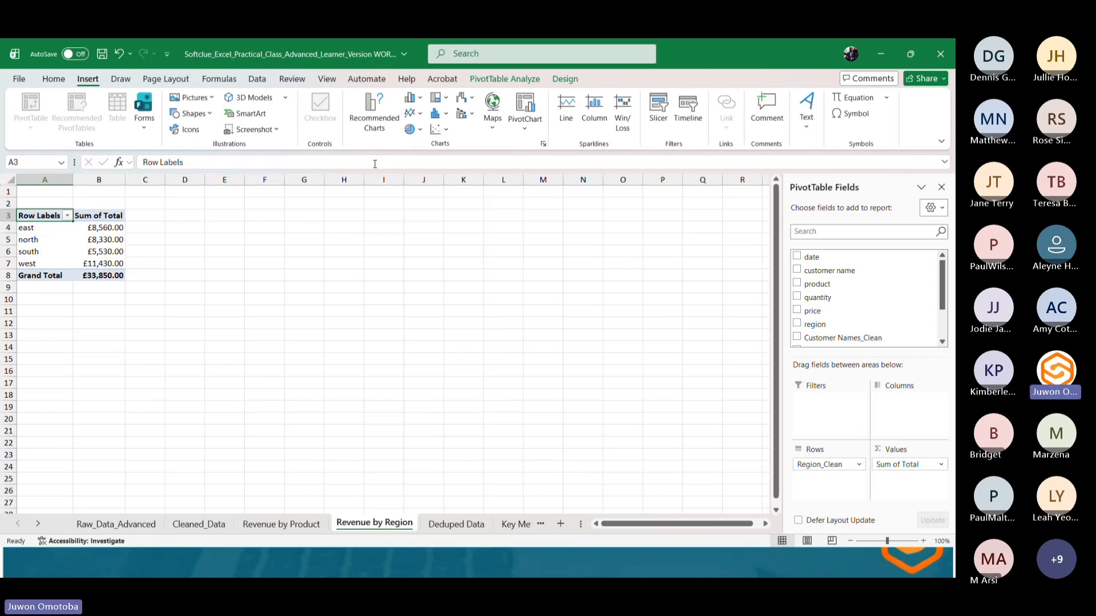
click(410, 129)
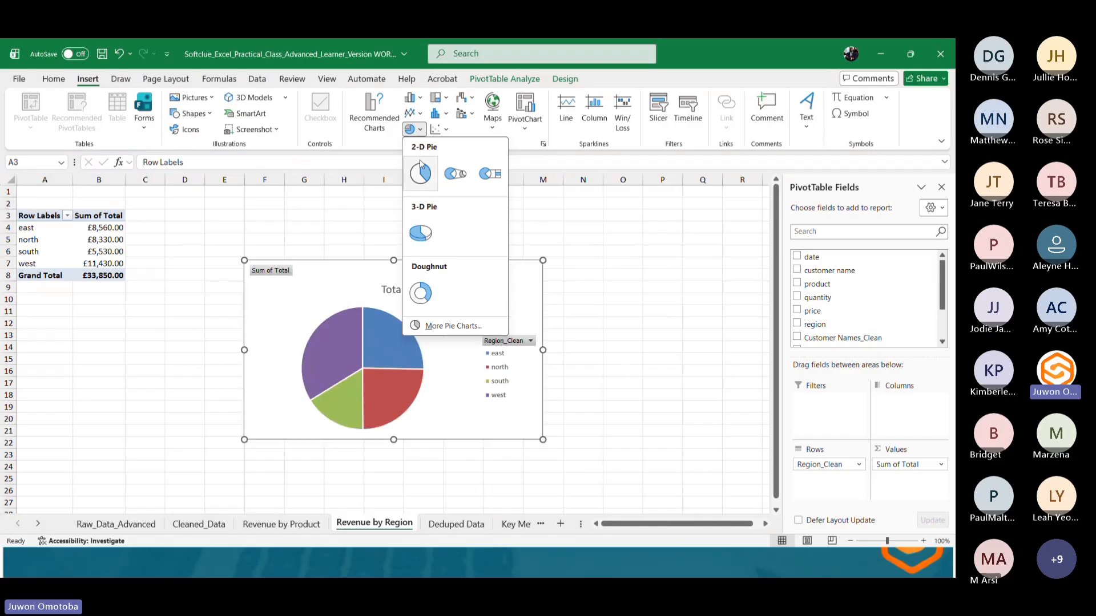
click(421, 233)
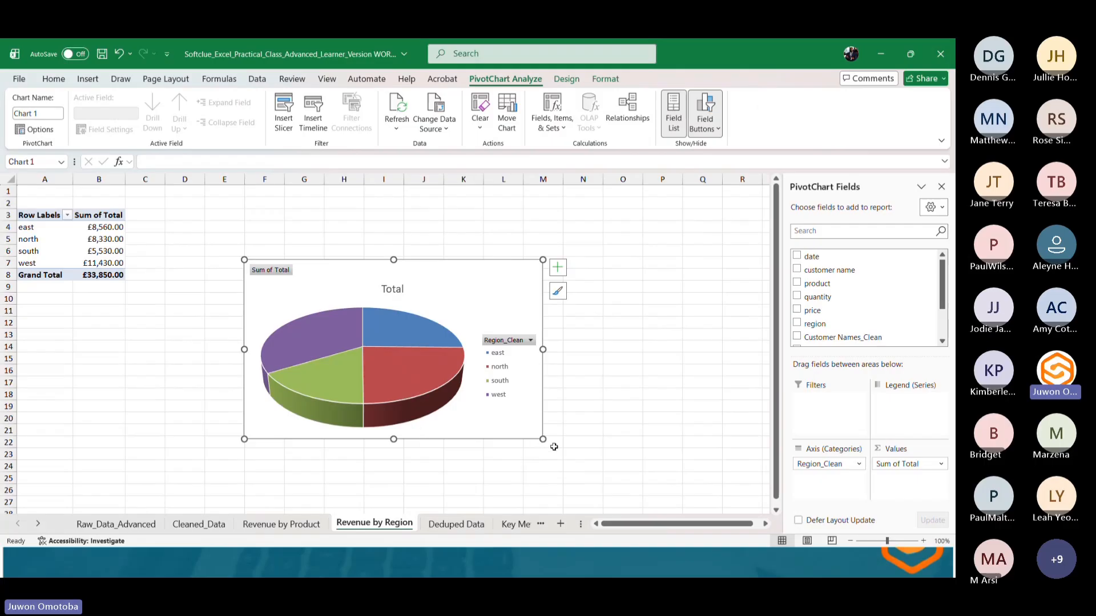
drag(466, 265, 430, 209)
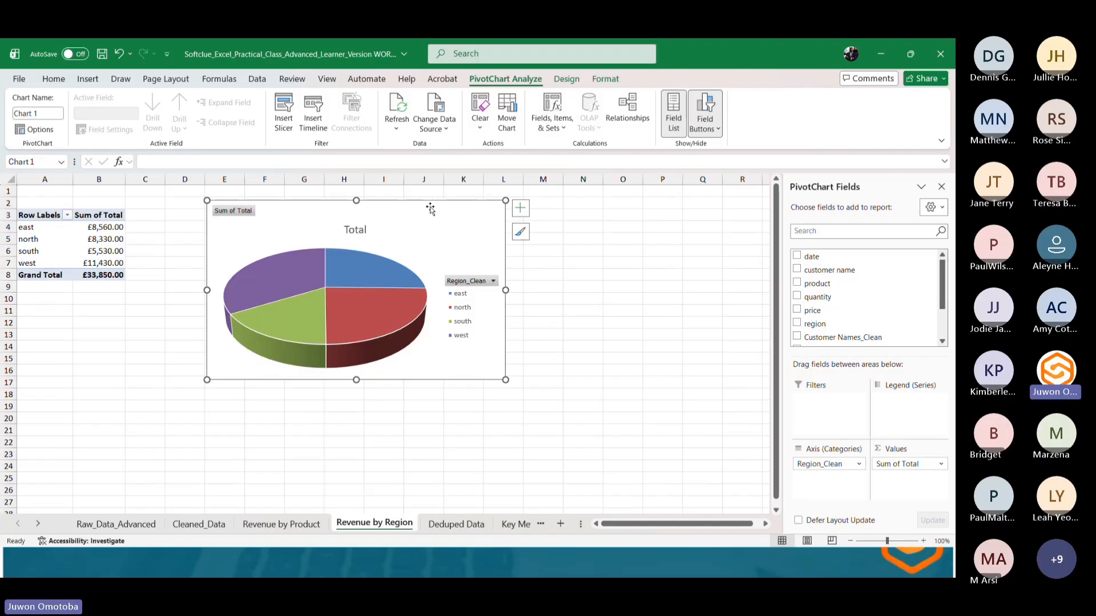
Retitle the pie chart Revenue by Region.
double_click(359, 230)
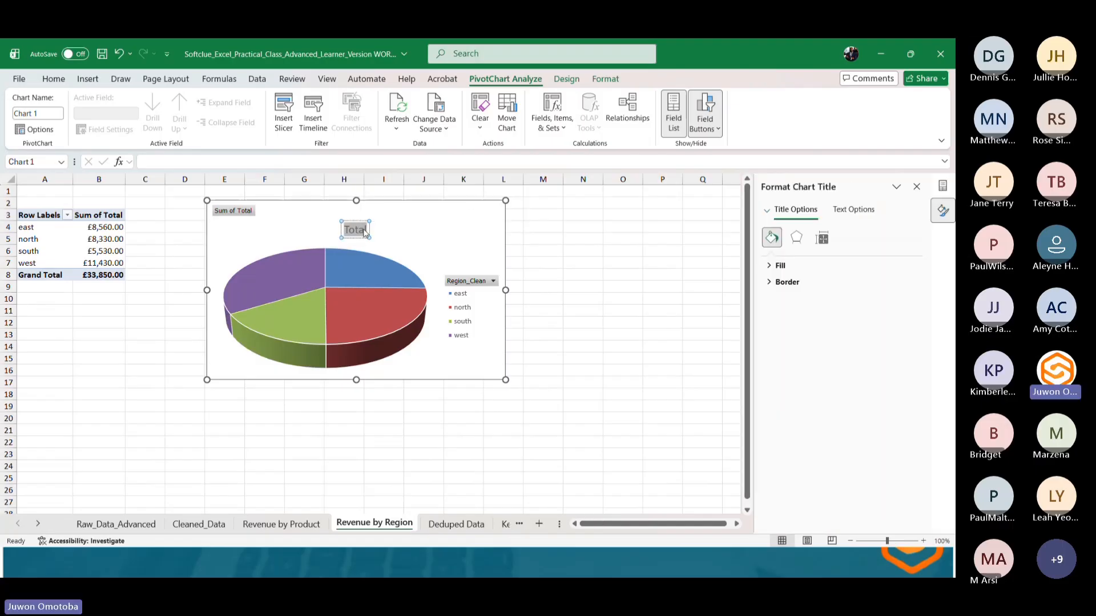
double_click(364, 230)
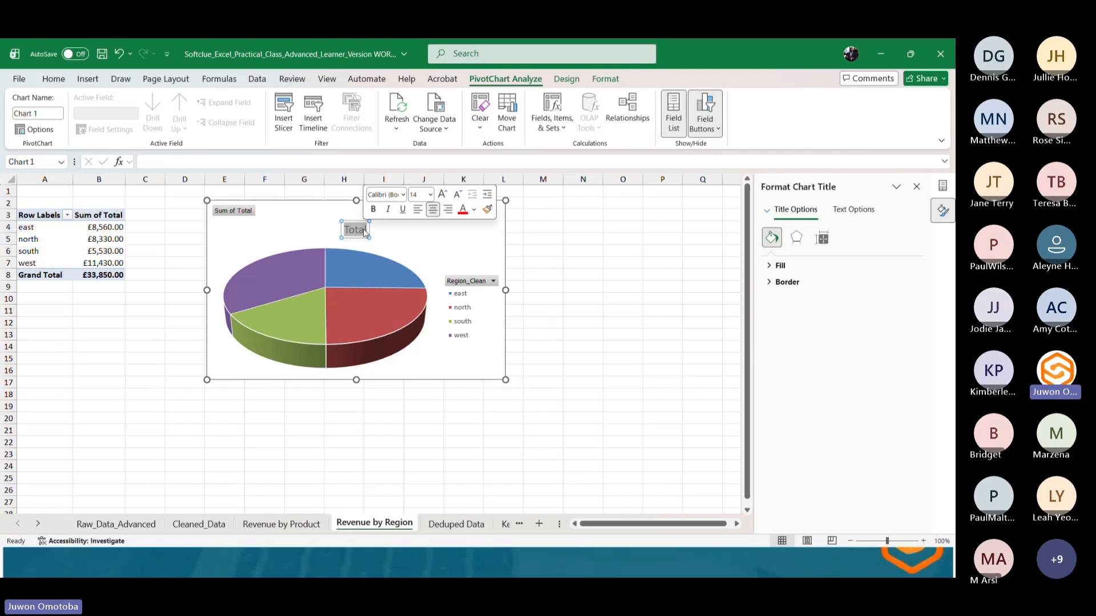
text(Reven)
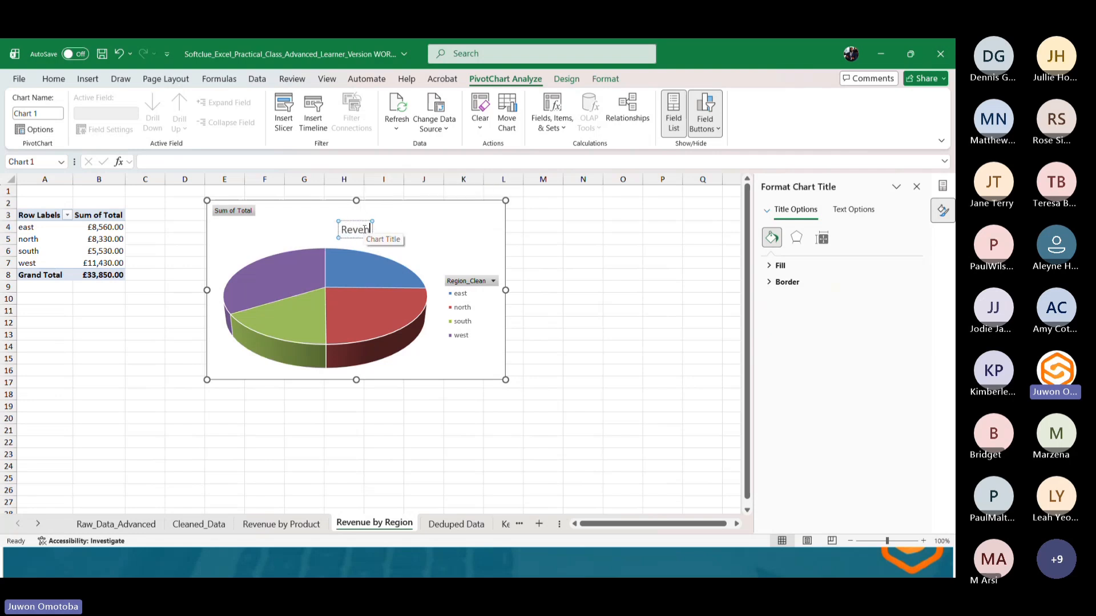
text(ue by Re)
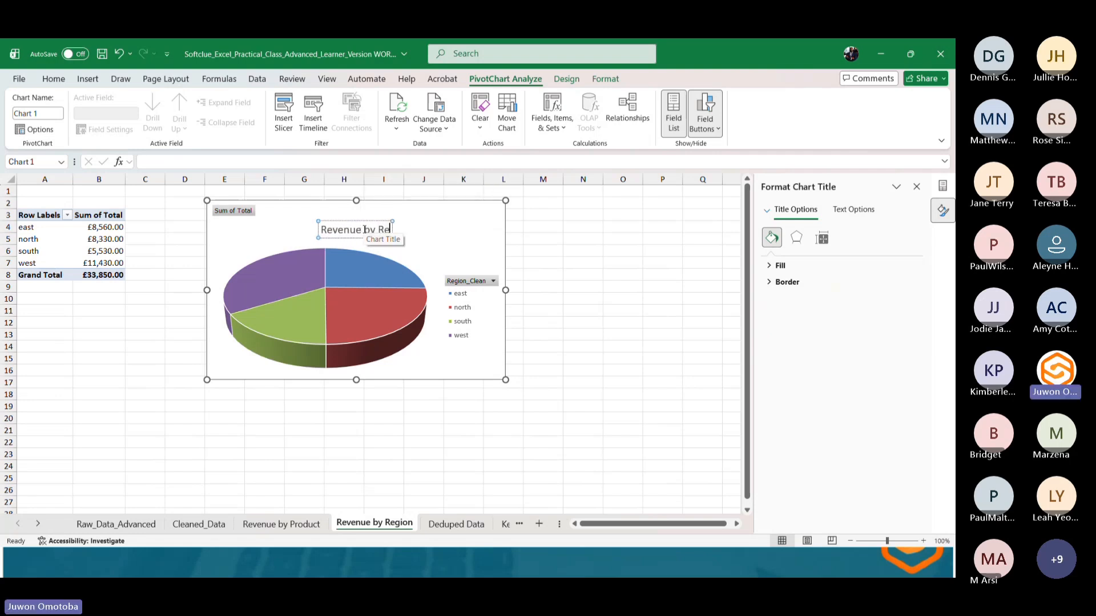
text(gion)
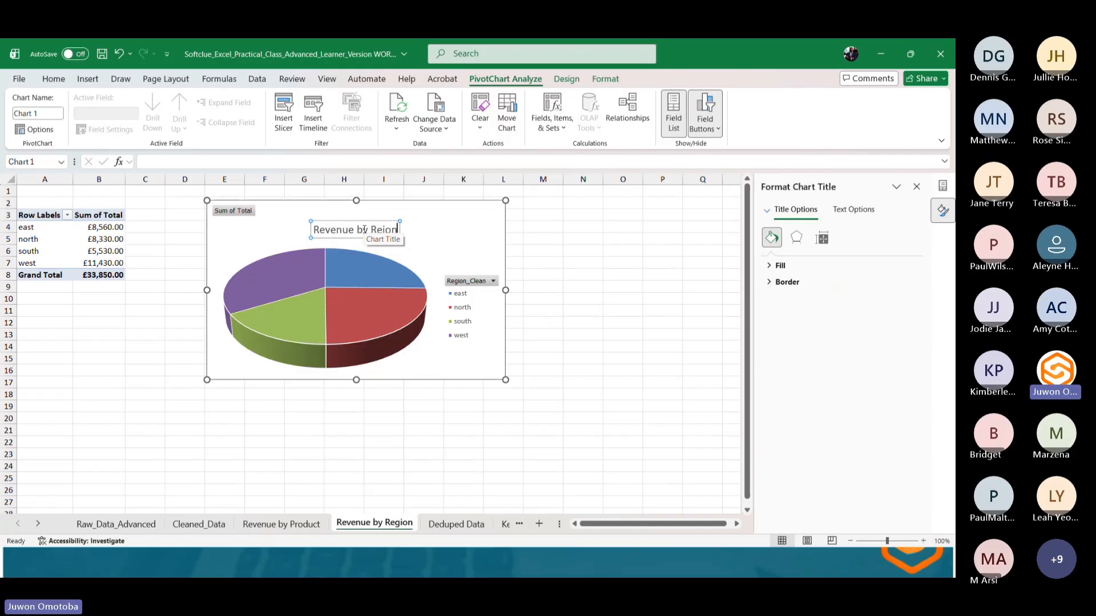
key(BackSpace)
key(BackSpace)
key(BackSpace)
text(gion)
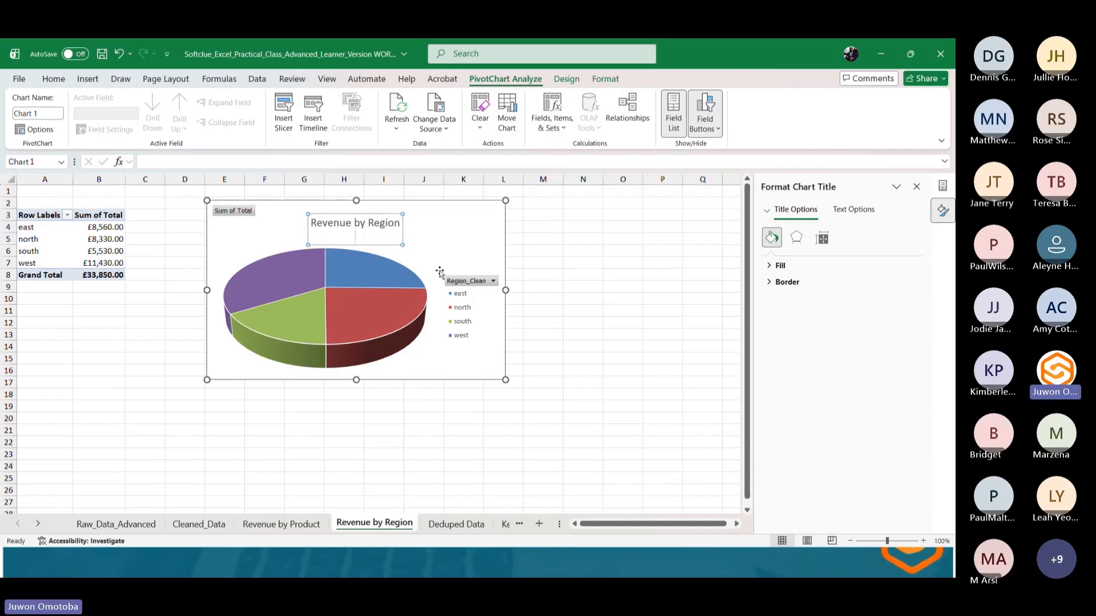
key(BackSpace)
click(516, 266)
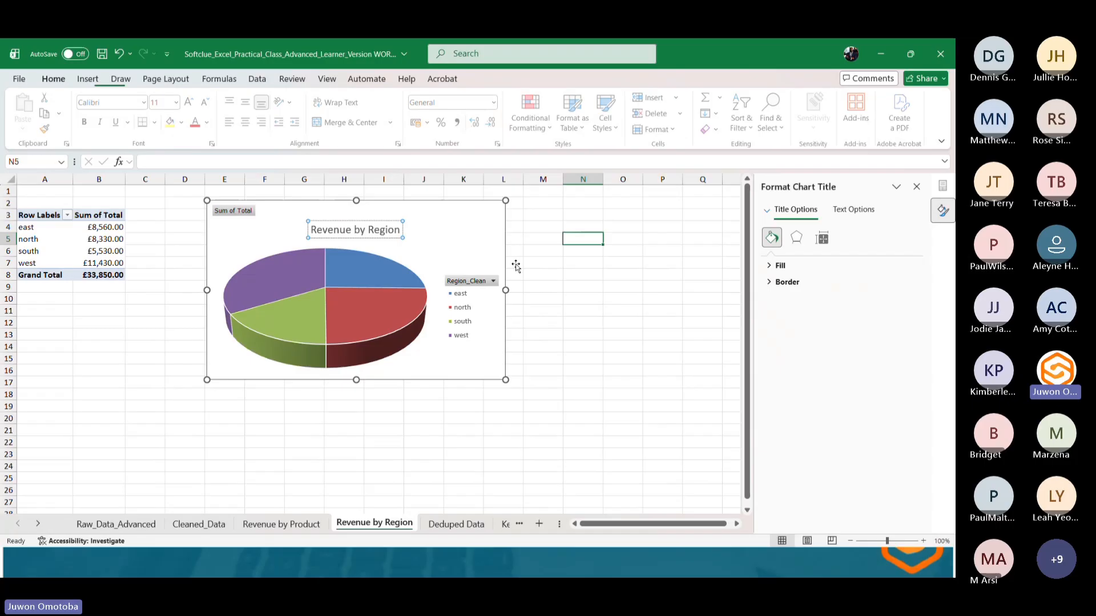
Fill the pie chart's plot area with a linear gradient.
click(433, 253)
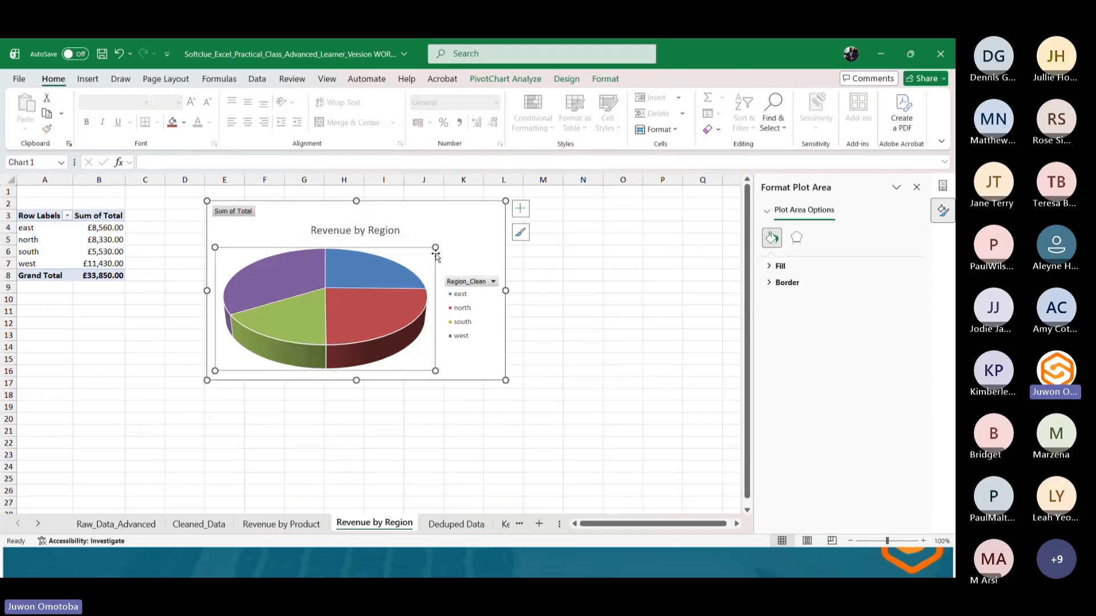
click(776, 266)
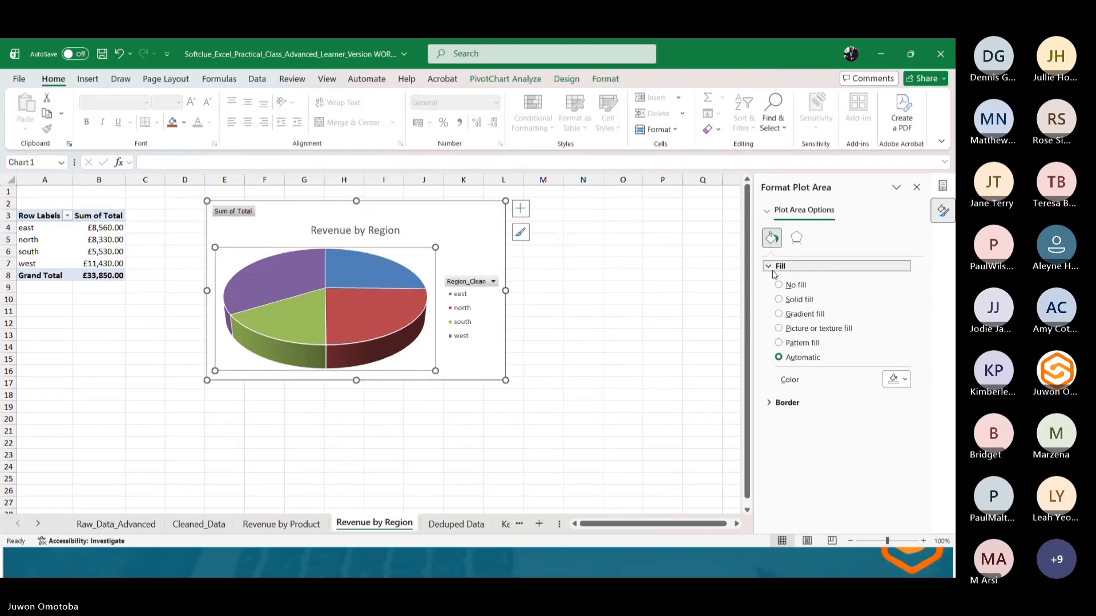
click(780, 314)
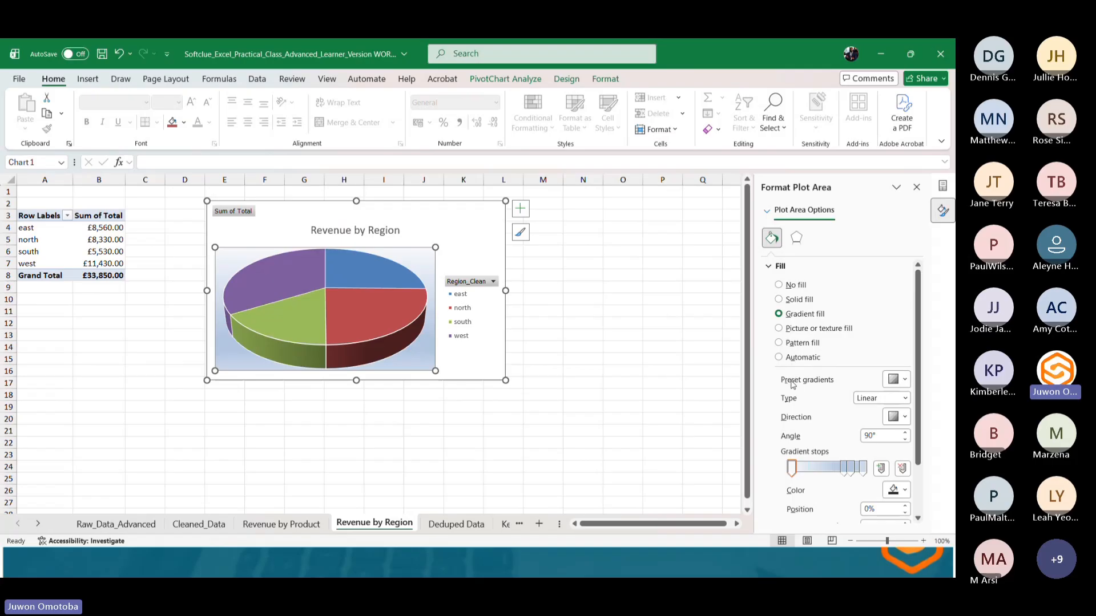
click(807, 468)
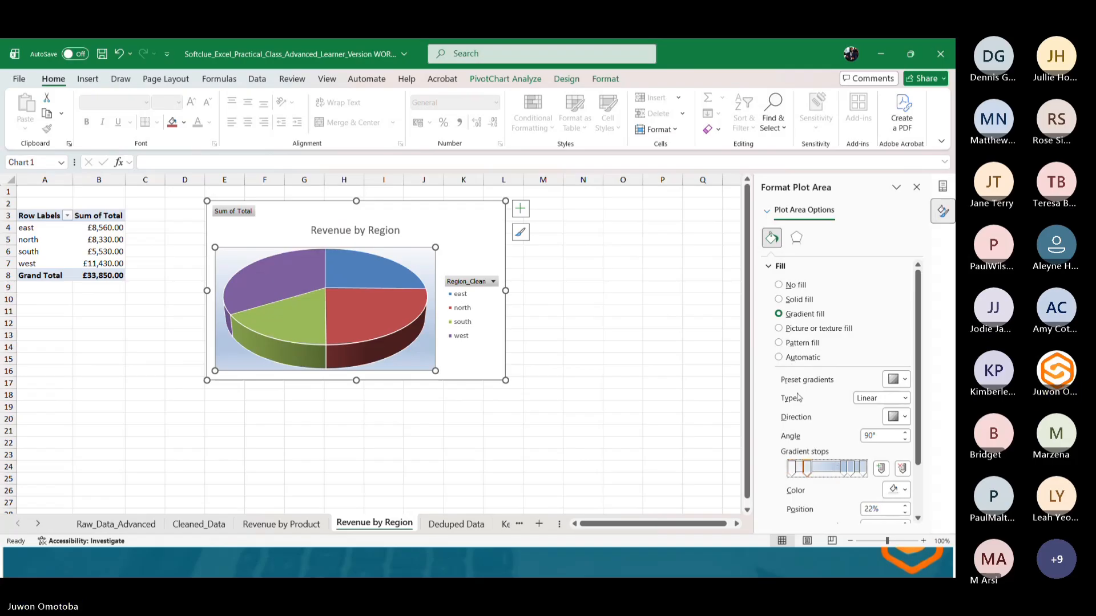
Give the plot area a gradient line border.
click(796, 238)
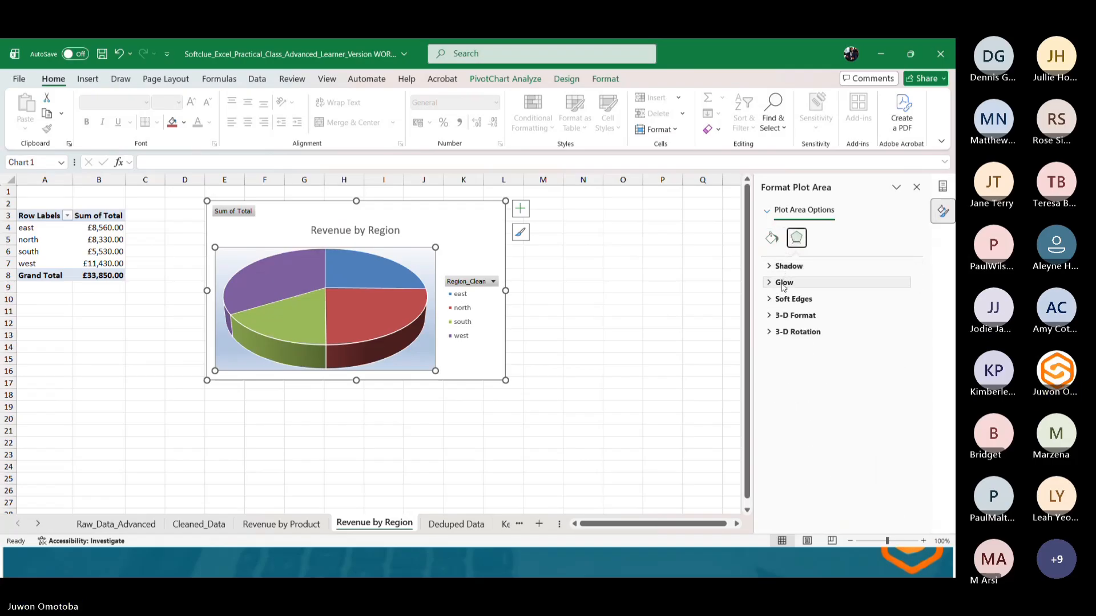
click(770, 238)
click(767, 266)
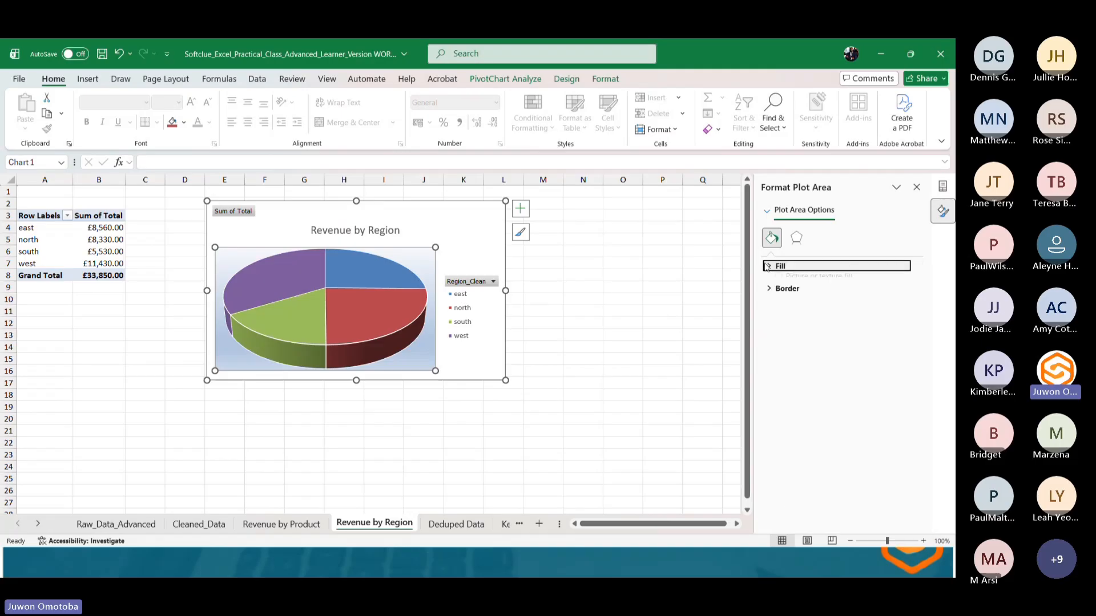
click(775, 283)
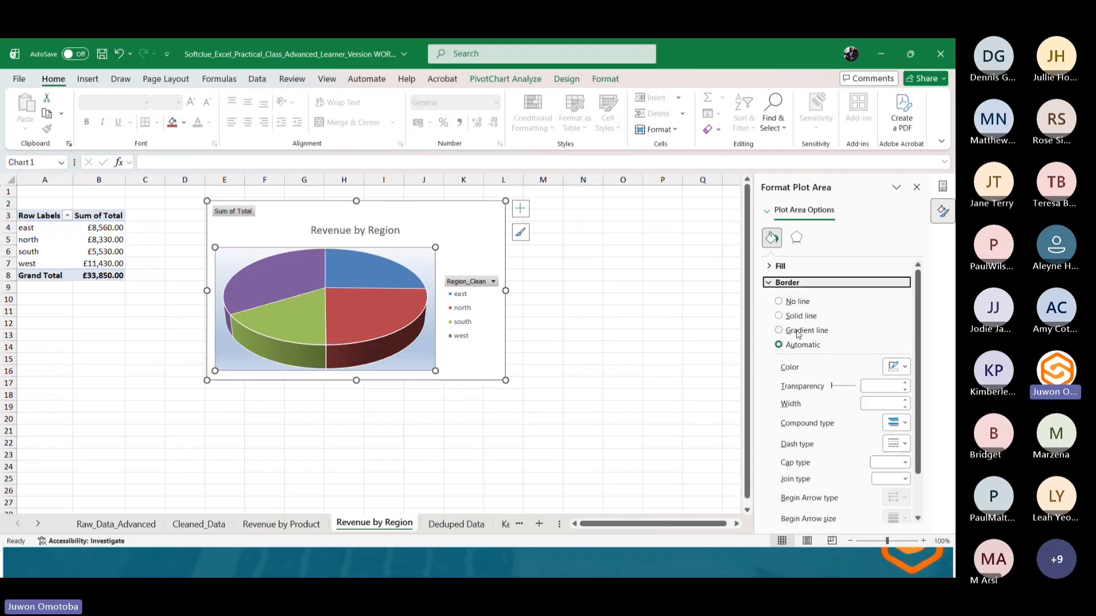
click(798, 329)
click(583, 299)
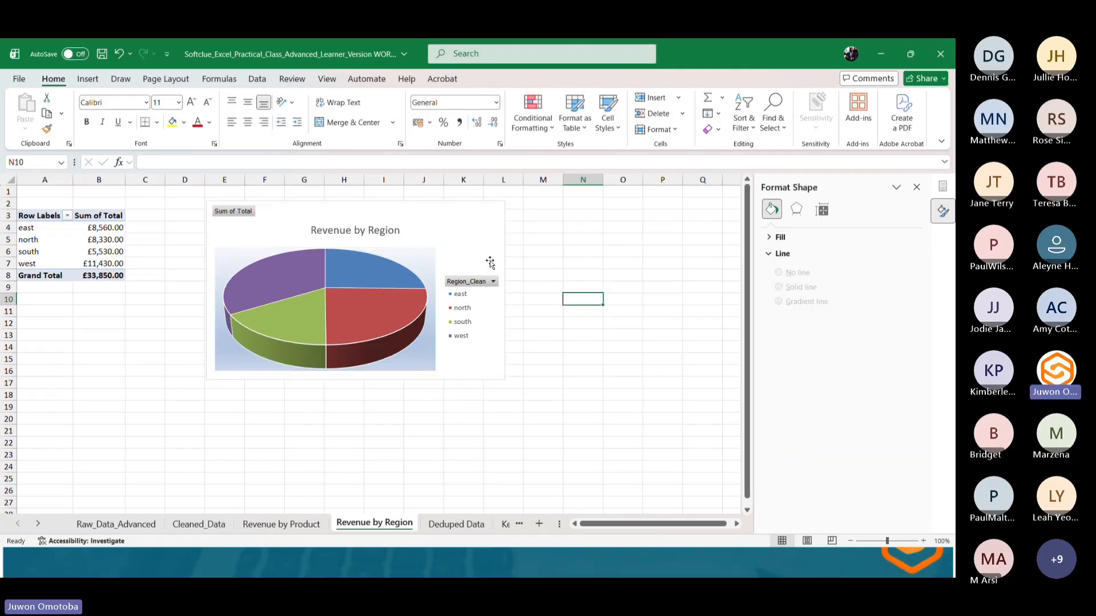
Lengthen the pie chart by extending its bottom edge downward.
click(484, 226)
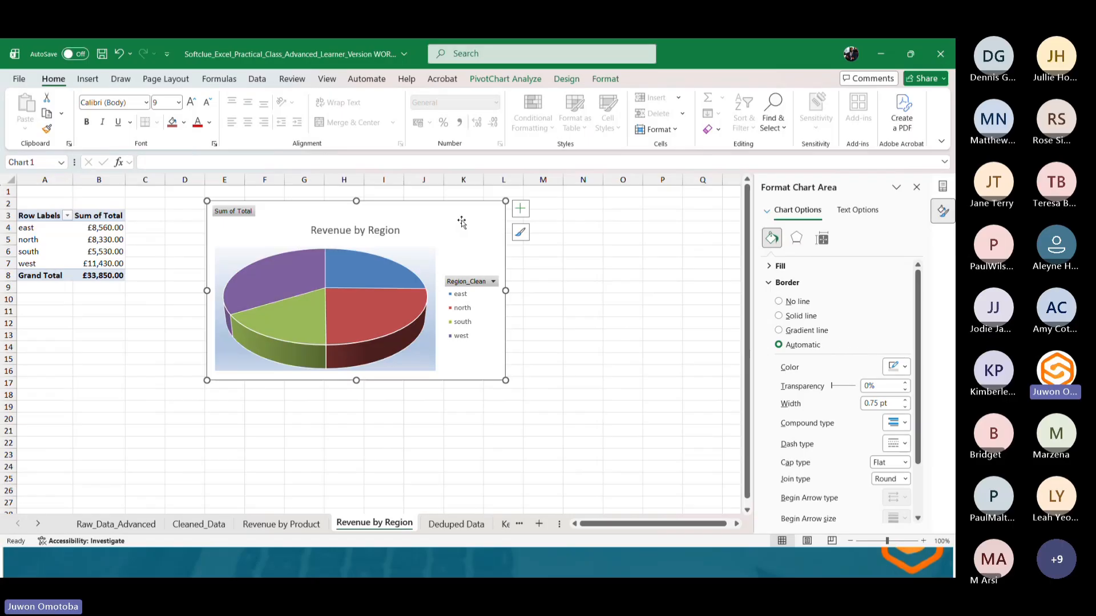
drag(356, 380, 360, 412)
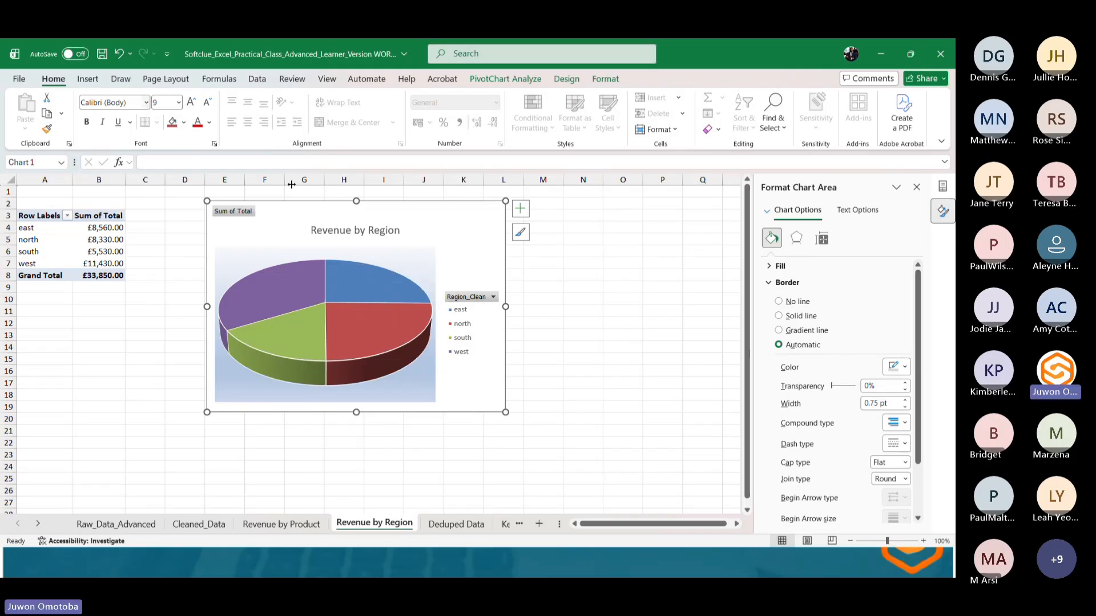
Move the plot area border's first gradient stop to 30%.
click(379, 248)
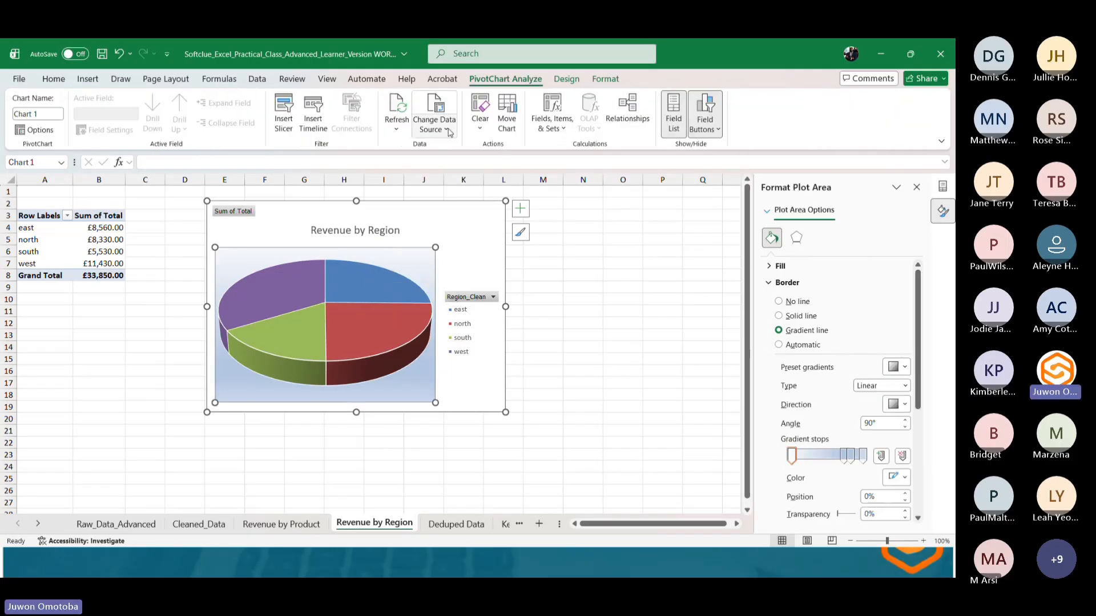
scroll(804, 342, down, 1)
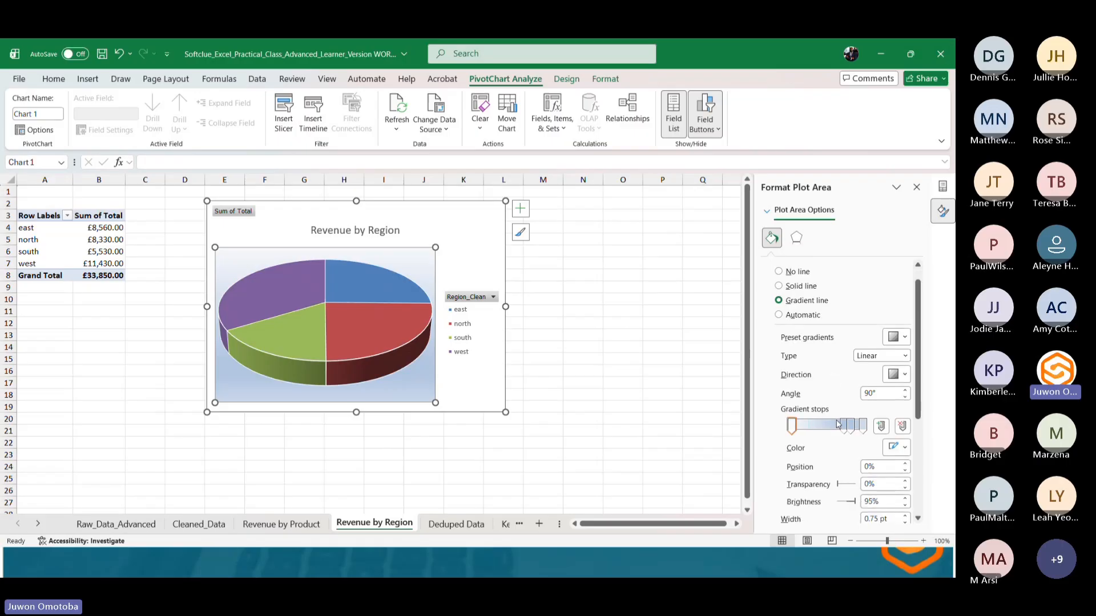
mouse_move(791, 425)
mouse_down()
mouse_move(837, 424)
mouse_move(812, 425)
mouse_up()
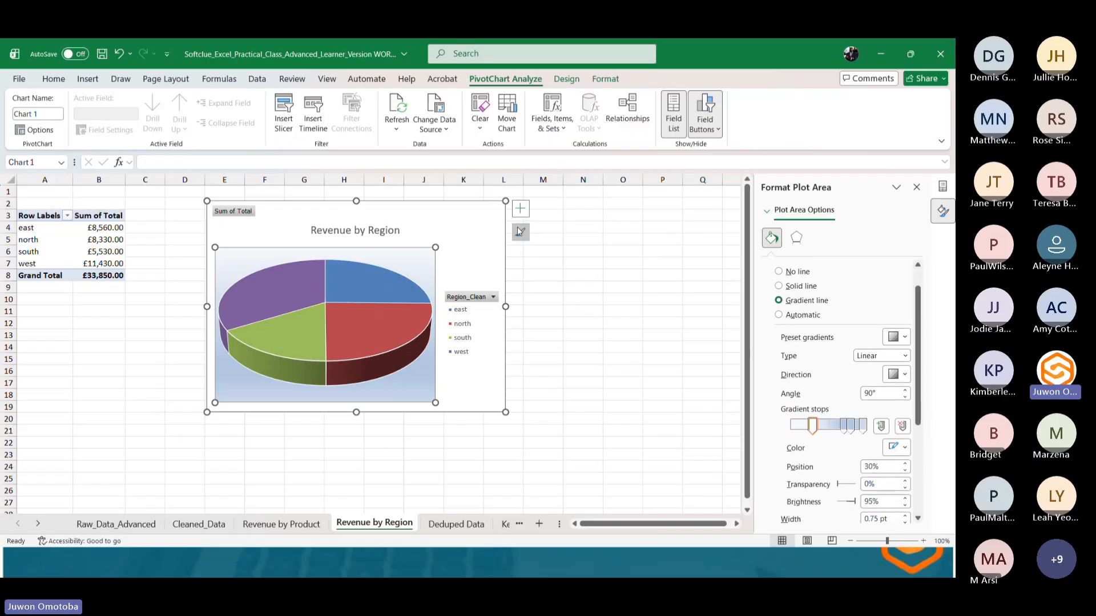
Apply a chart style with percentage data labels and a bold title to the pie chart.
click(519, 233)
scroll(597, 402, down, 5)
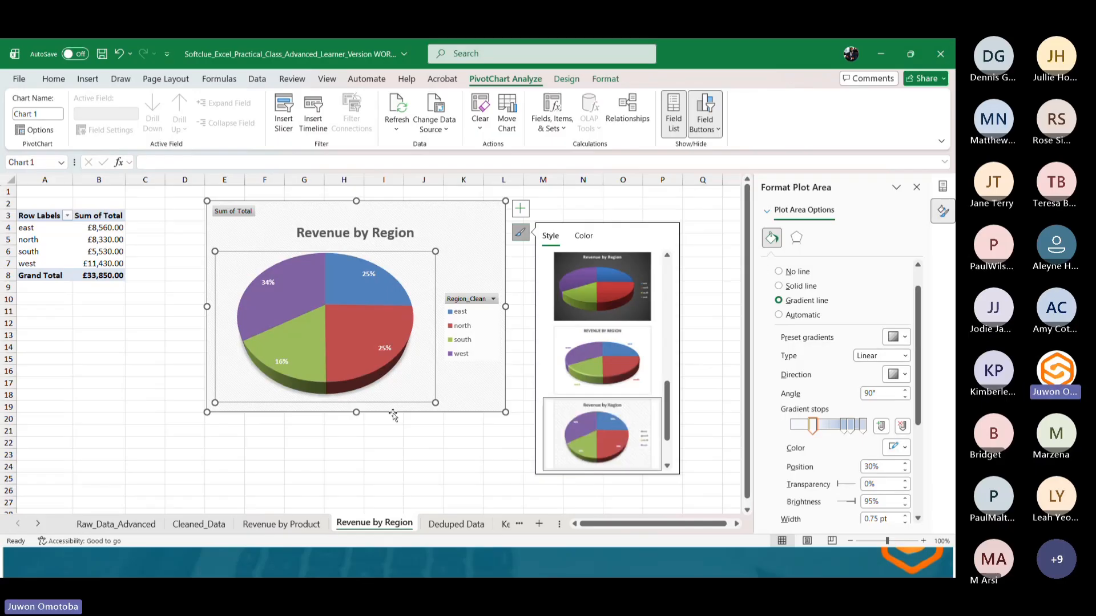
click(421, 434)
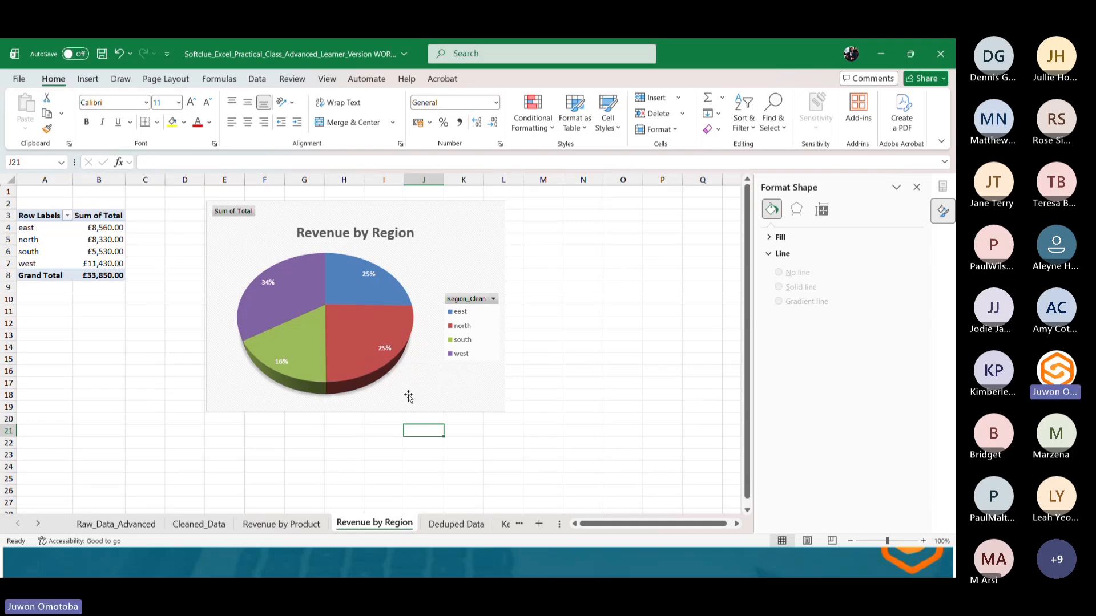
Return to the Revenue by Product sheet, then switch to the Chrome browser.
click(303, 524)
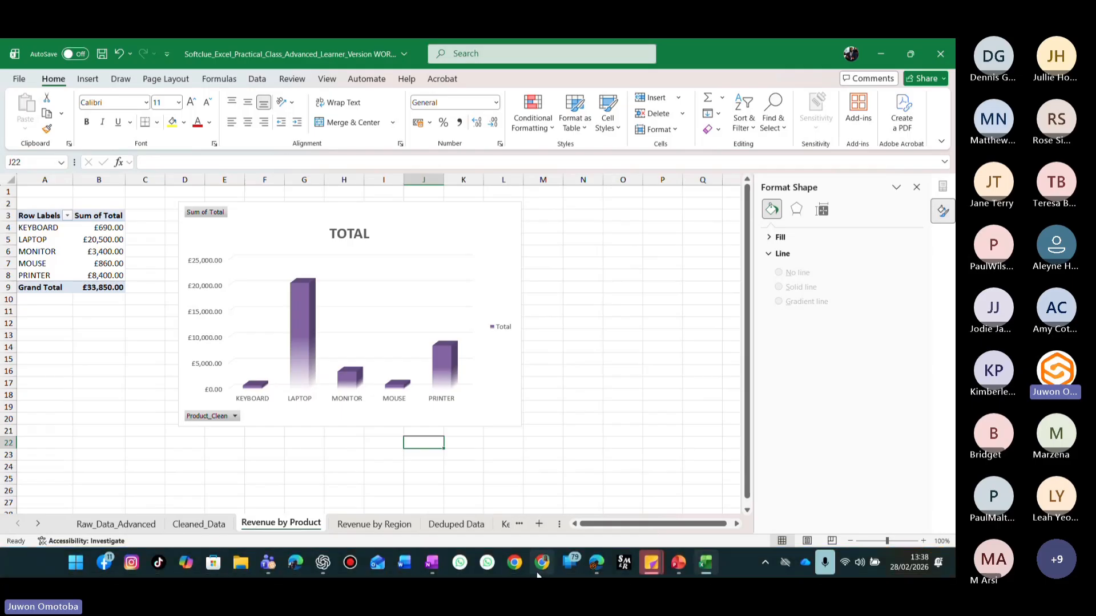
click(537, 572)
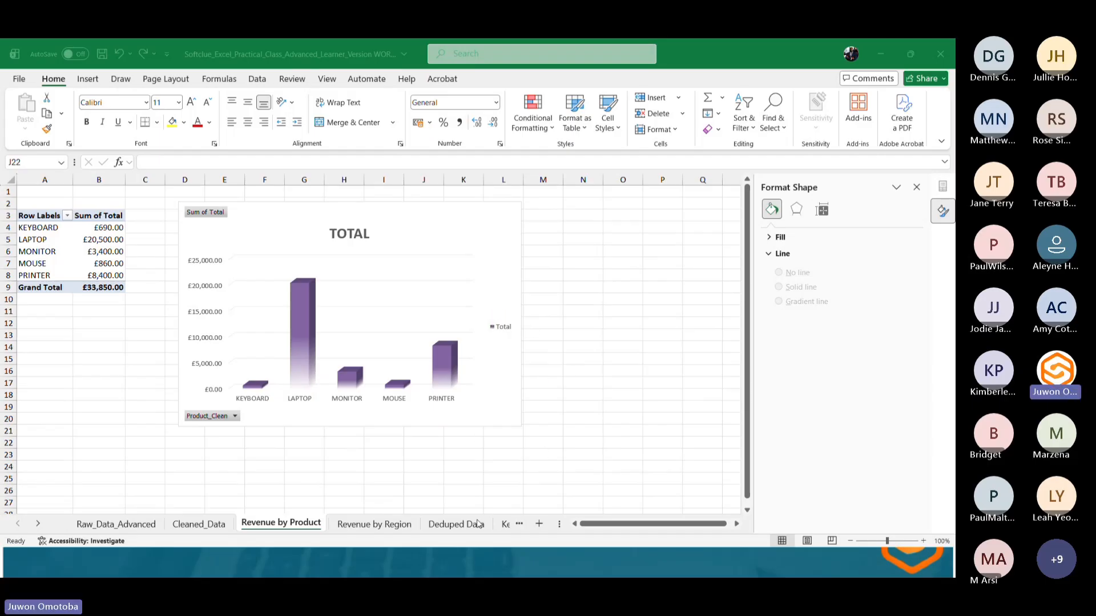
click(473, 565)
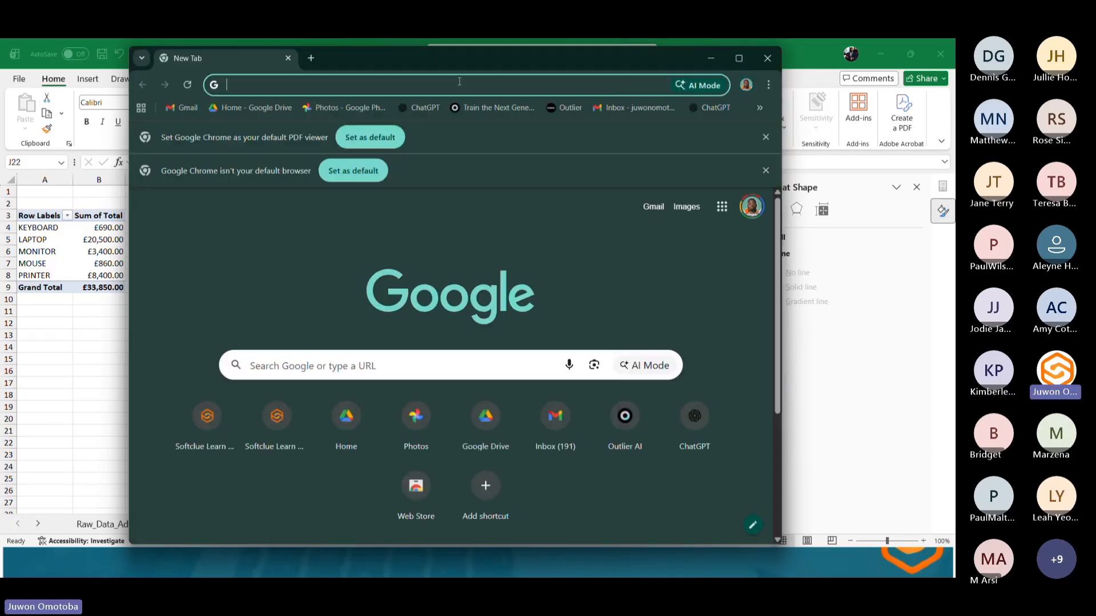
Open the Kaggle datasets page at kaggle.com/datasets, scroll through it, and maximize the browser window.
text(h)
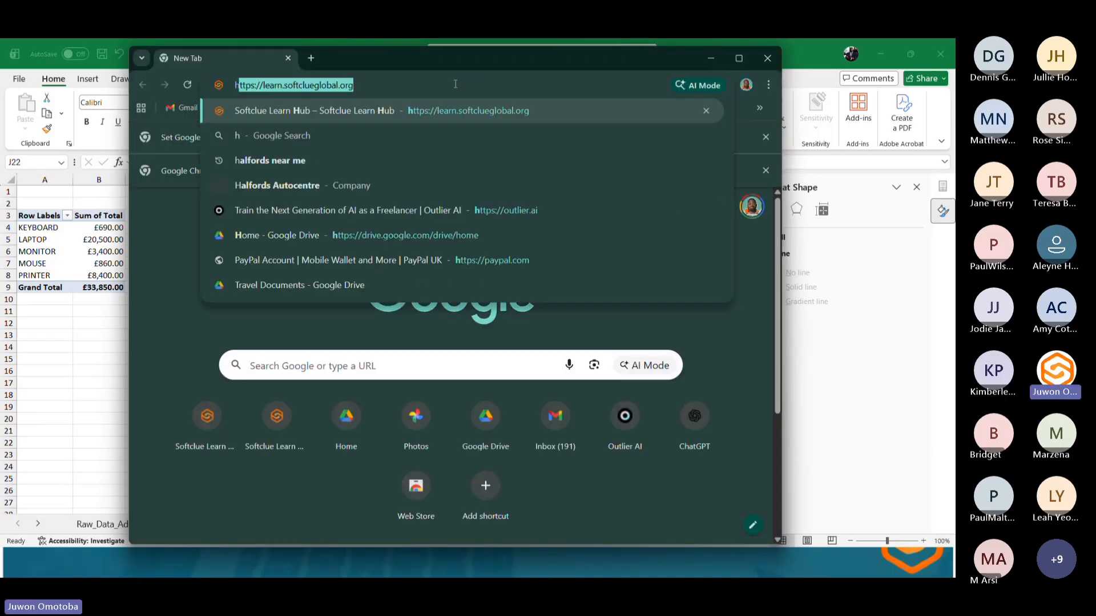
text(kaggle.com)
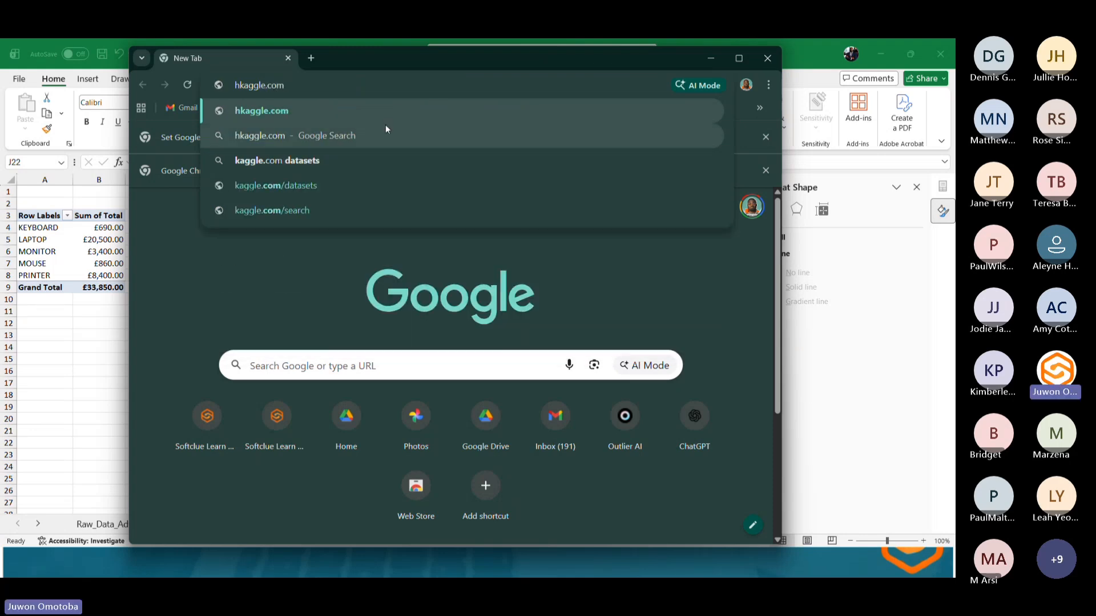
click(278, 184)
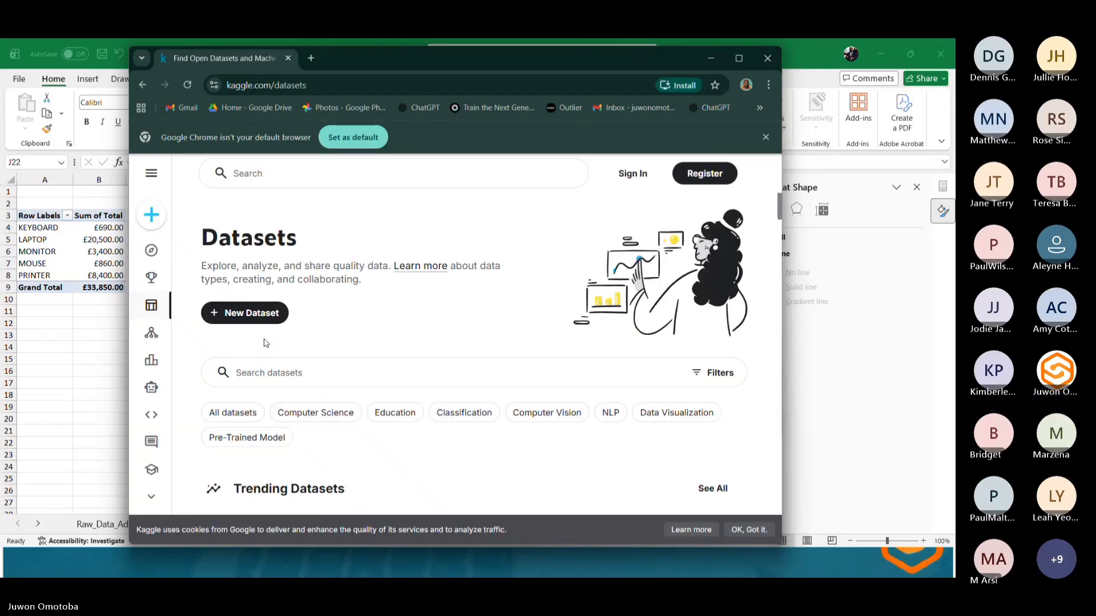
scroll(264, 341, down, 3)
scroll(267, 340, down, 6)
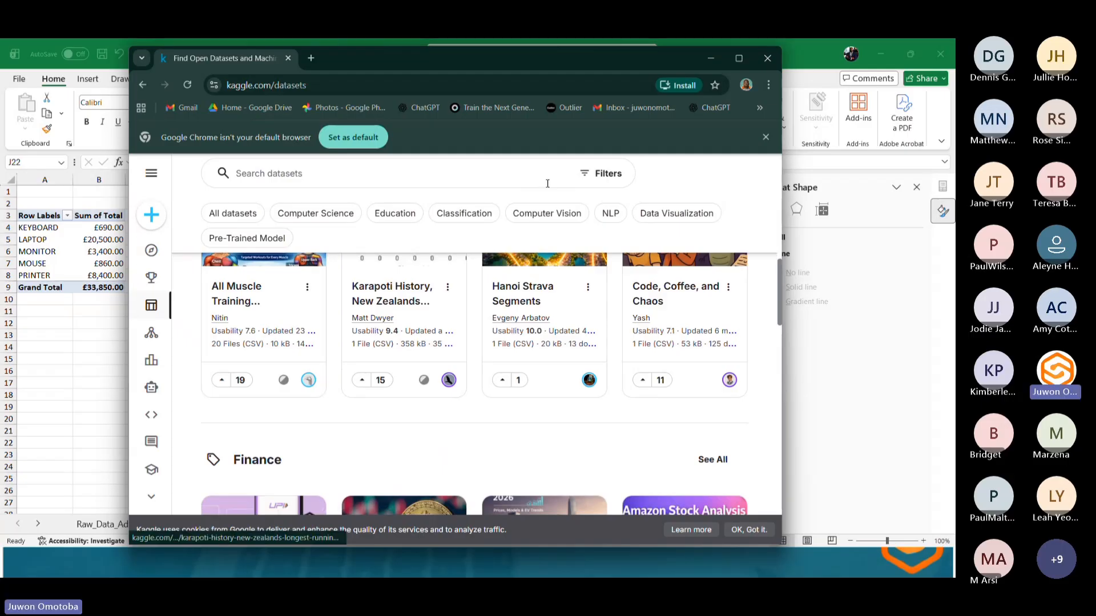
click(728, 66)
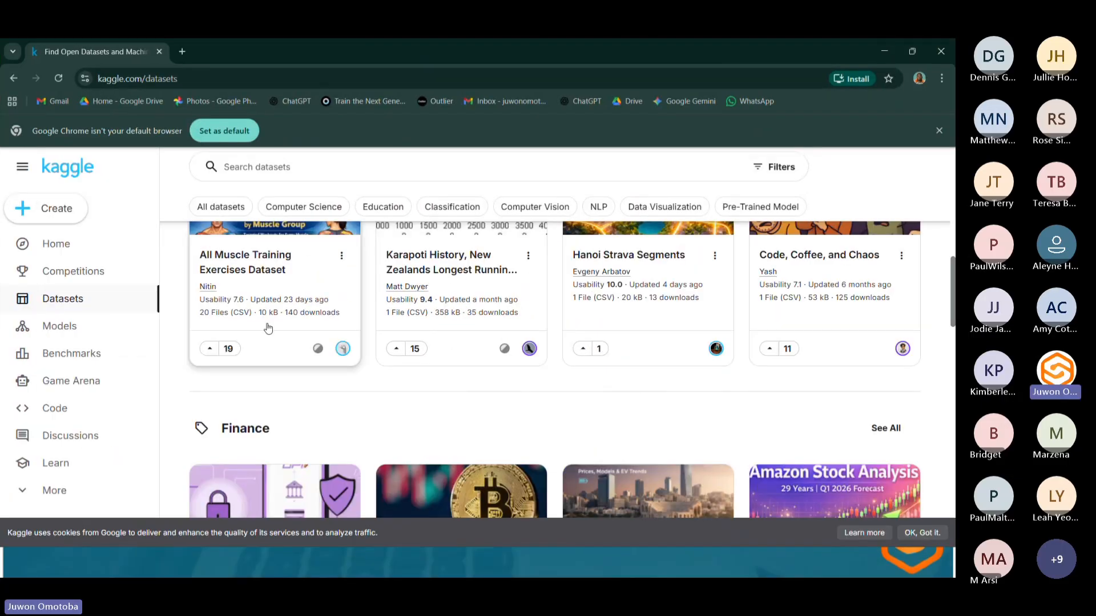
Browse the dataset category sections on the Kaggle datasets page.
scroll(265, 326, down, 6)
scroll(267, 329, down, 2)
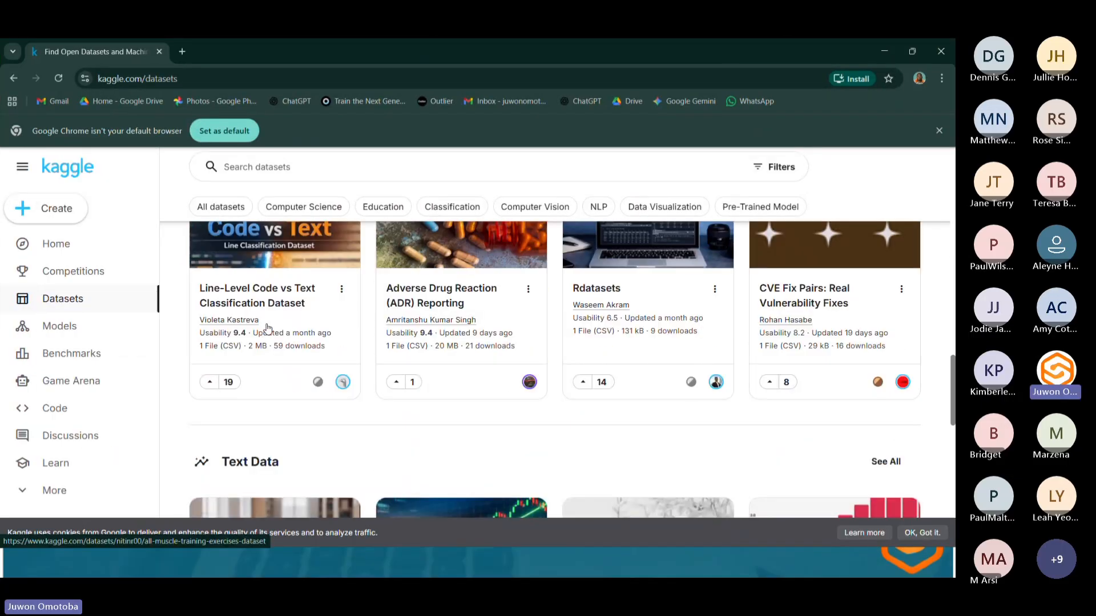
scroll(268, 329, down, 3)
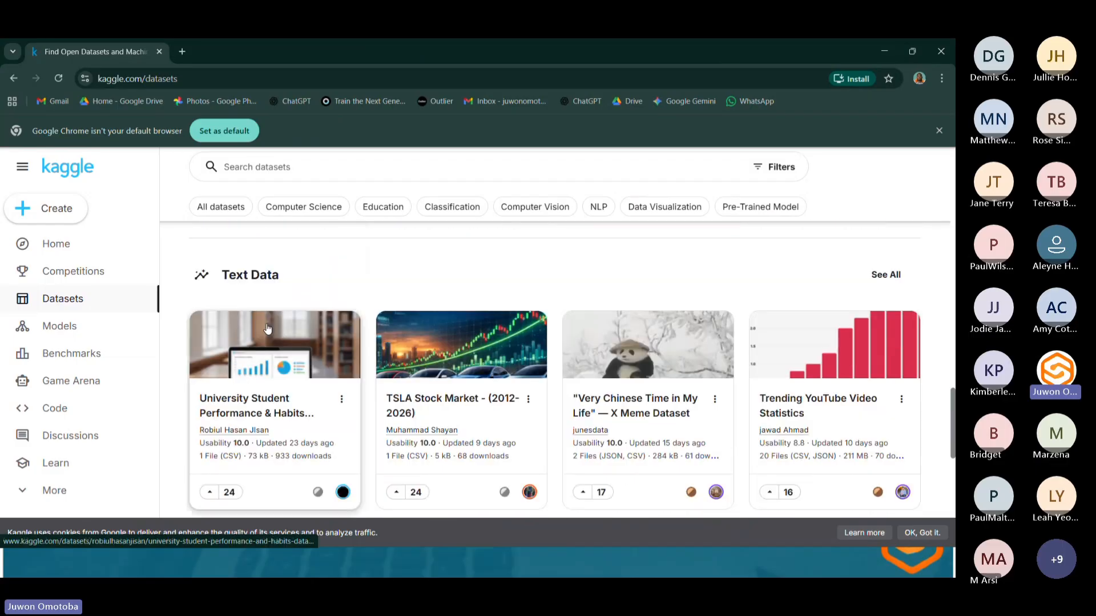
scroll(268, 329, down, 6)
scroll(268, 329, up, 5)
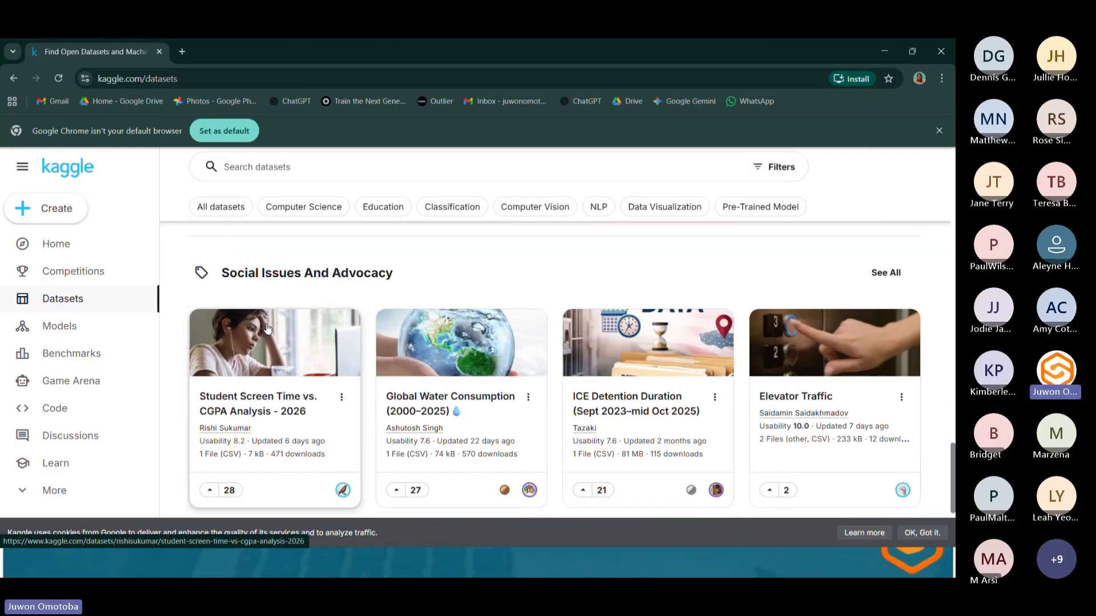
scroll(268, 329, up, 10)
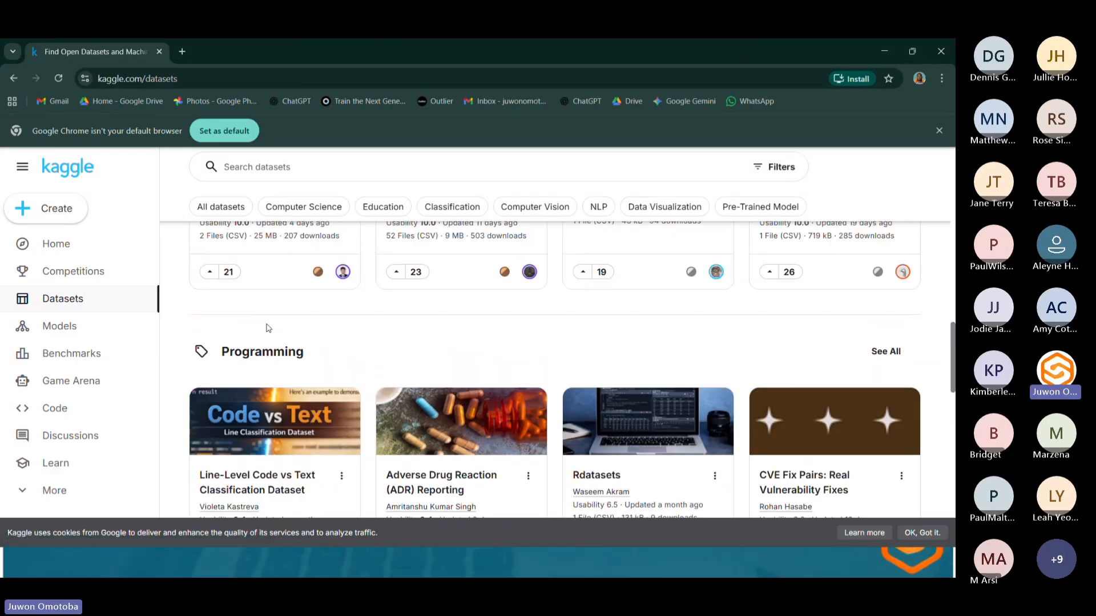
scroll(278, 286, up, 4)
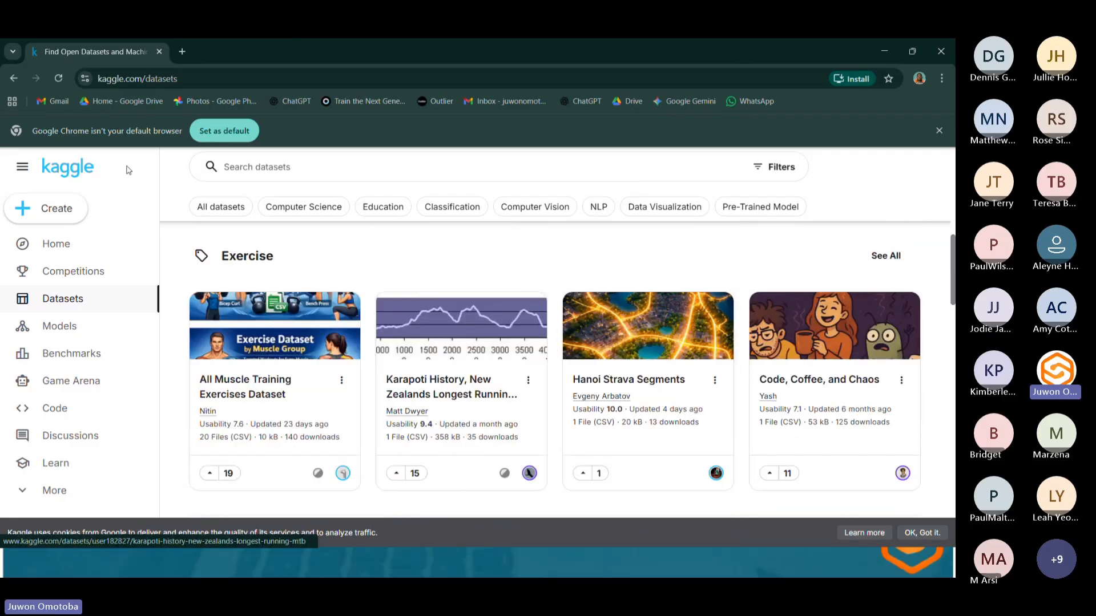
scroll(420, 311, down, 5)
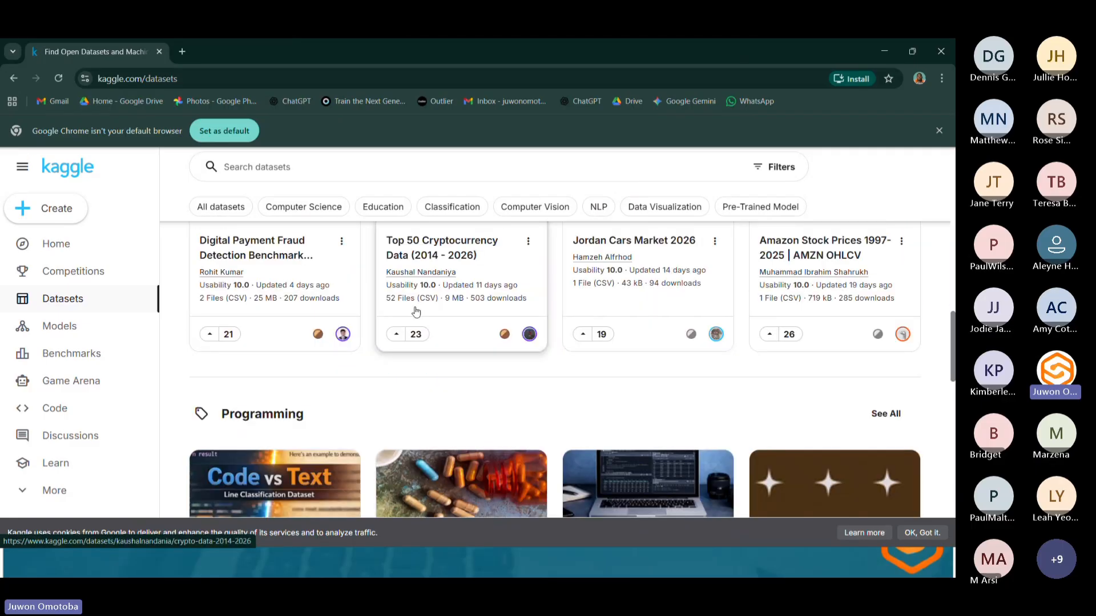
scroll(415, 309, down, 10)
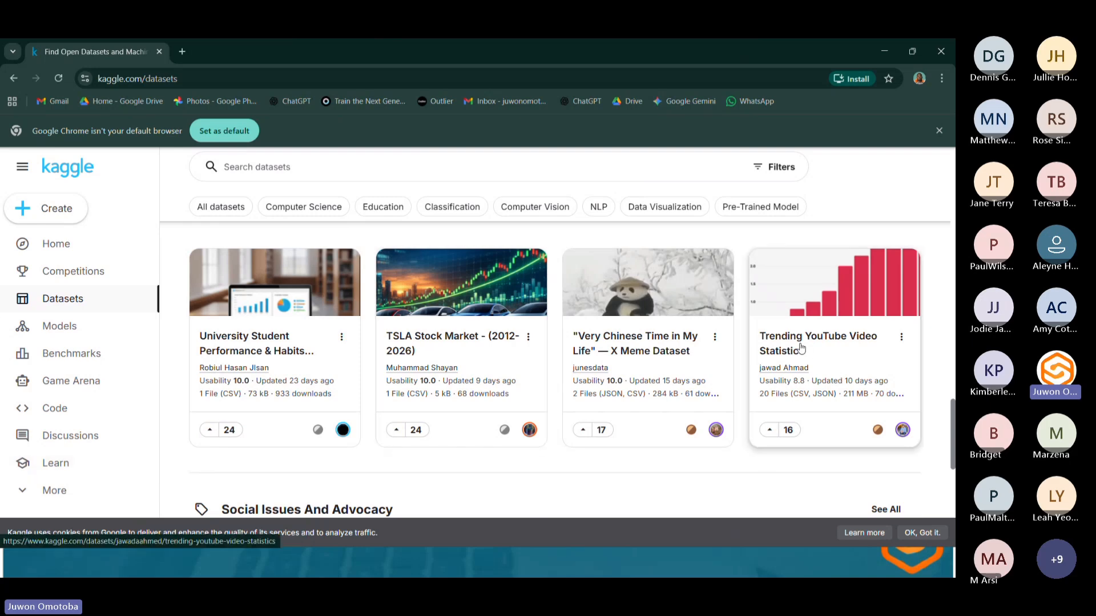
mouse_move(779, 388)
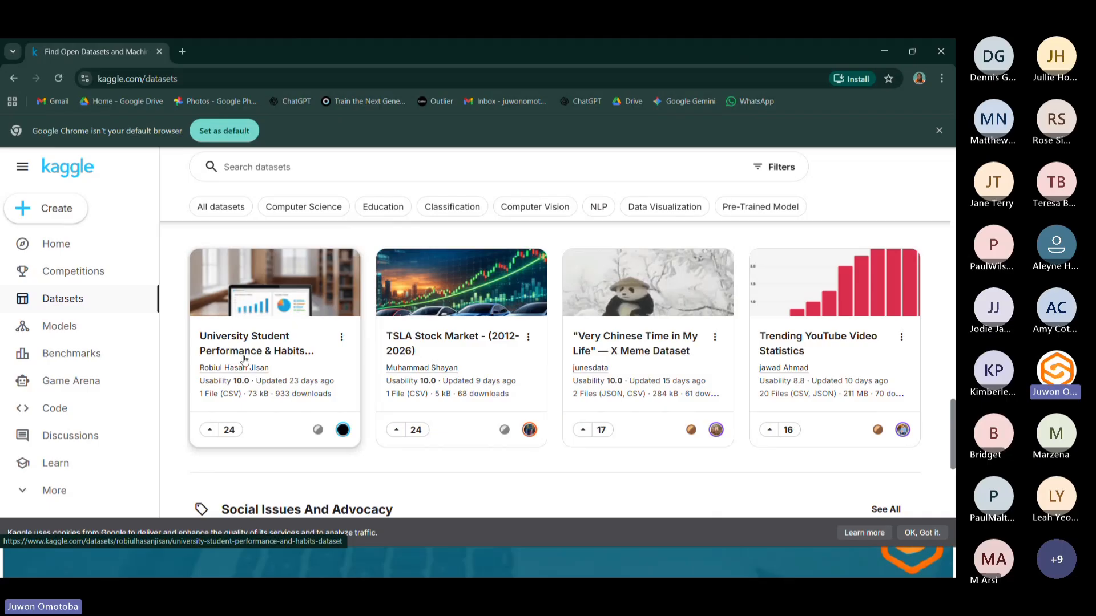
scroll(251, 365, down, 7)
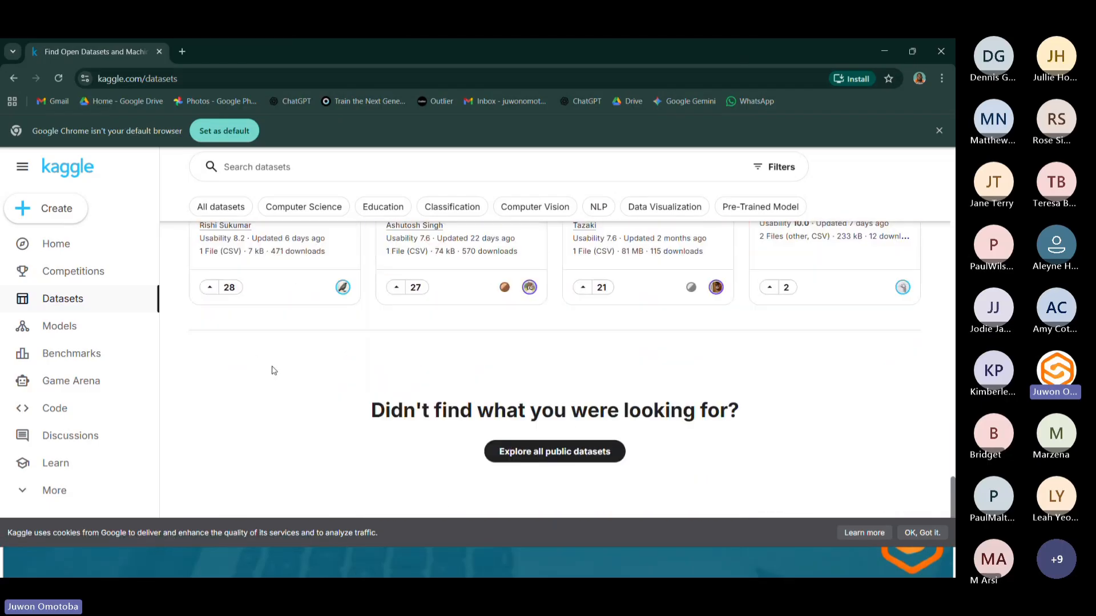
Open the full list of all public datasets and scroll through the entries.
click(550, 449)
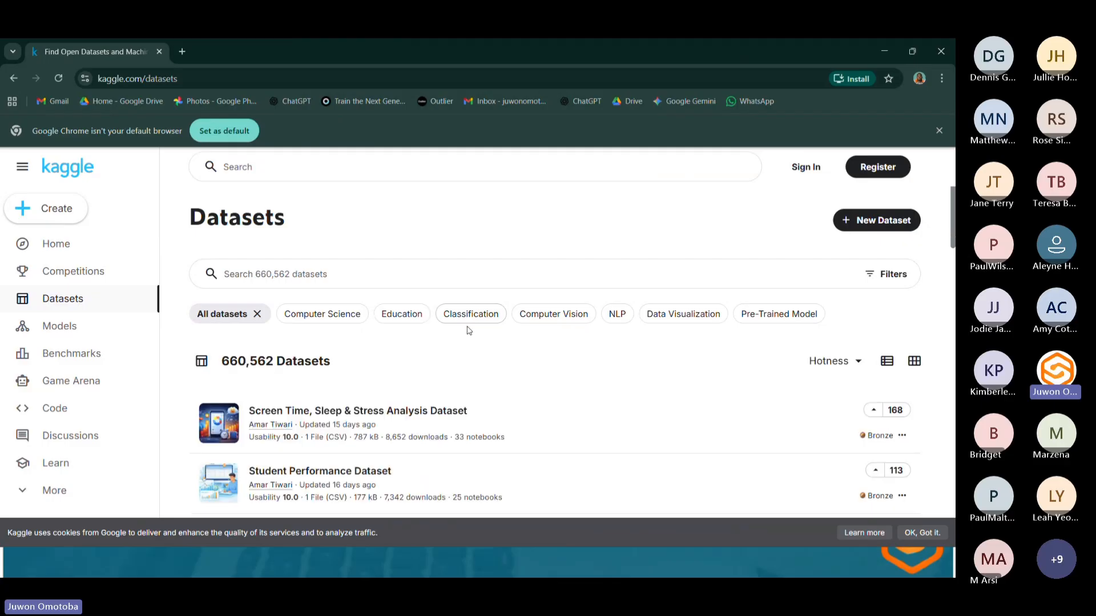
scroll(447, 331, down, 7)
scroll(448, 345, down, 3)
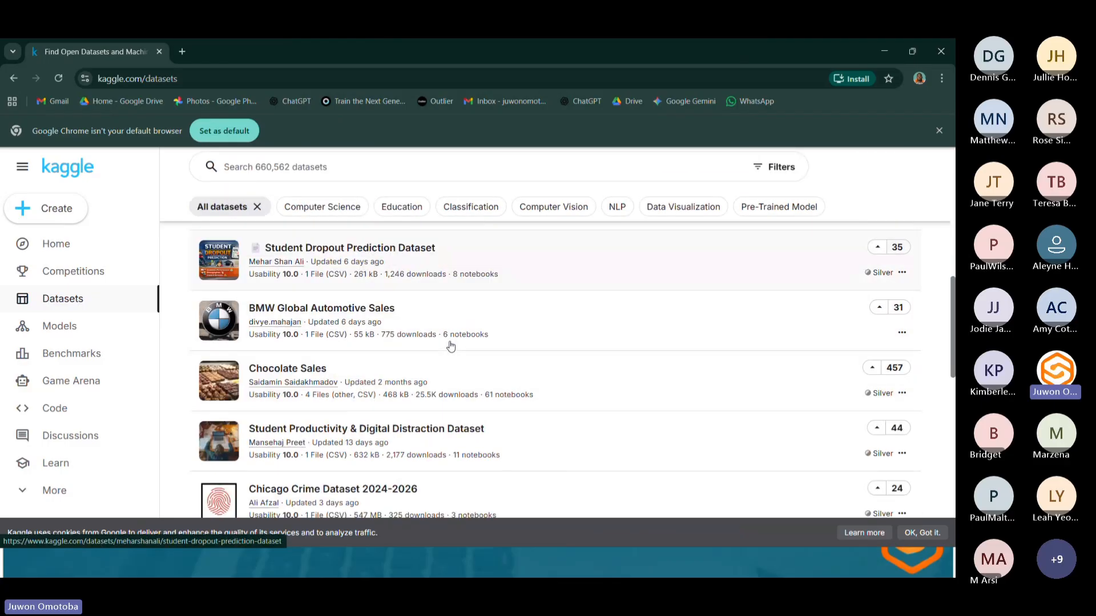
scroll(400, 320, up, 3)
scroll(382, 307, up, 3)
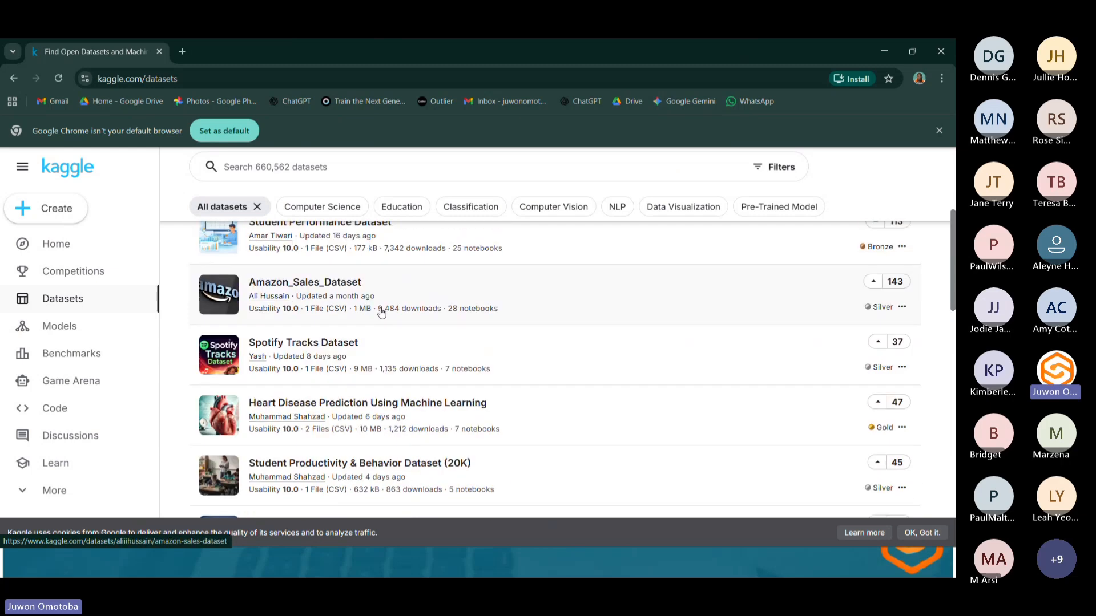
scroll(380, 320, down, 10)
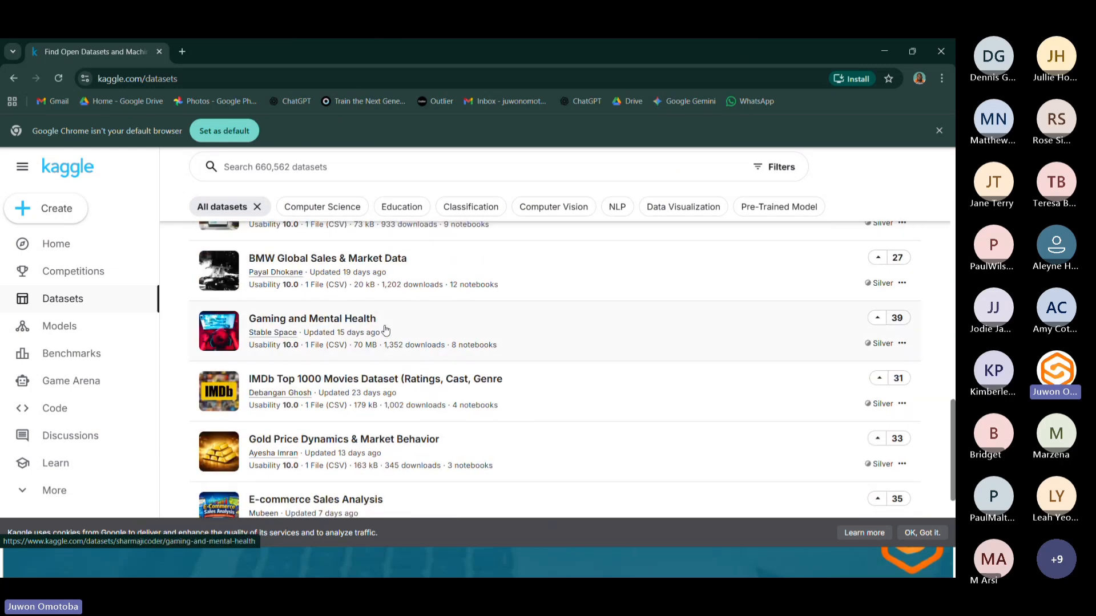
scroll(386, 329, down, 1)
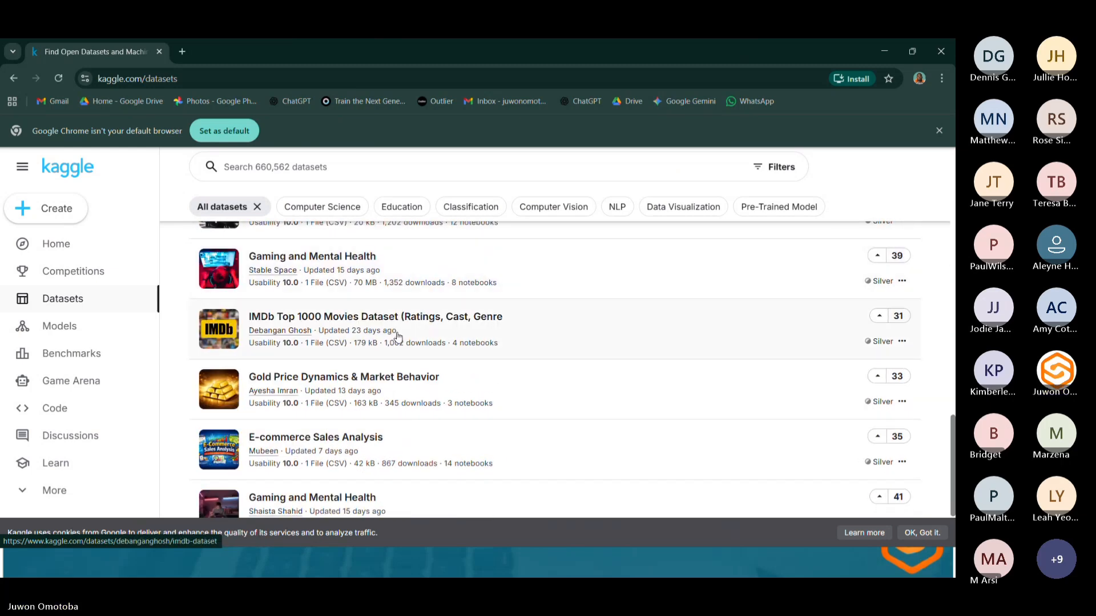
scroll(388, 334, up, 5)
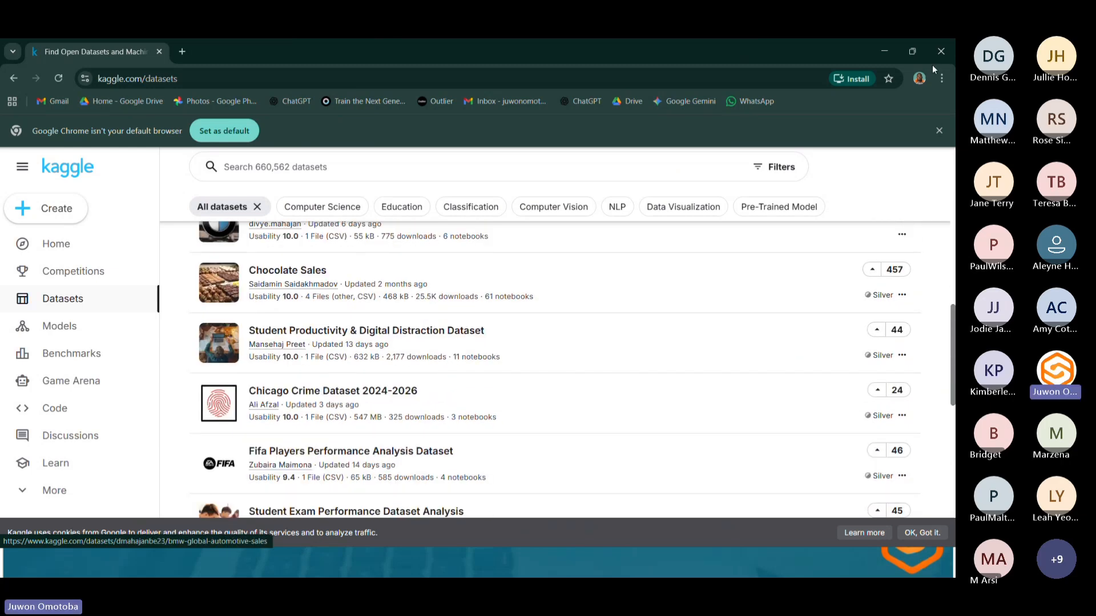
Switch back to the Excel workbook and open the Cleaned_Data sheet.
click(883, 58)
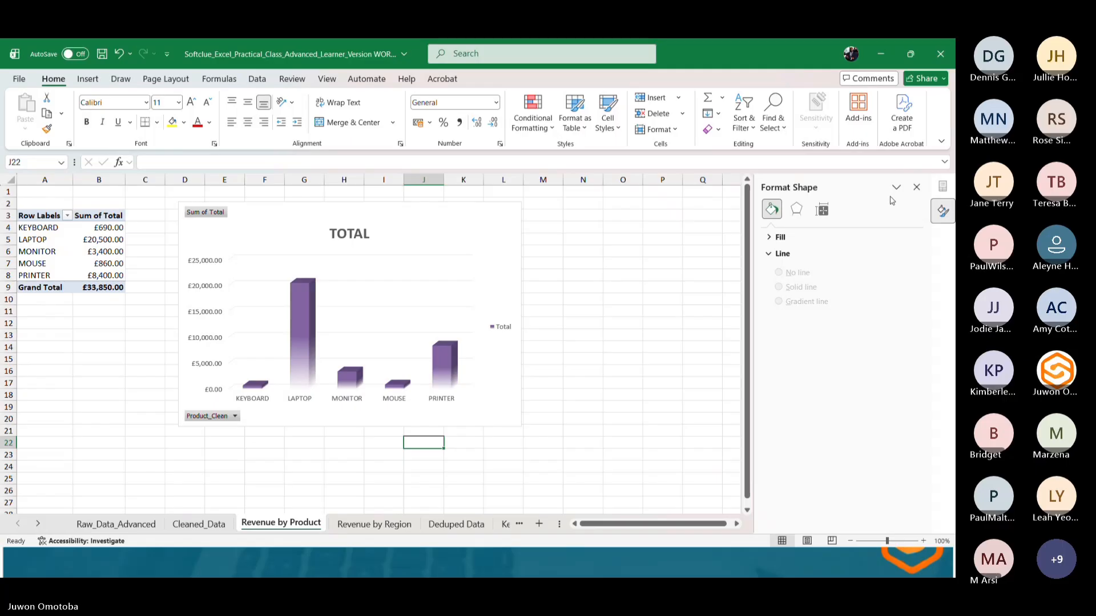
click(880, 55)
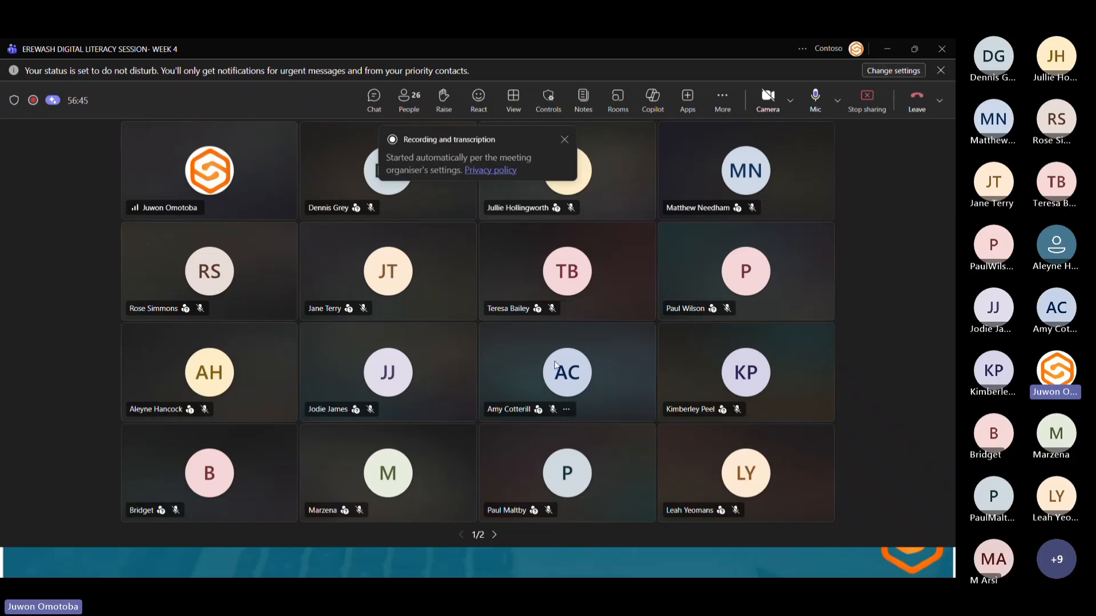
mouse_move(463, 576)
key(super)
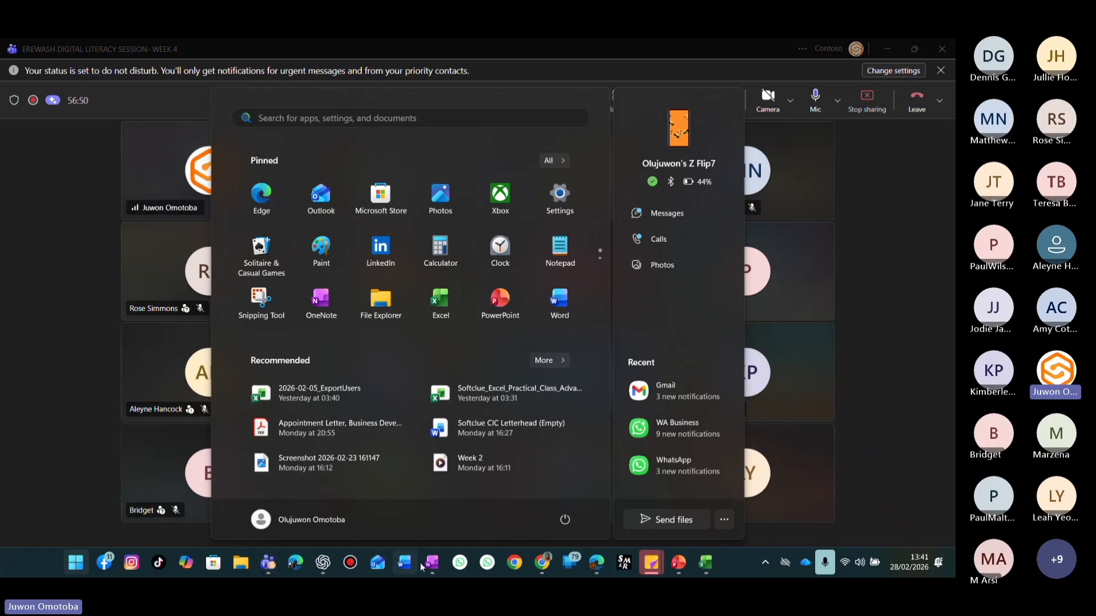
click(704, 563)
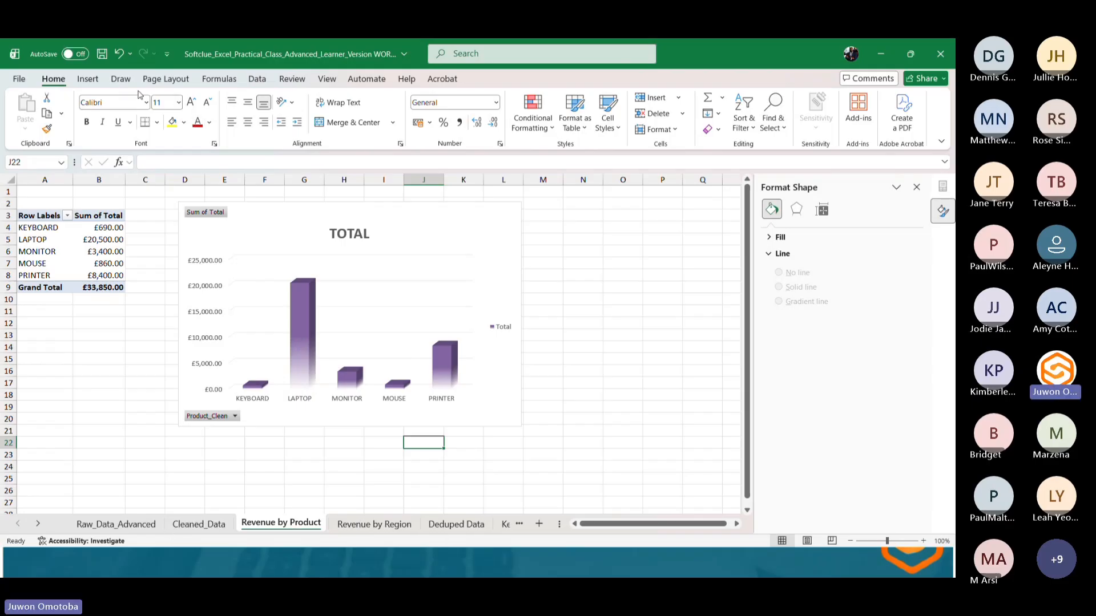
click(194, 516)
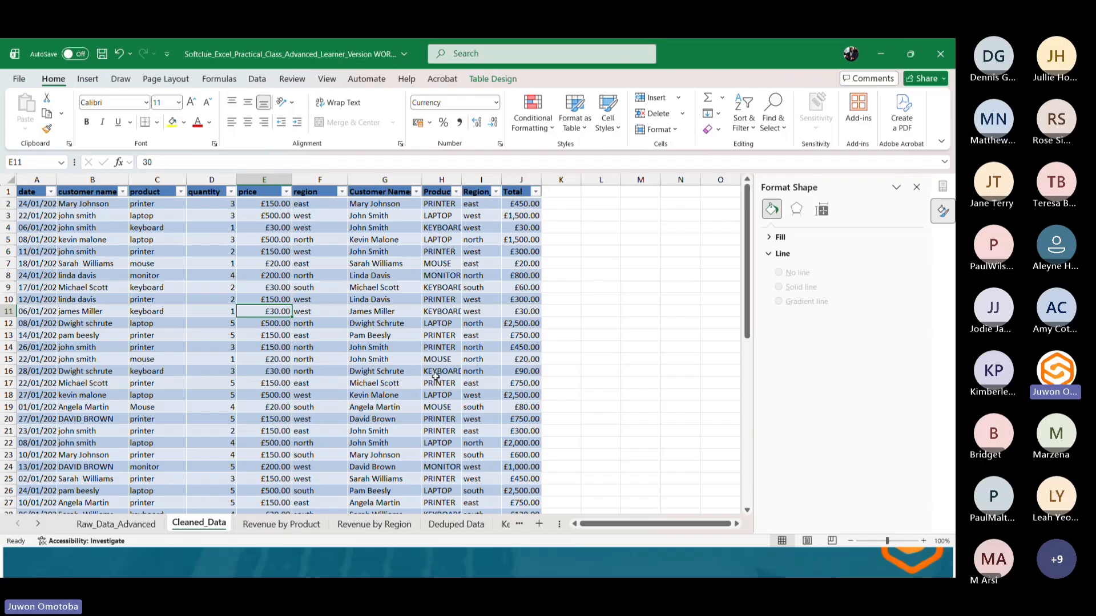
Inspect the formulas behind the cleaned Region, Product and Total columns of the Cleaned_Data table.
scroll(435, 377, down, 1)
scroll(456, 376, up, 1)
click(265, 180)
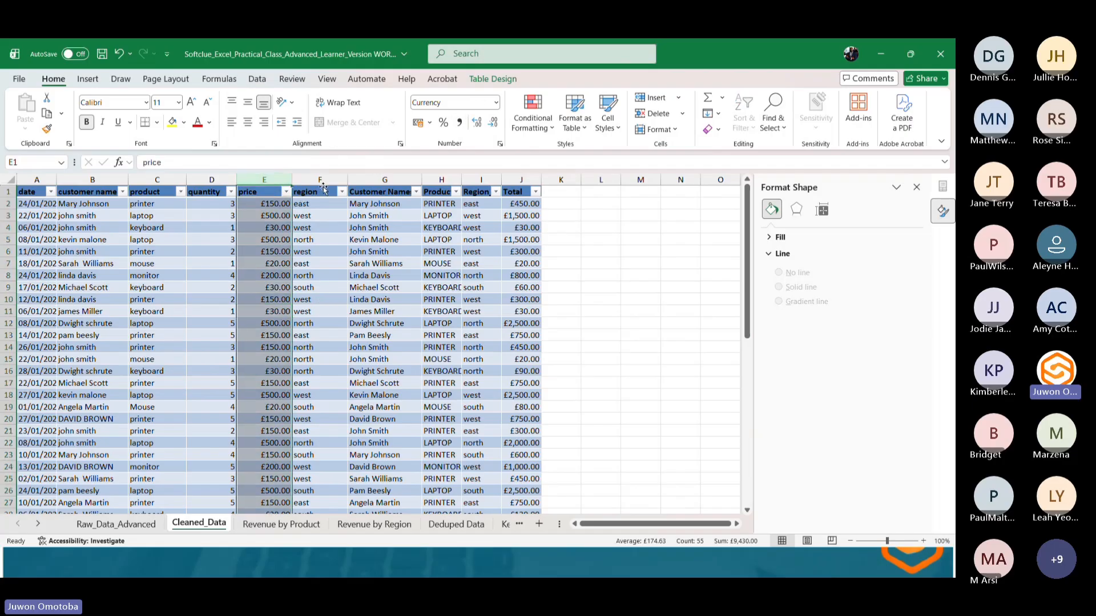
click(329, 226)
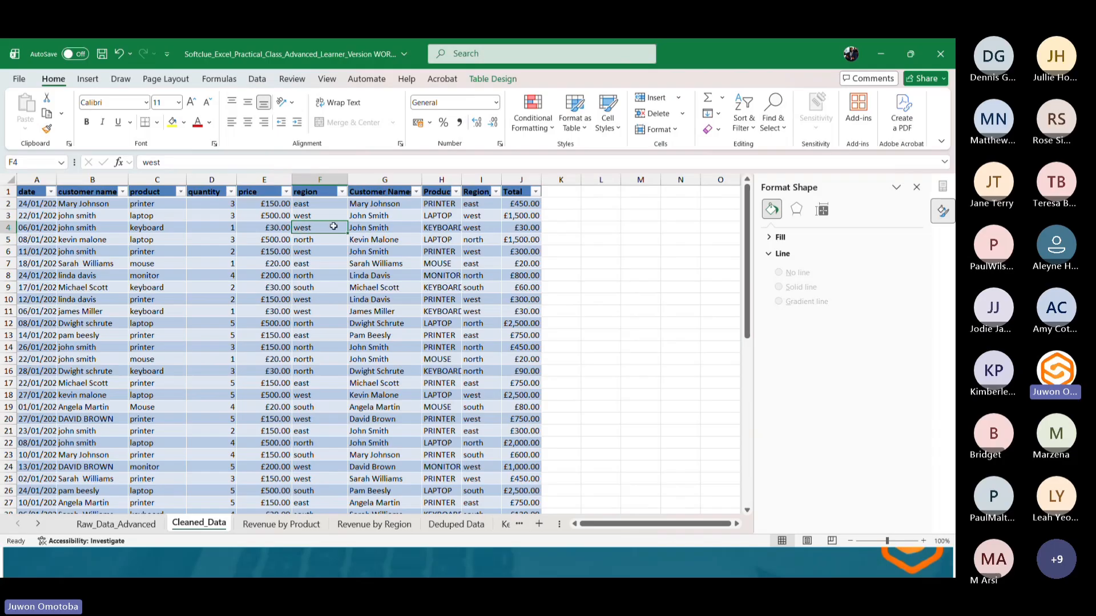
click(472, 215)
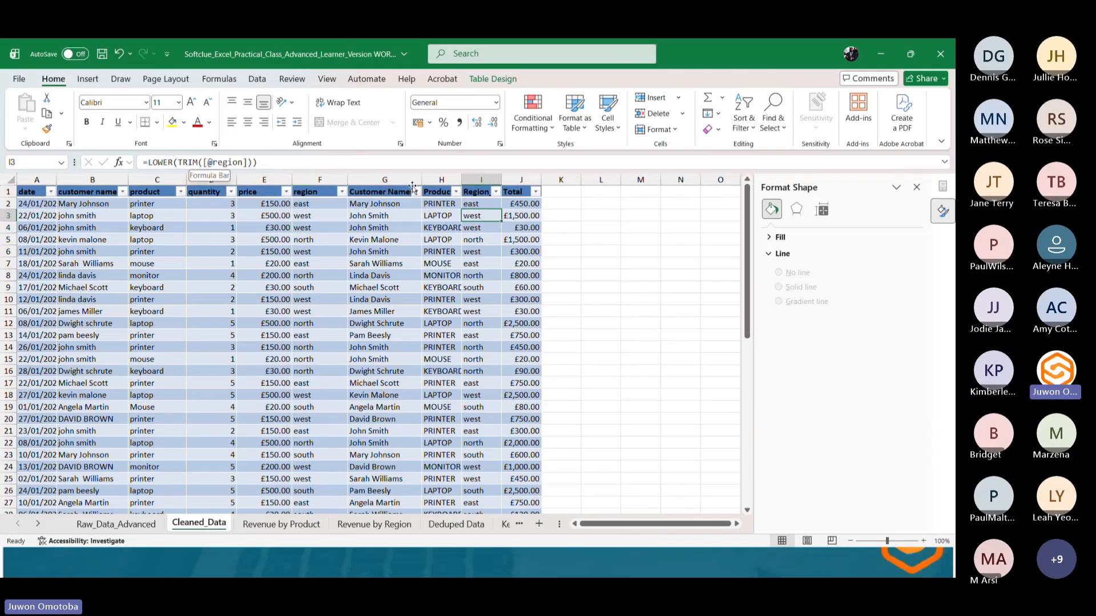
click(436, 217)
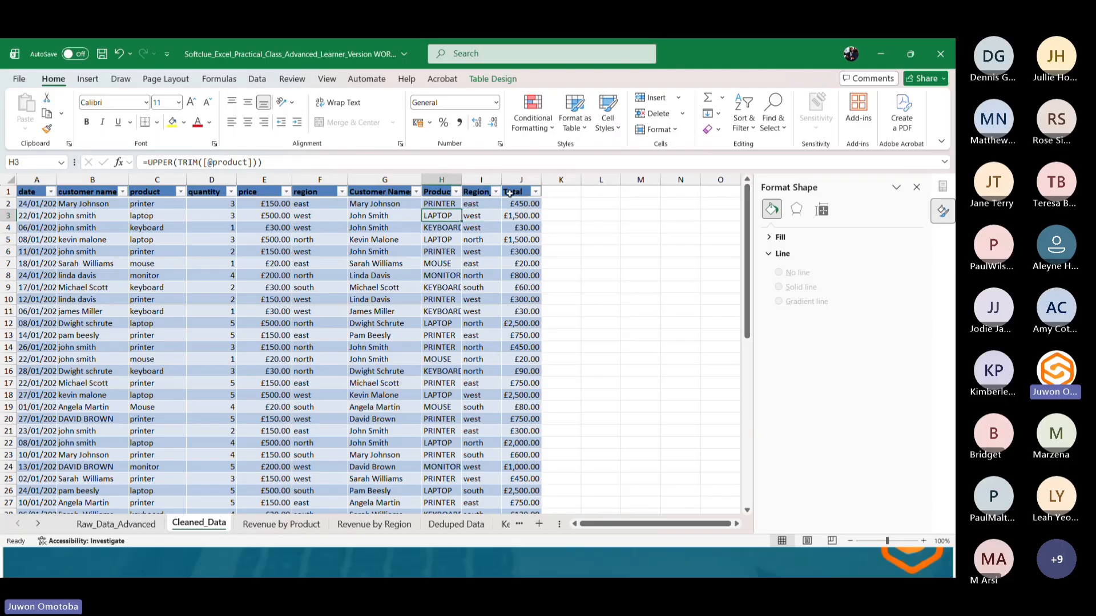
click(518, 218)
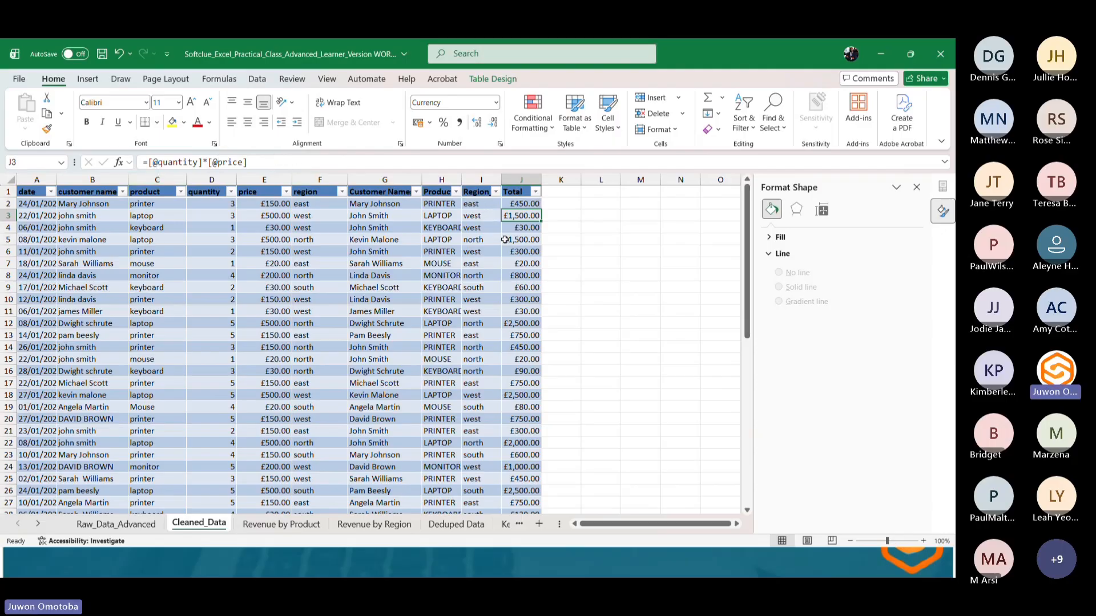
click(515, 265)
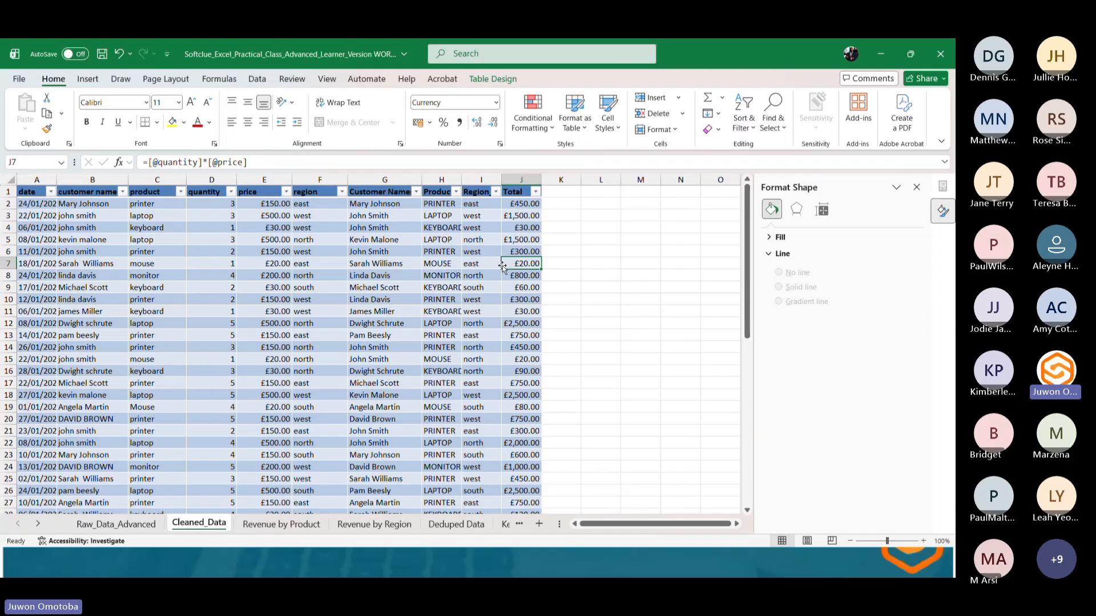
click(478, 275)
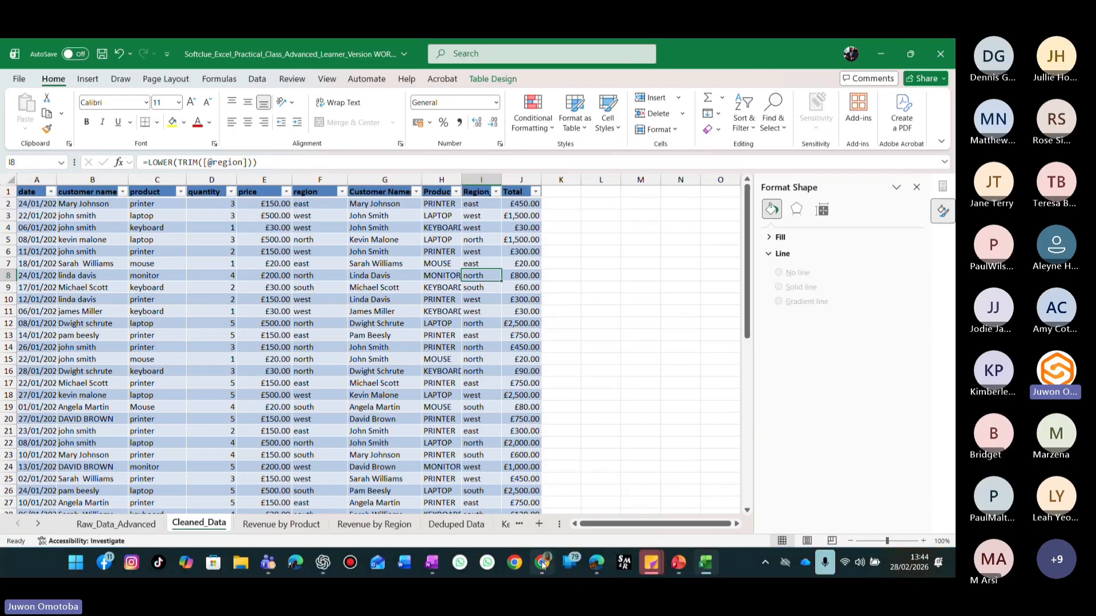
Return to the browser, browse the public datasets list and open the Student Performance Dataset page.
click(542, 564)
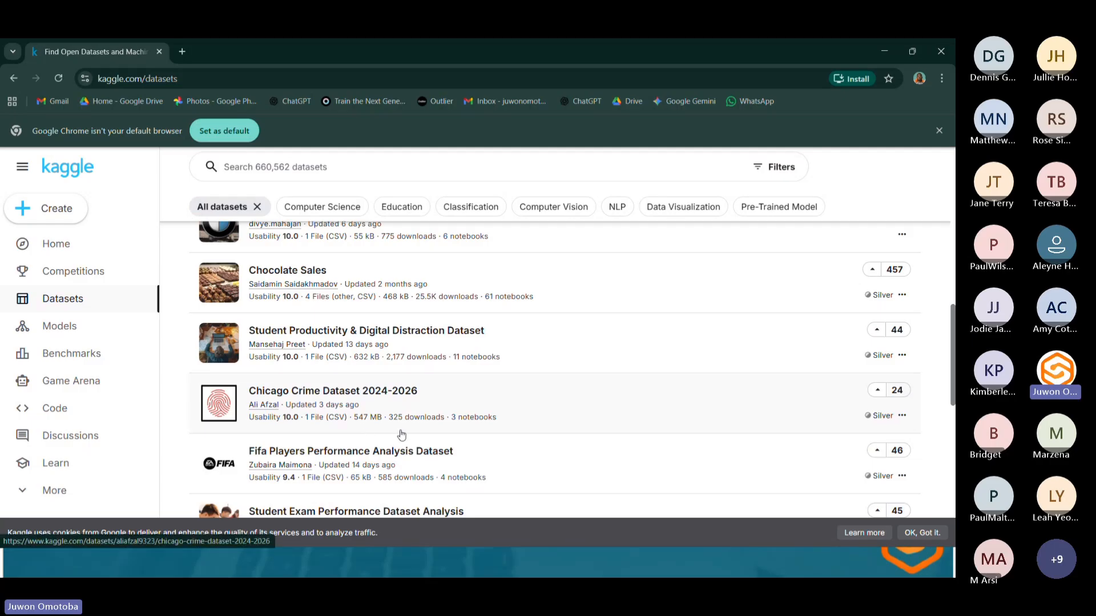
scroll(506, 414, down, 2)
scroll(506, 413, down, 3)
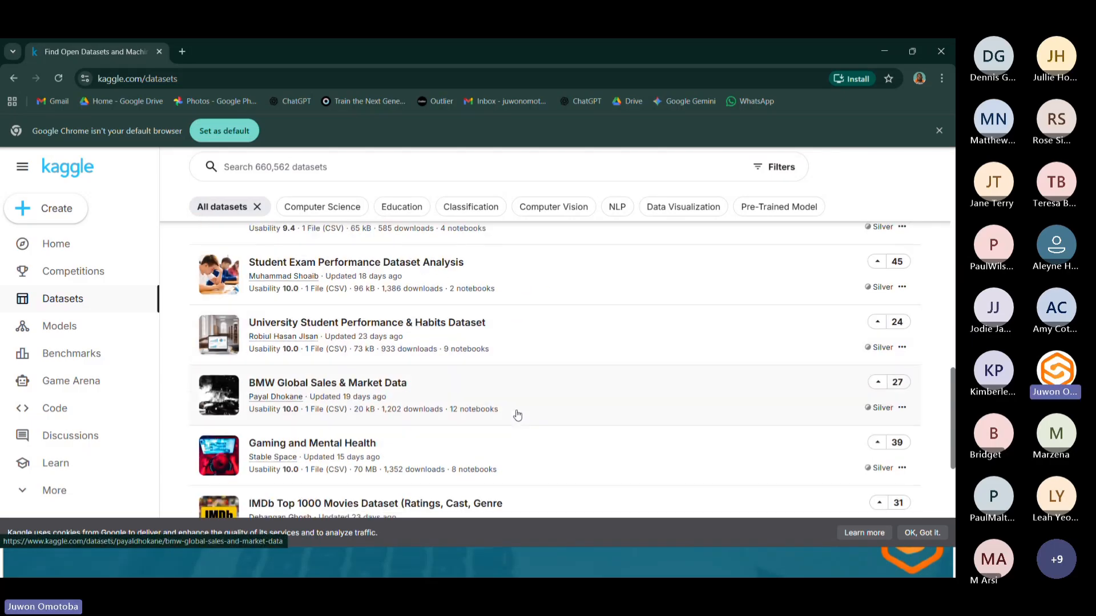
scroll(517, 415, down, 1)
scroll(517, 414, down, 3)
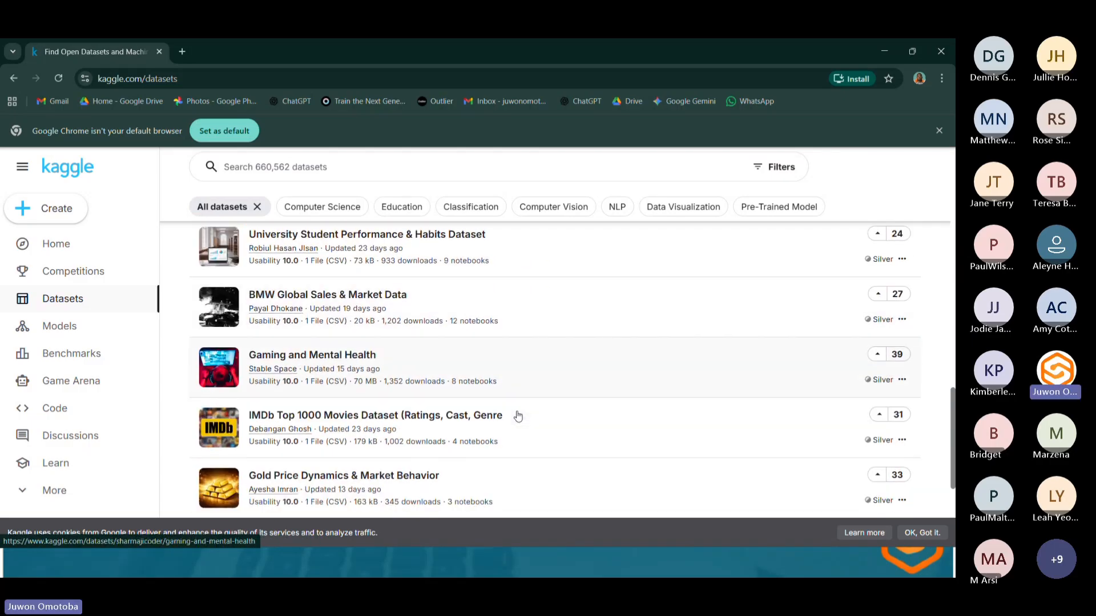
scroll(517, 416, up, 8)
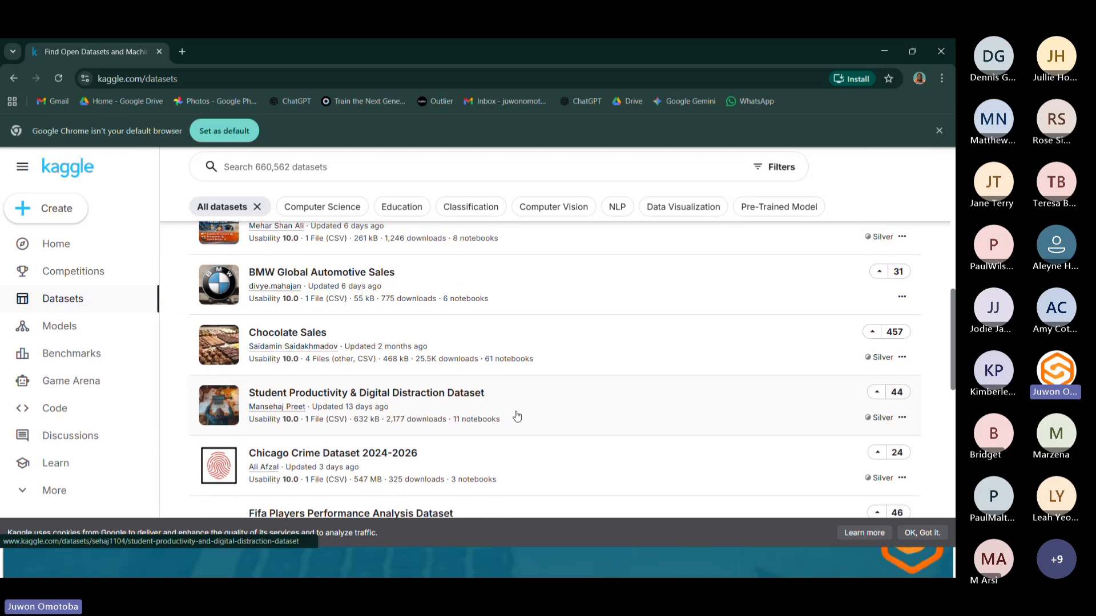
scroll(517, 416, up, 5)
scroll(528, 416, up, 1)
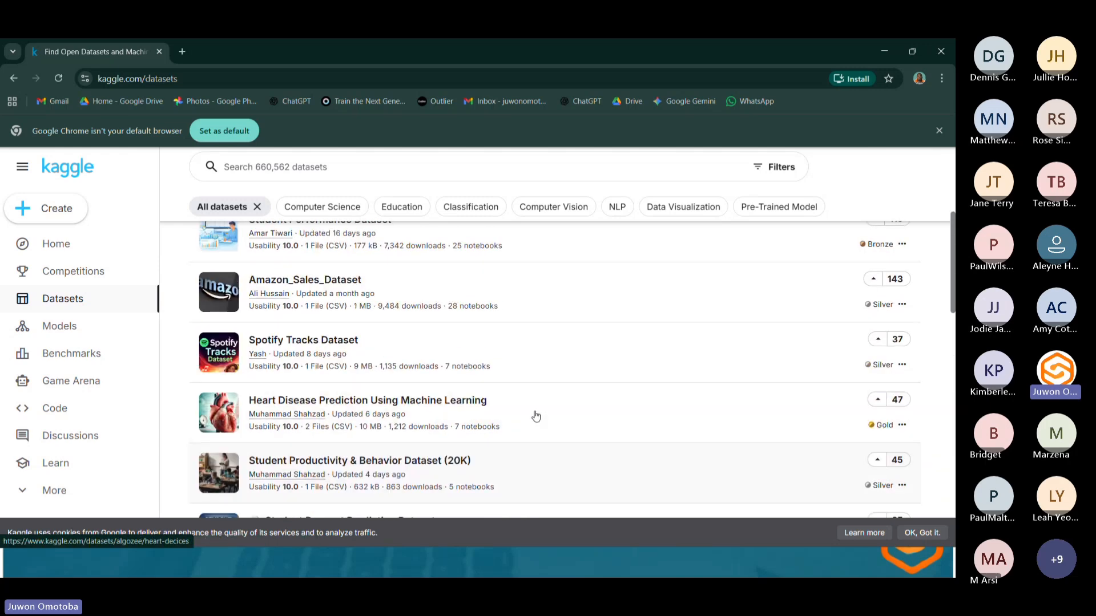
scroll(576, 416, up, 2)
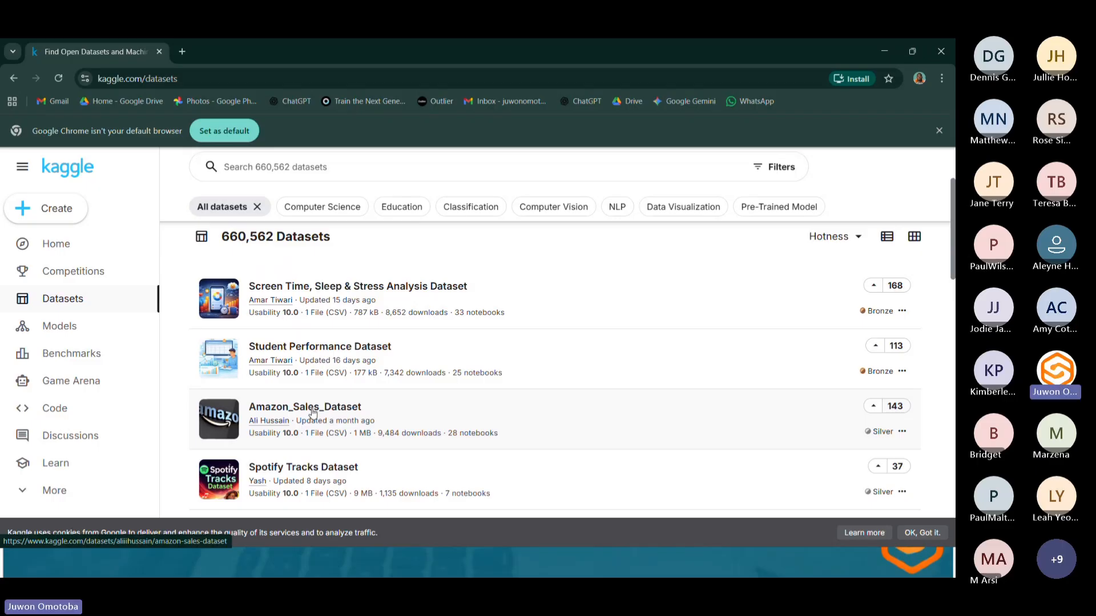
click(359, 348)
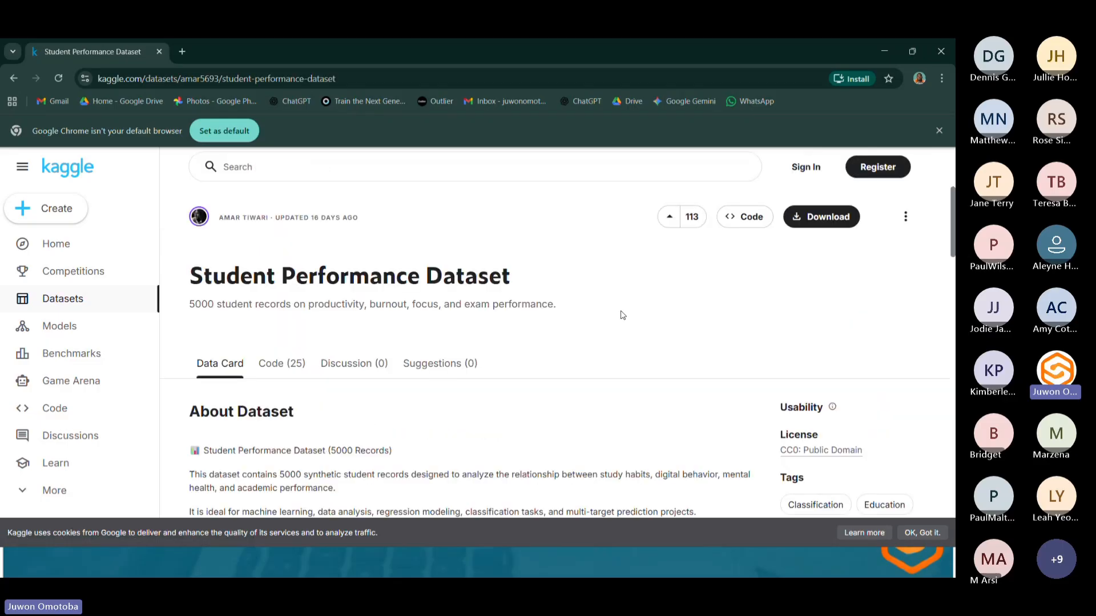
scroll(451, 356, down, 10)
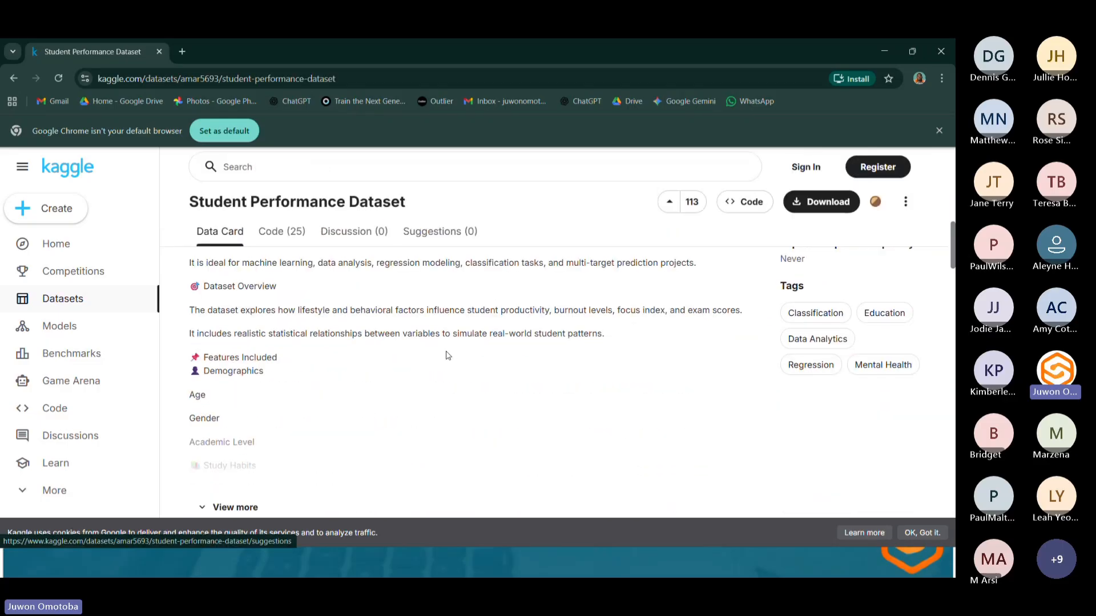
Scroll the Student Performance Dataset page and review the per-column statistics of its CSV file.
scroll(436, 367, down, 3)
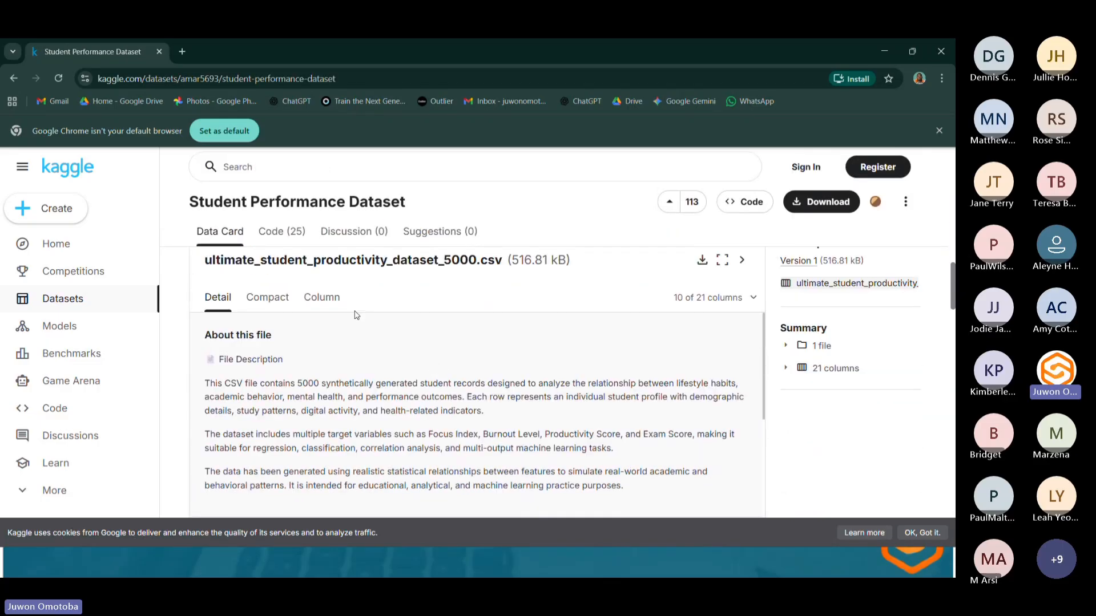
click(321, 297)
scroll(434, 342, down, 5)
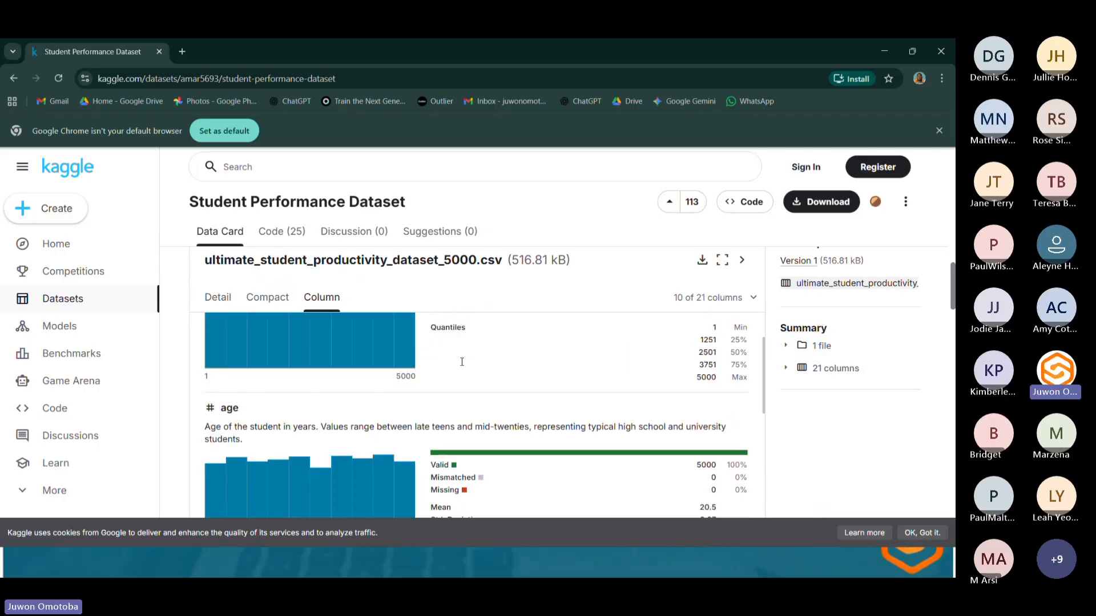
scroll(462, 365, down, 5)
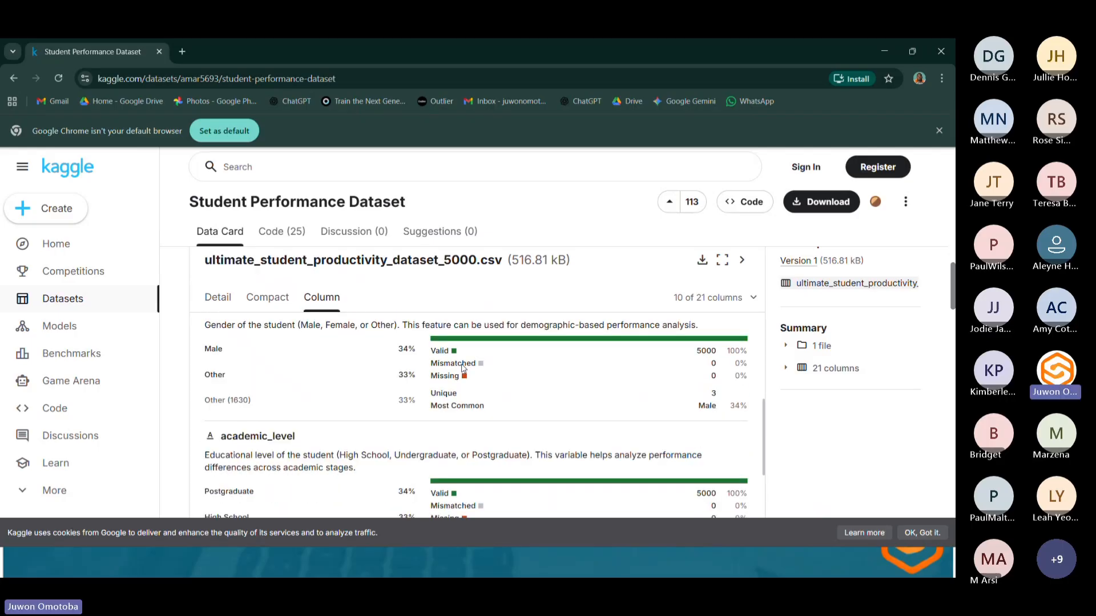
scroll(462, 369, down, 5)
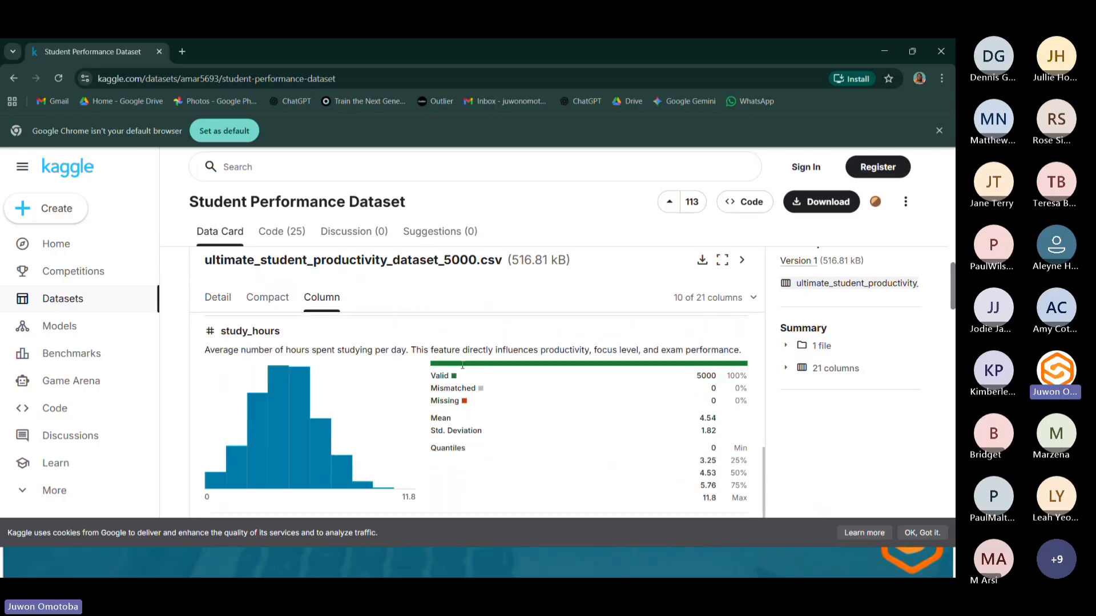
scroll(463, 371, up, 5)
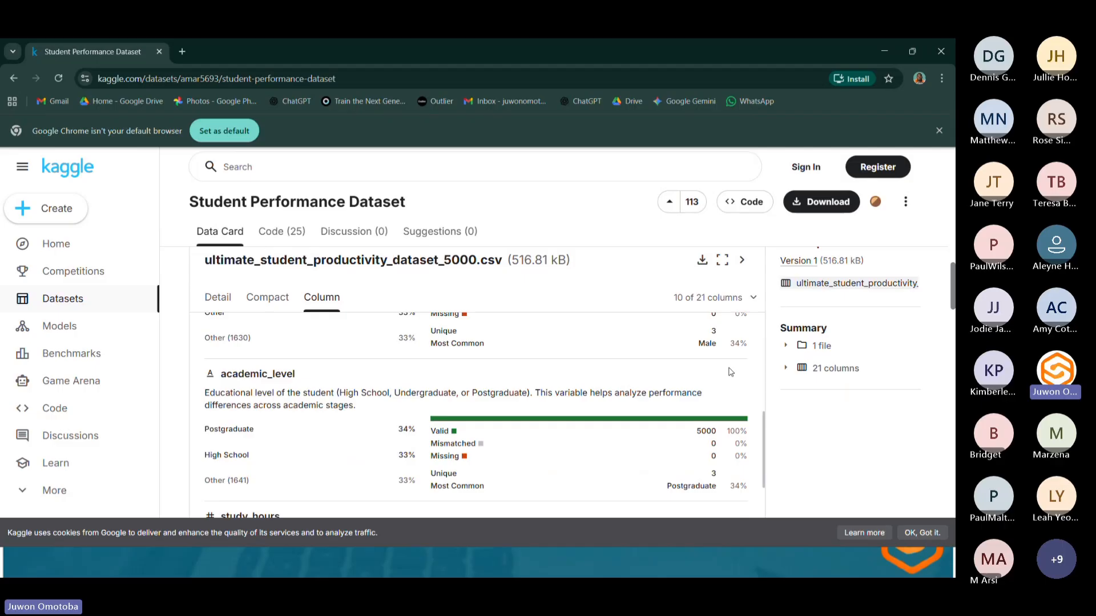
Inspect the dataset's file summary, version history and column type breakdown.
click(786, 345)
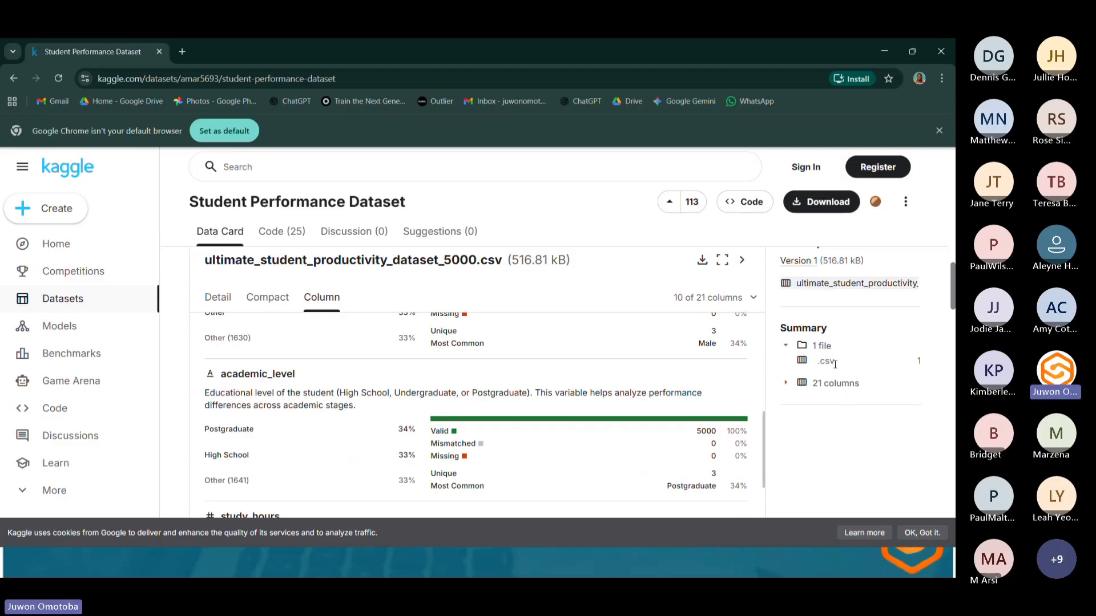
click(807, 287)
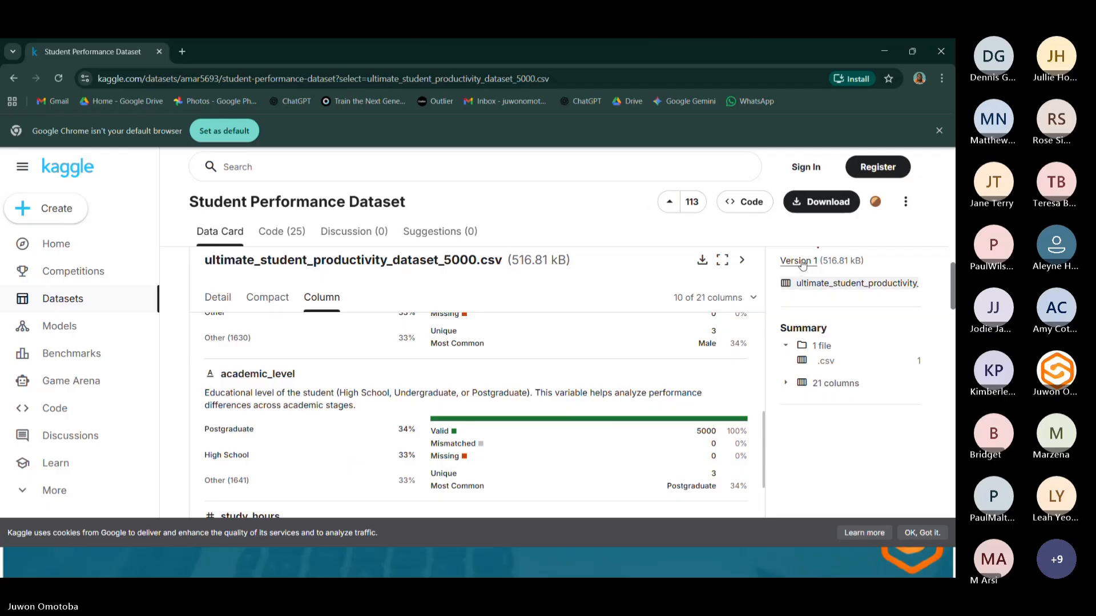
click(813, 261)
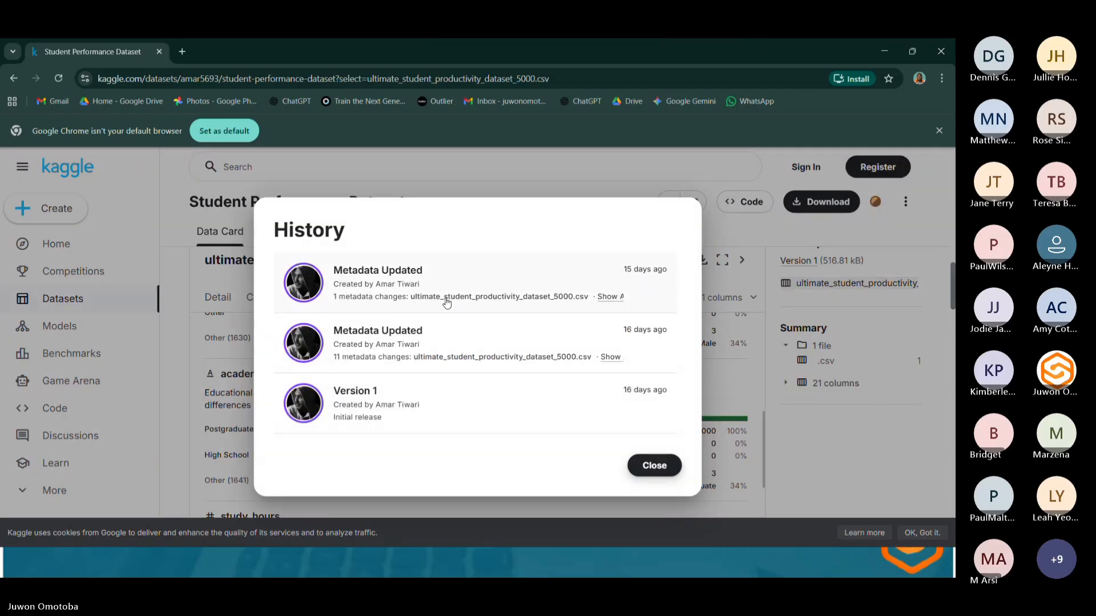
click(653, 465)
double_click(854, 291)
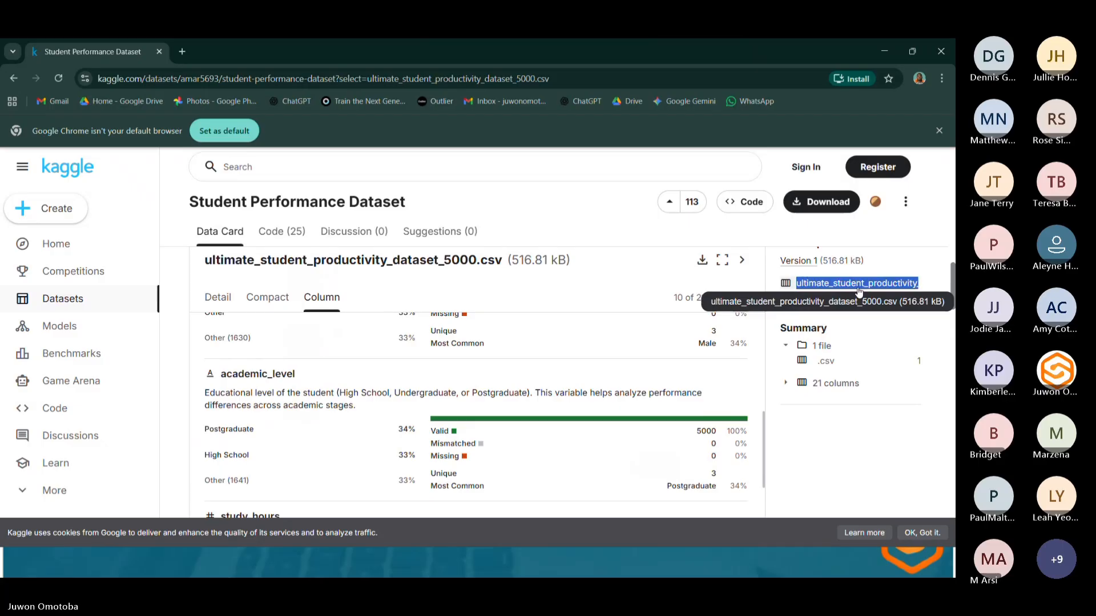
click(800, 382)
click(805, 347)
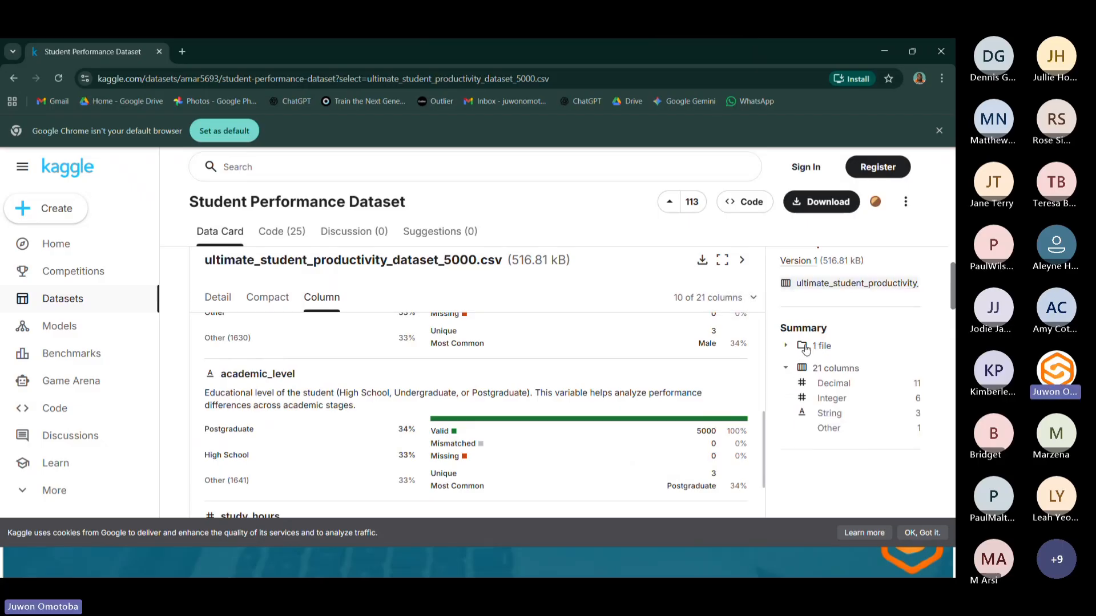
Try to download the dataset as a zip, signing in to Kaggle with a Google account.
click(827, 198)
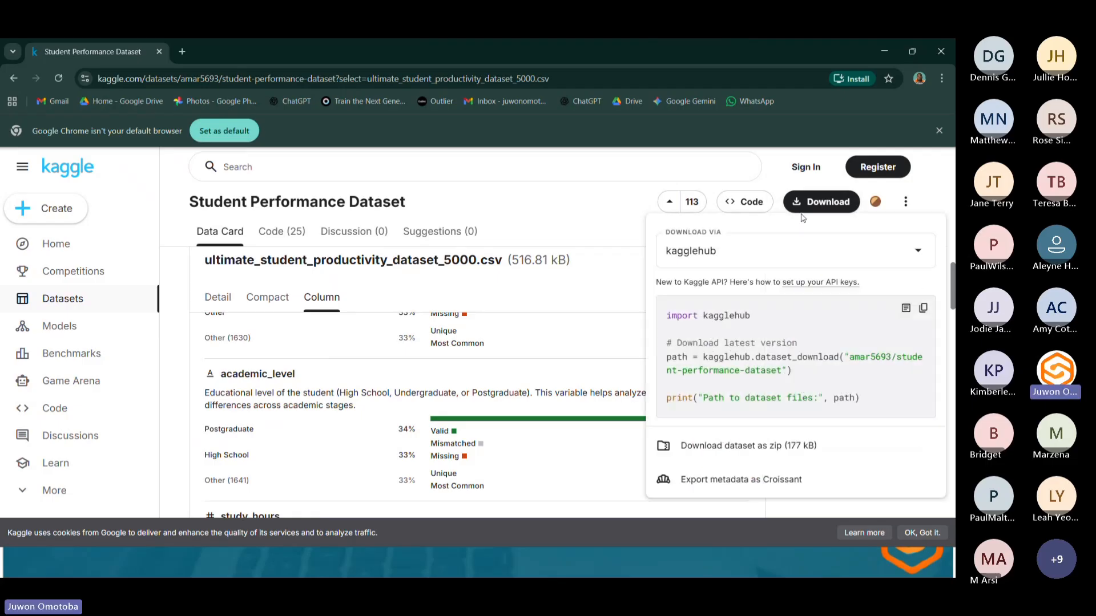
click(728, 445)
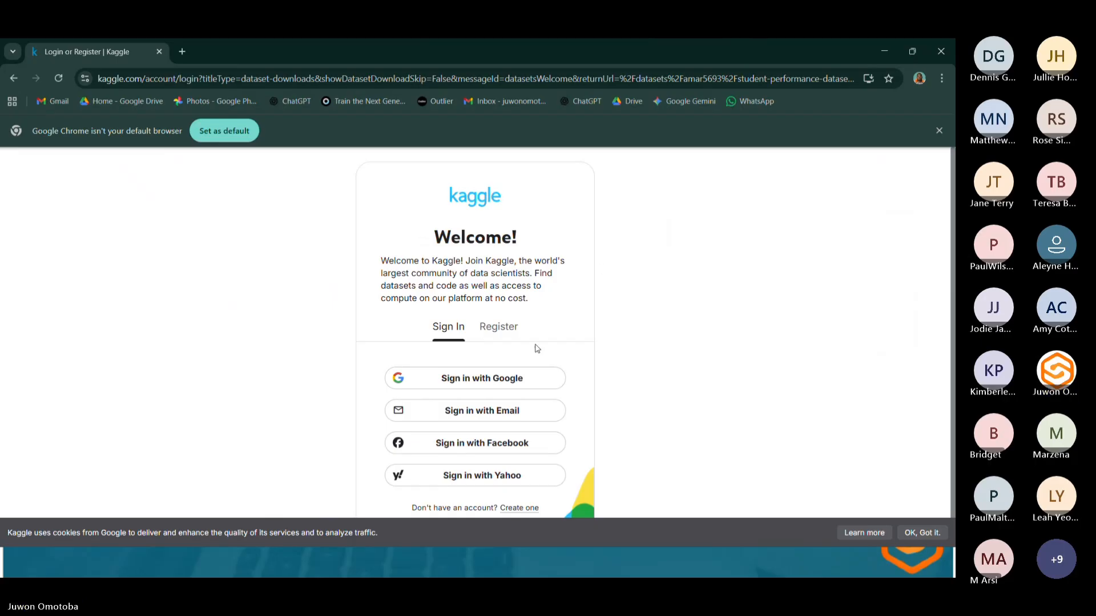
click(520, 381)
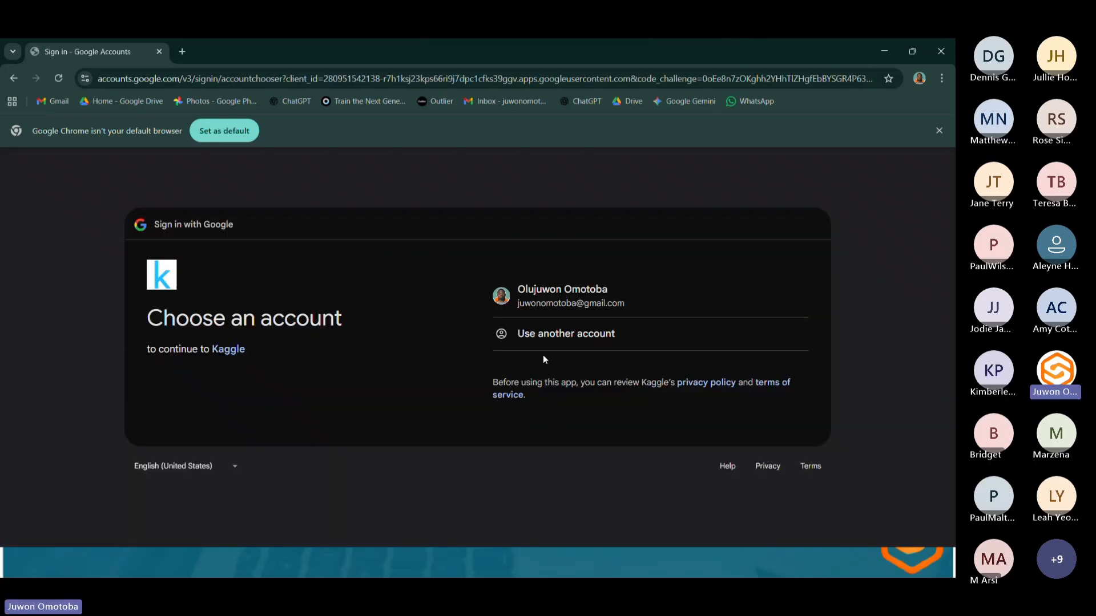
click(558, 311)
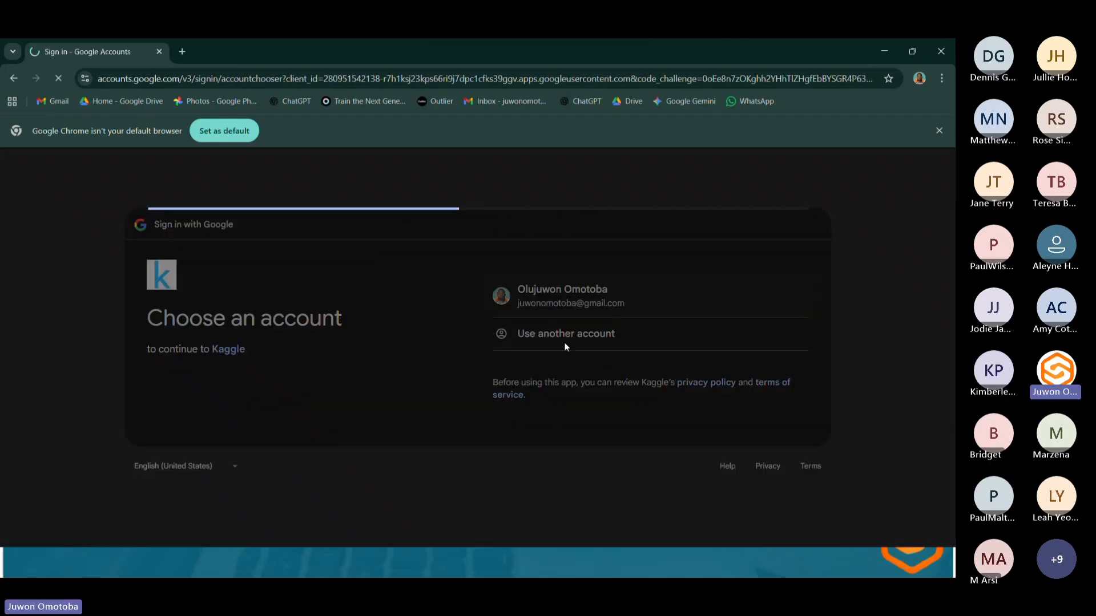
click(709, 479)
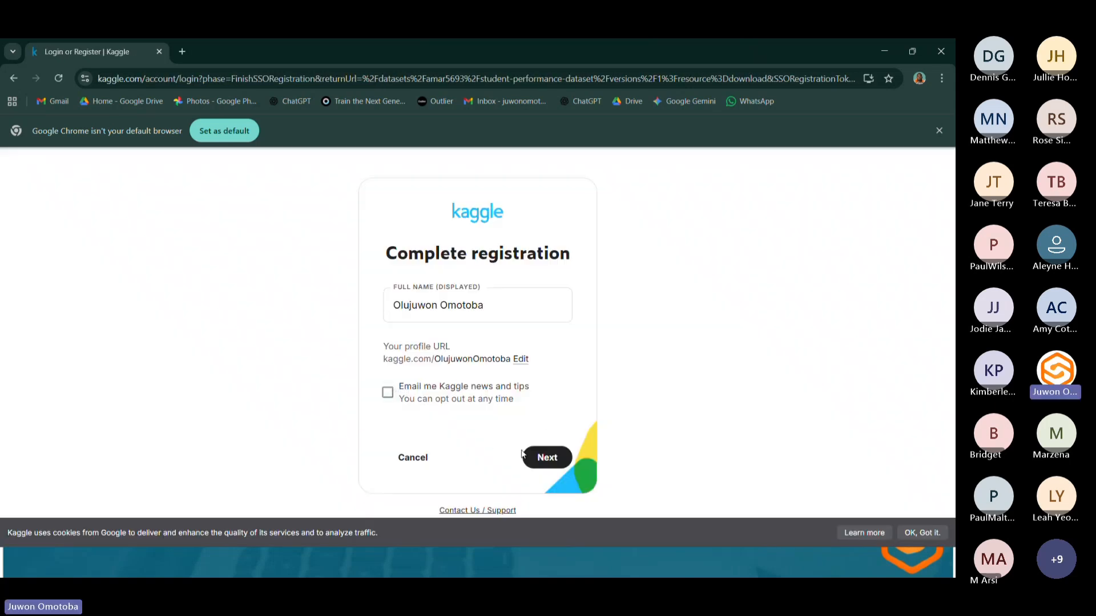
click(525, 456)
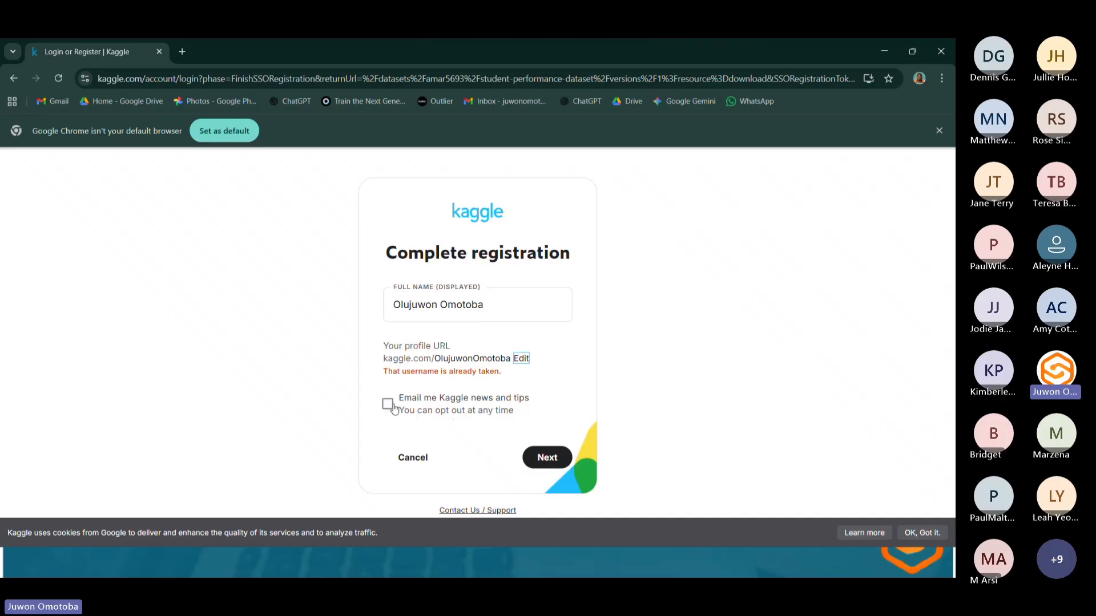
Switch the browser to a different Chrome profile.
click(886, 50)
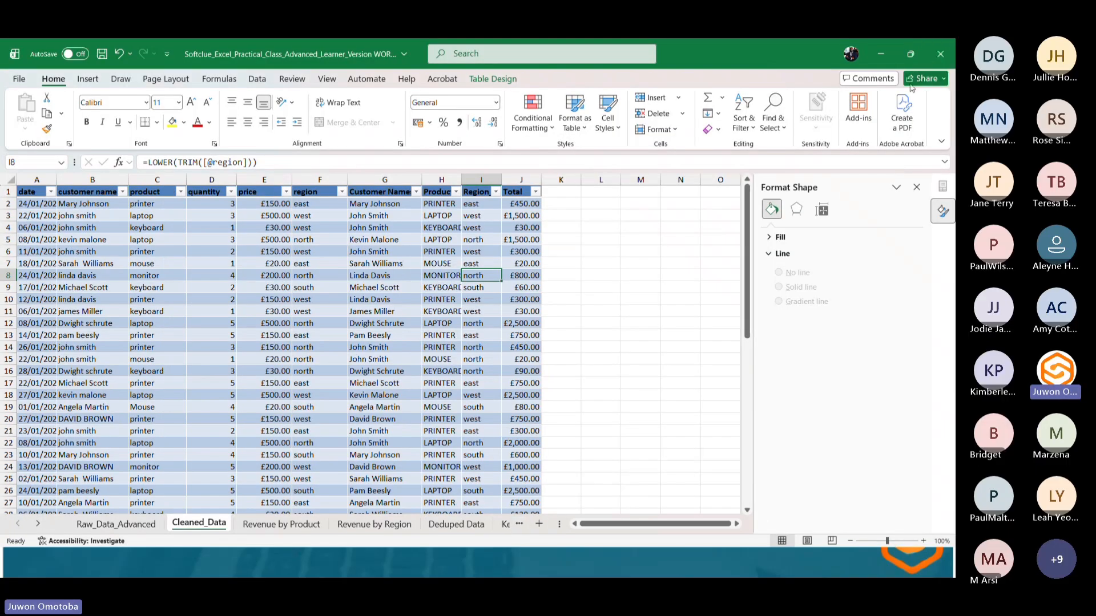
key(super)
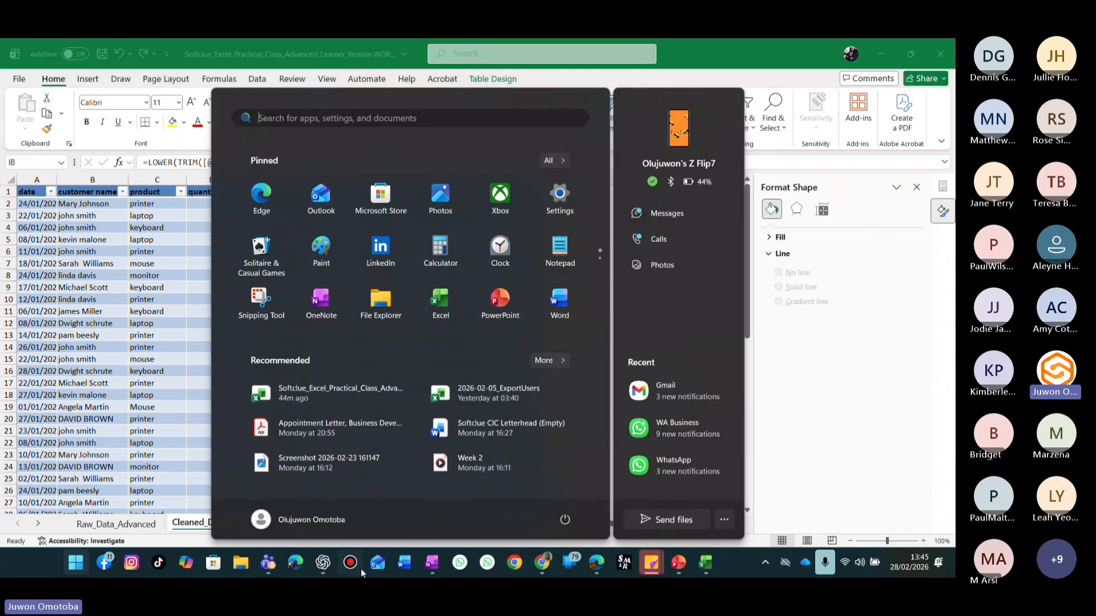
click(541, 563)
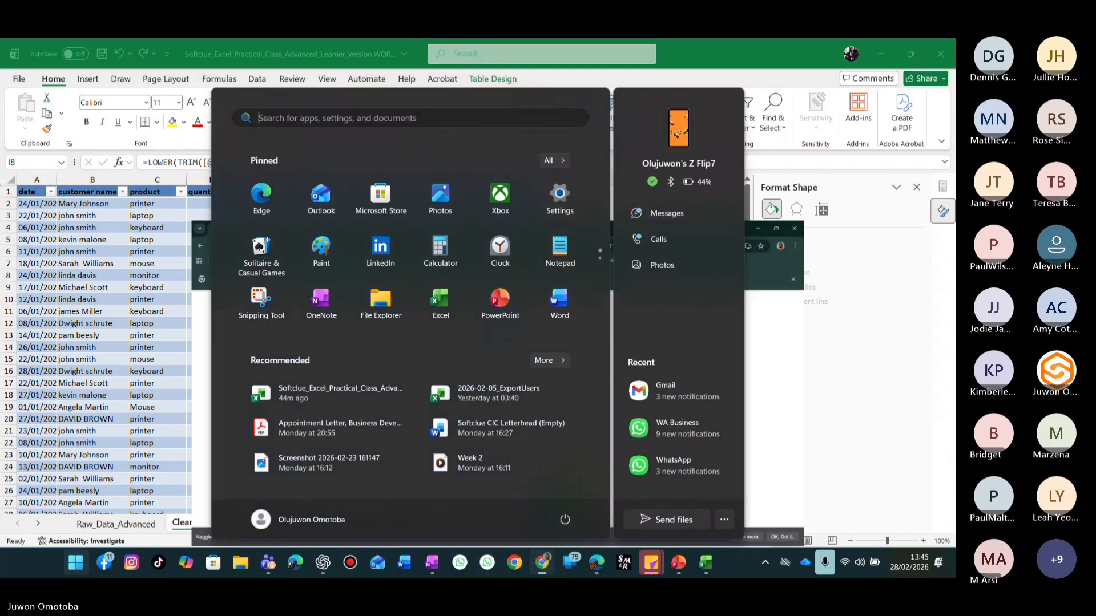
click(918, 78)
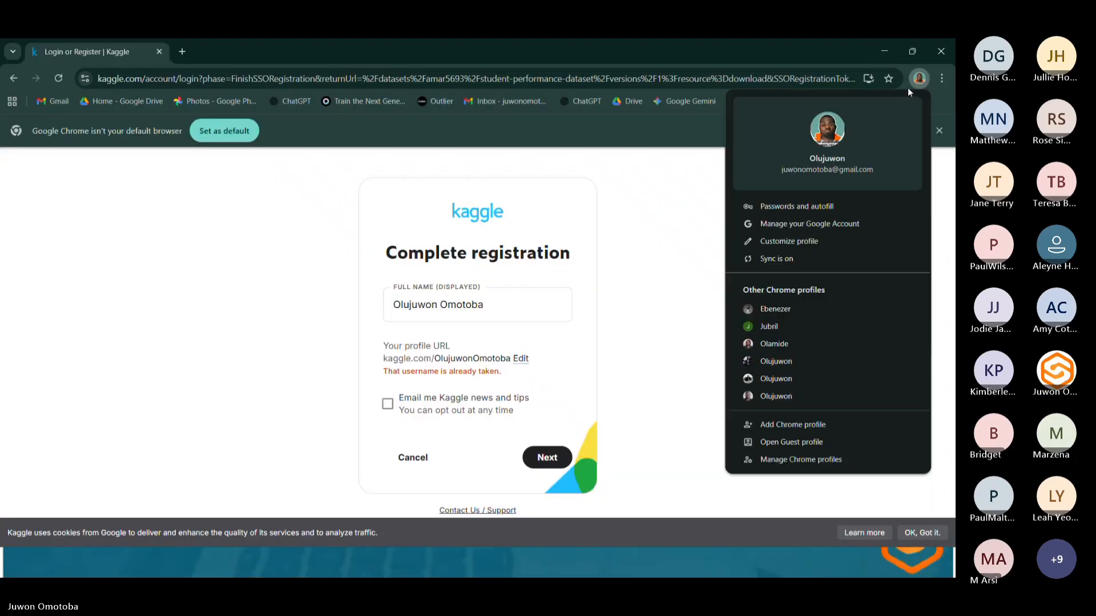
click(779, 365)
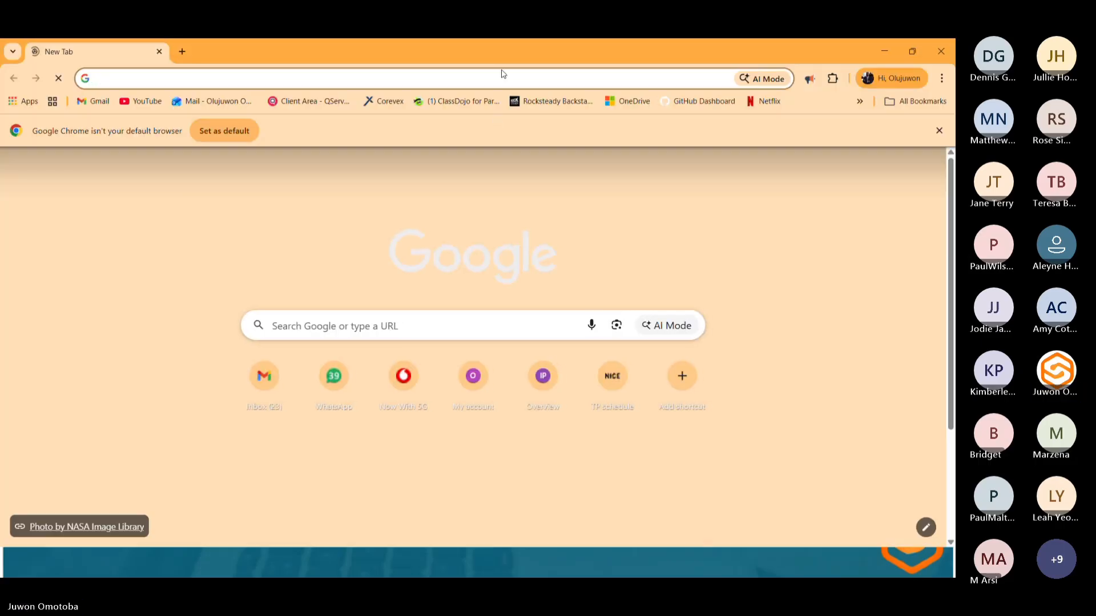
Open kaggle.com in that profile and sign in with Google.
click(502, 80)
text(ka)
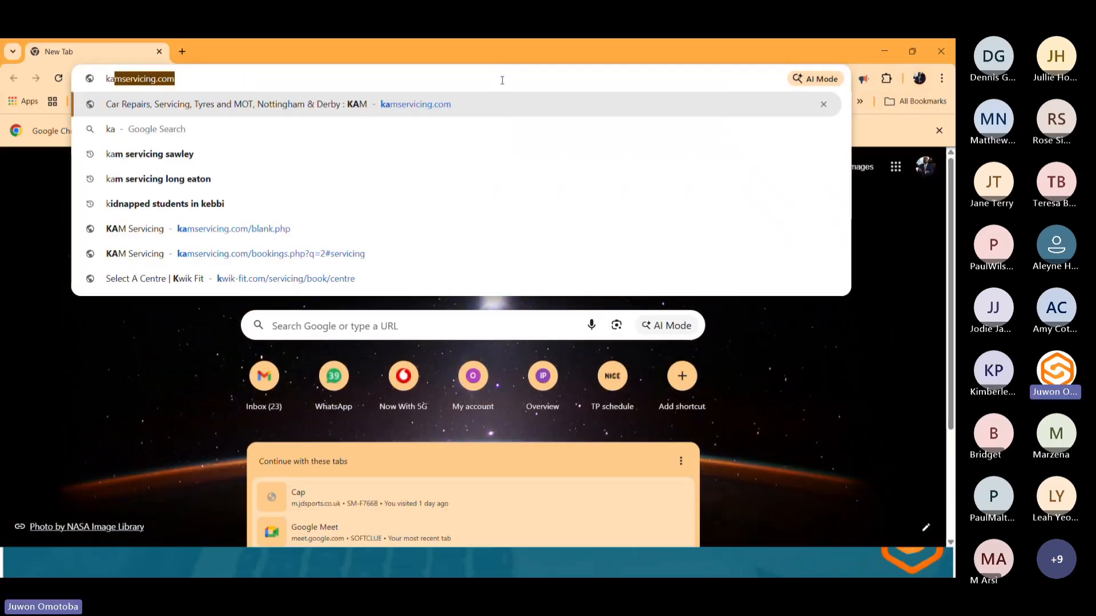
text(ggle.com)
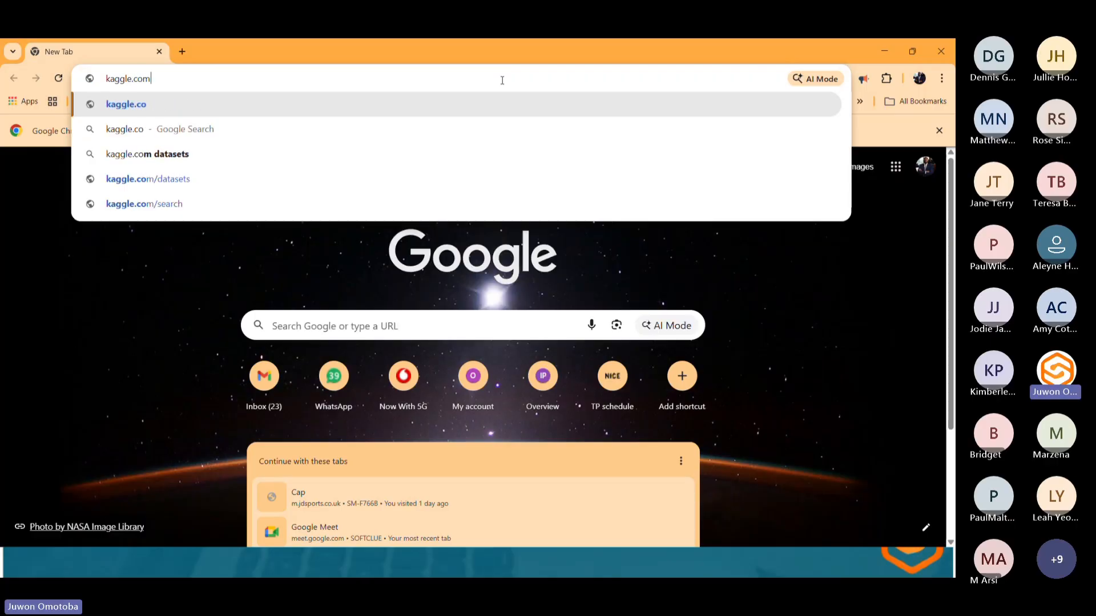
key(Return)
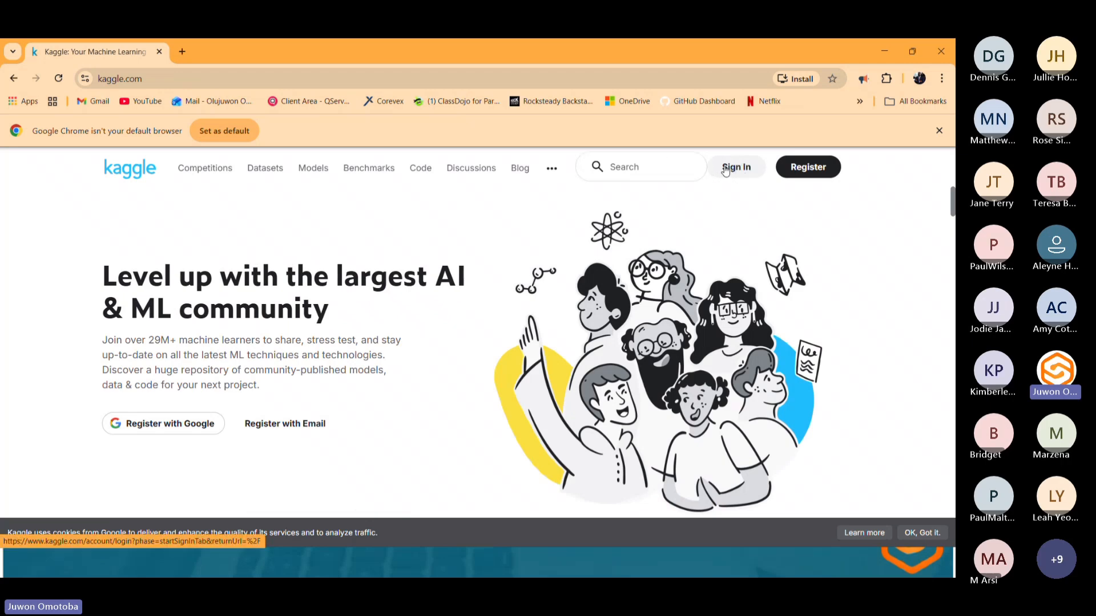
click(725, 171)
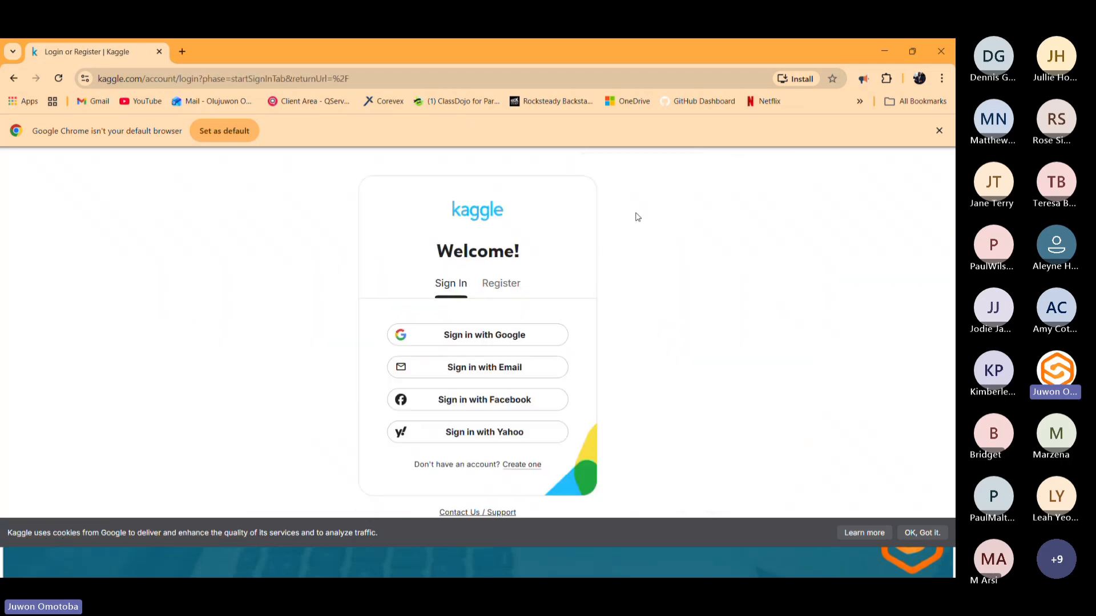
click(489, 334)
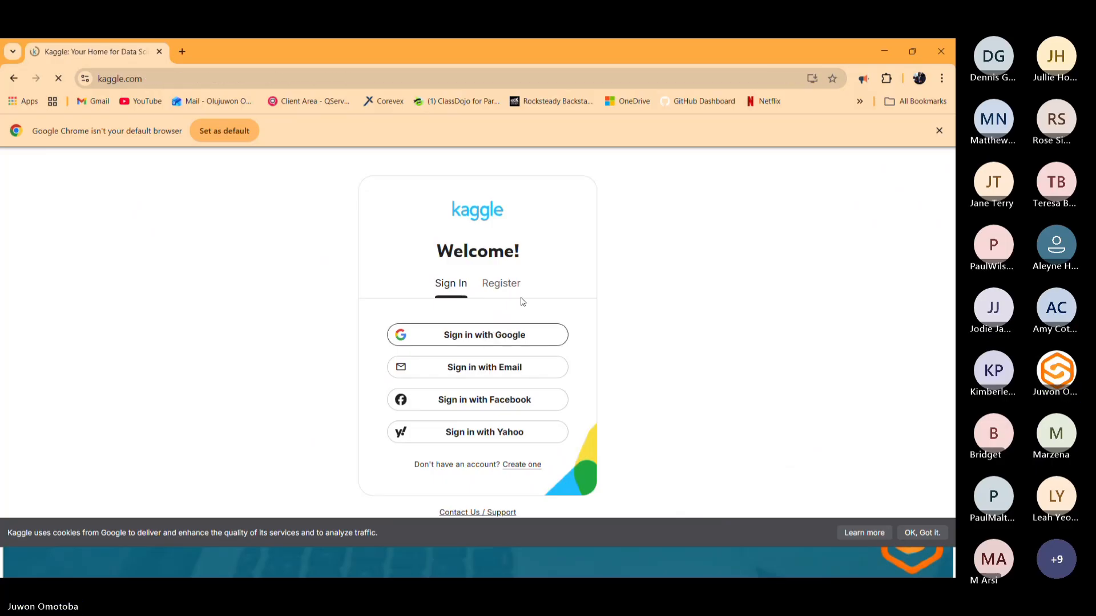
Scroll through the signed-in Kaggle home page and open the Datasets section.
scroll(589, 331, down, 2)
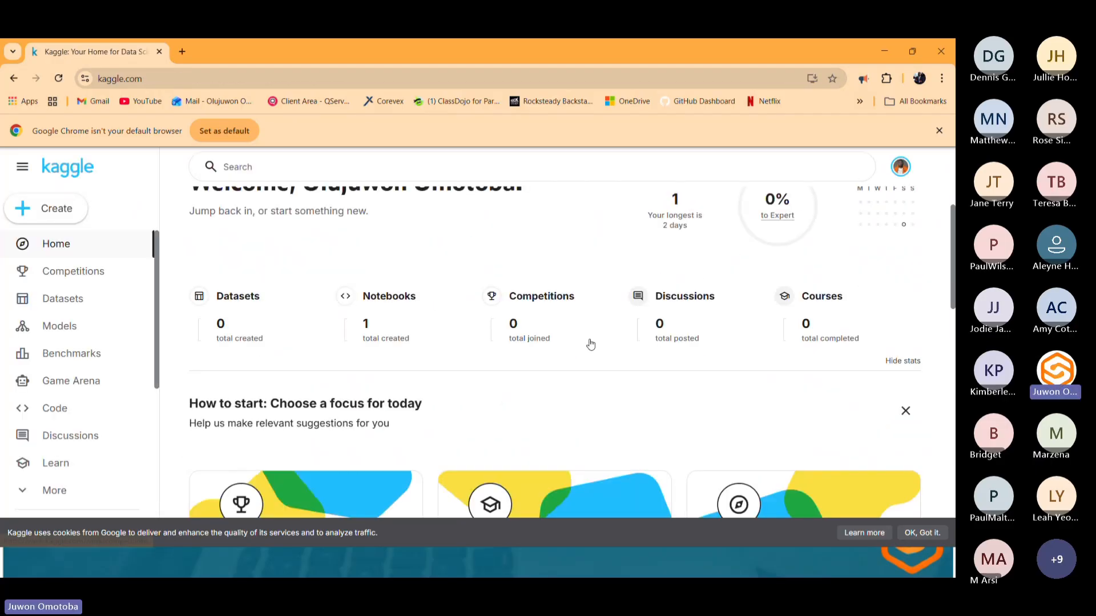
scroll(593, 342, down, 2)
scroll(598, 342, down, 6)
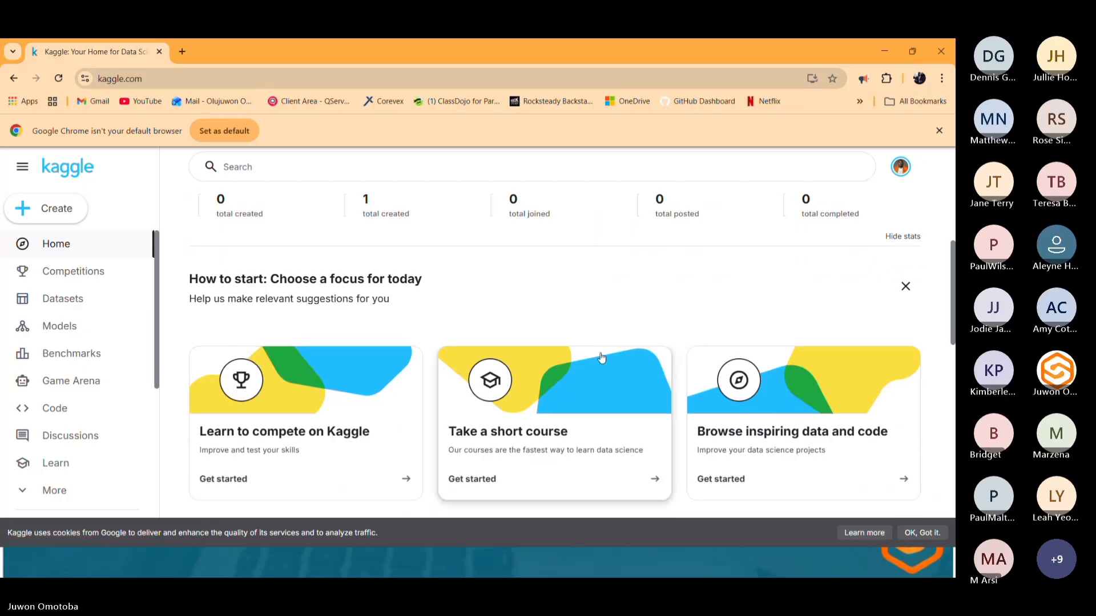
scroll(619, 365, down, 7)
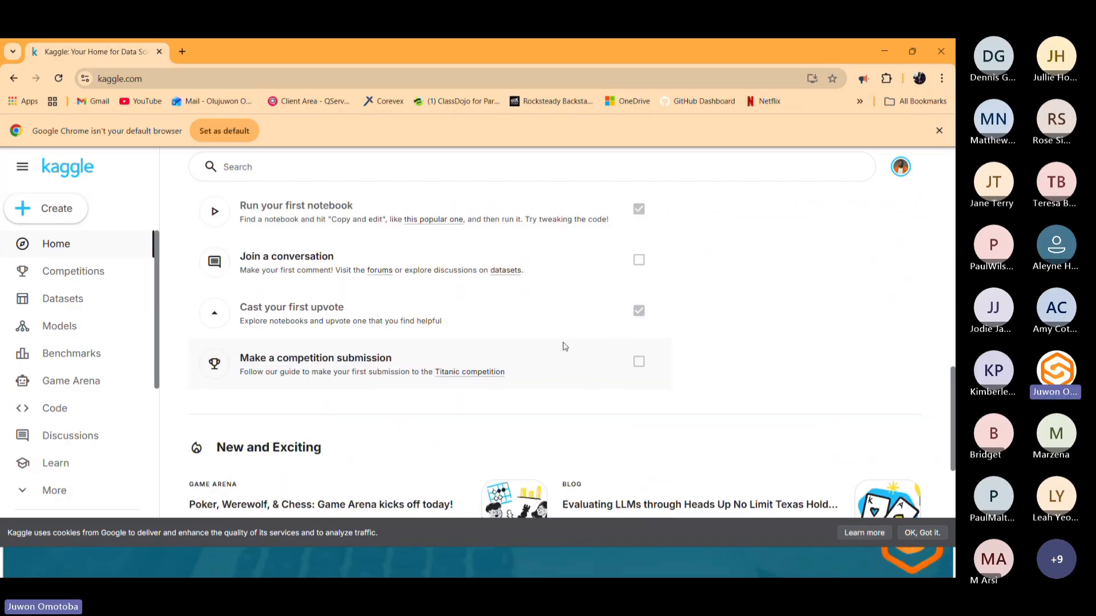
click(98, 307)
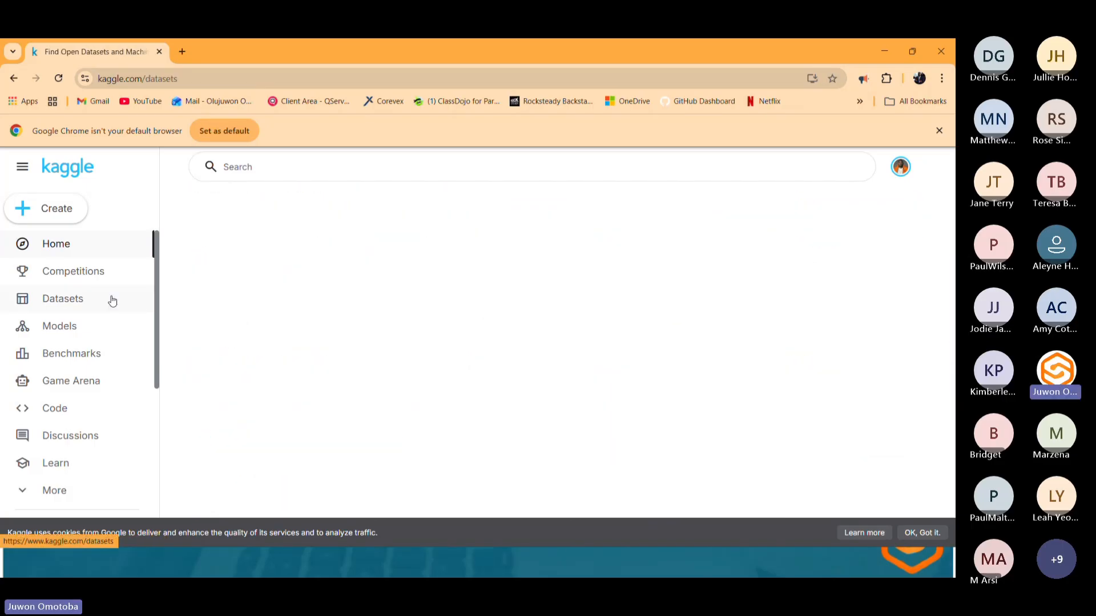
Browse the trending, category and recently viewed datasets on the Datasets page.
scroll(352, 422, down, 5)
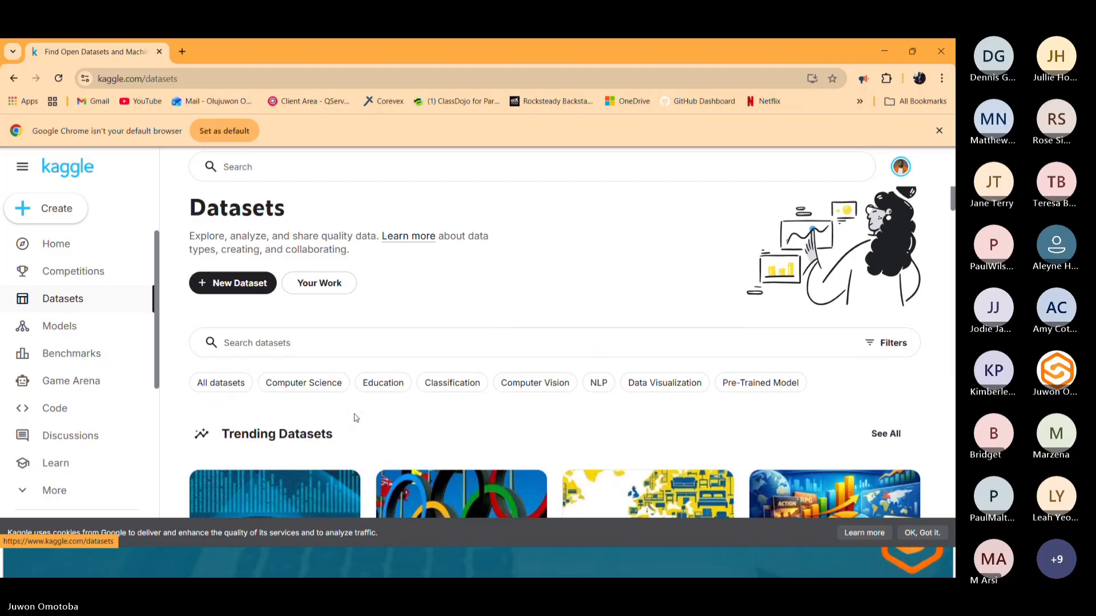
scroll(409, 397, down, 5)
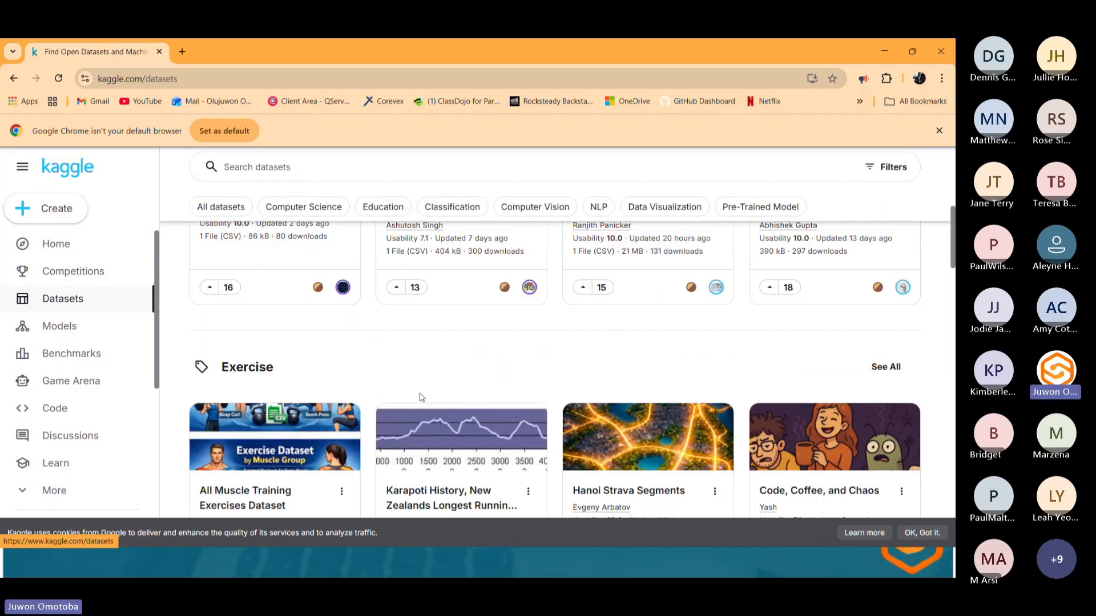
scroll(415, 402, down, 4)
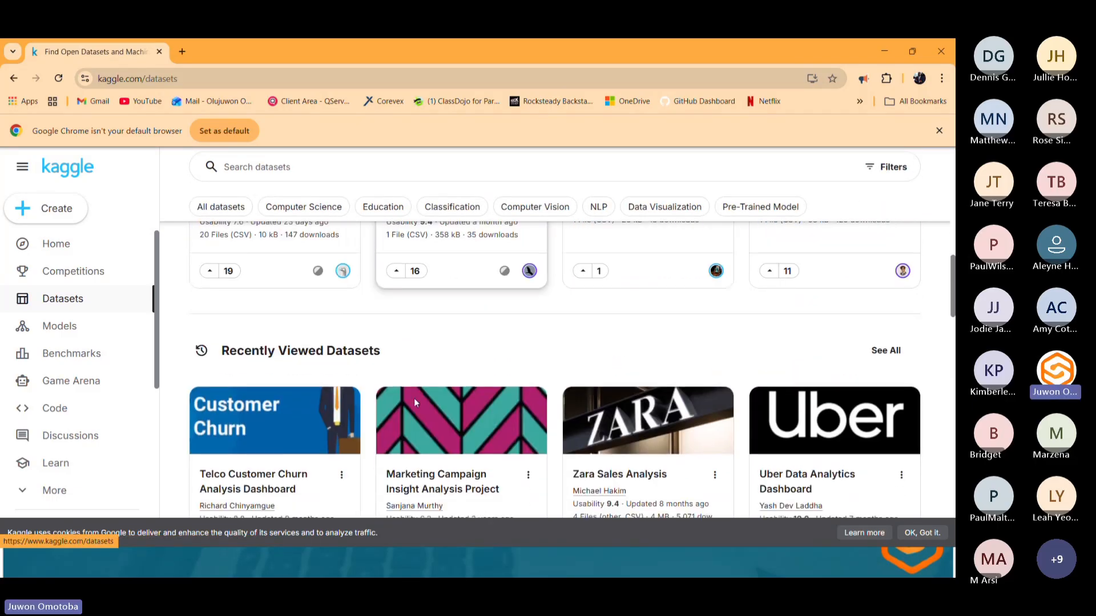
scroll(415, 403, down, 2)
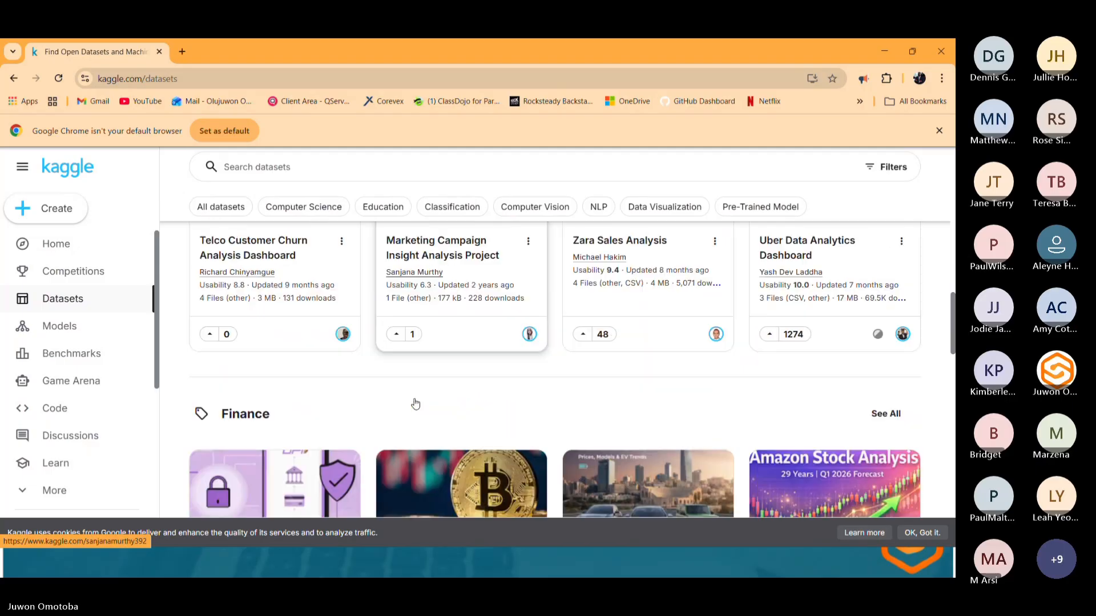
scroll(415, 403, down, 2)
scroll(415, 403, down, 1)
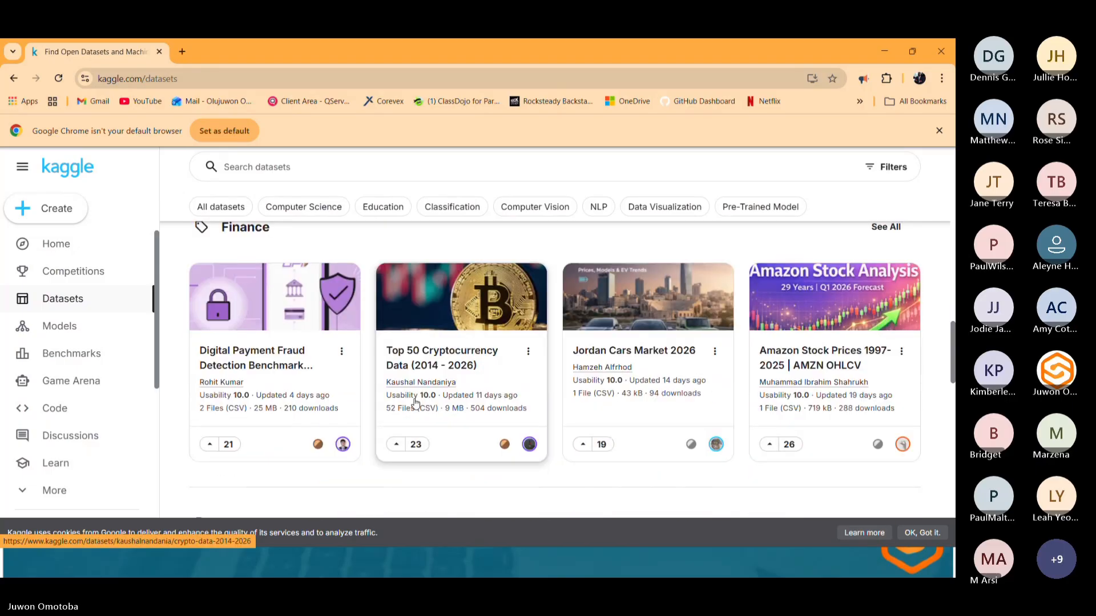
Open the University Student Performance & Habits Dataset from the Text Data section and scroll through its description.
scroll(415, 403, up, 5)
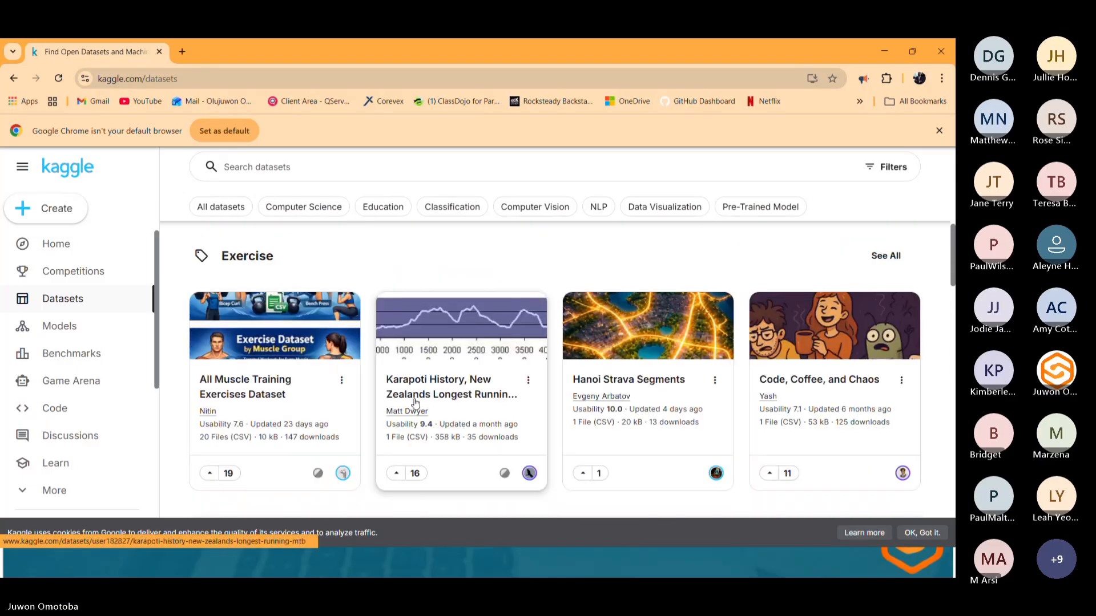
scroll(415, 402, up, 5)
scroll(416, 402, up, 2)
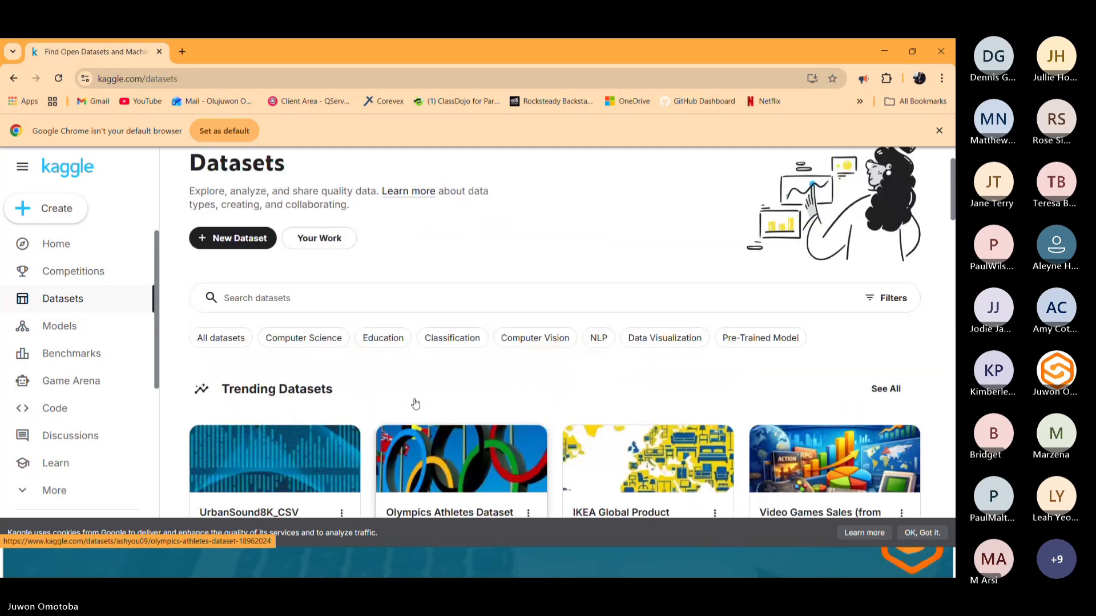
scroll(416, 402, down, 10)
scroll(416, 408, down, 12)
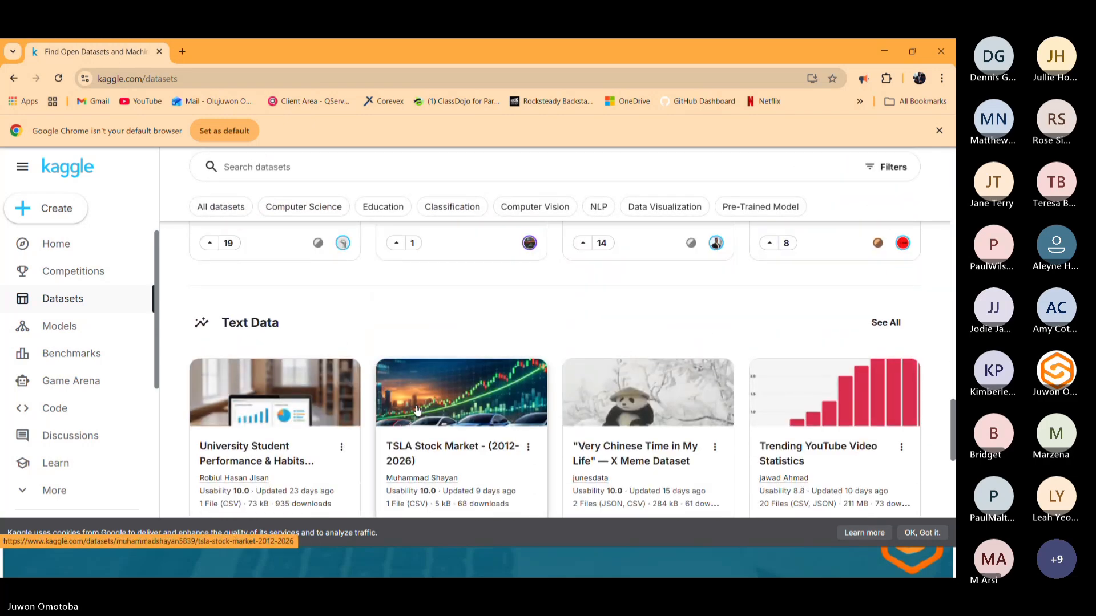
scroll(416, 409, down, 1)
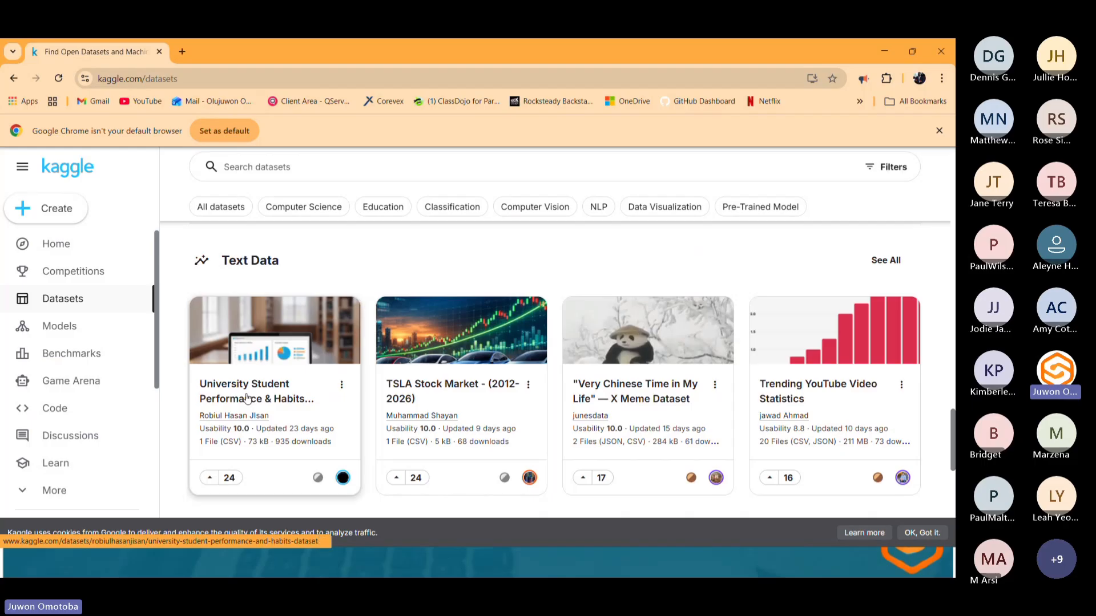
click(246, 398)
scroll(692, 424, down, 5)
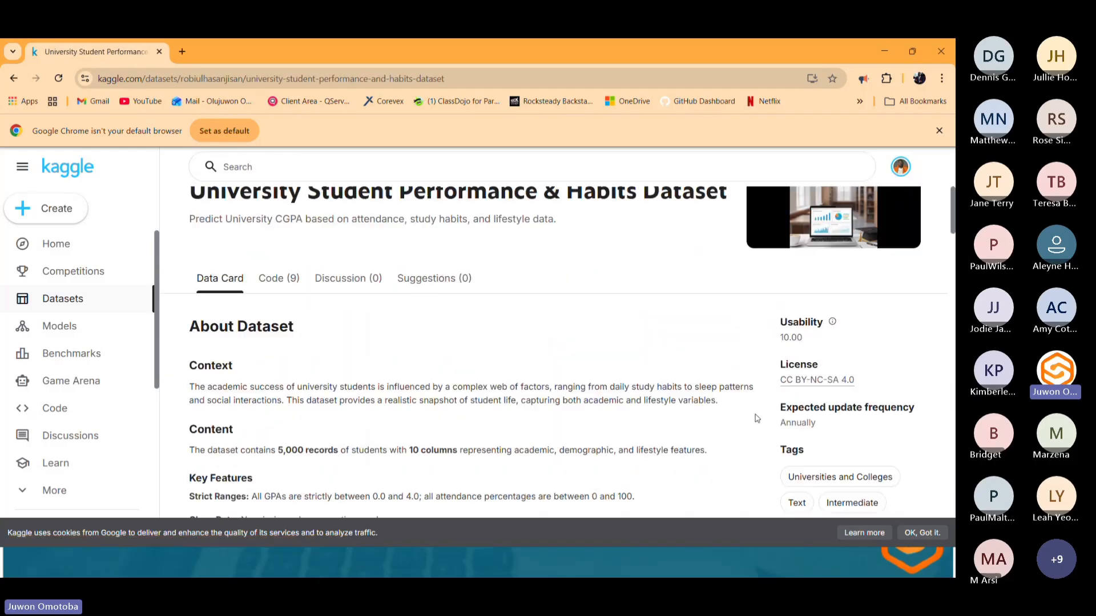
scroll(752, 410, down, 3)
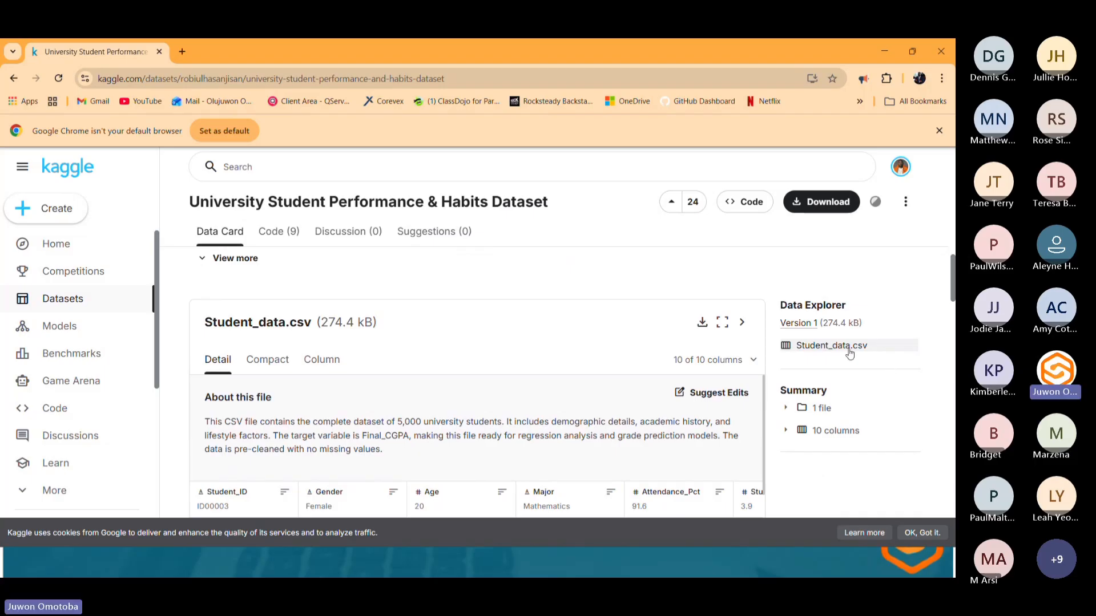
Select Student_data.csv in the data explorer and download the dataset as a zip file.
click(845, 349)
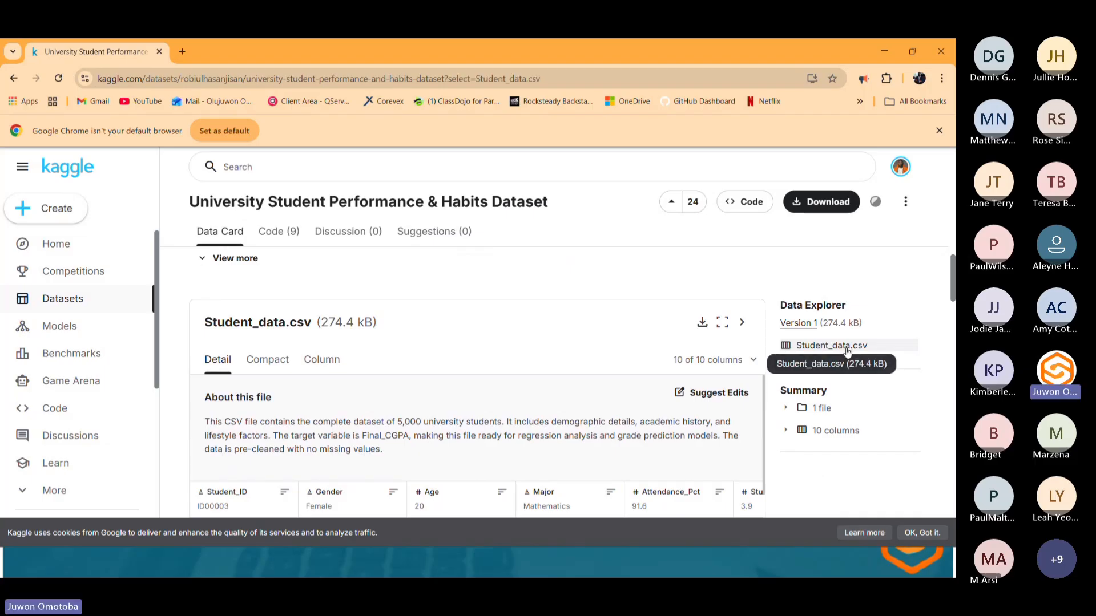
click(847, 206)
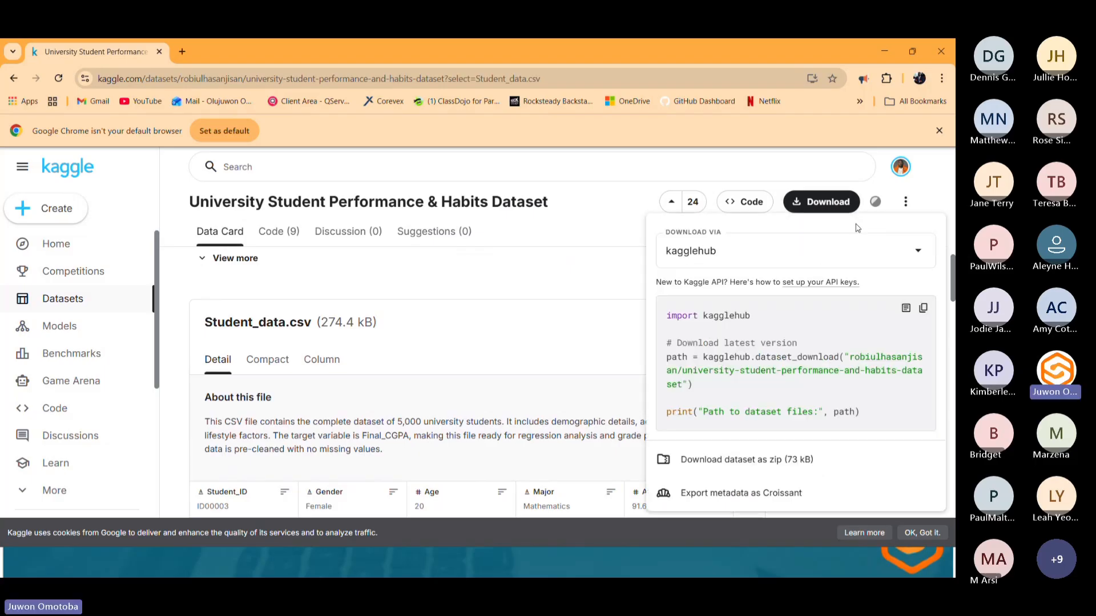
click(794, 452)
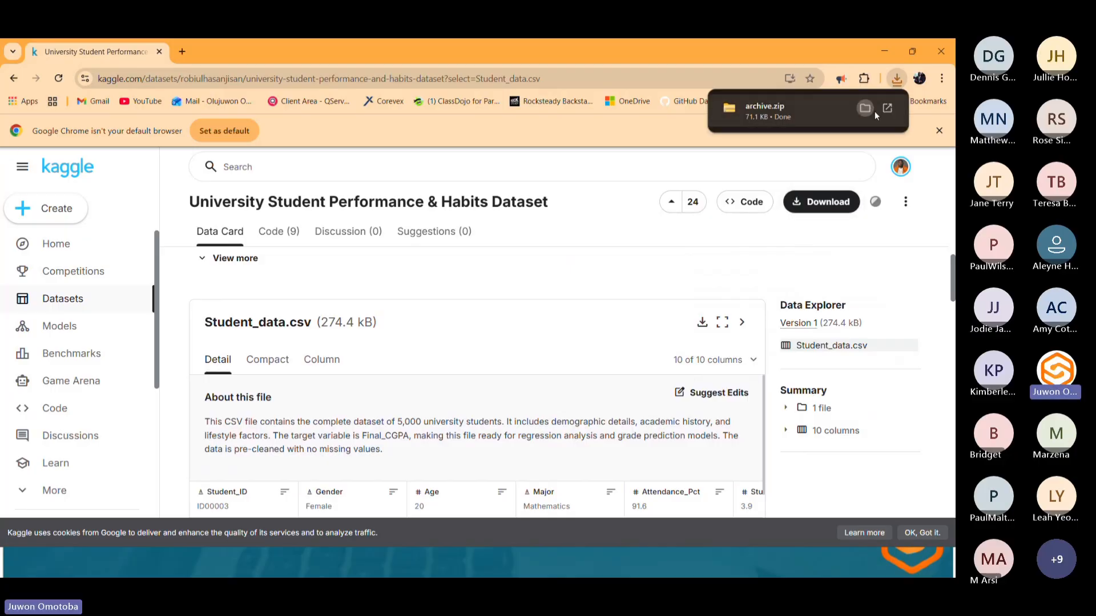
Show the downloaded archive.zip in its folder and extract it to an archive folder with WinRAR.
click(864, 109)
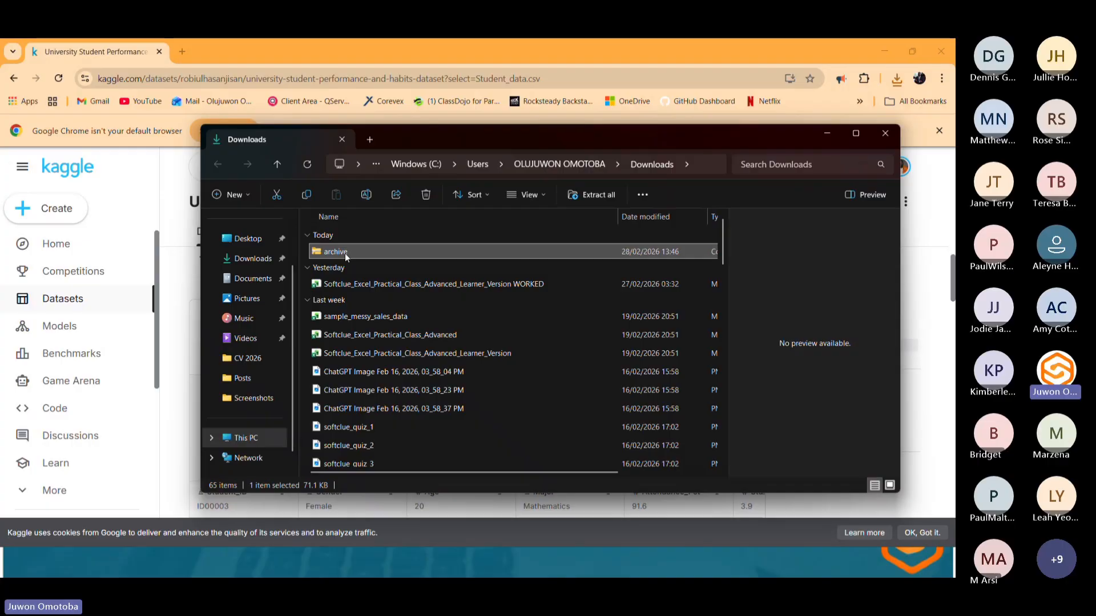
right_click(367, 252)
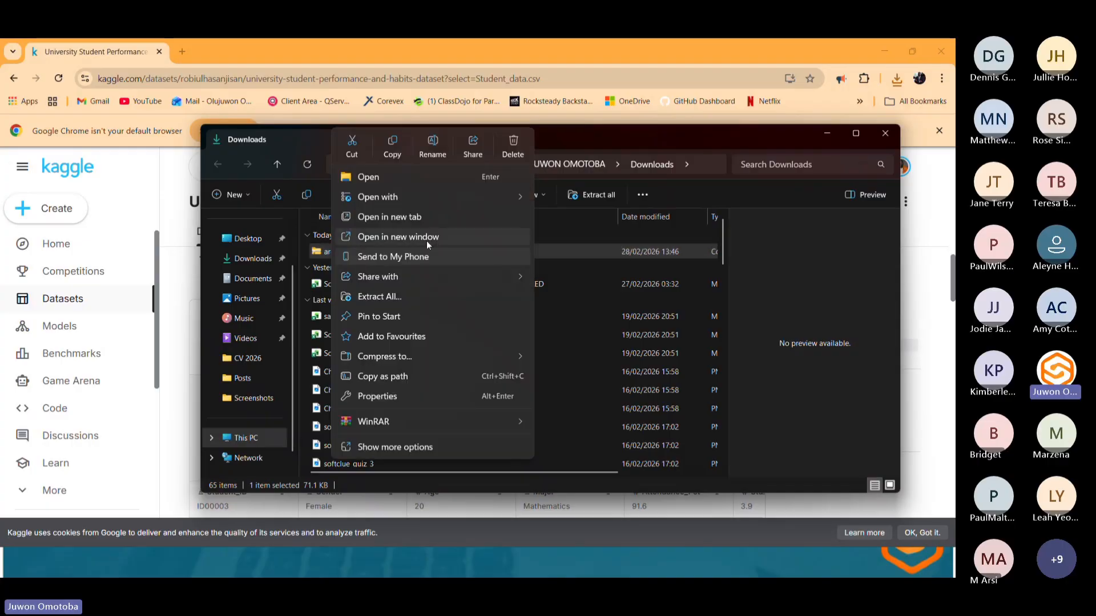
mouse_move(439, 419)
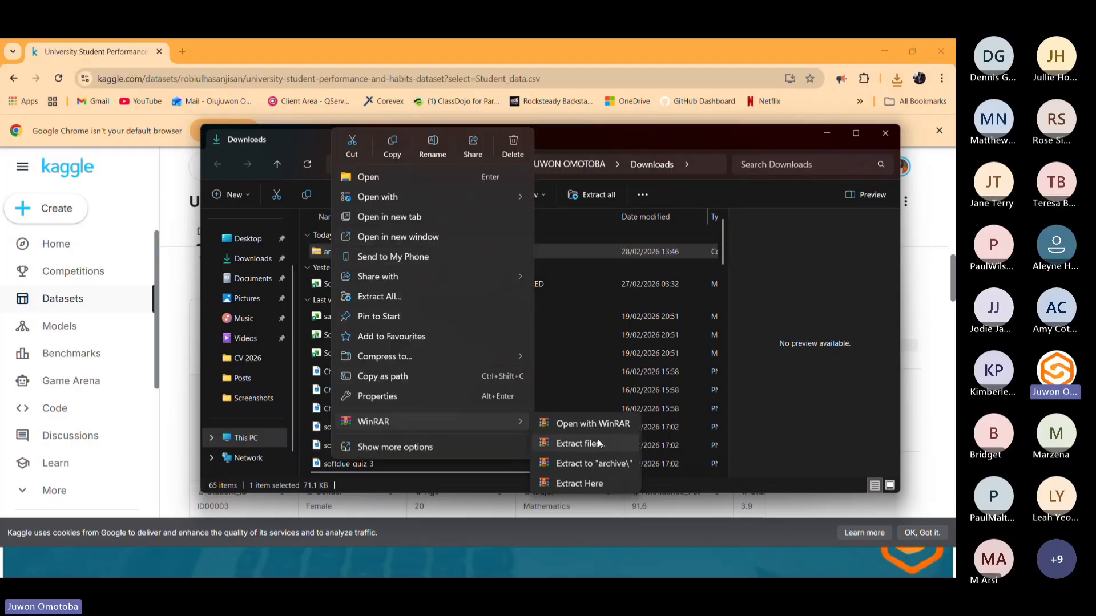
click(590, 464)
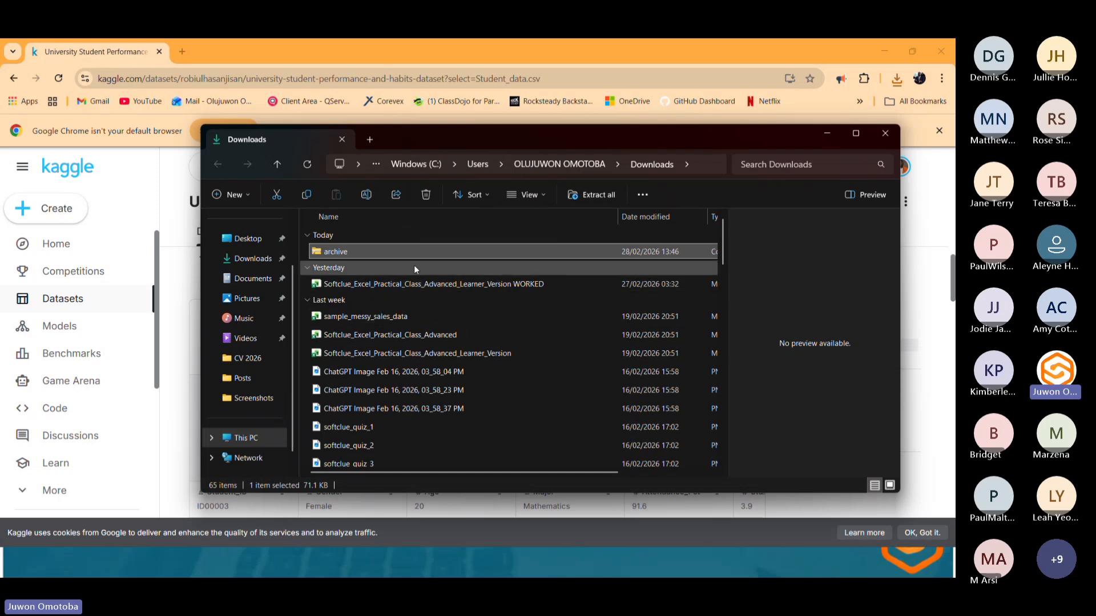
Open the extracted Student_data file in Excel and dismiss the possible data loss bar for good.
double_click(358, 266)
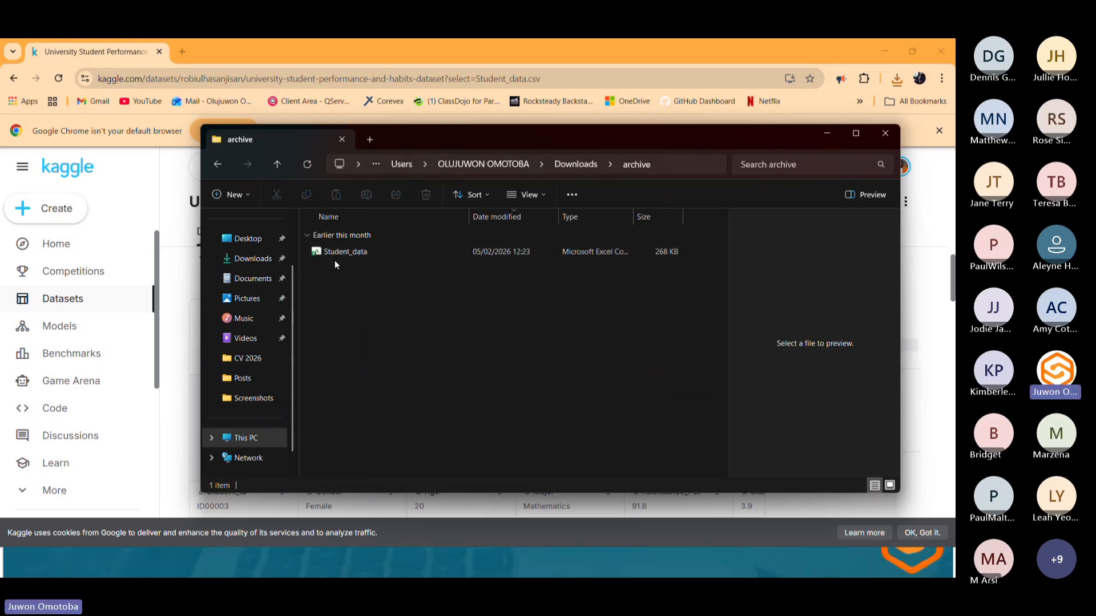
click(341, 255)
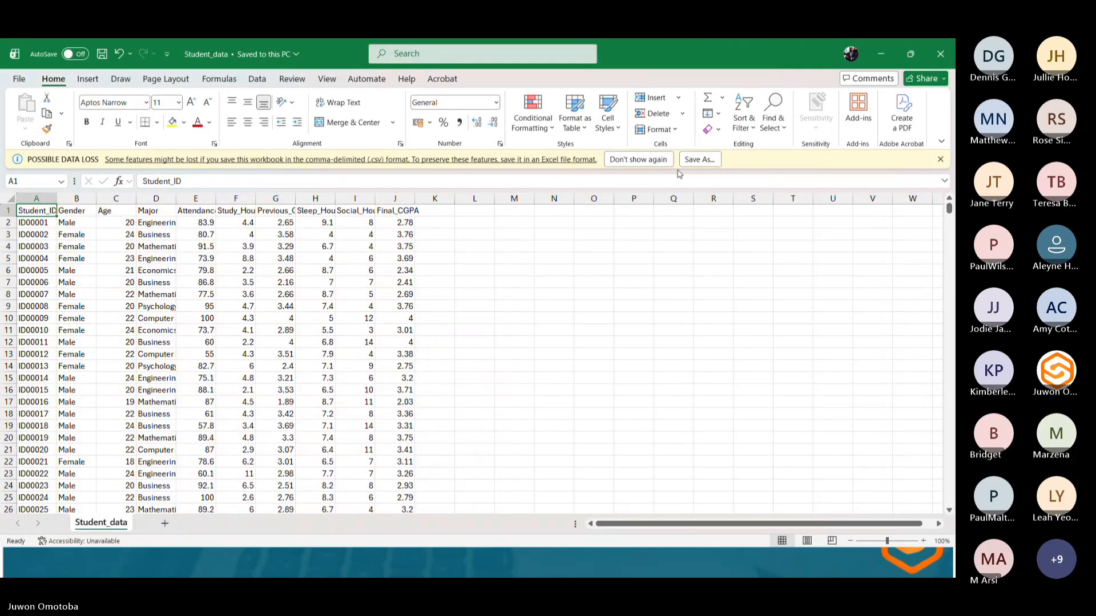
click(638, 159)
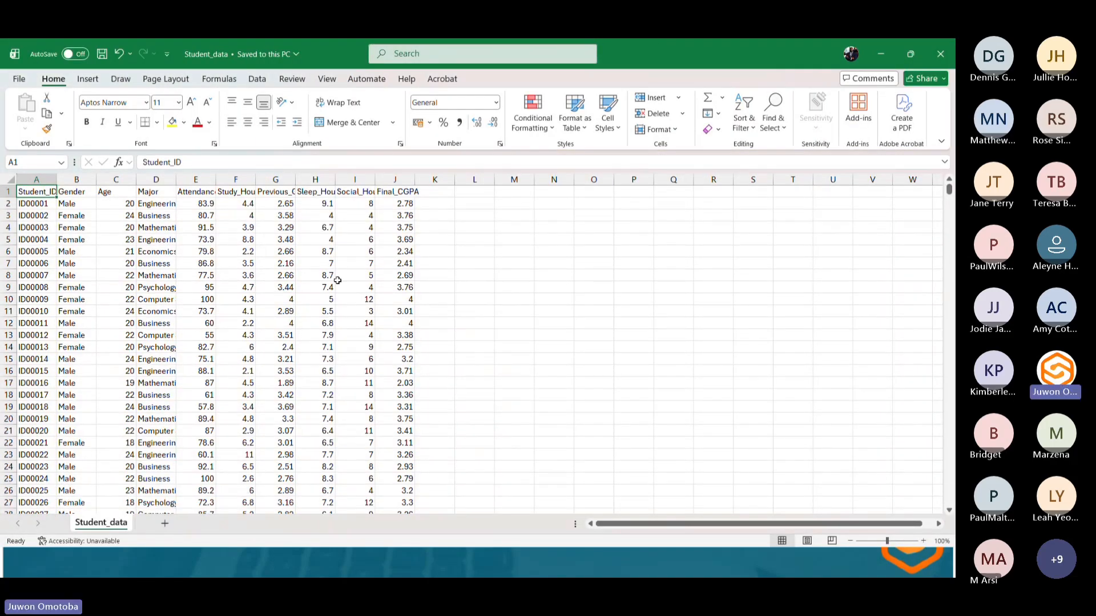
scroll(226, 279, down, 6)
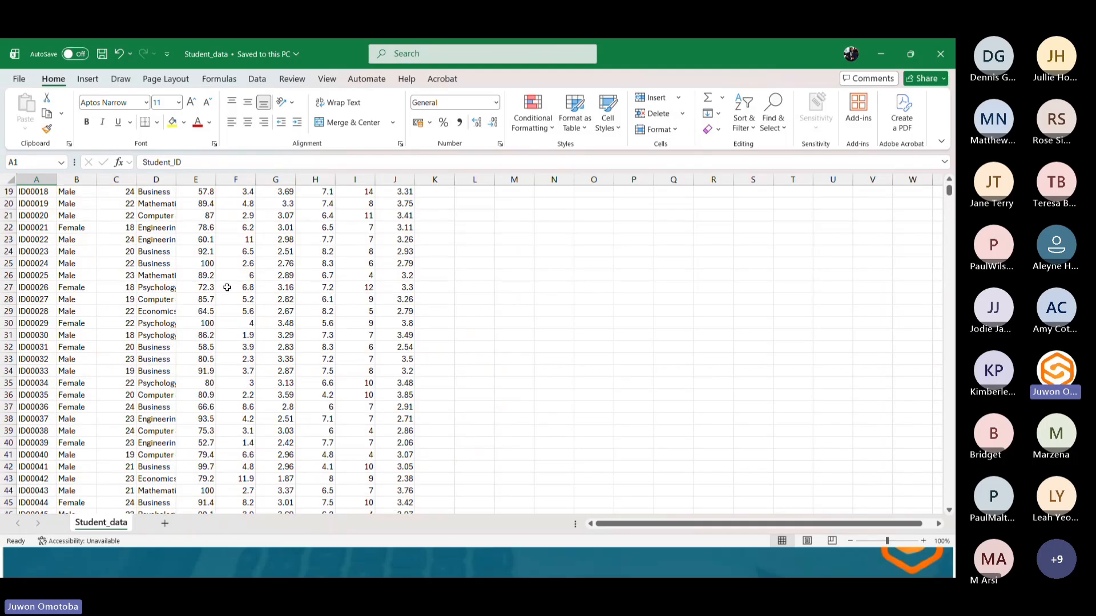
scroll(286, 294, up, 6)
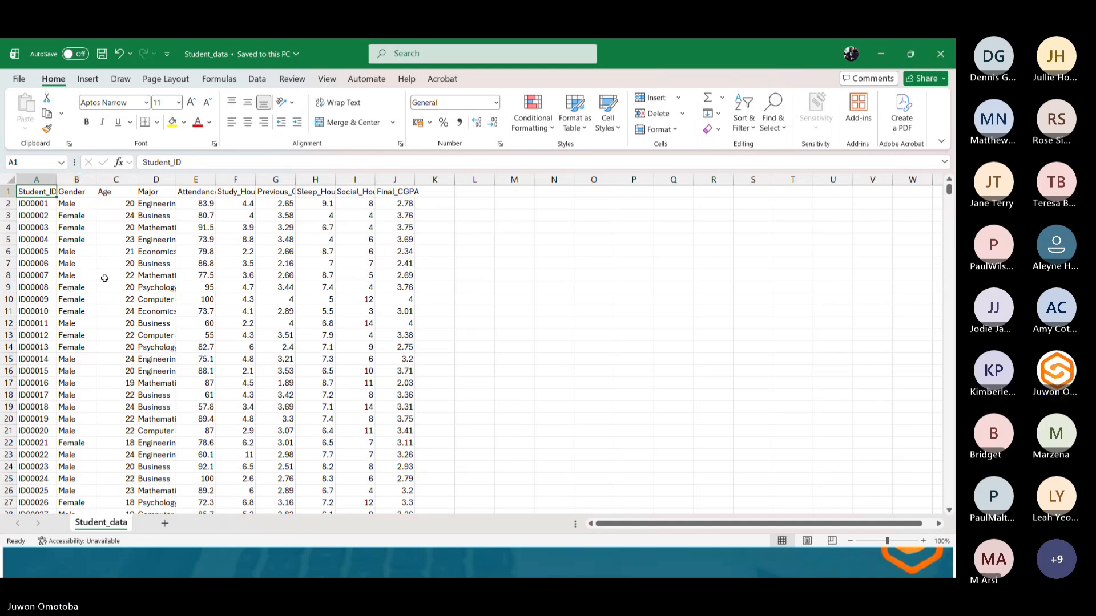
Widen columns D through J so every header and value in the student data shows in full.
drag(215, 180, 229, 181)
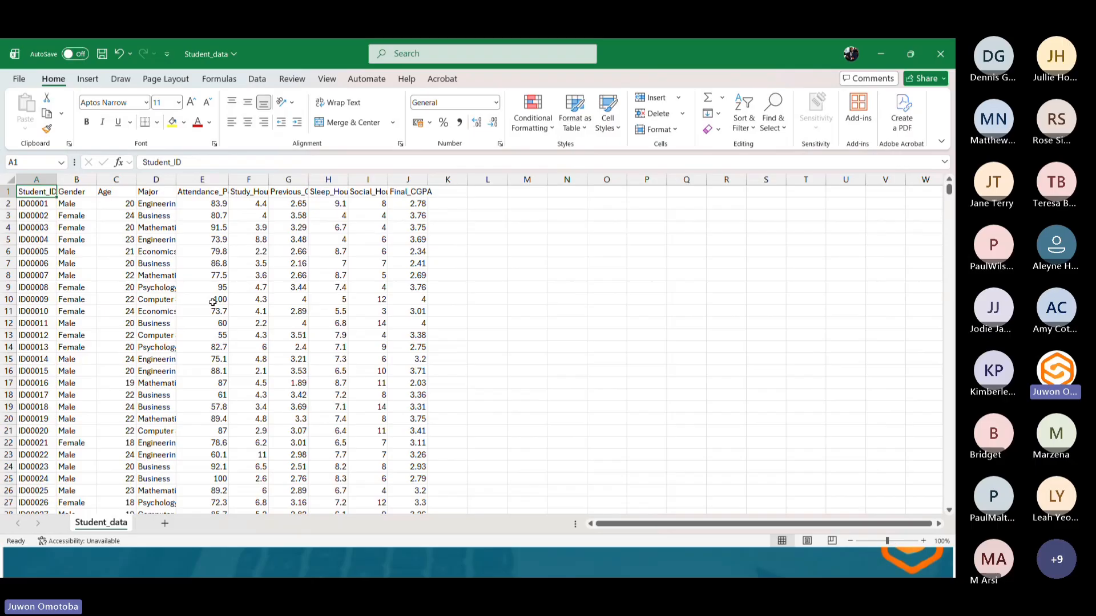
double_click(269, 180)
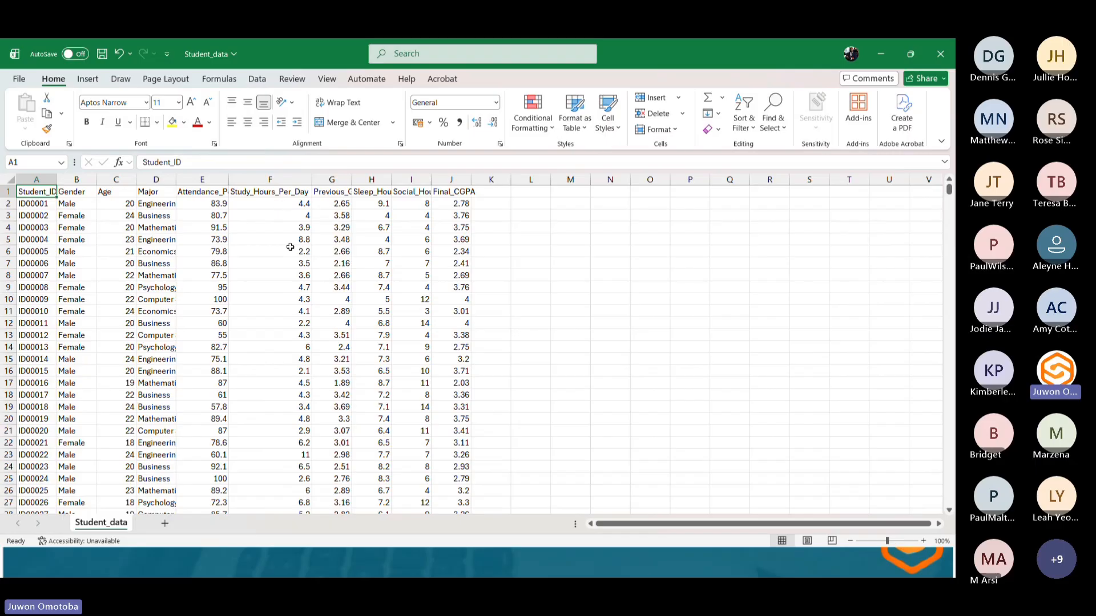
scroll(265, 345, down, 1)
scroll(265, 345, down, 2)
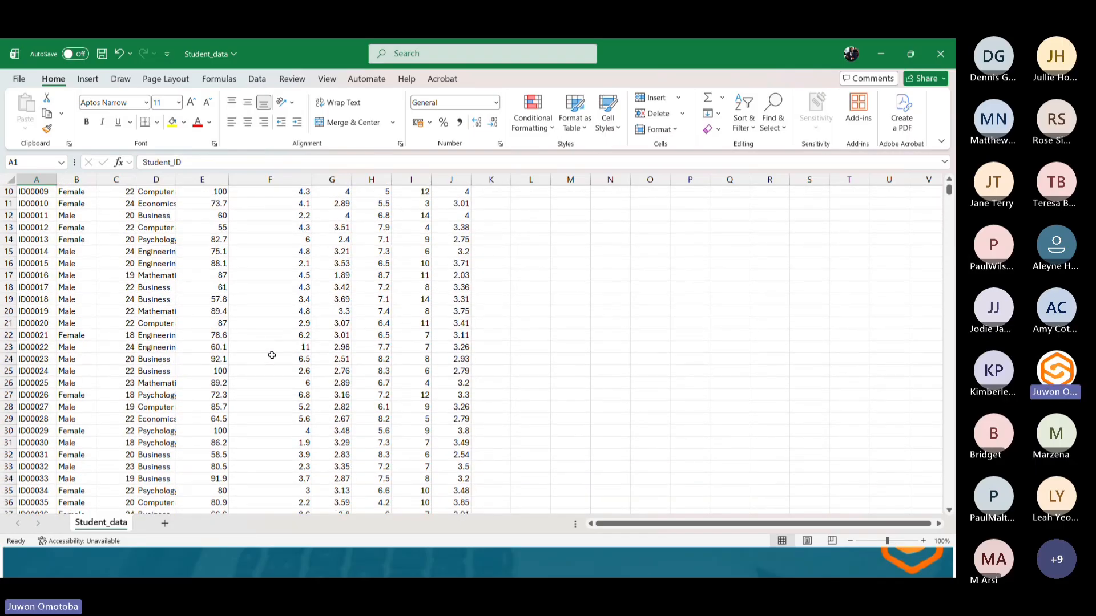
scroll(268, 349, up, 3)
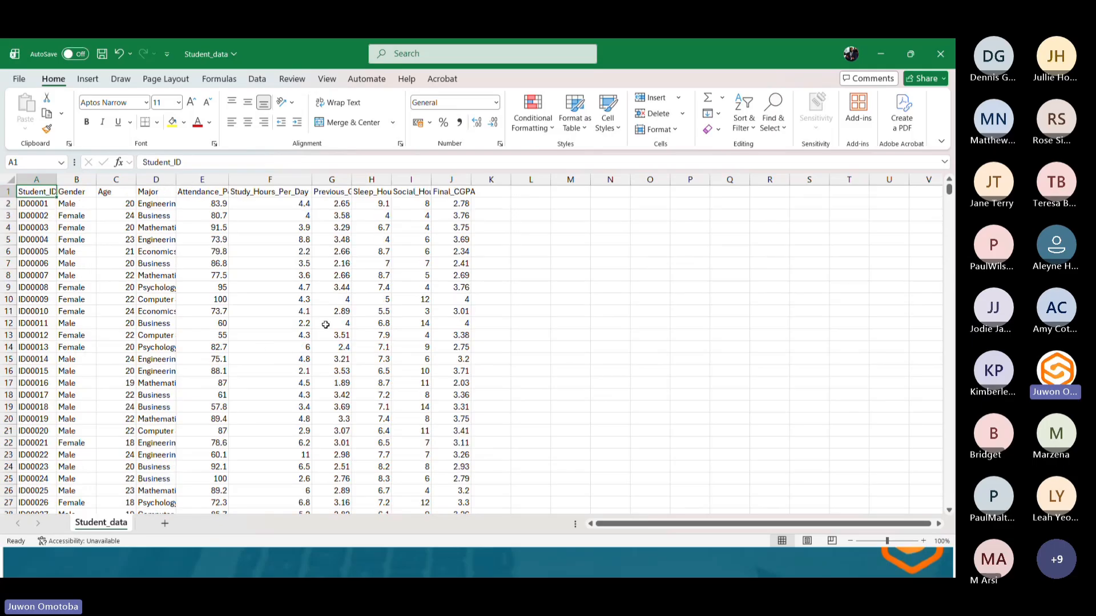
double_click(356, 183)
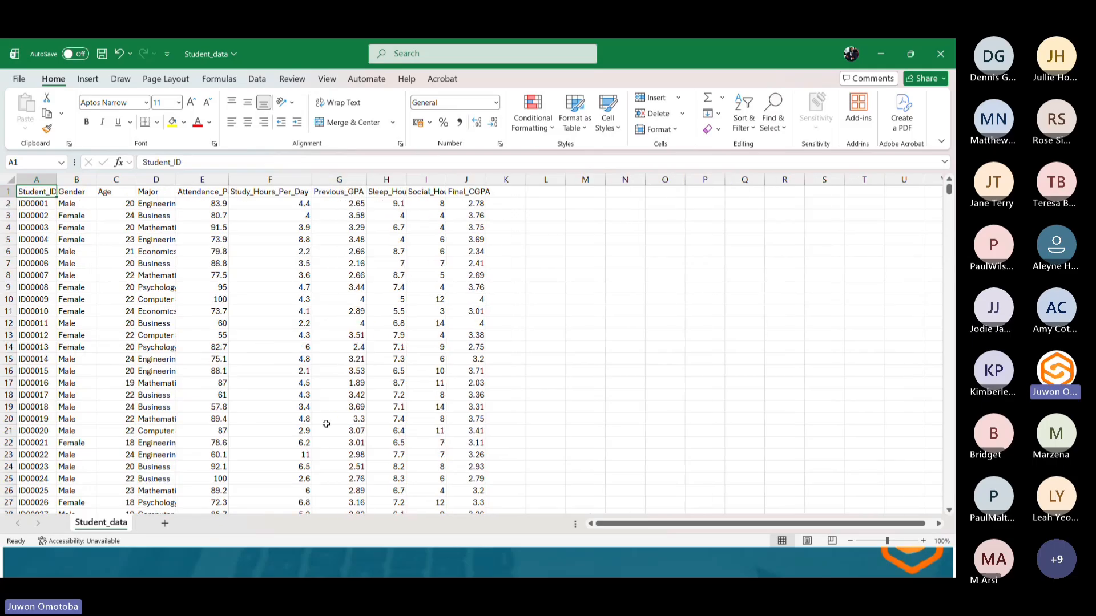
double_click(406, 182)
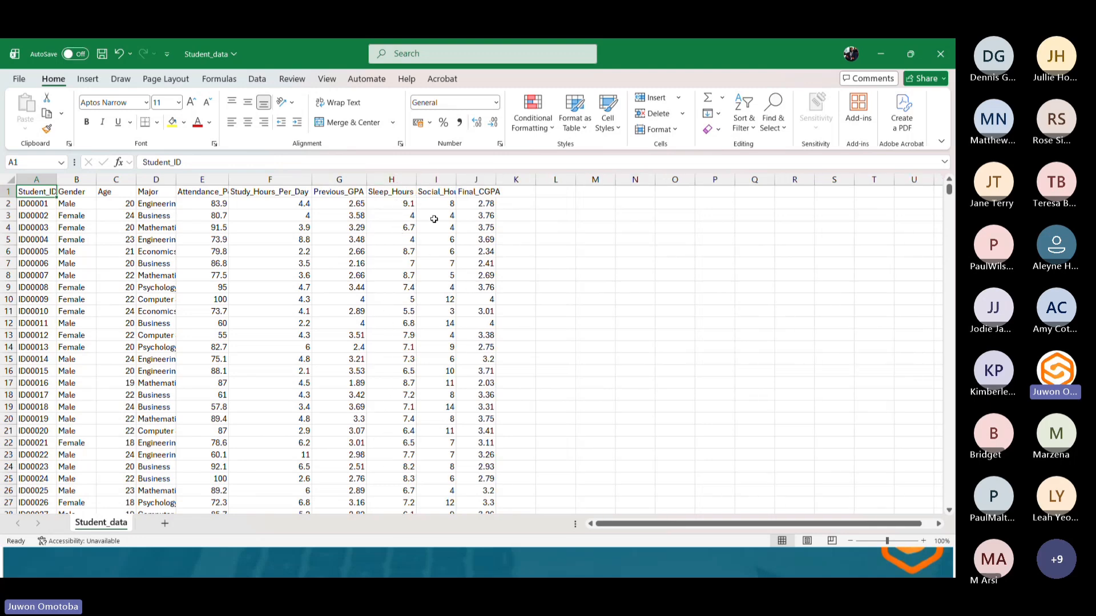
double_click(455, 180)
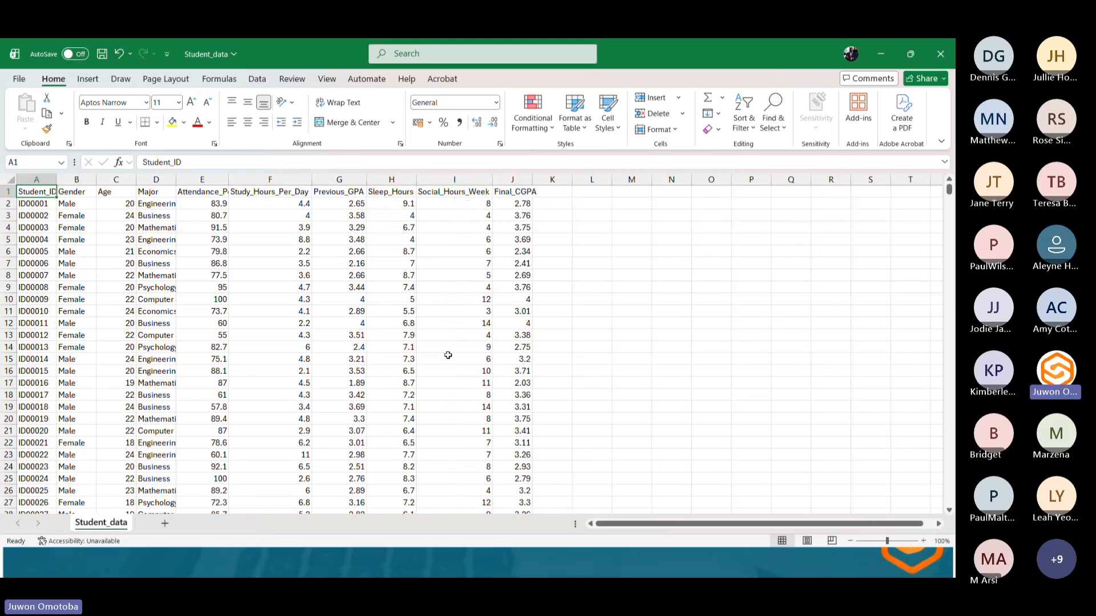
double_click(533, 180)
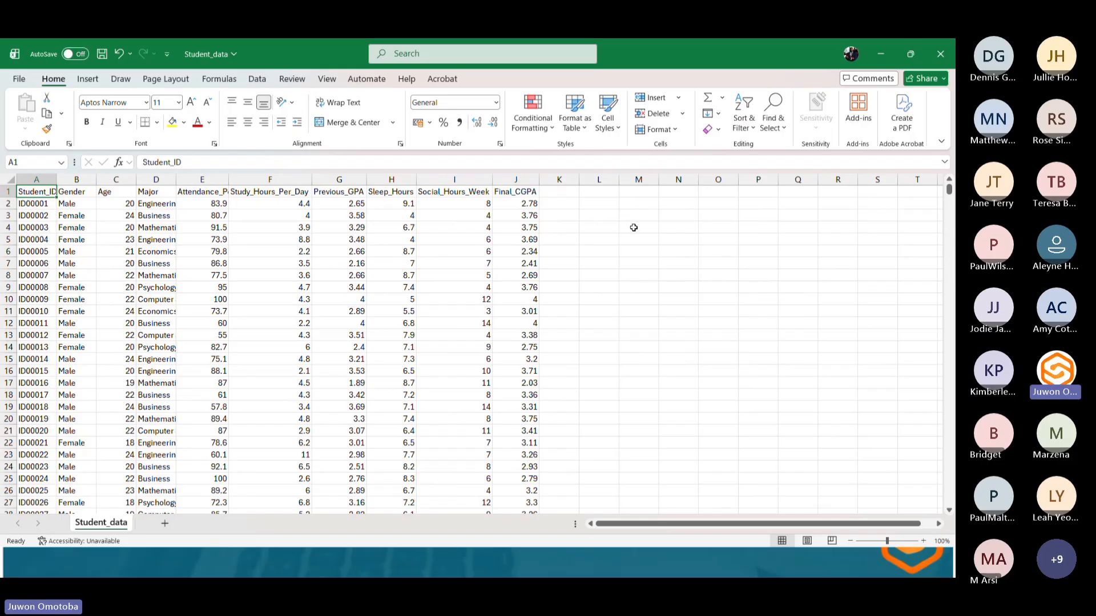
click(19, 80)
click(15, 83)
drag(177, 182, 202, 182)
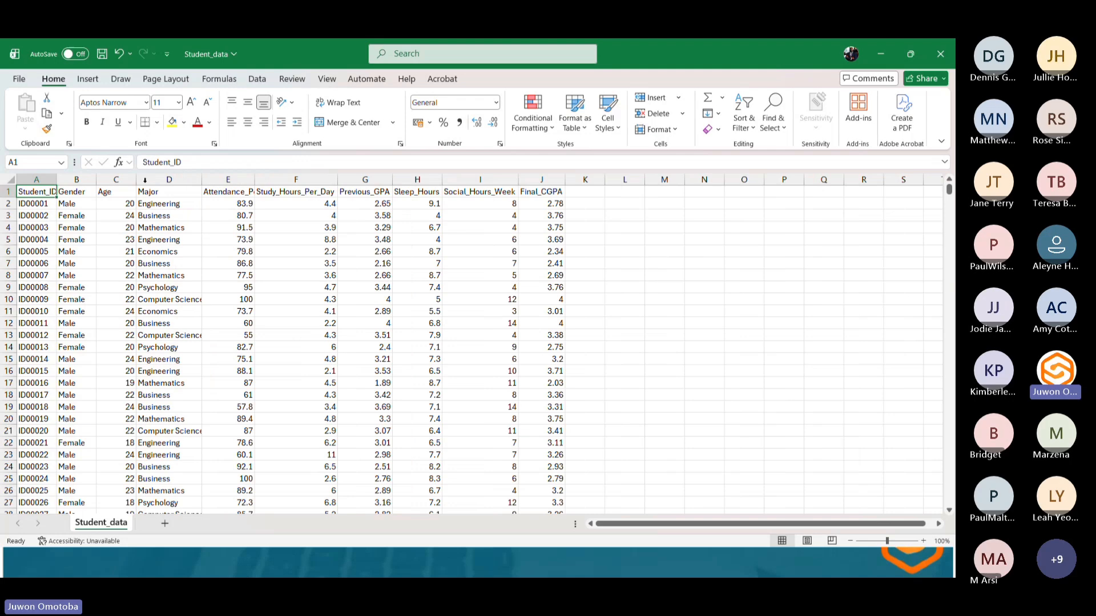
click(19, 78)
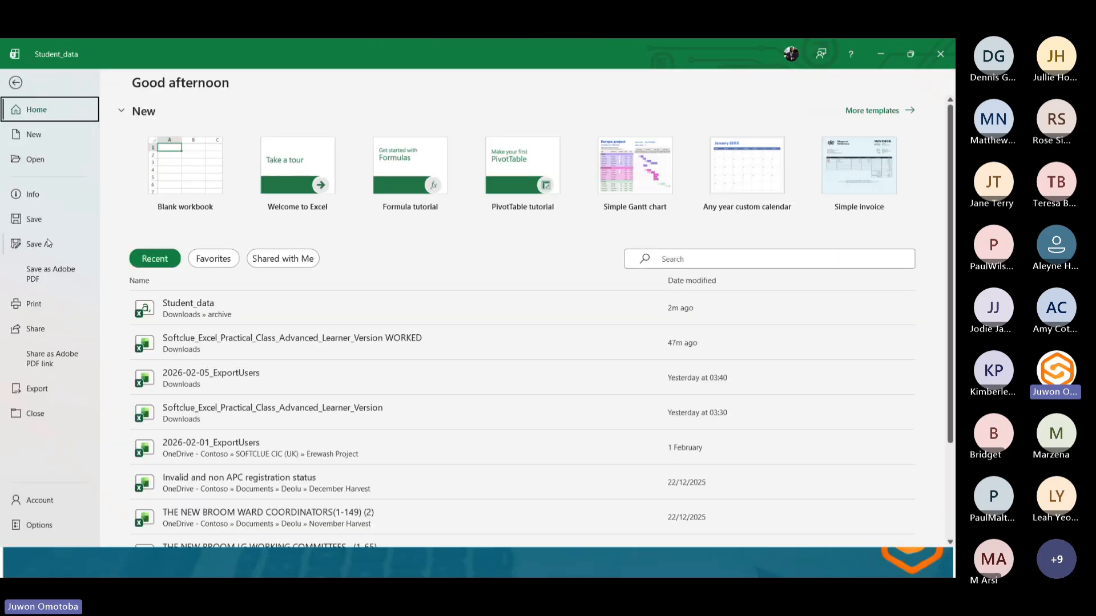
click(48, 243)
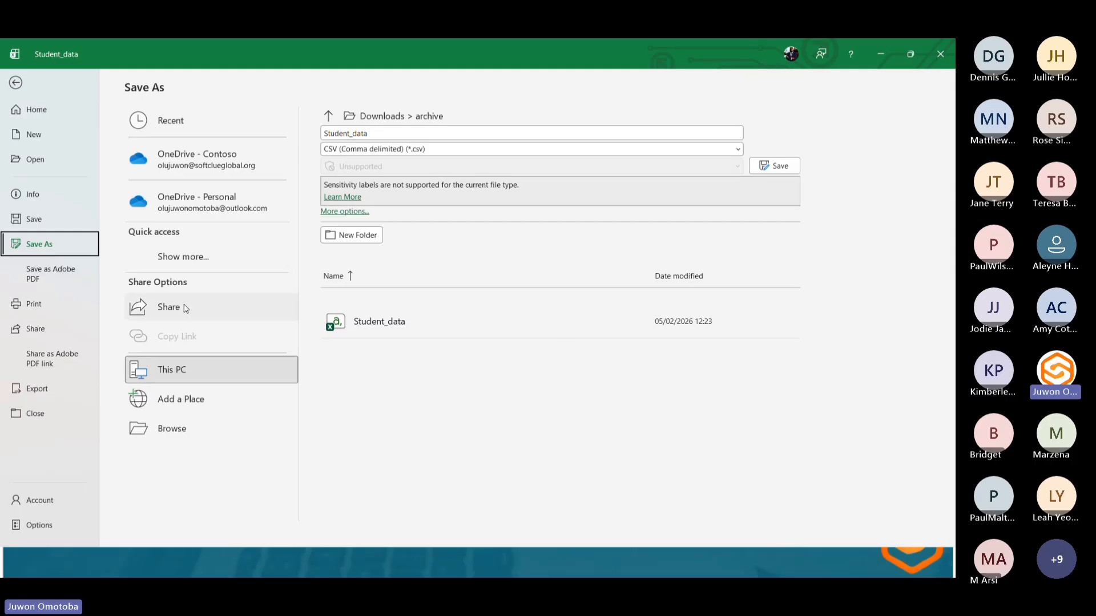
click(204, 368)
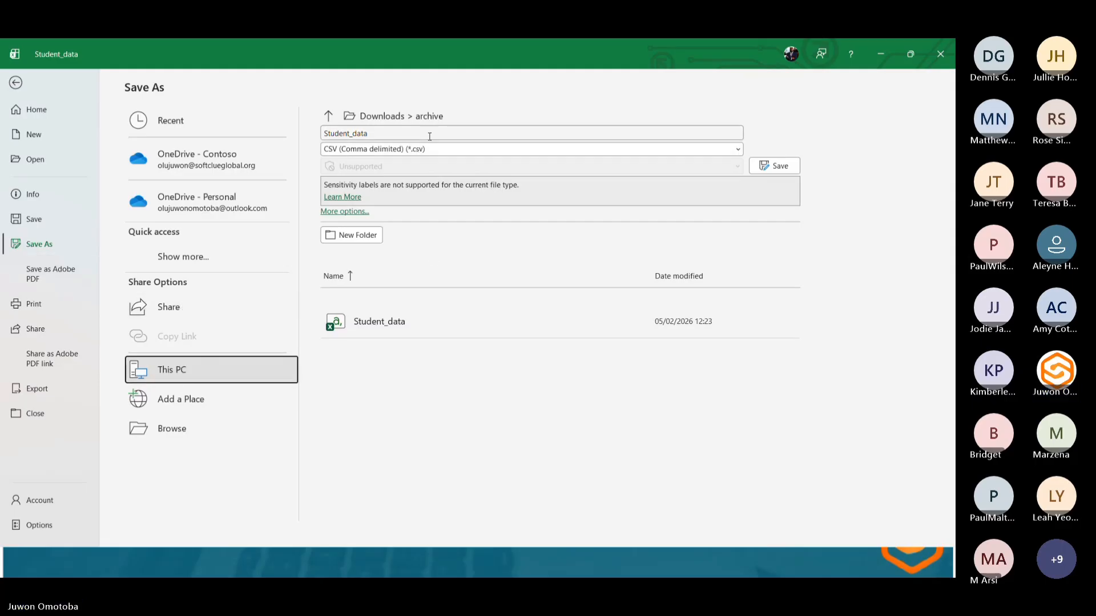
click(361, 240)
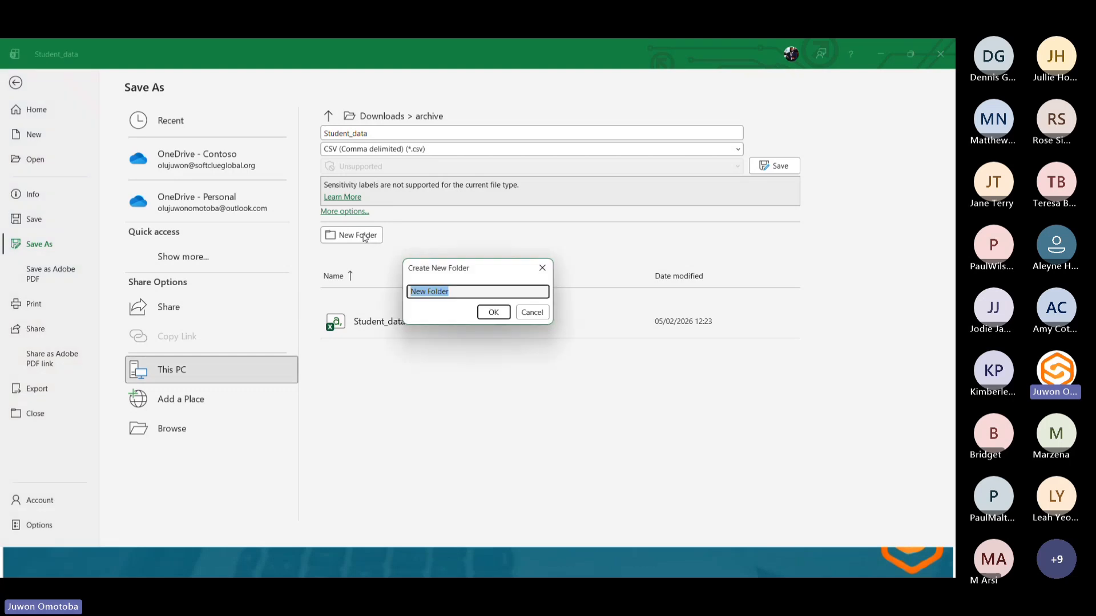
click(541, 269)
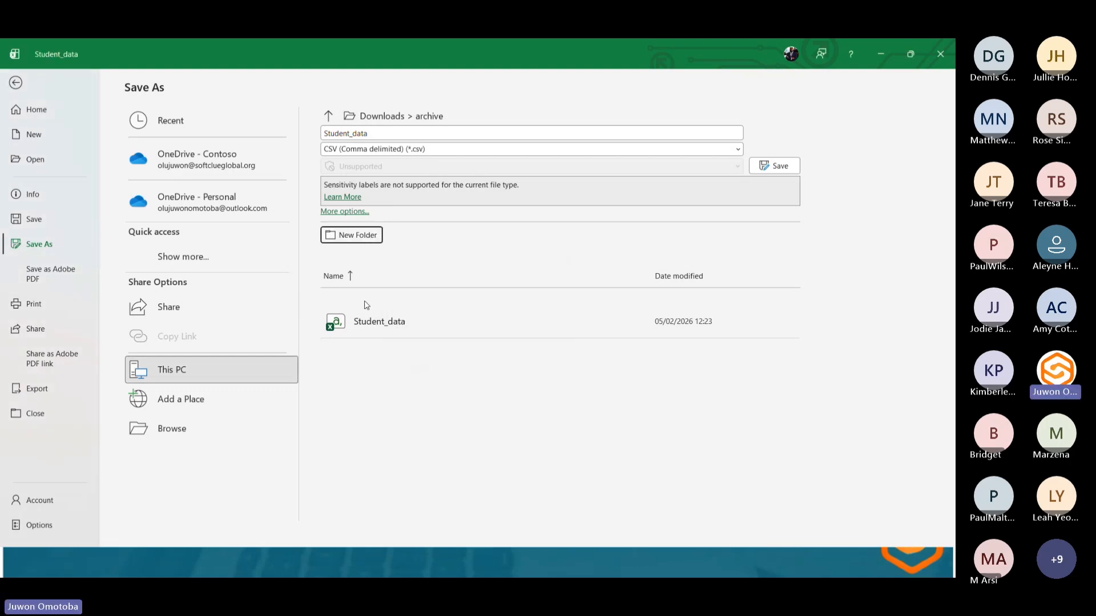
click(186, 423)
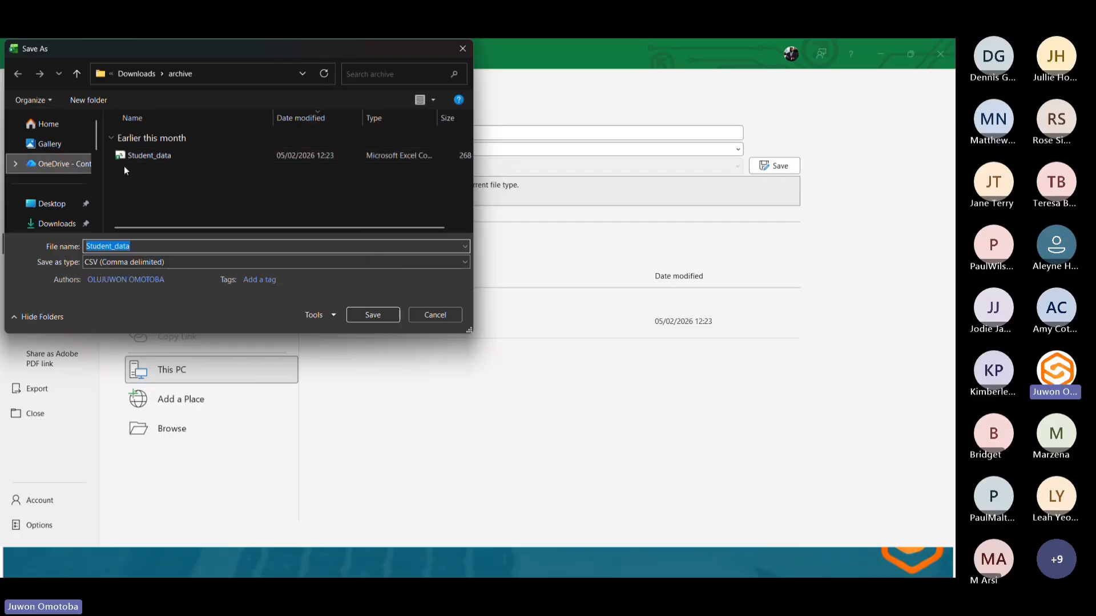
click(433, 311)
Minimize the Student_data workbook to return to the practical class workbook.
click(880, 56)
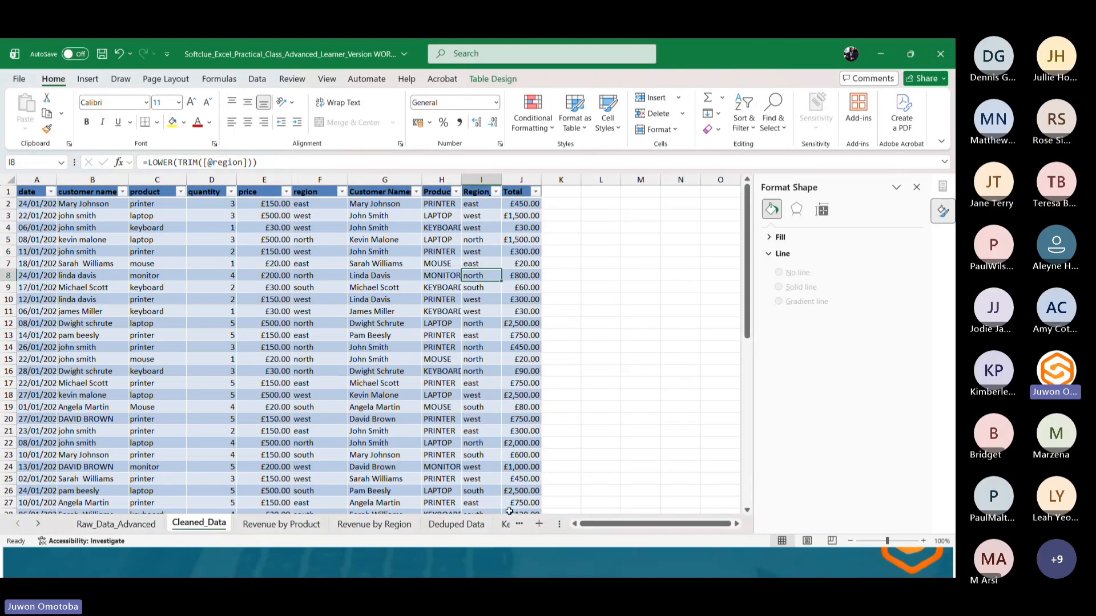
Switch to the browser and open the Erewash Excel Session folder inside Softclue BI Training Materials in Google Drive.
key(super)
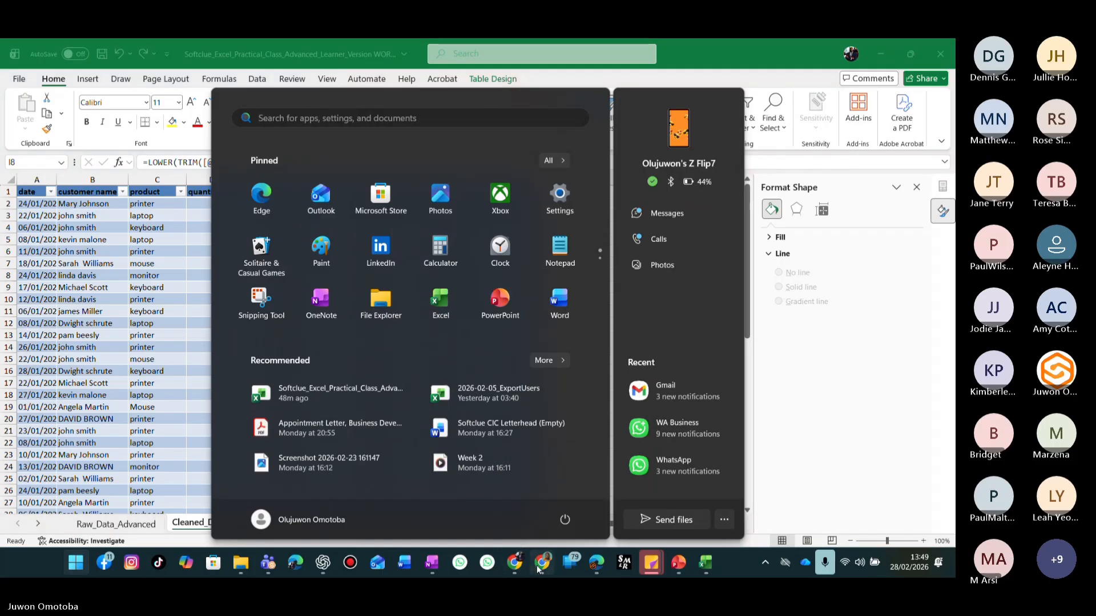
click(543, 563)
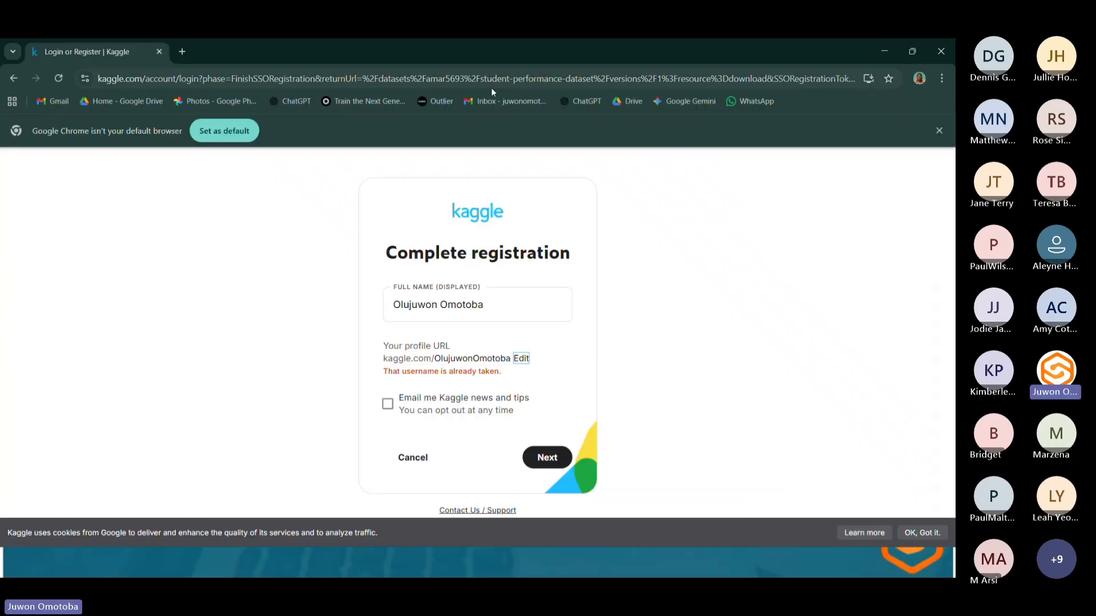
click(627, 101)
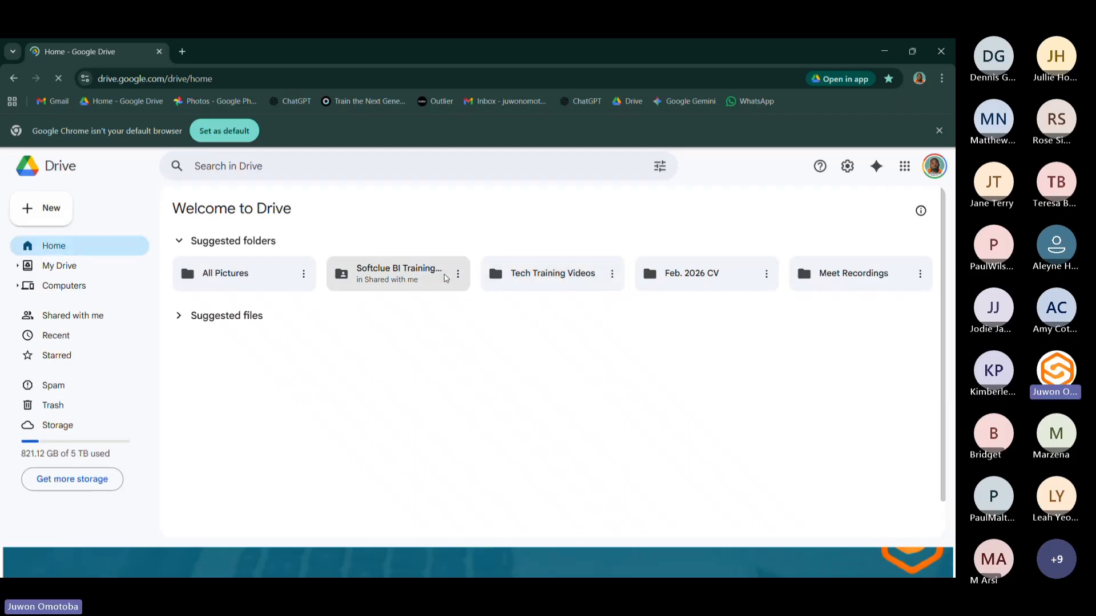
click(438, 276)
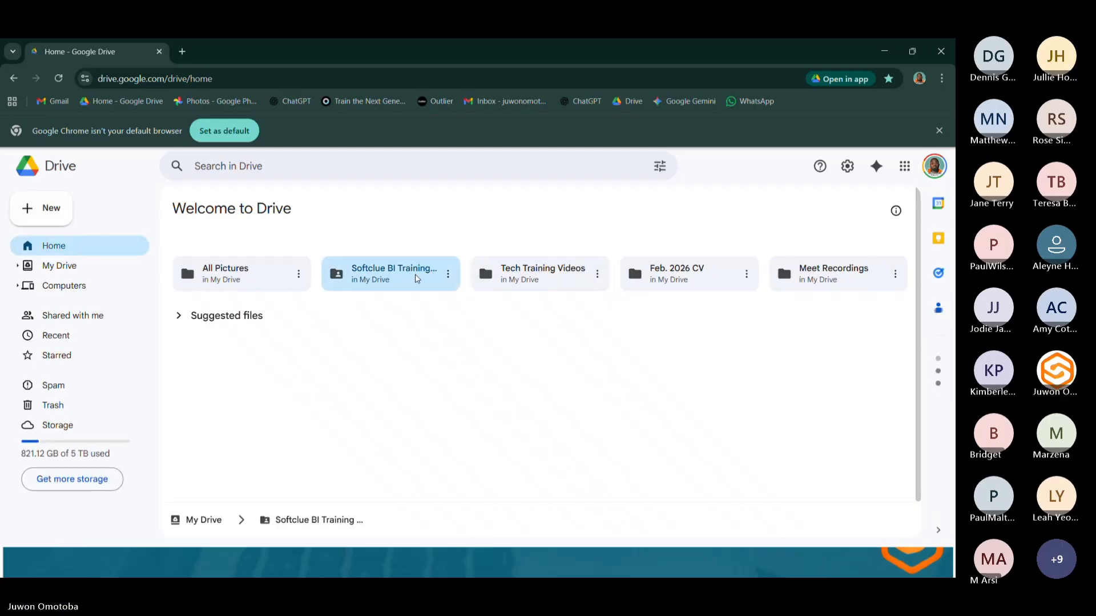
double_click(437, 275)
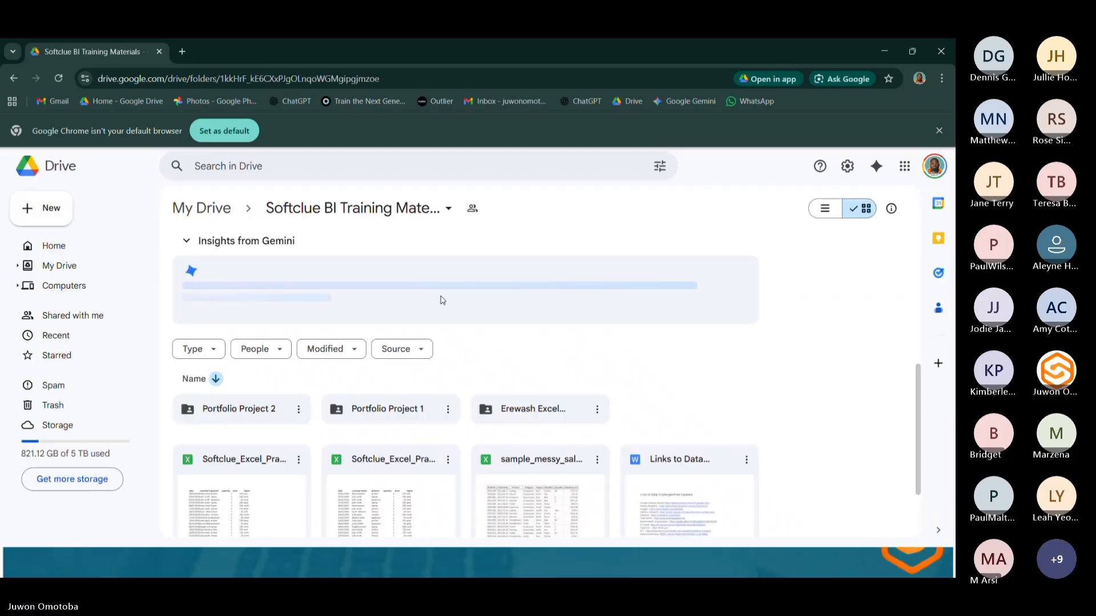
double_click(546, 409)
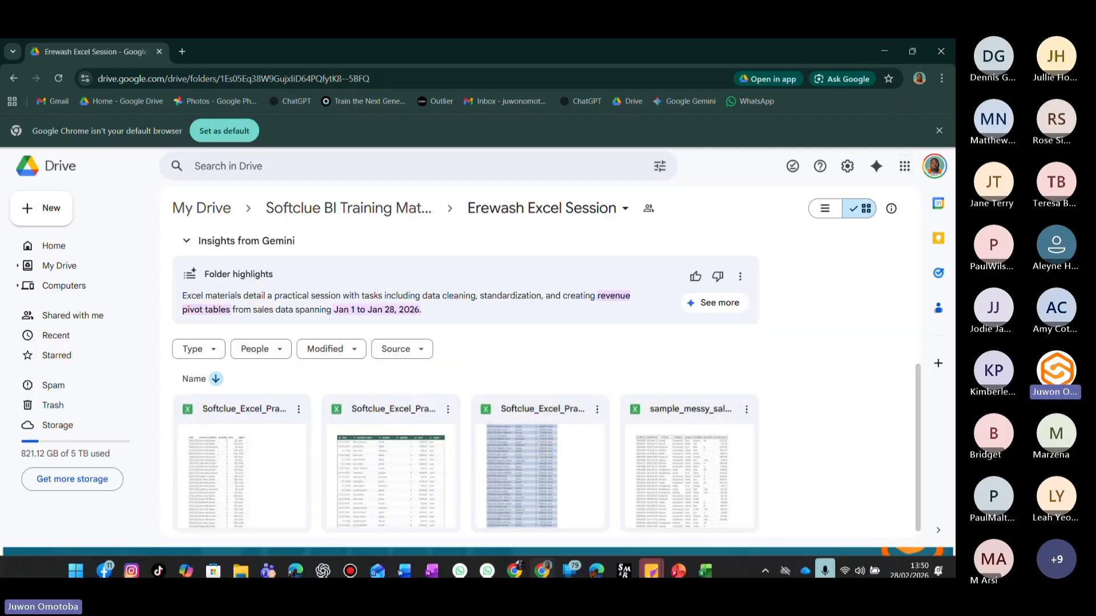
Upload the extracted Student_data file from the archive folder into the Erewash Excel Session Drive folder.
key(super)
click(240, 563)
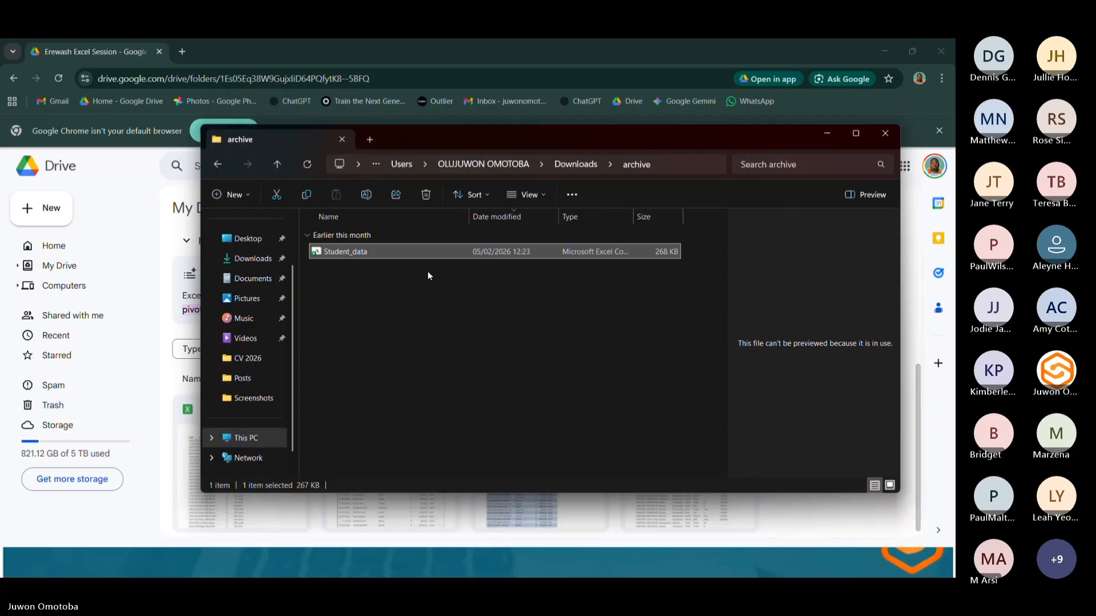
drag(379, 251, 838, 530)
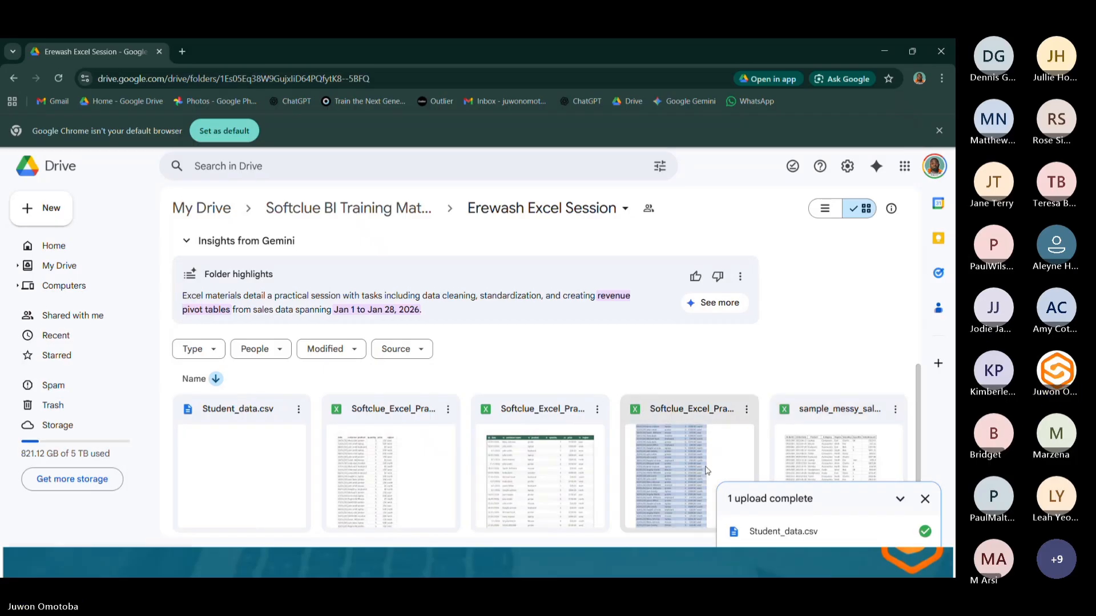
click(924, 498)
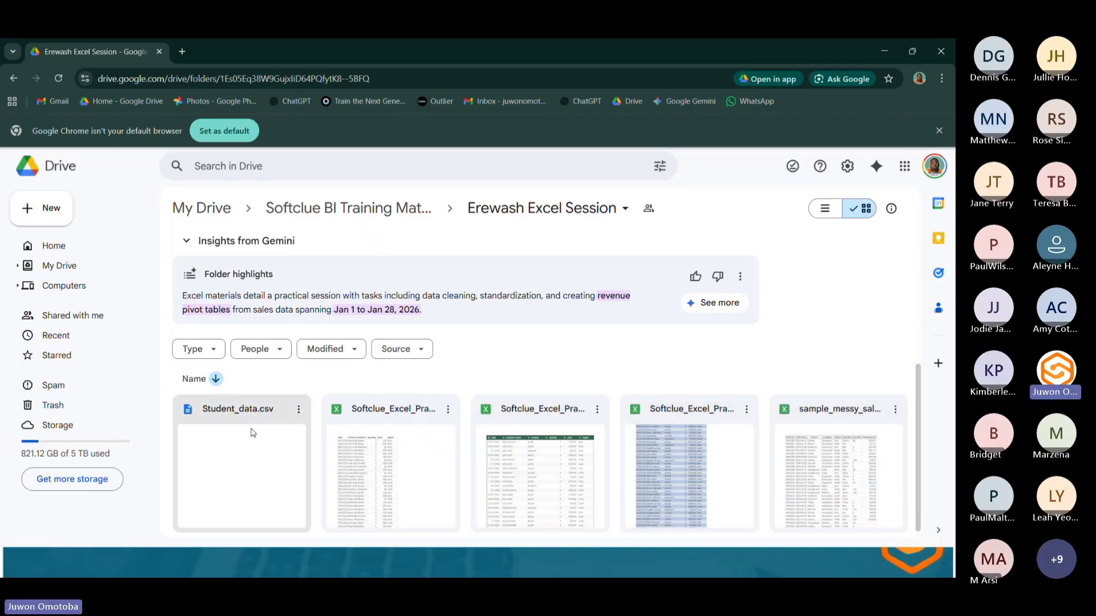
Copy the share link for Student_data.csv and check its general access settings.
click(299, 410)
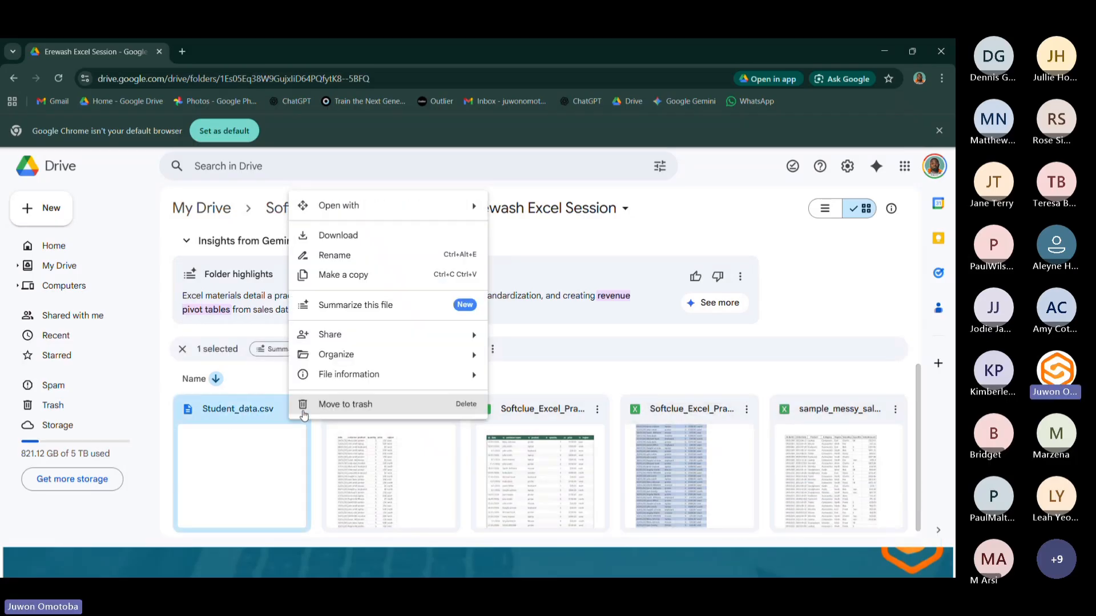
mouse_move(383, 334)
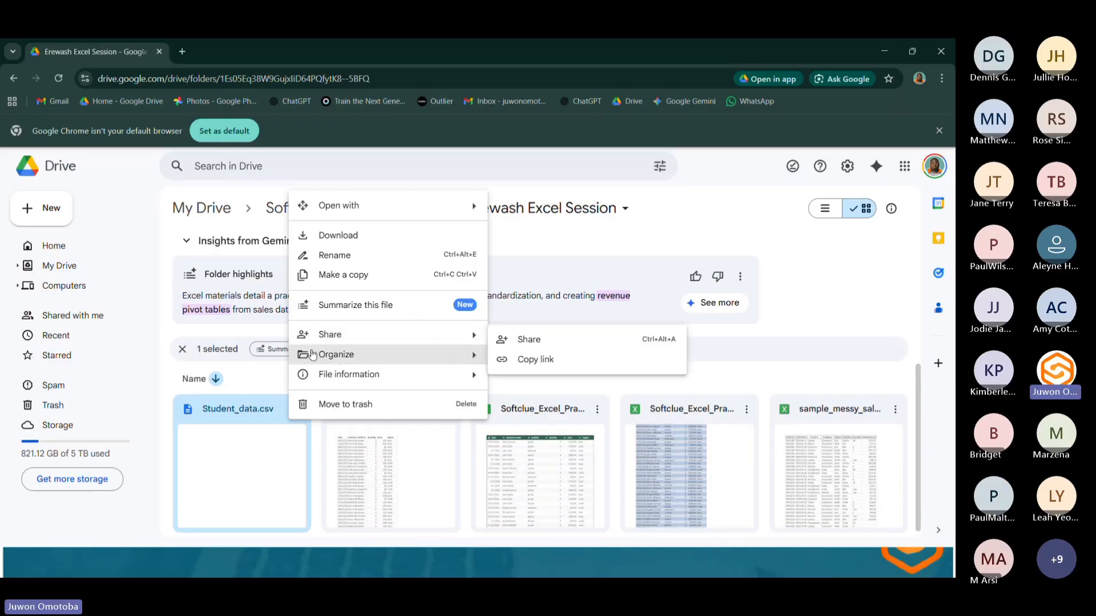
click(520, 358)
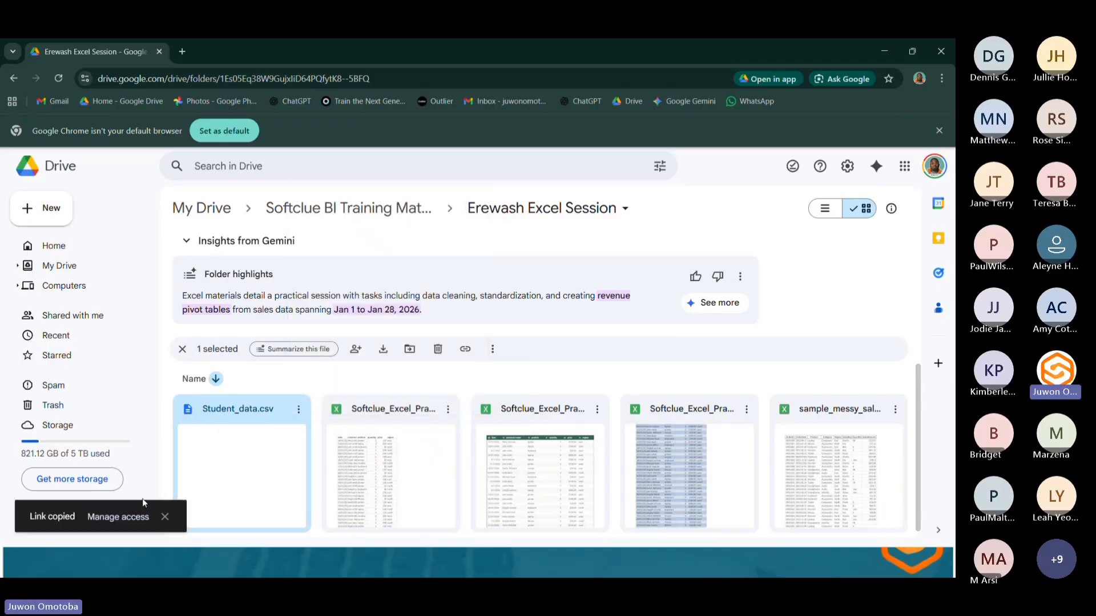
click(125, 517)
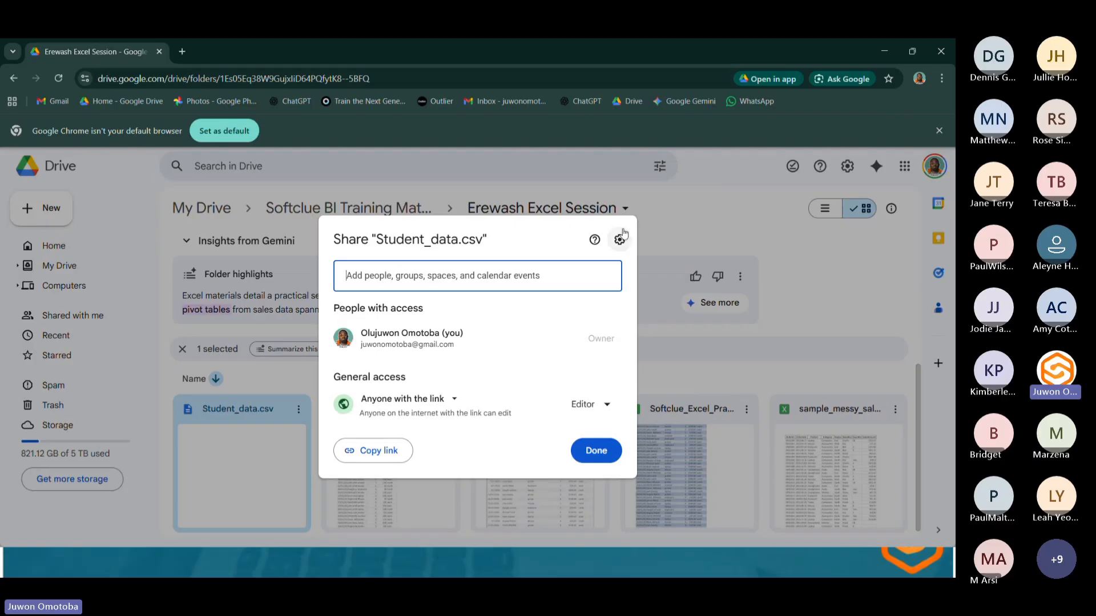
click(593, 454)
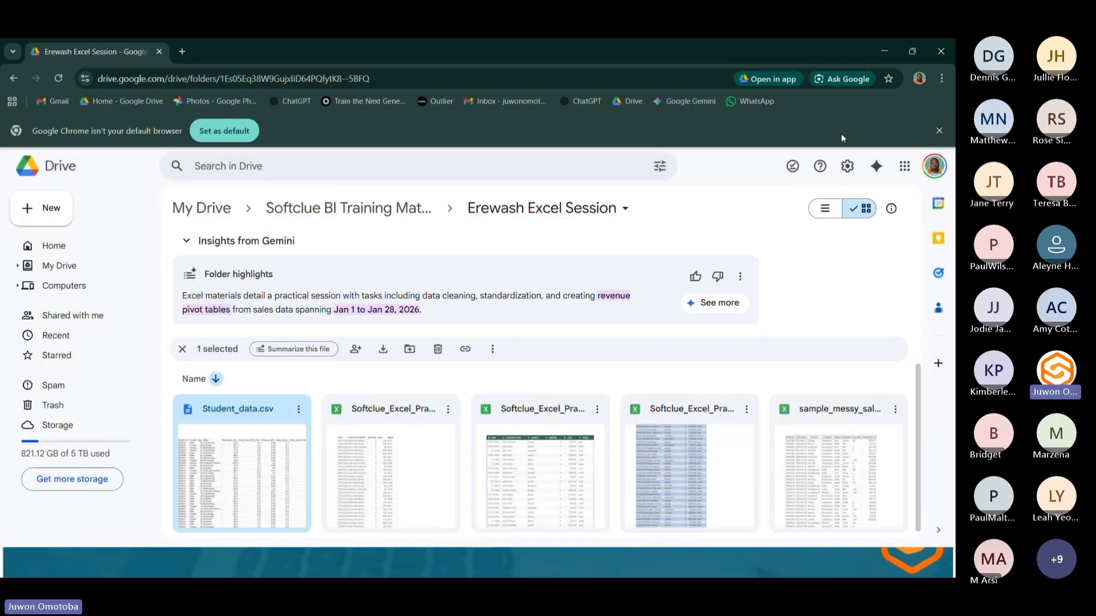
Switch to the Teams meeting and post the copied Student_data.csv link in the meeting chat.
click(883, 53)
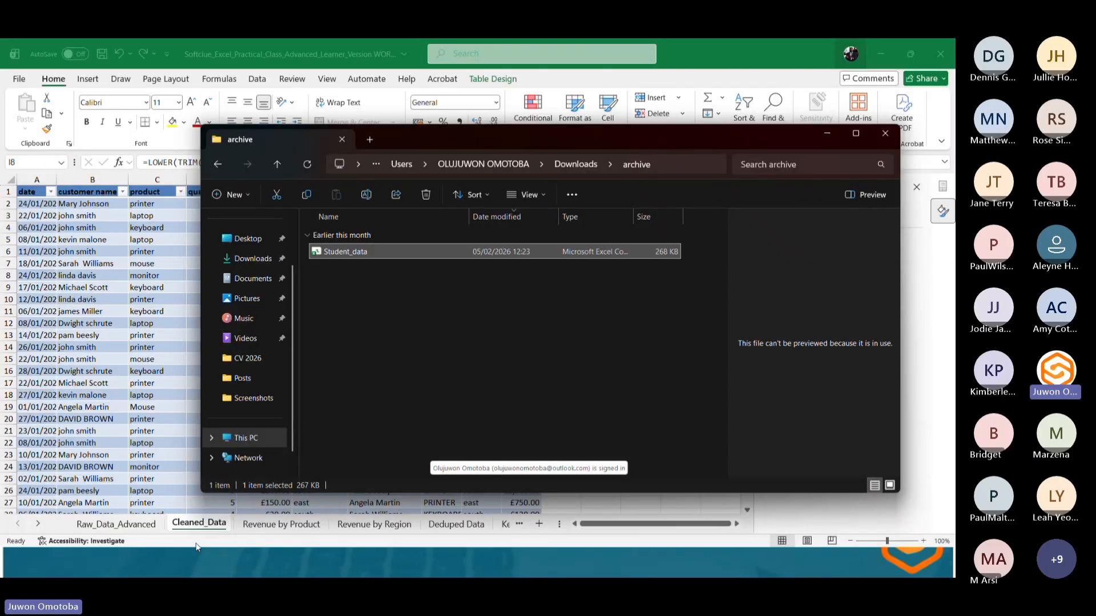
click(832, 132)
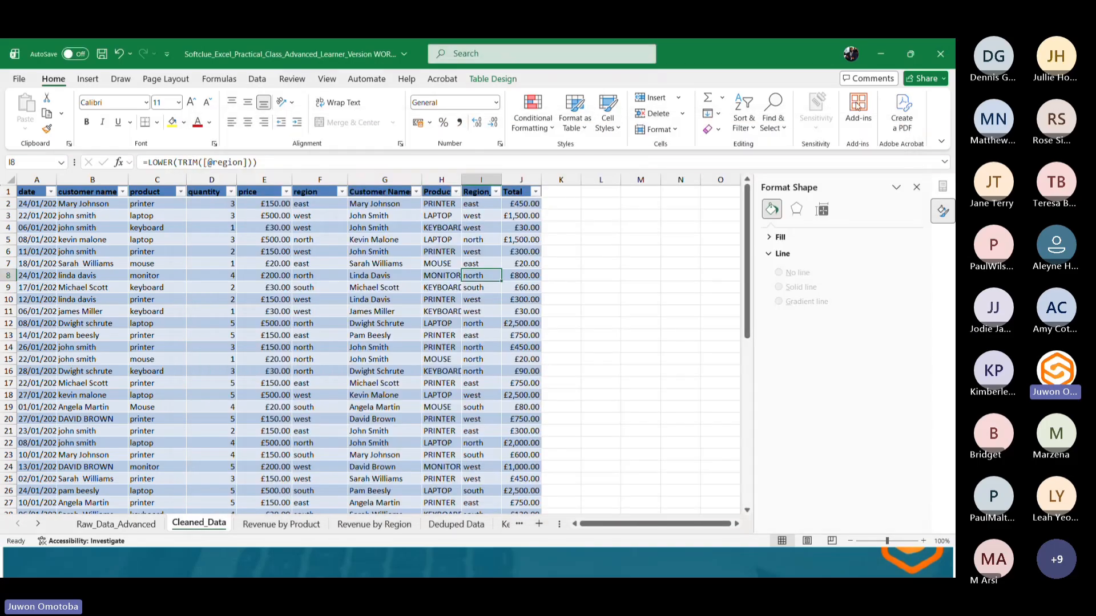
click(889, 56)
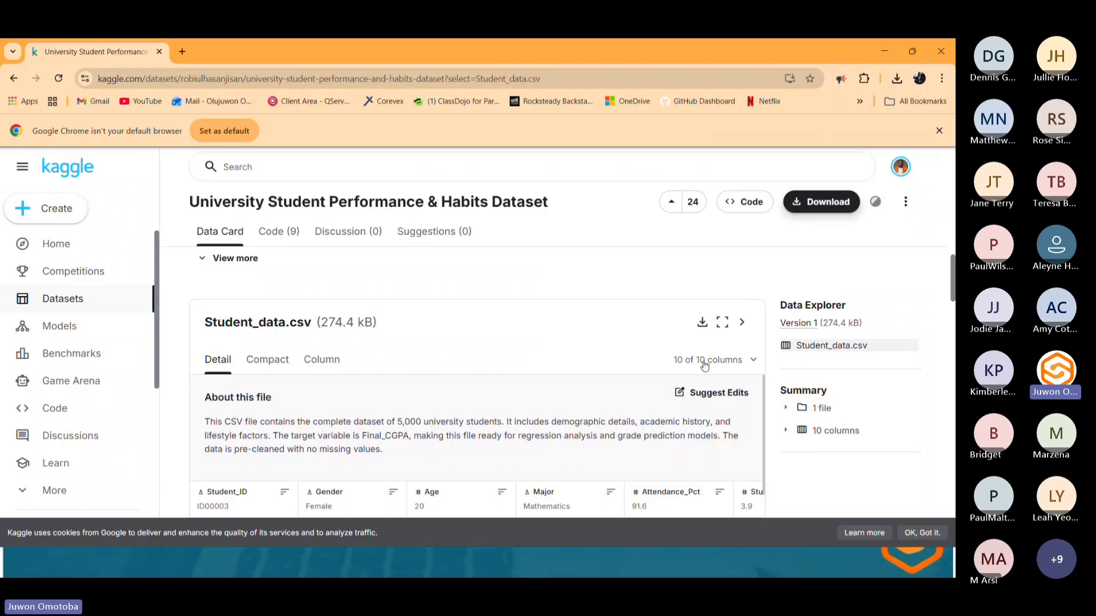
key(super)
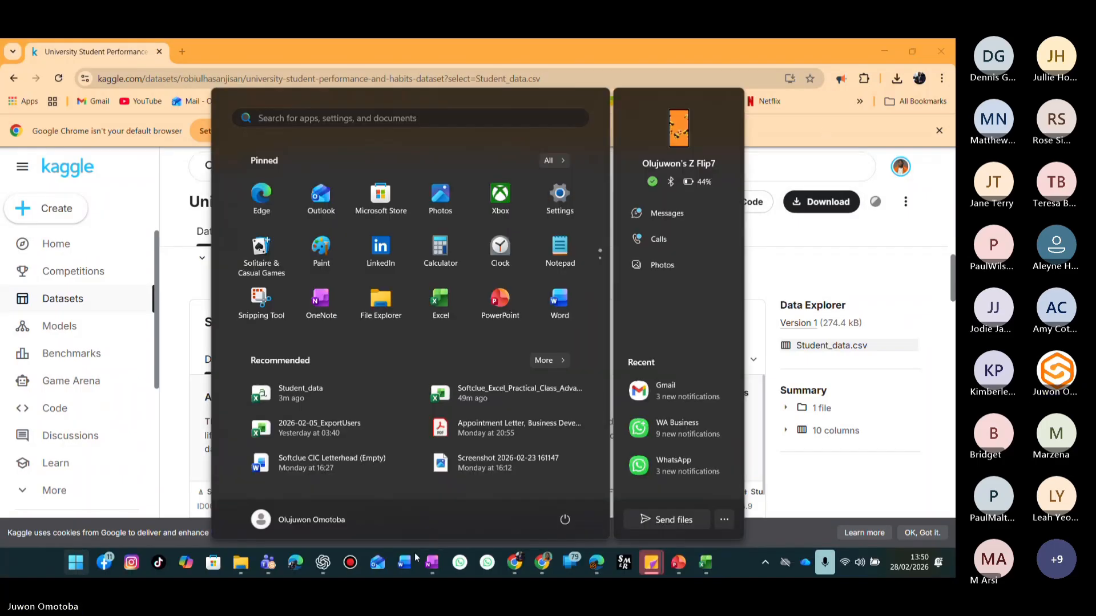
click(267, 569)
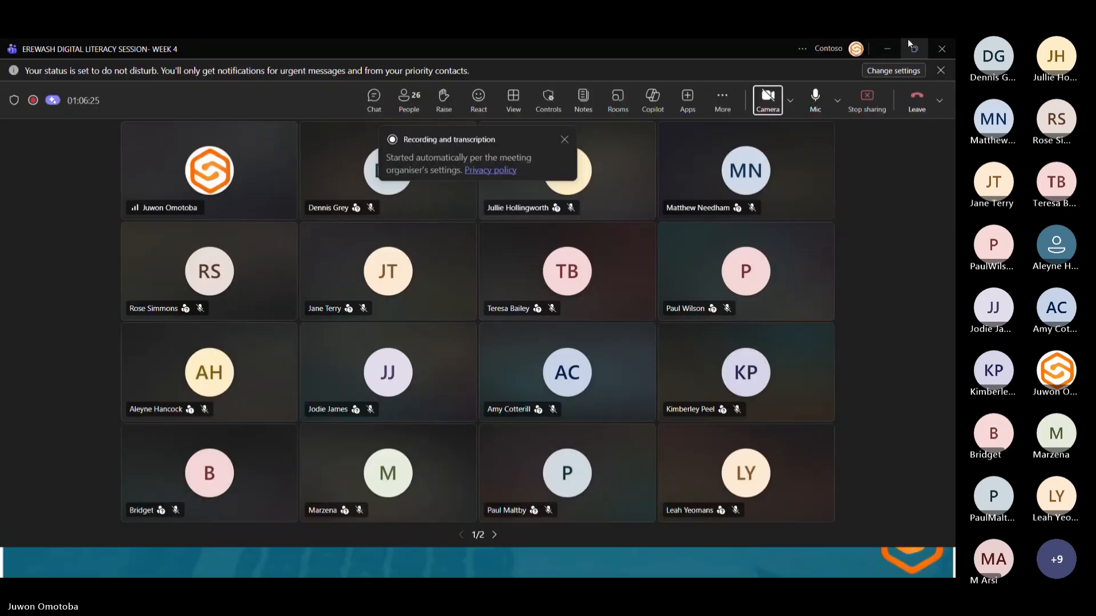
click(382, 100)
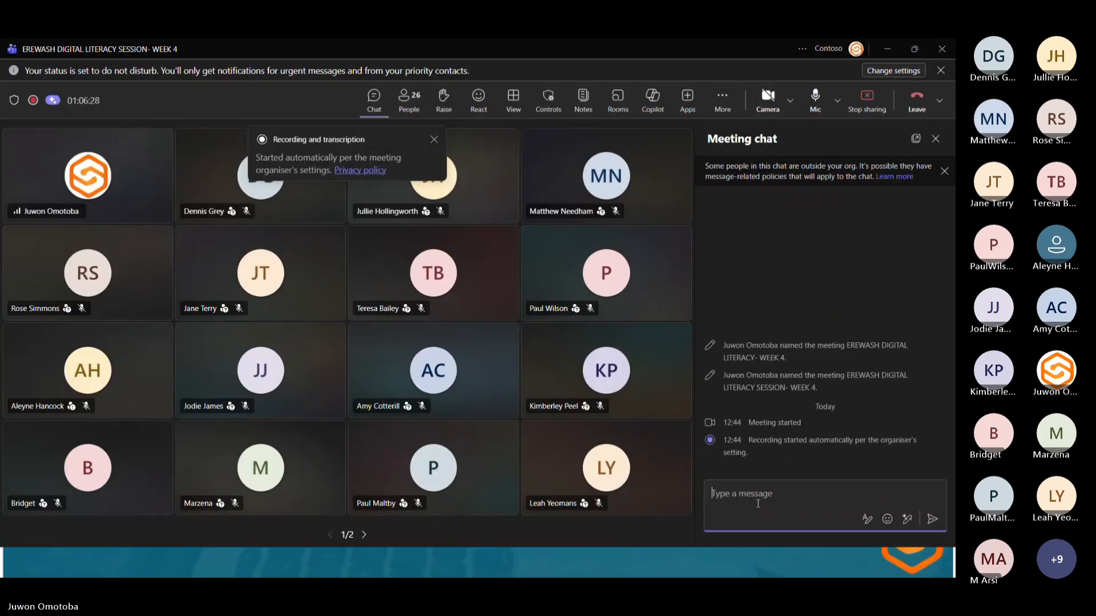
click(753, 503)
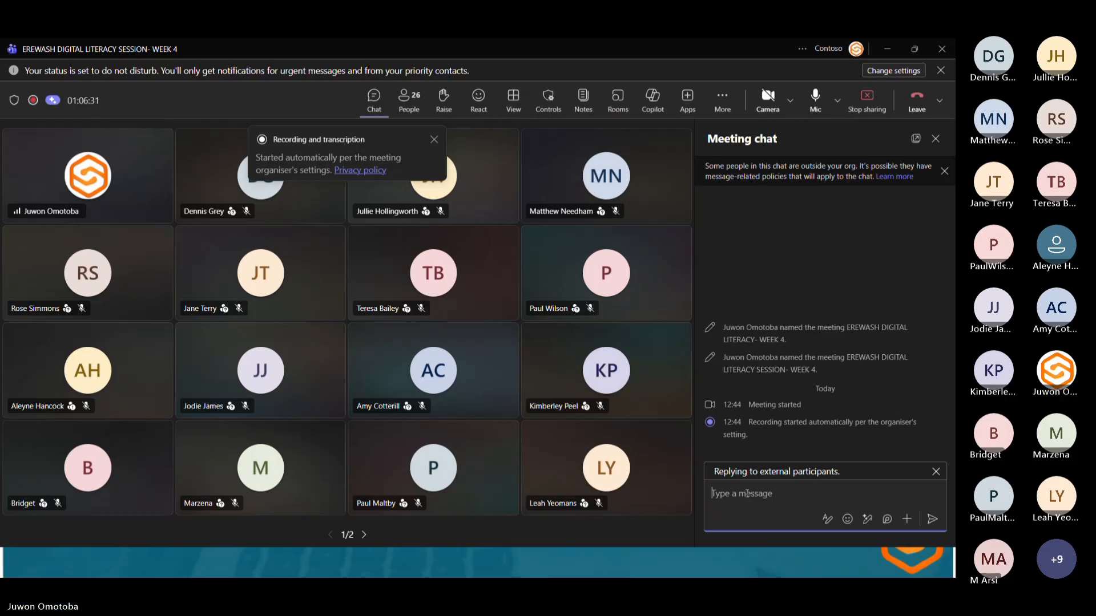
key(ctrl+v)
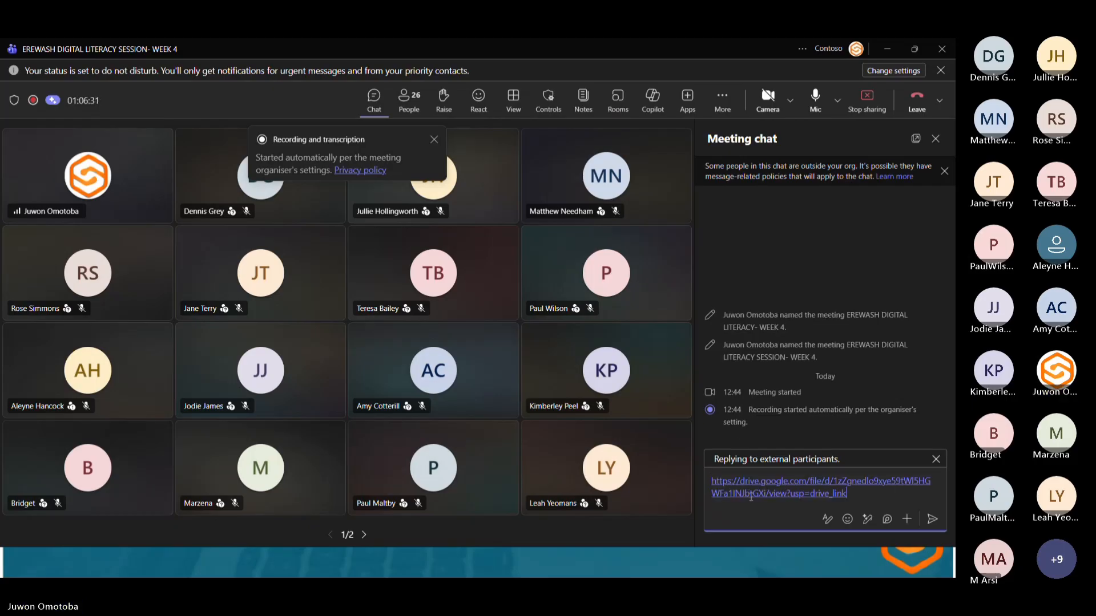
click(930, 521)
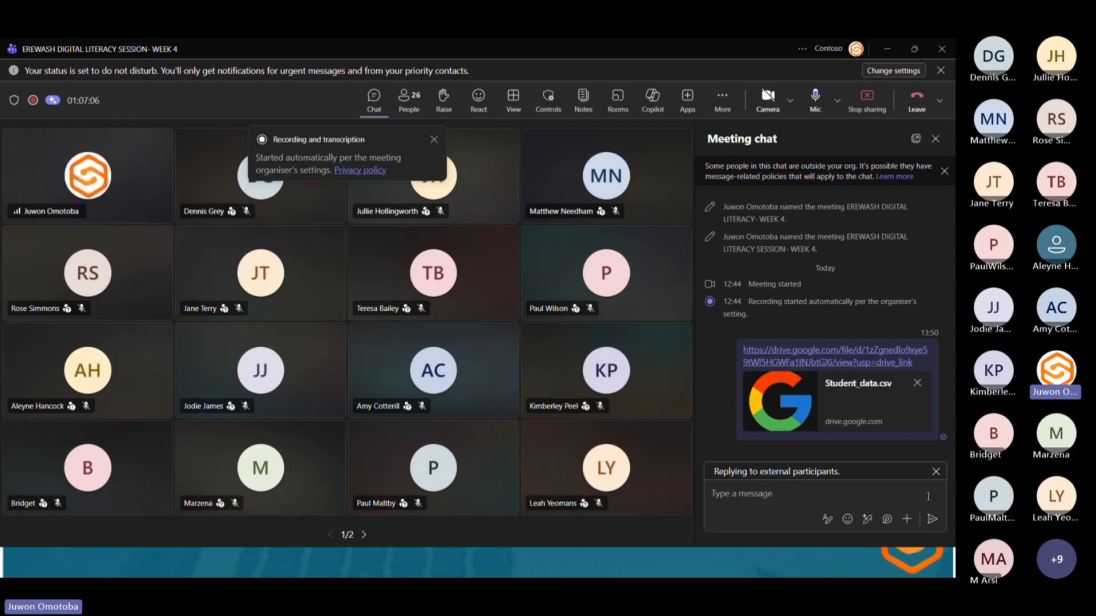
click(937, 475)
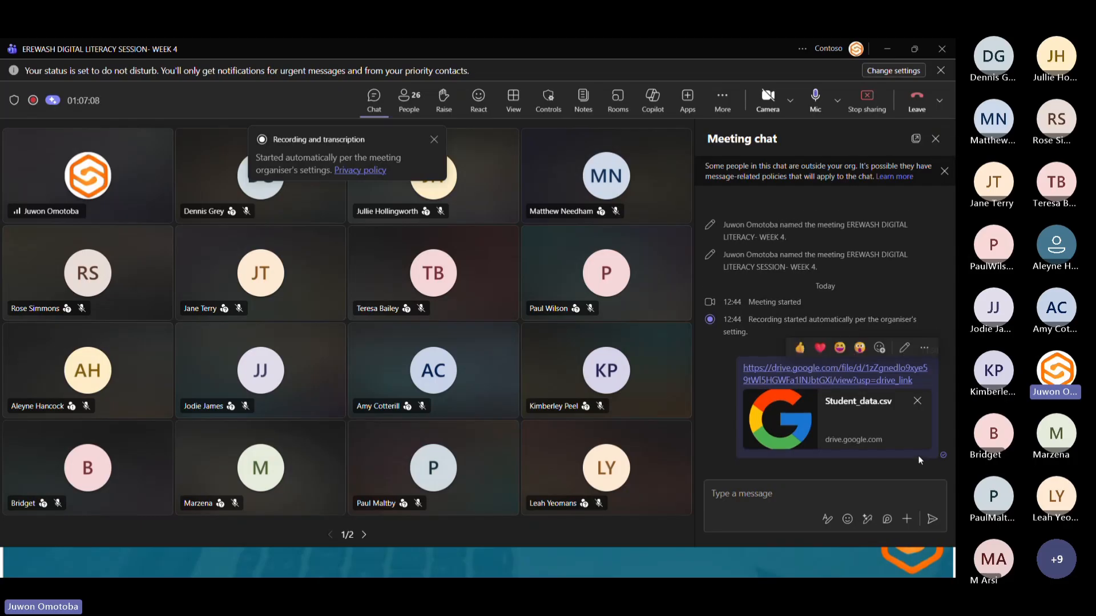
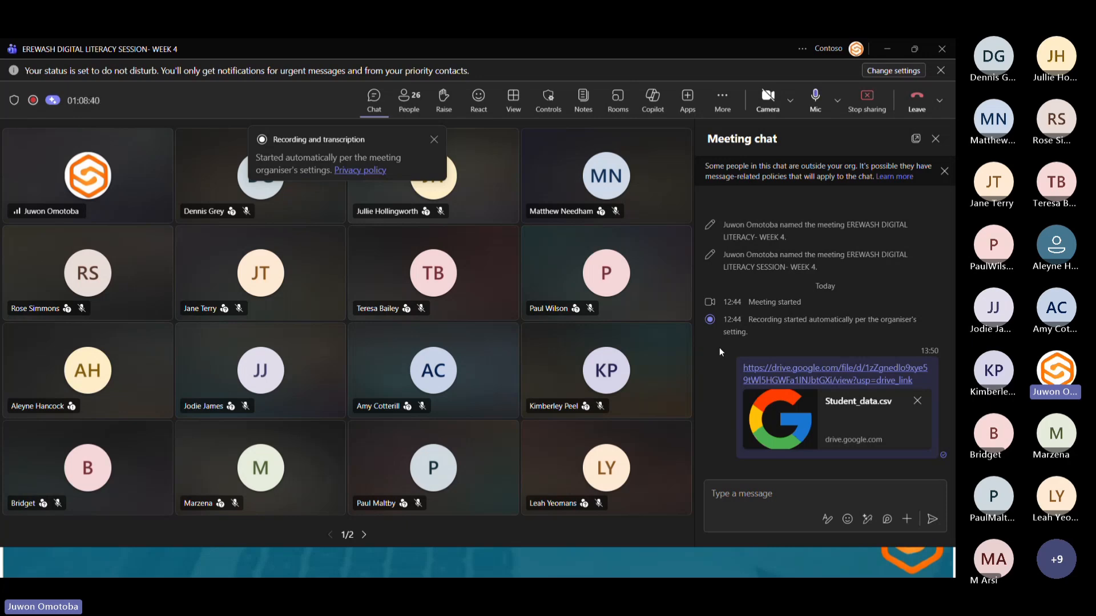
Switch to the Student_data workbook and leave the Save As screen to view its data.
key(super)
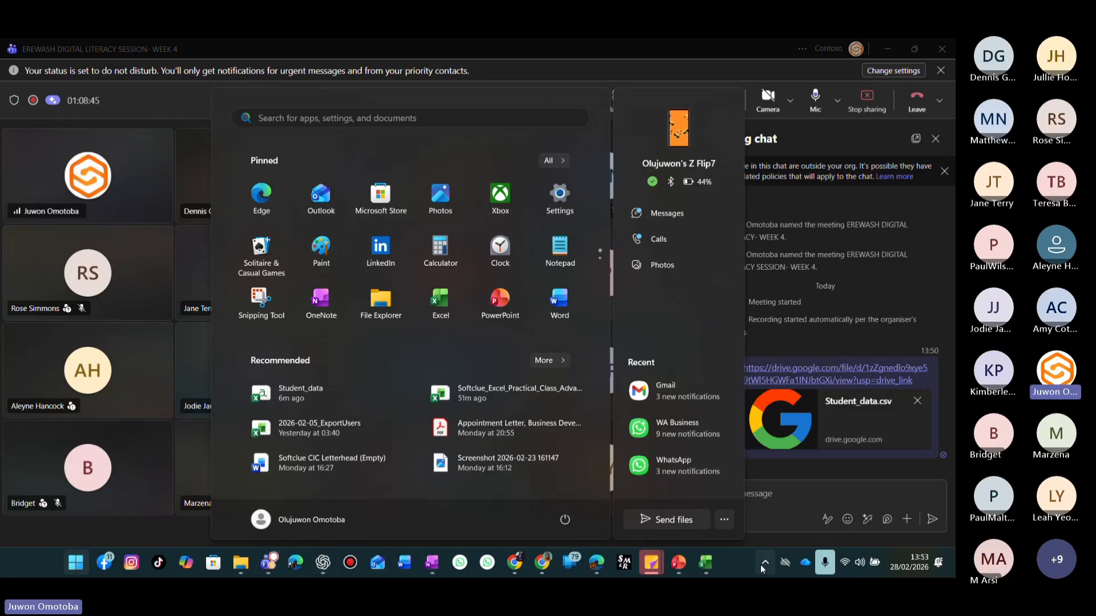
mouse_move(716, 558)
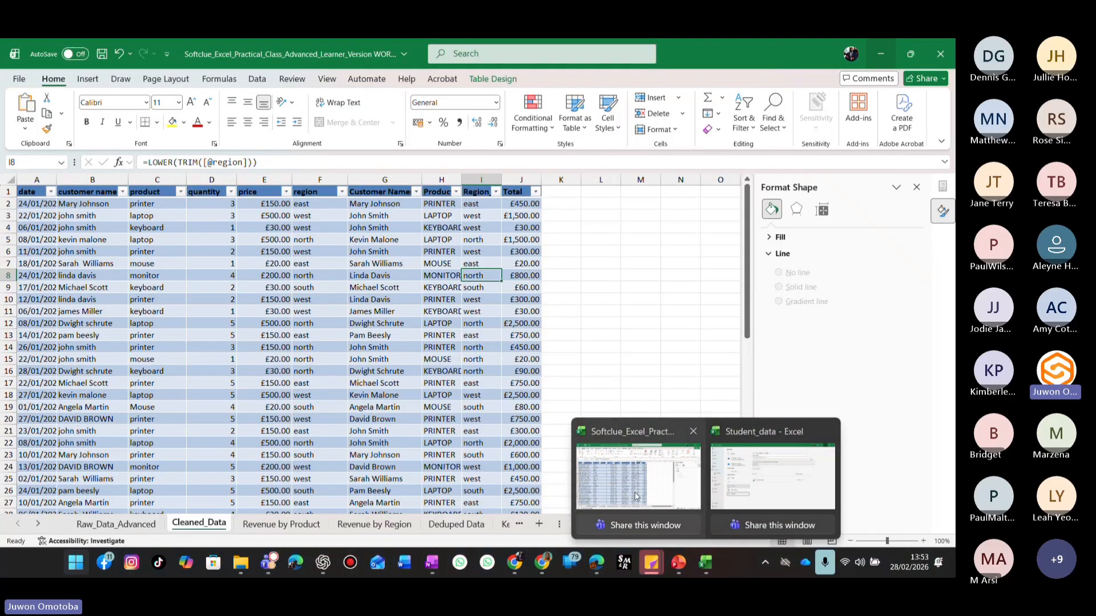
click(740, 478)
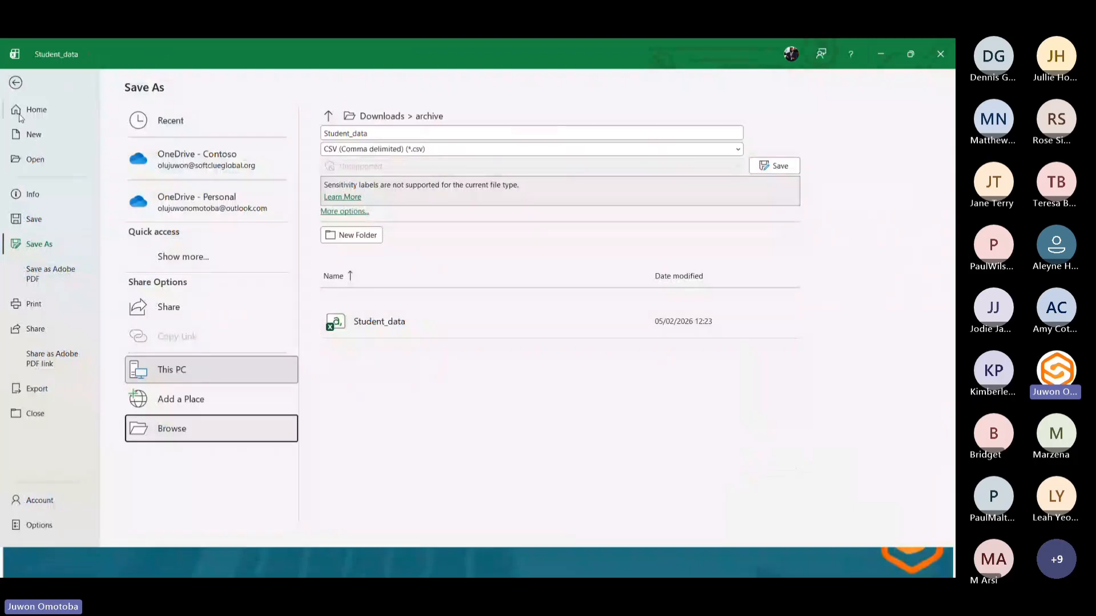
click(17, 83)
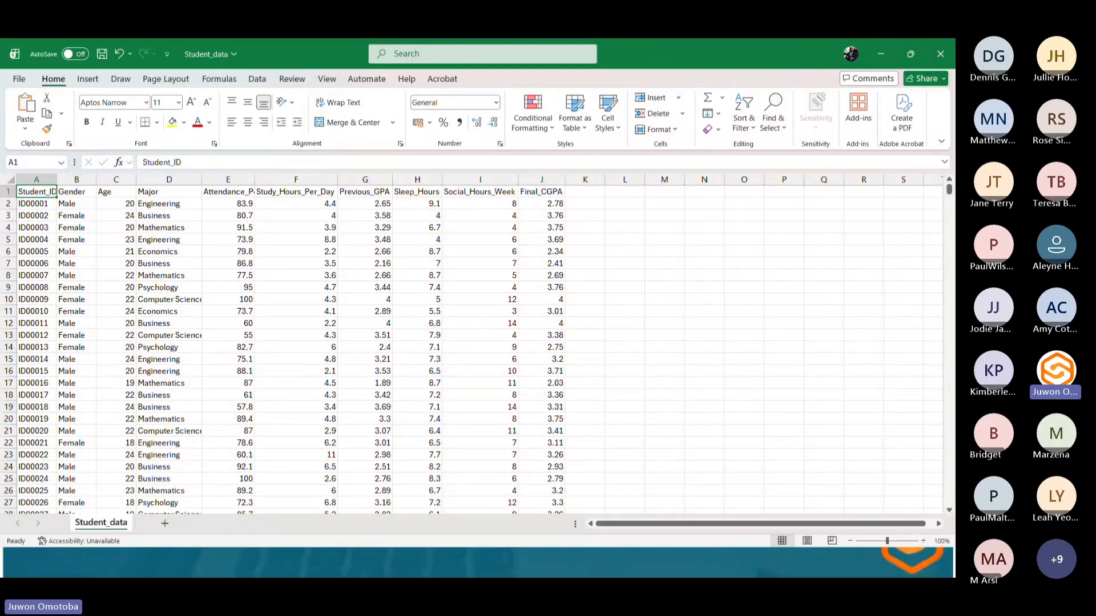
Switch to the Softclue practical workbook and review its pivot, chart, deduped data, key metrics and instructions sheets.
key(super)
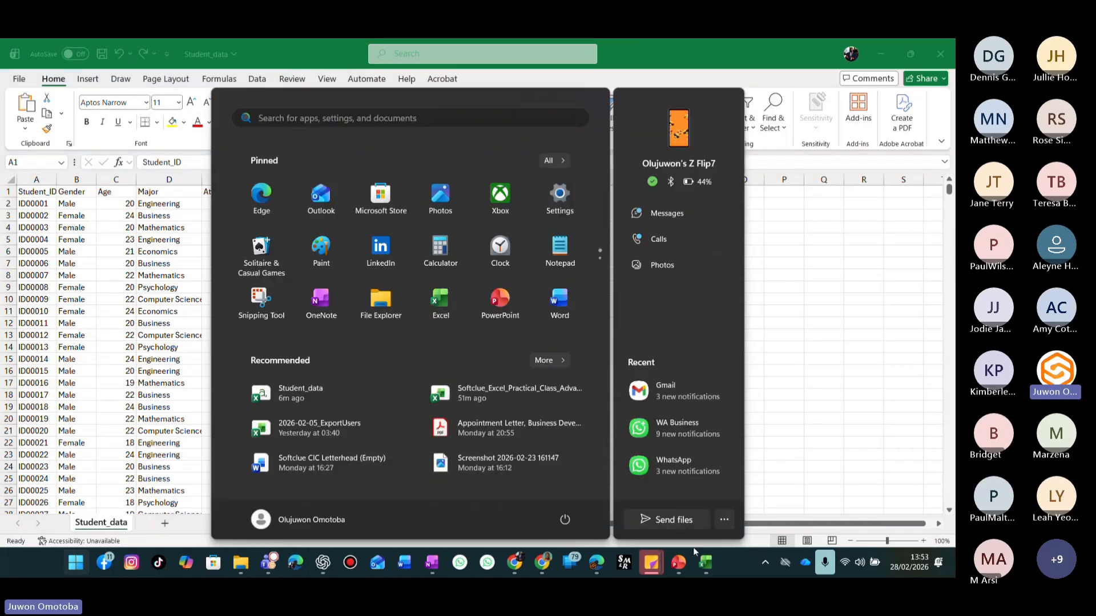
mouse_move(694, 567)
click(687, 530)
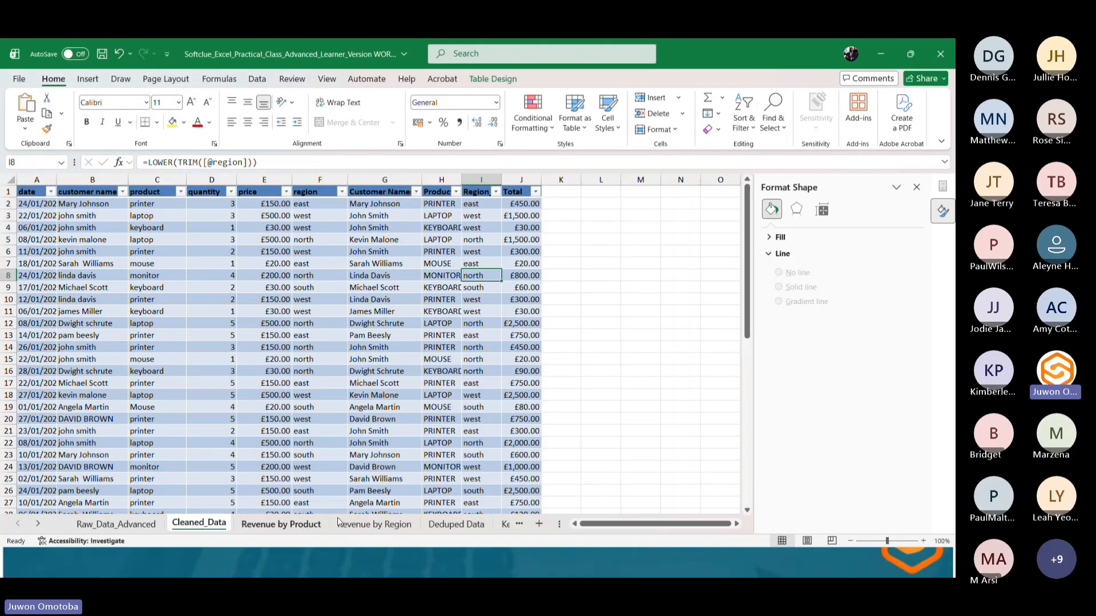
click(299, 525)
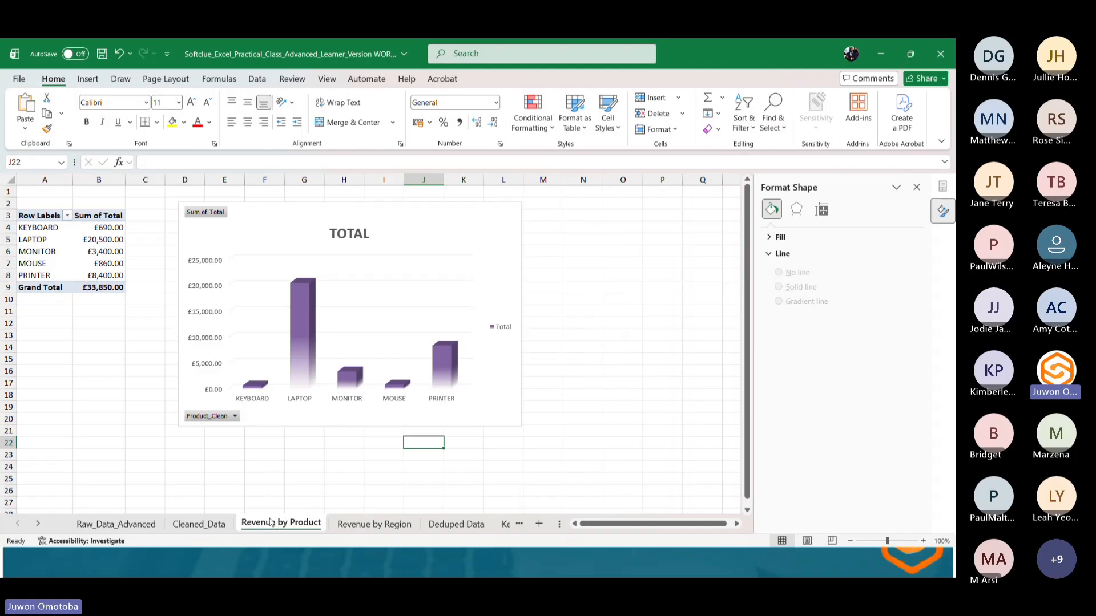
click(87, 283)
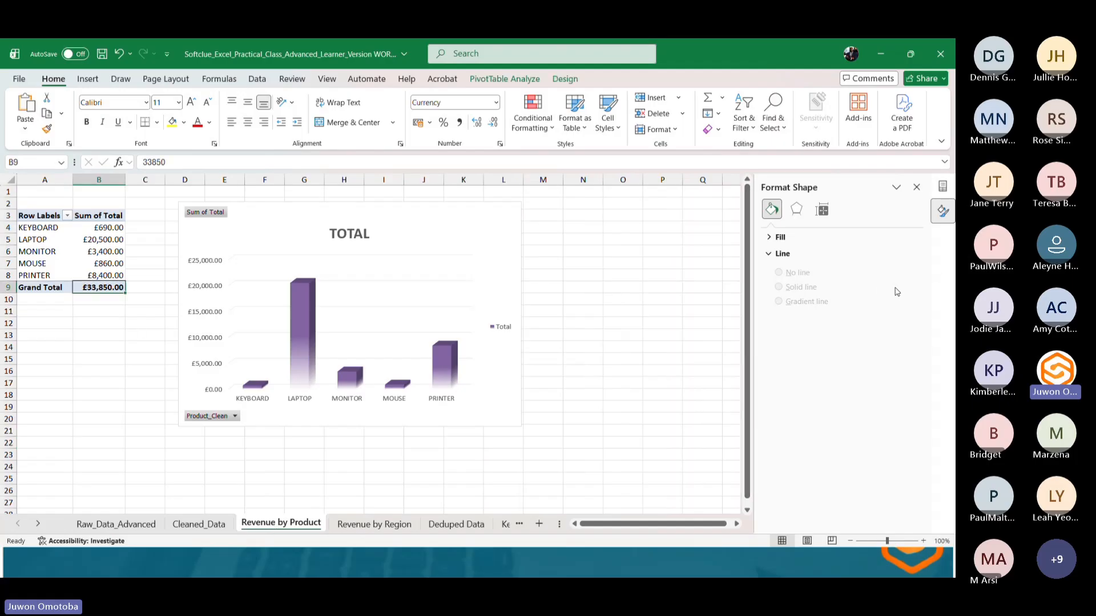
click(331, 420)
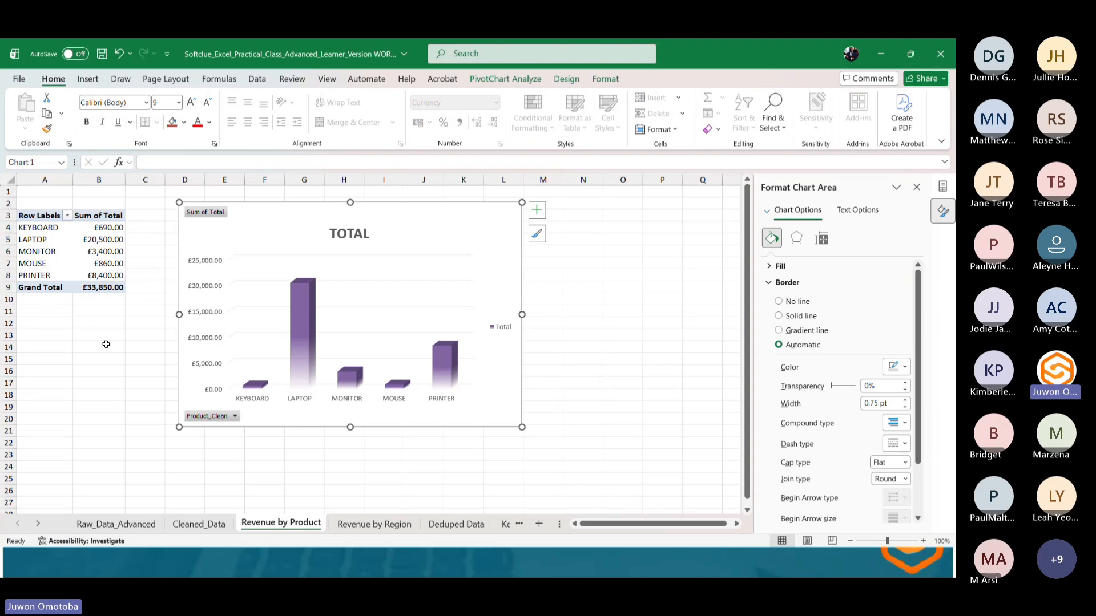
click(383, 524)
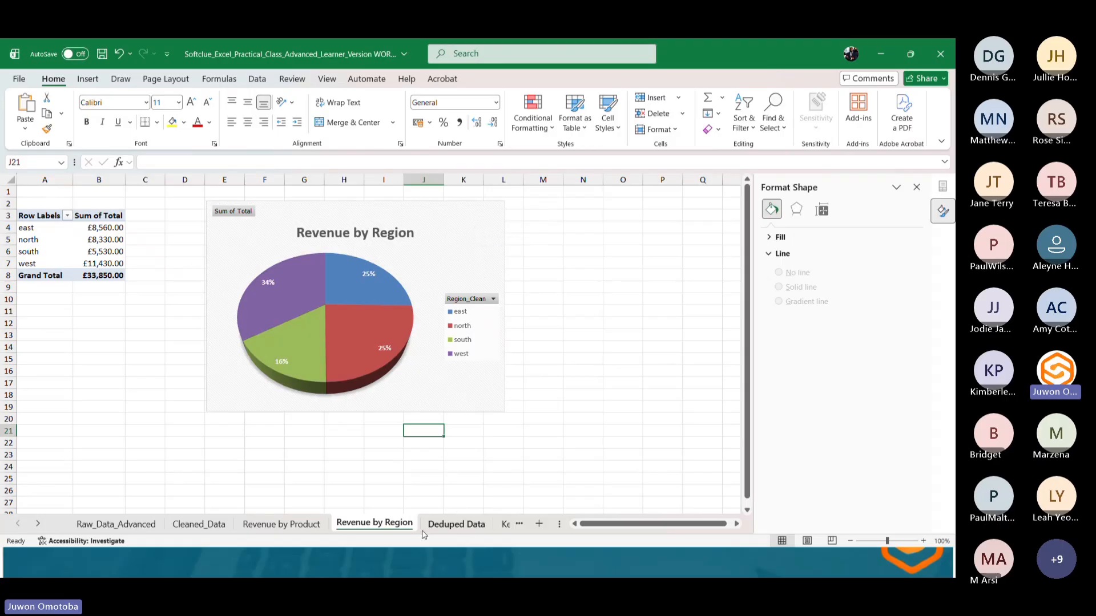
click(478, 525)
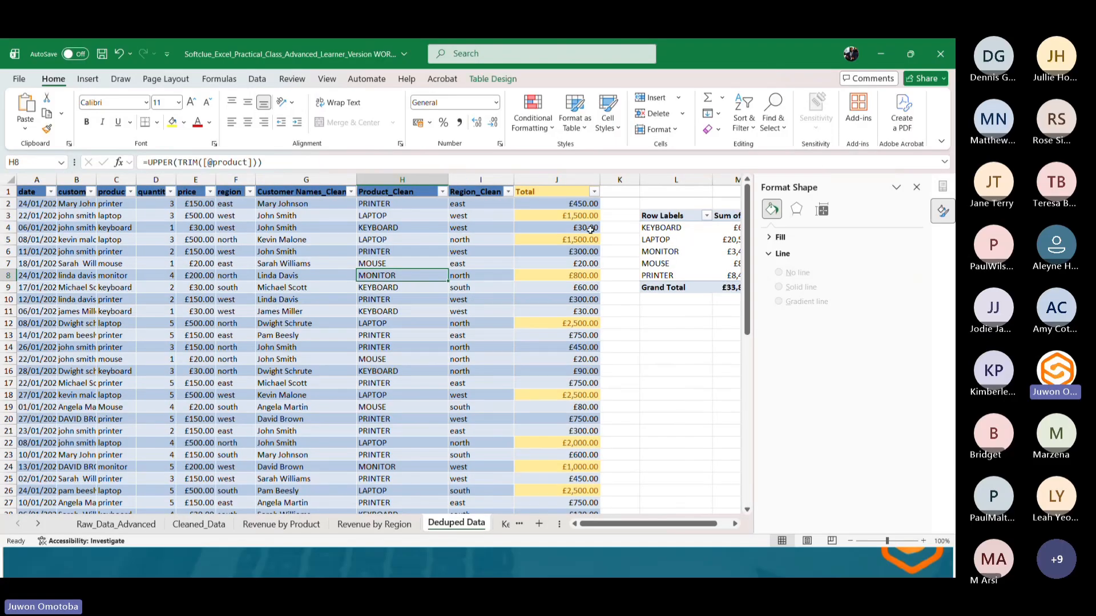
click(541, 178)
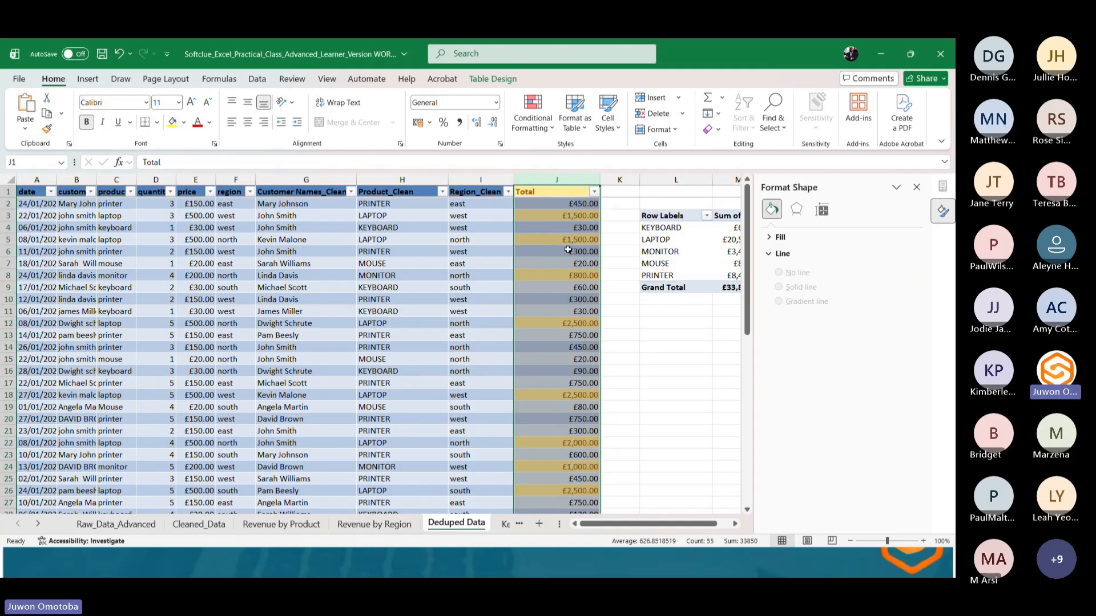
click(504, 525)
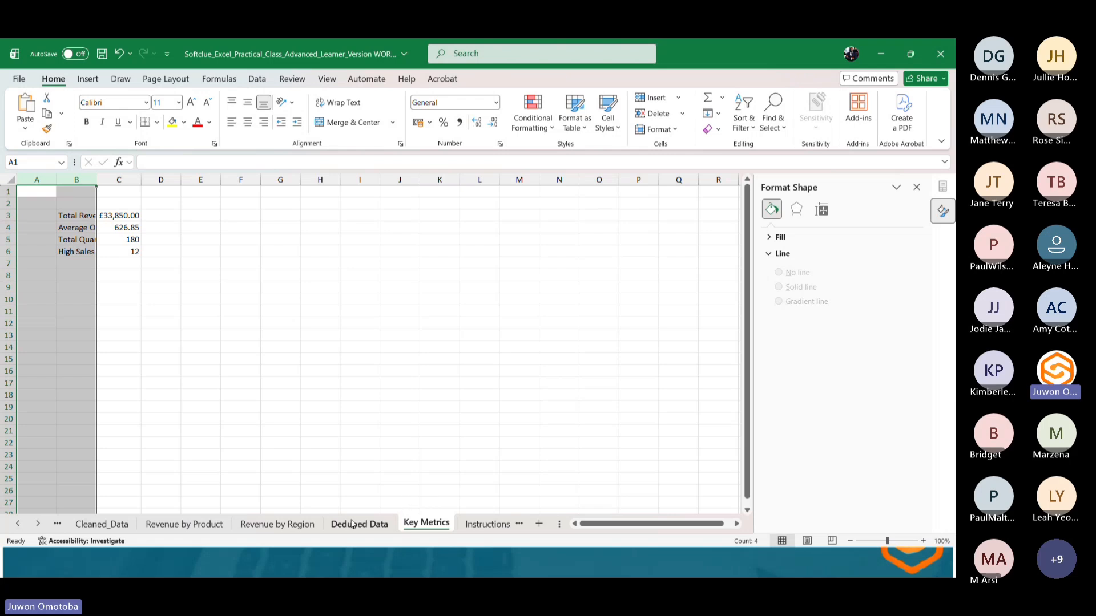
click(491, 525)
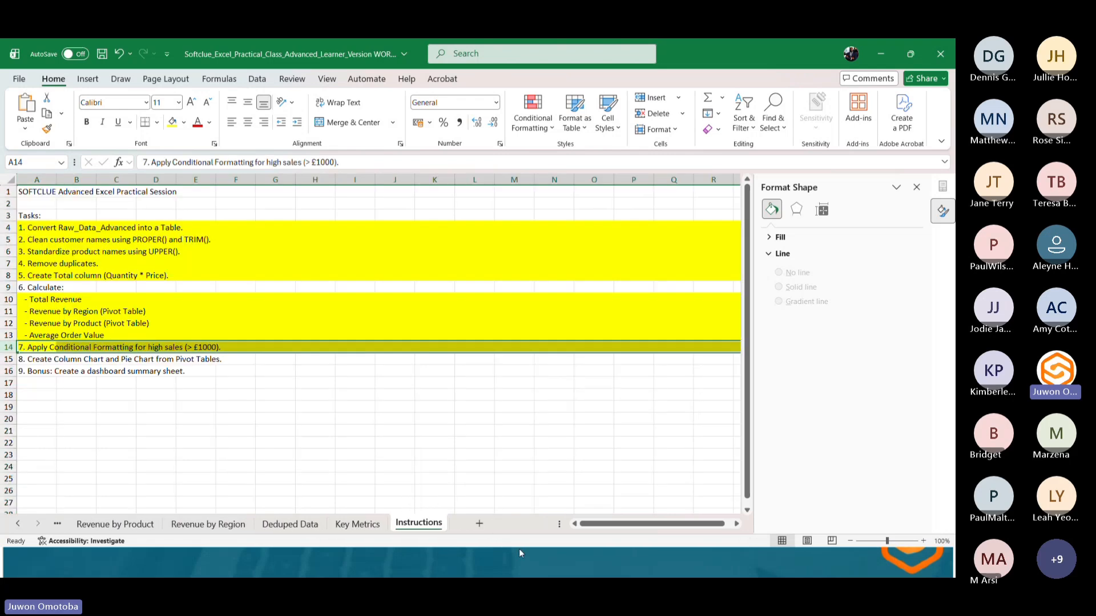
Highlight instruction rows 15 and 16 with yellow fill to mark those tasks done.
click(6, 358)
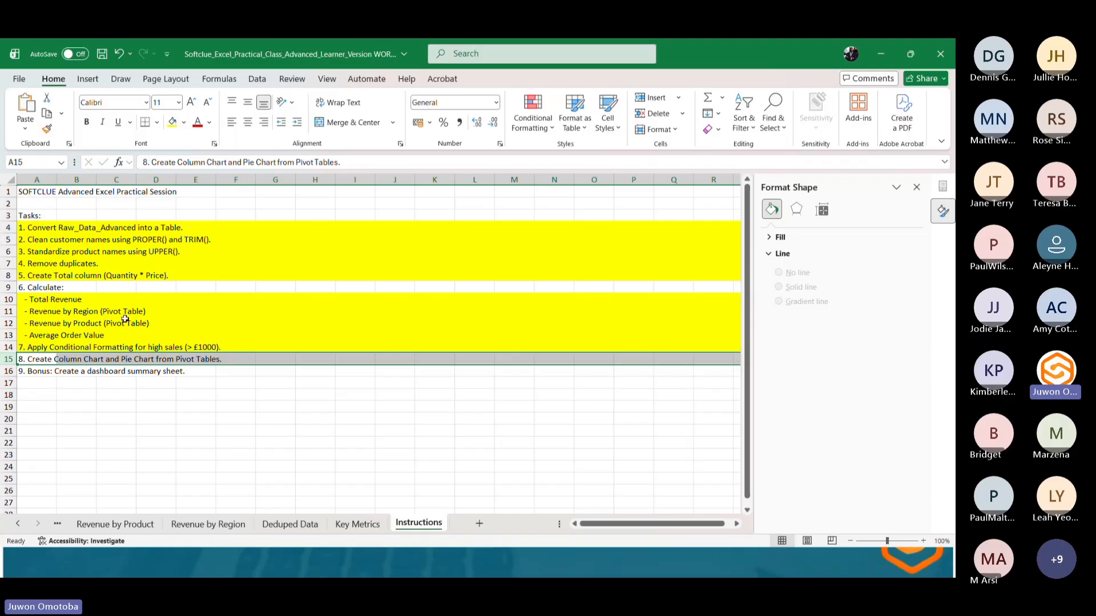
click(171, 122)
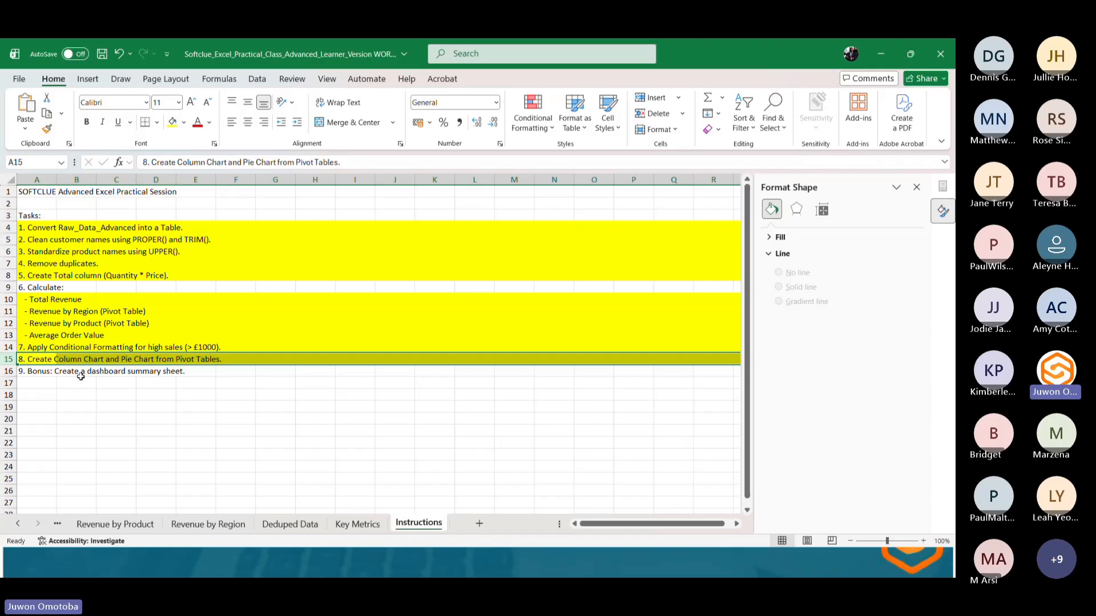
click(9, 371)
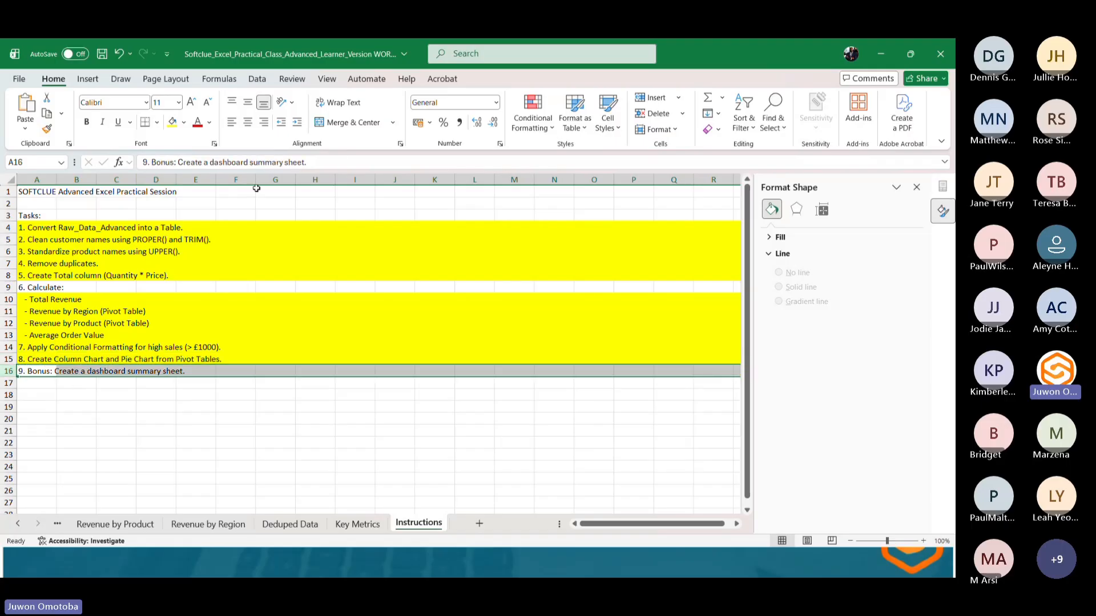
click(170, 129)
Shrink the Revenue by Region pie chart by resizing it from its corner.
click(213, 523)
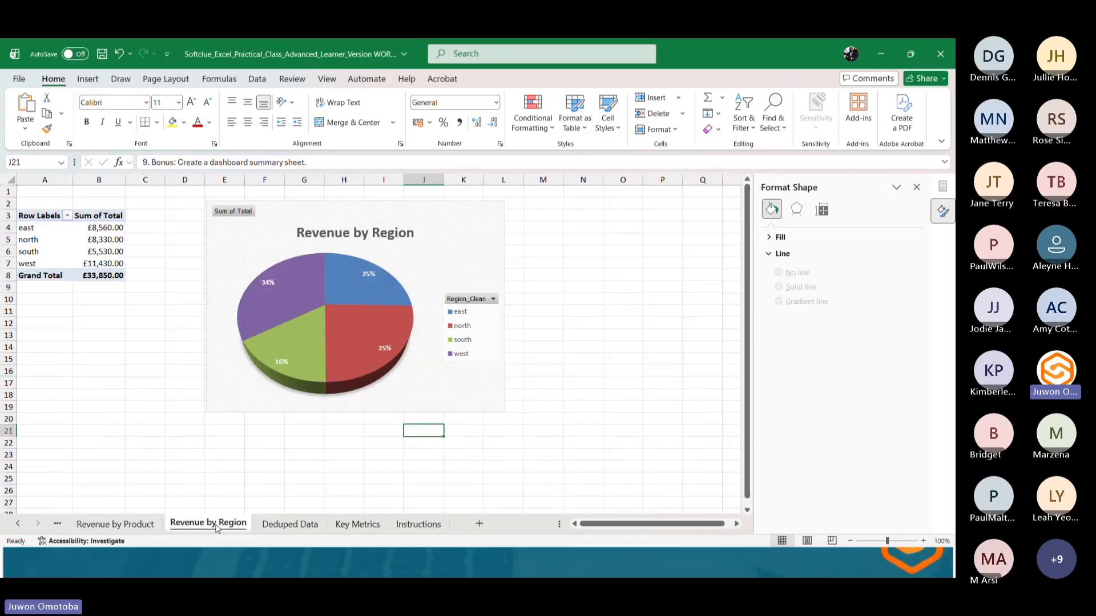
click(437, 256)
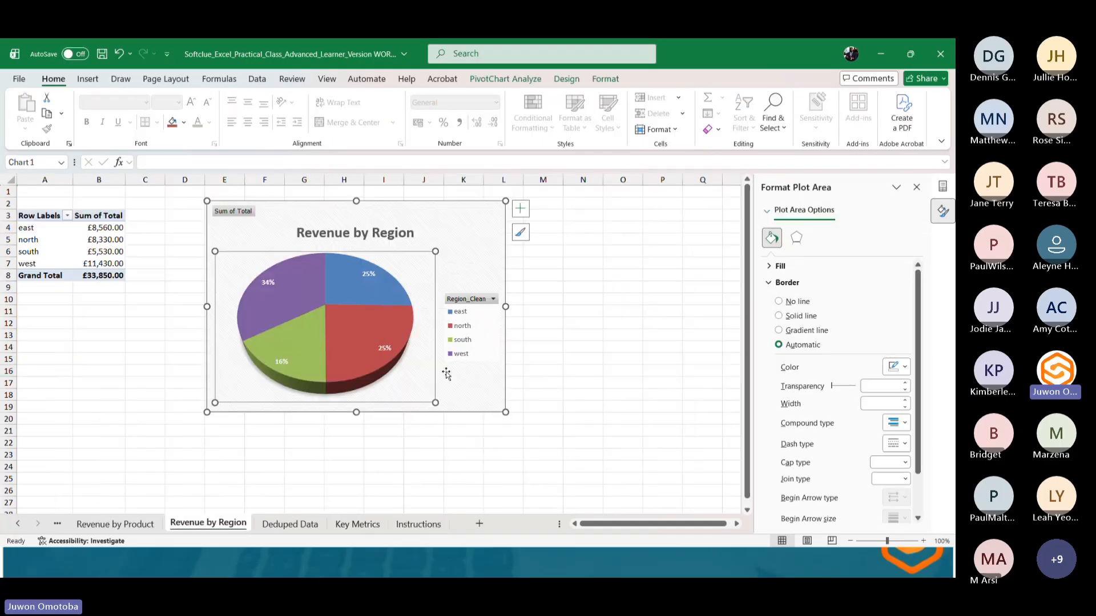
drag(505, 411, 449, 340)
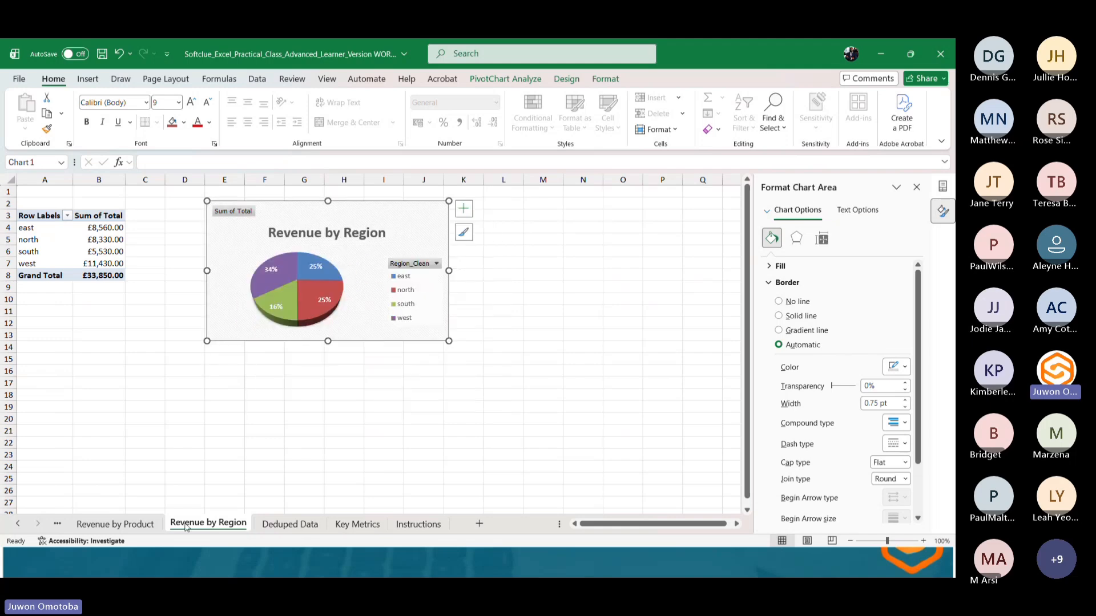
Copy the Revenue by Product column chart onto the Revenue by Region sheet, placing it beside the pie chart and enlarging it.
click(118, 524)
click(431, 291)
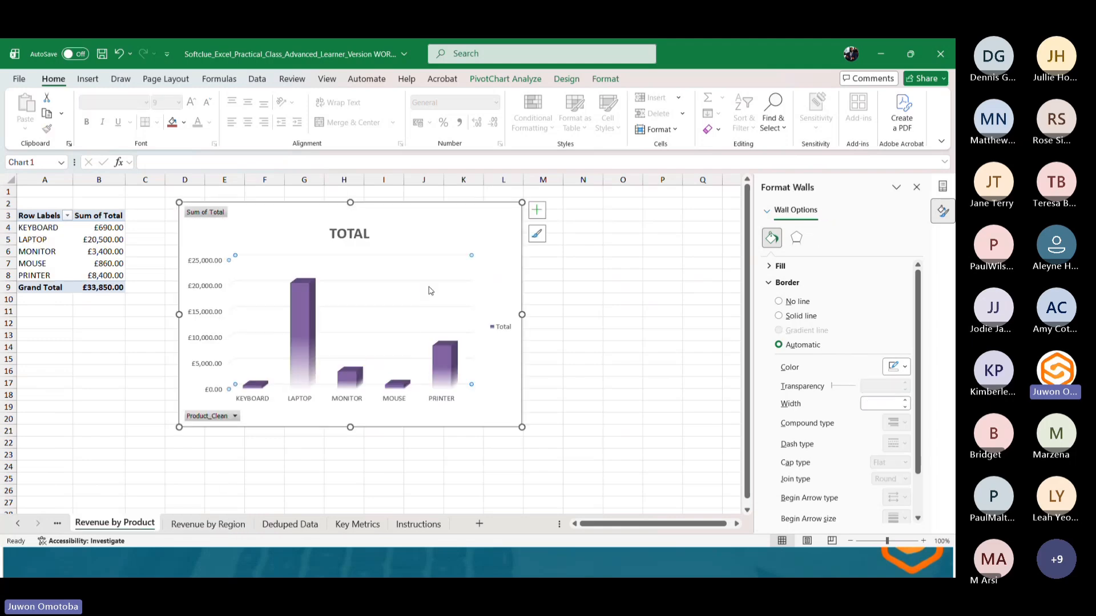
click(217, 525)
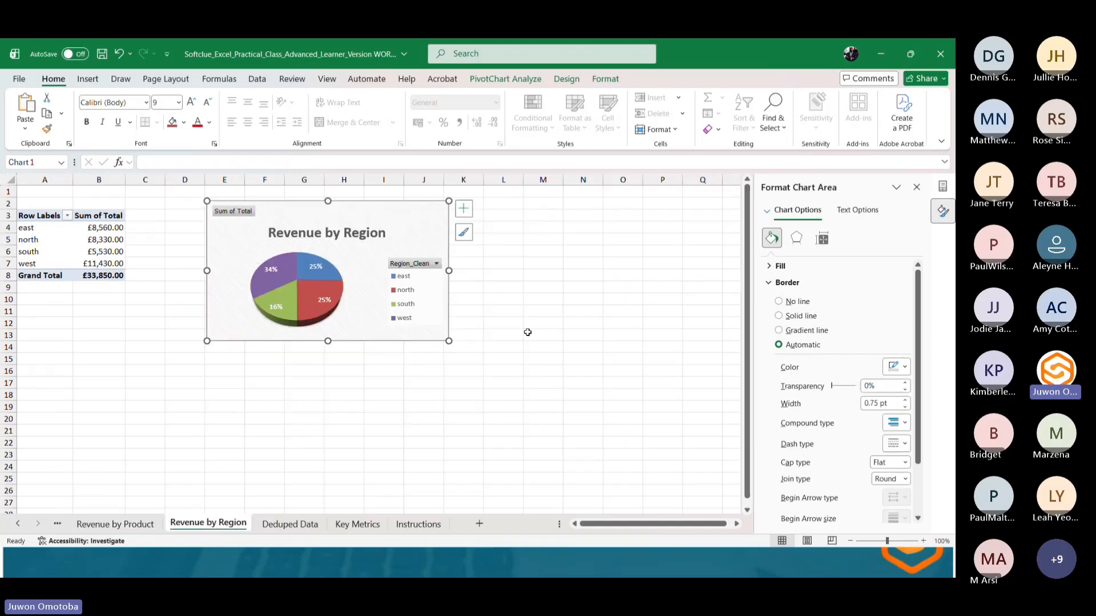
click(527, 333)
key(ctrl+v)
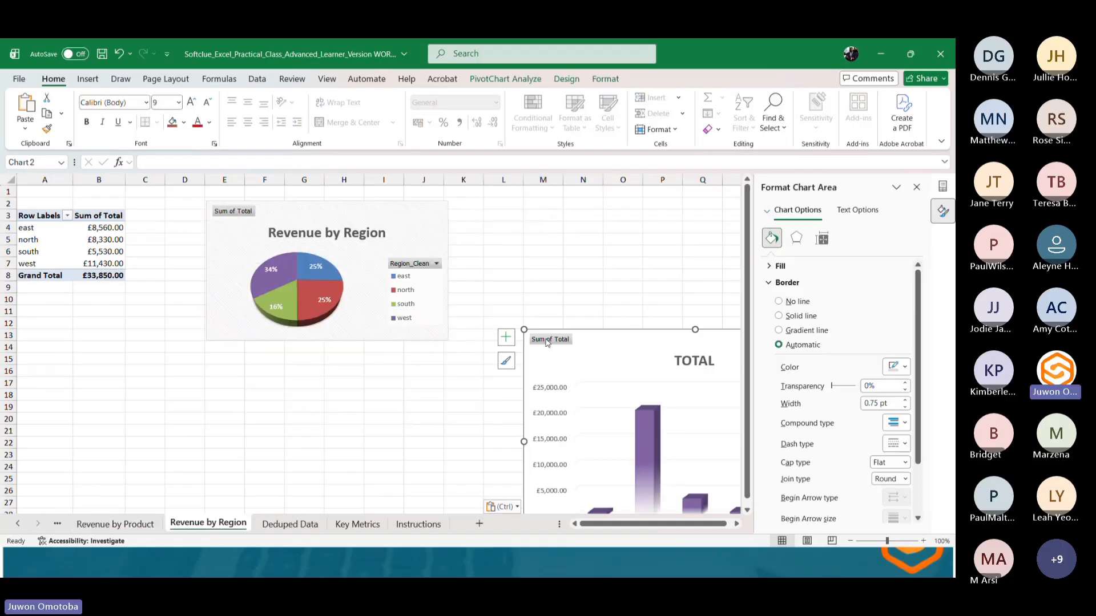
drag(547, 342, 493, 224)
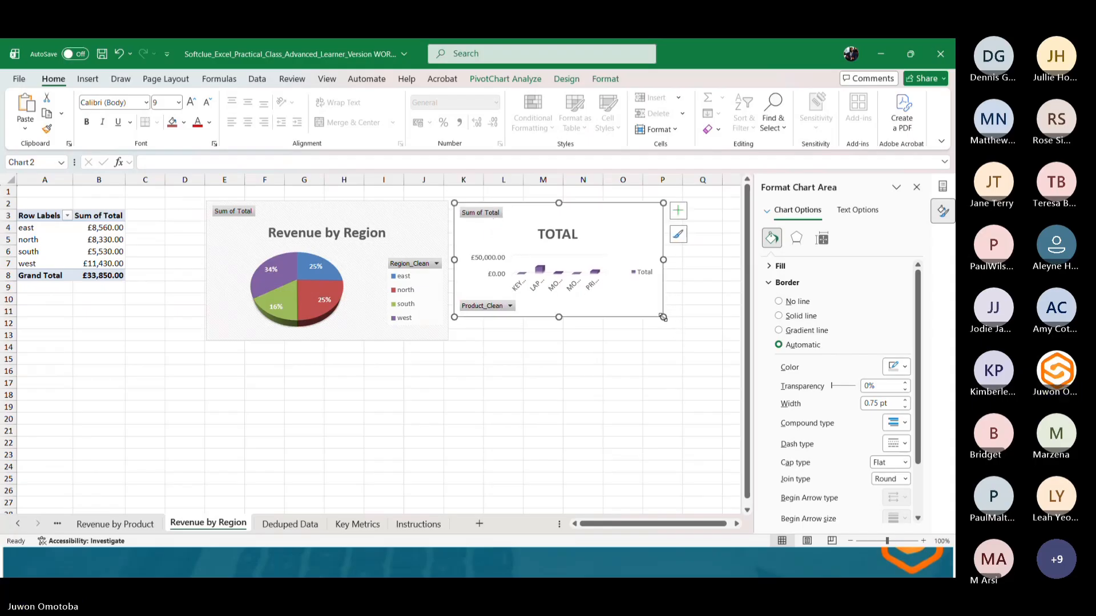
drag(663, 317, 721, 403)
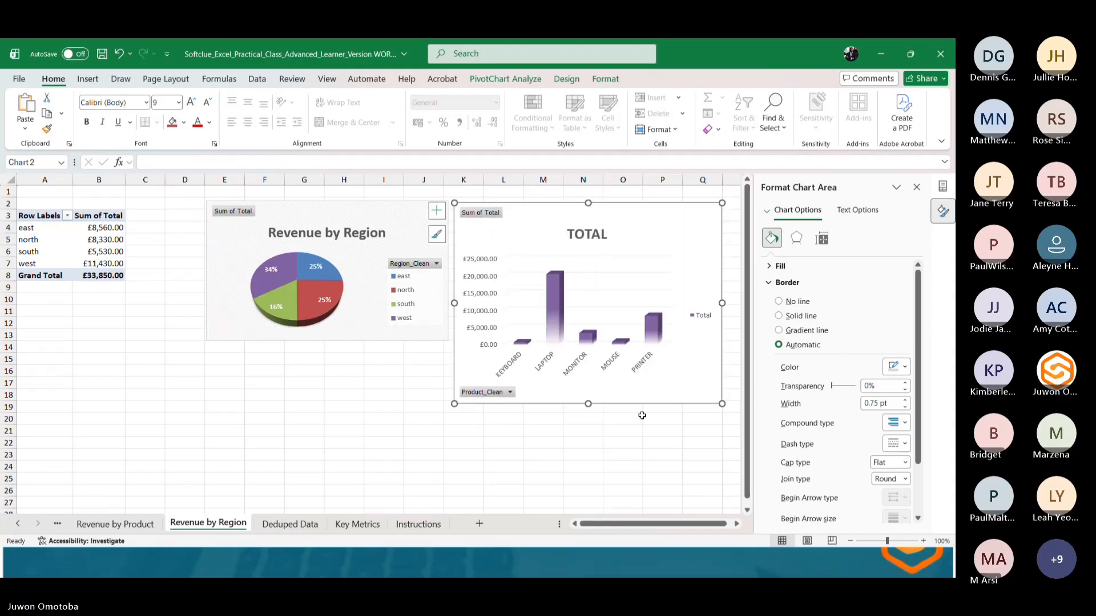
Enlarge the pie chart so it matches the height of the column chart beside it.
click(341, 321)
drag(207, 340, 195, 406)
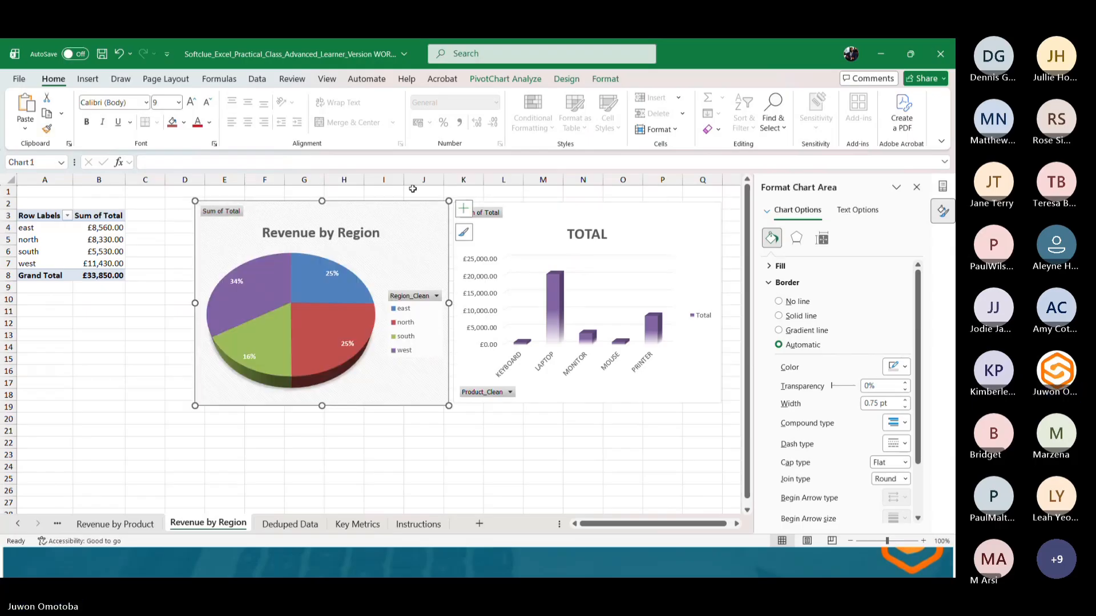
click(515, 442)
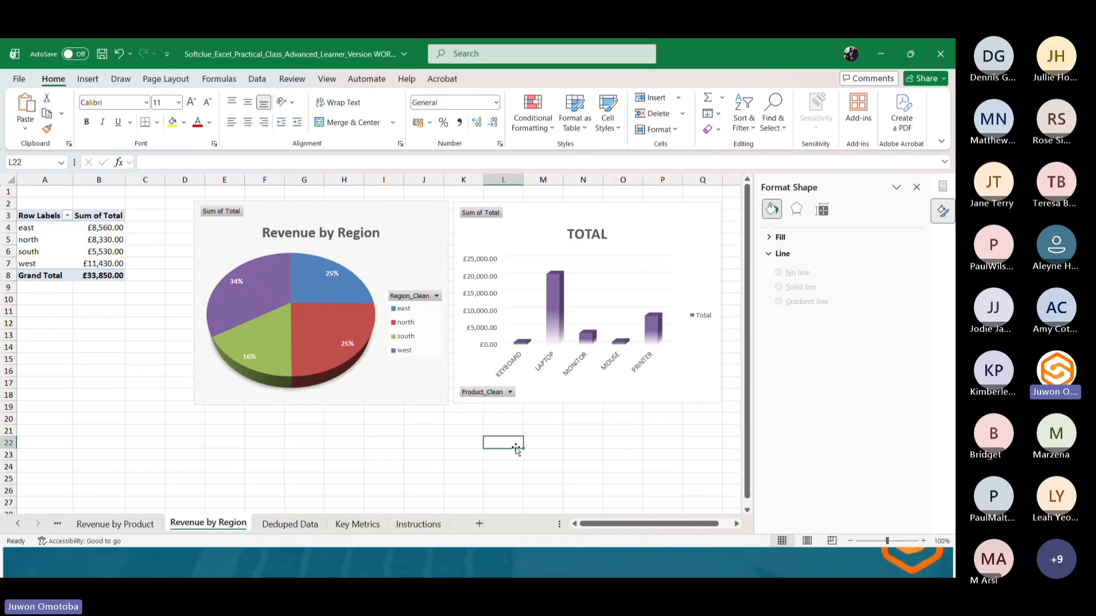
Retitle the column chart as REVENUE BY PRODUCT.
click(593, 234)
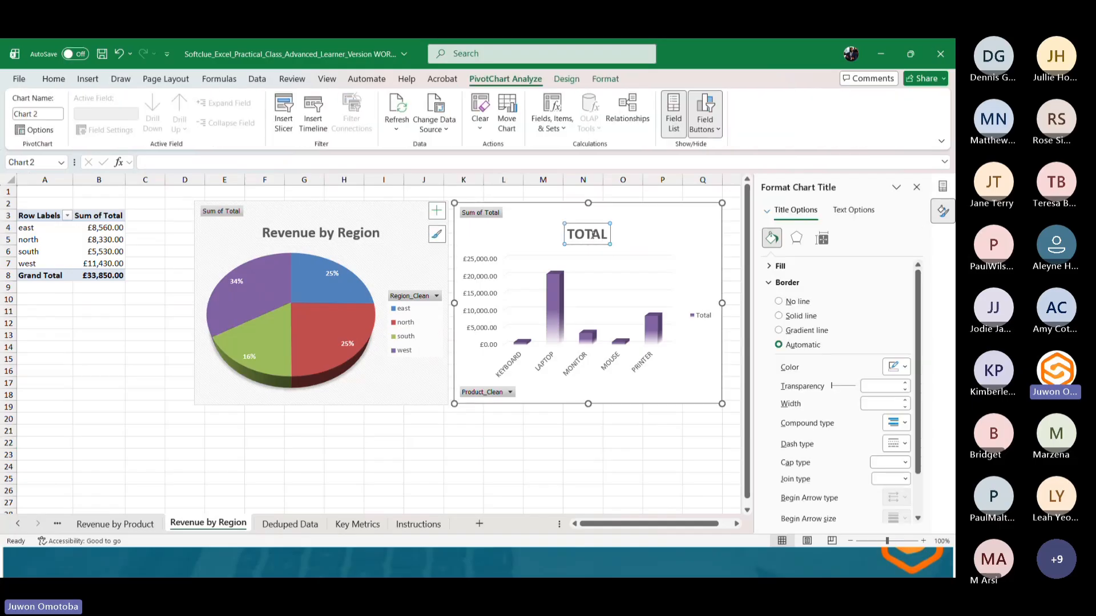
double_click(593, 234)
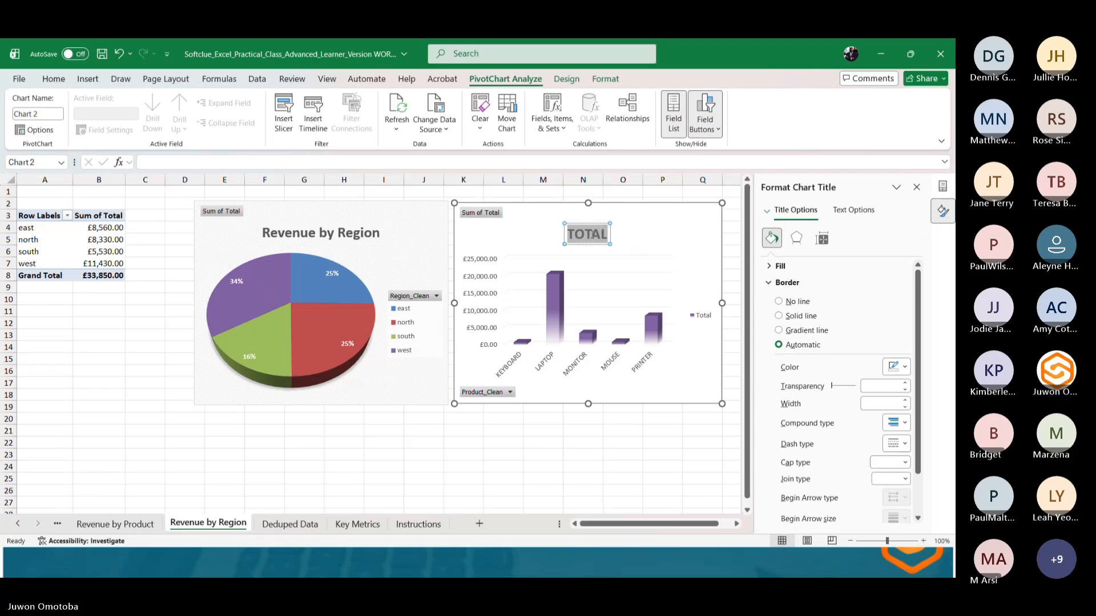
triple_click(593, 234)
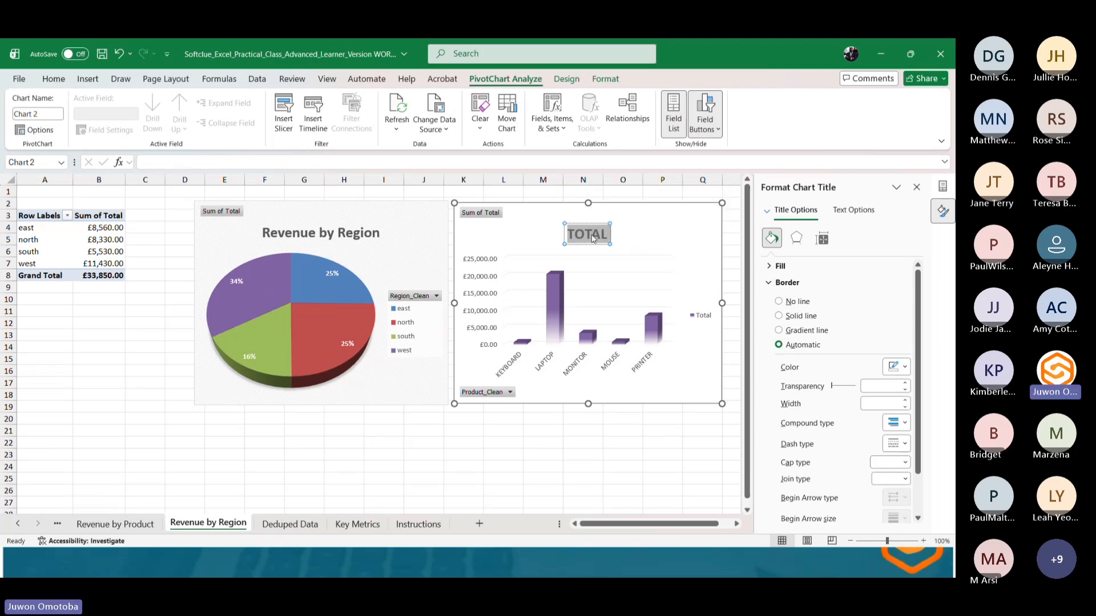
text(REVE)
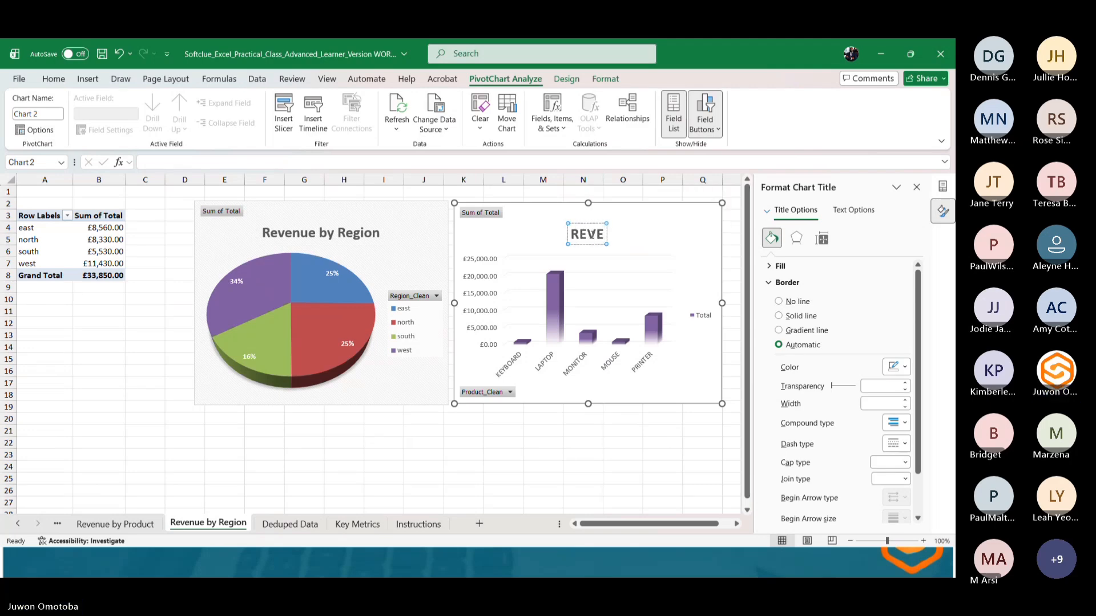
key(BackSpace)
key(BackSpace)
key(BackSpace)
key(Caps_Lock)
text(E)
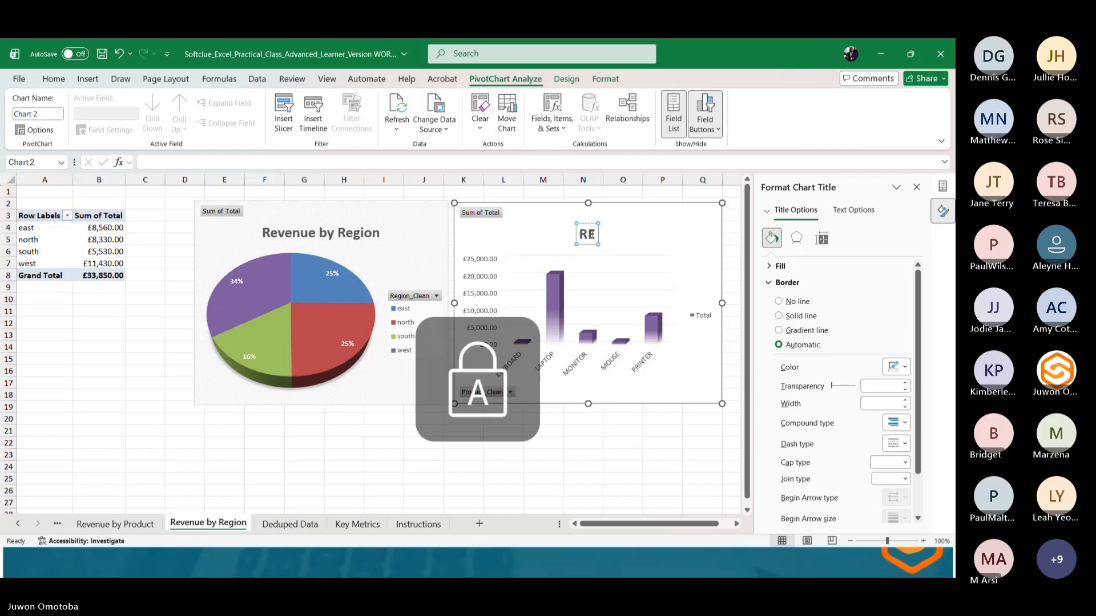
key(BackSpace)
key(Caps_Lock)
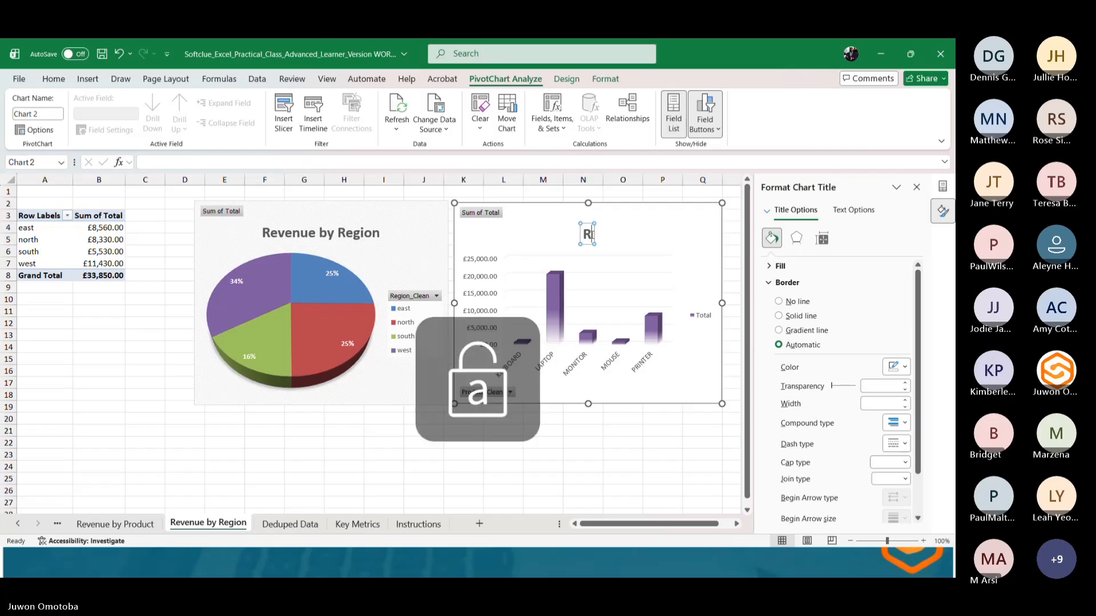
text(E)
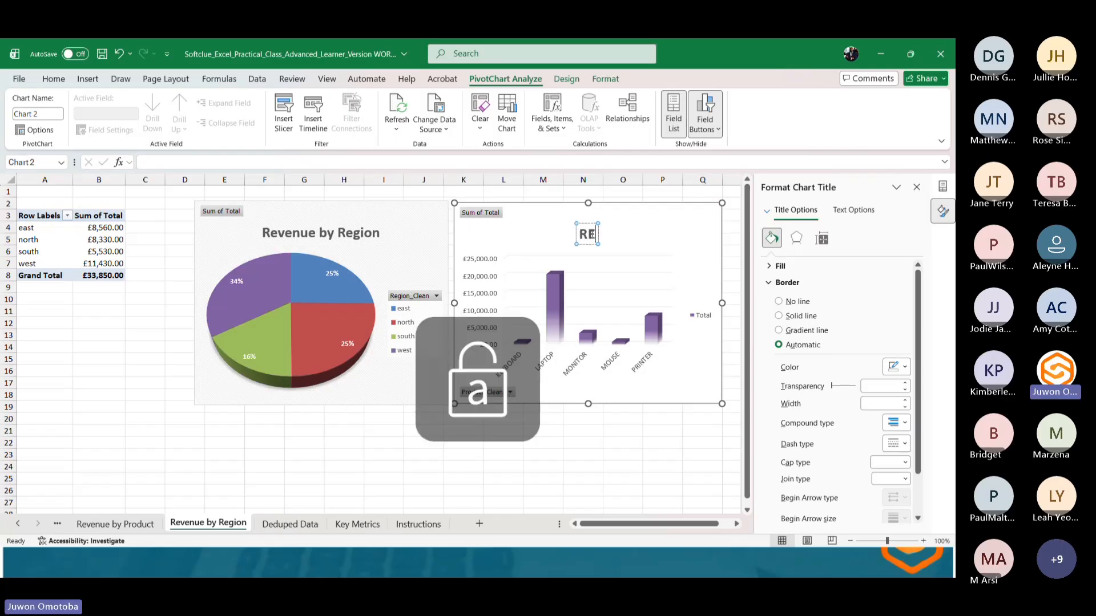
text(VENUE BY)
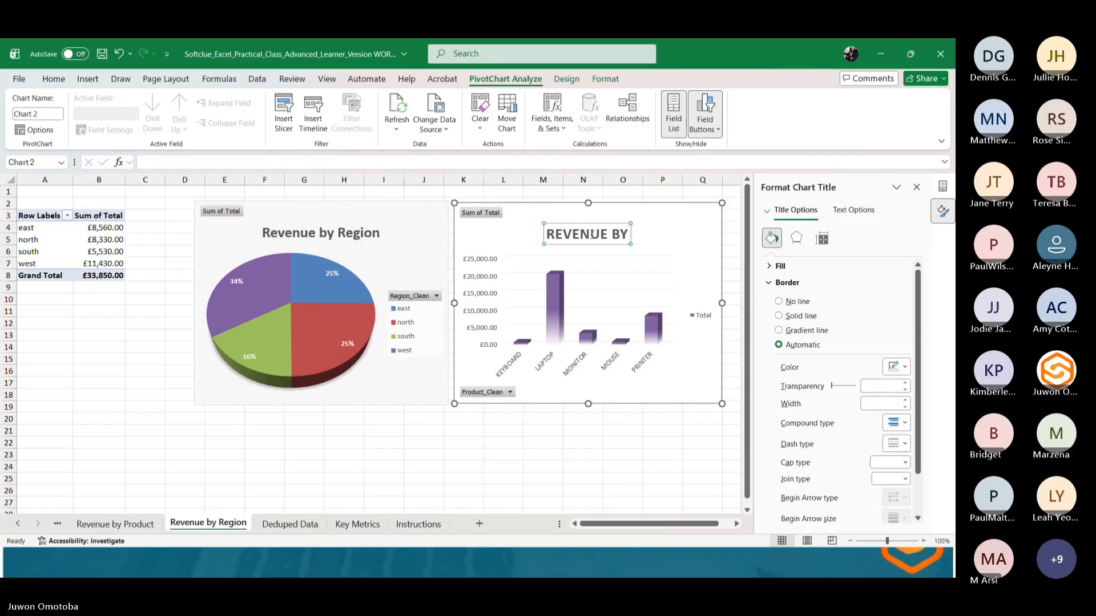
text( PRODUCT)
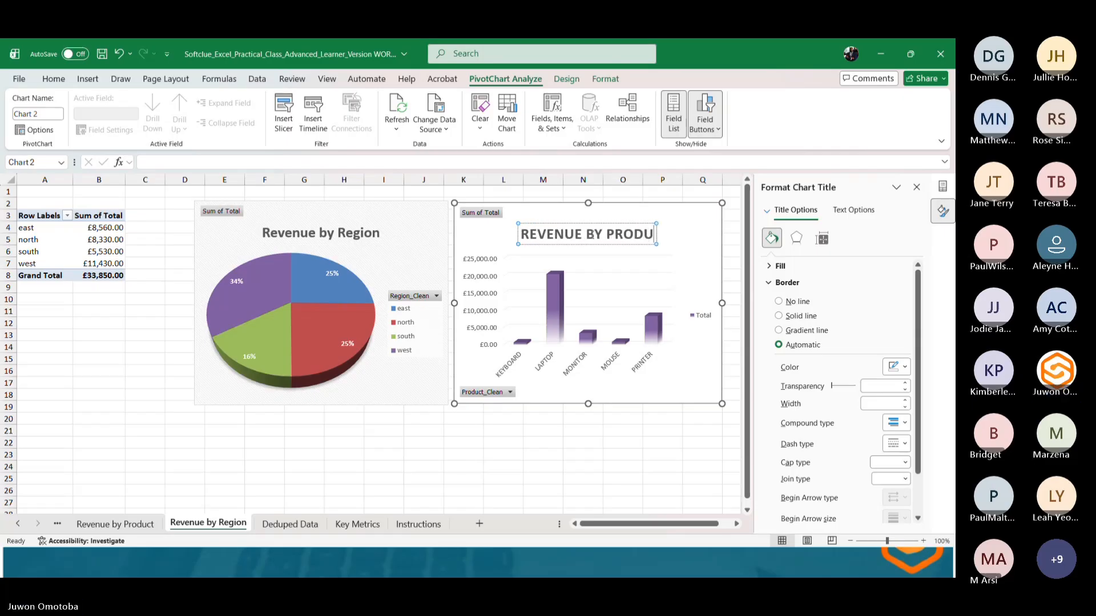
Deselect the chart and save the workbook.
click(549, 443)
key(ctrl+s)
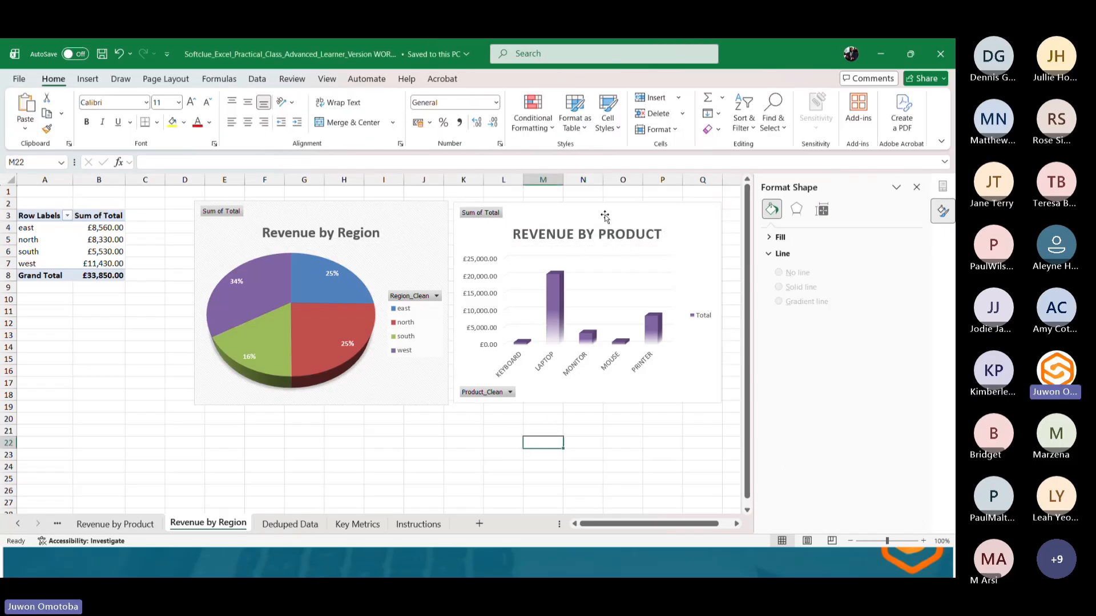
click(445, 441)
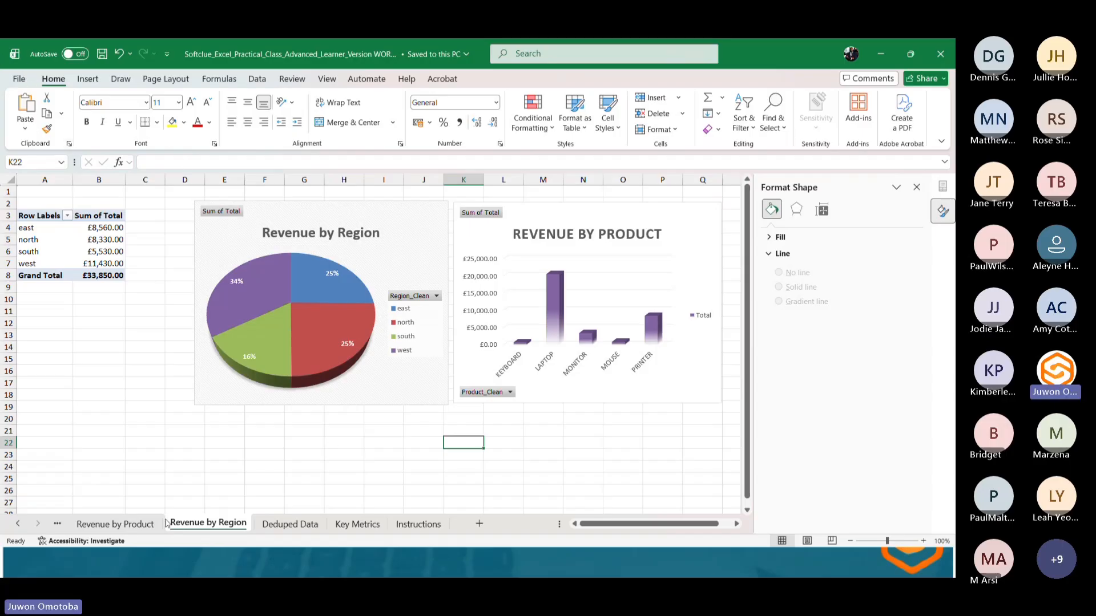
Open File Explorer, then switch to the Erewash Excel Session folder in Google Drive in the browser.
key(super)
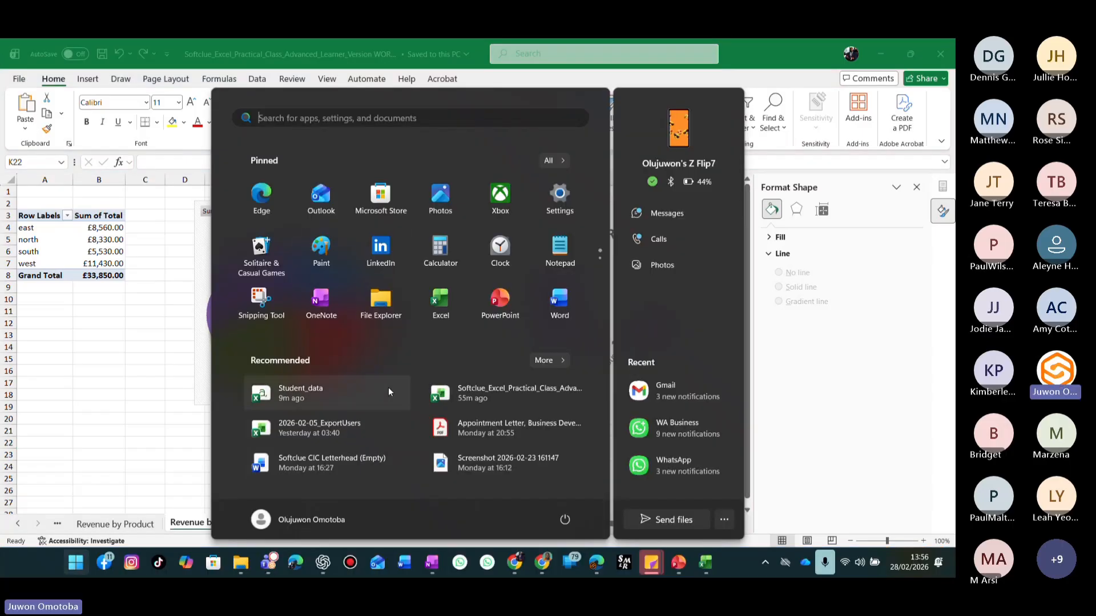
click(395, 303)
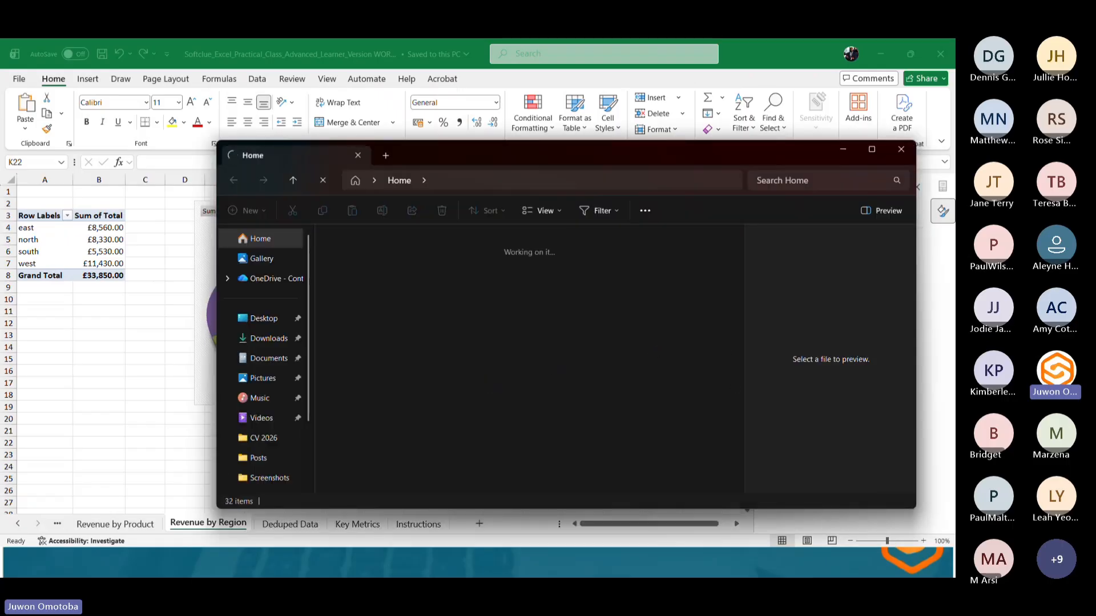
key(super)
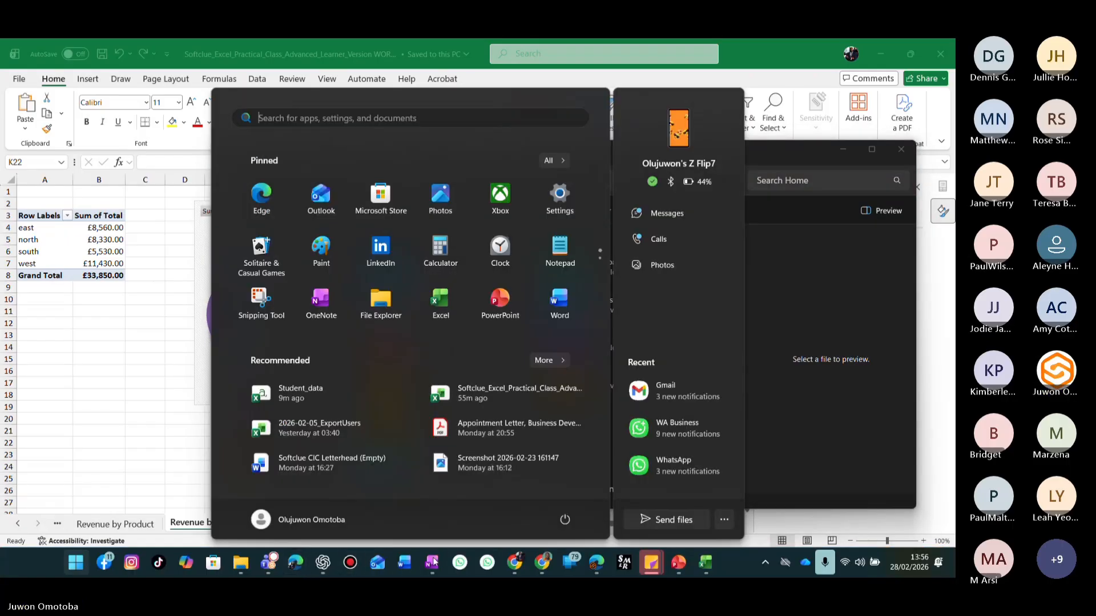
mouse_move(268, 574)
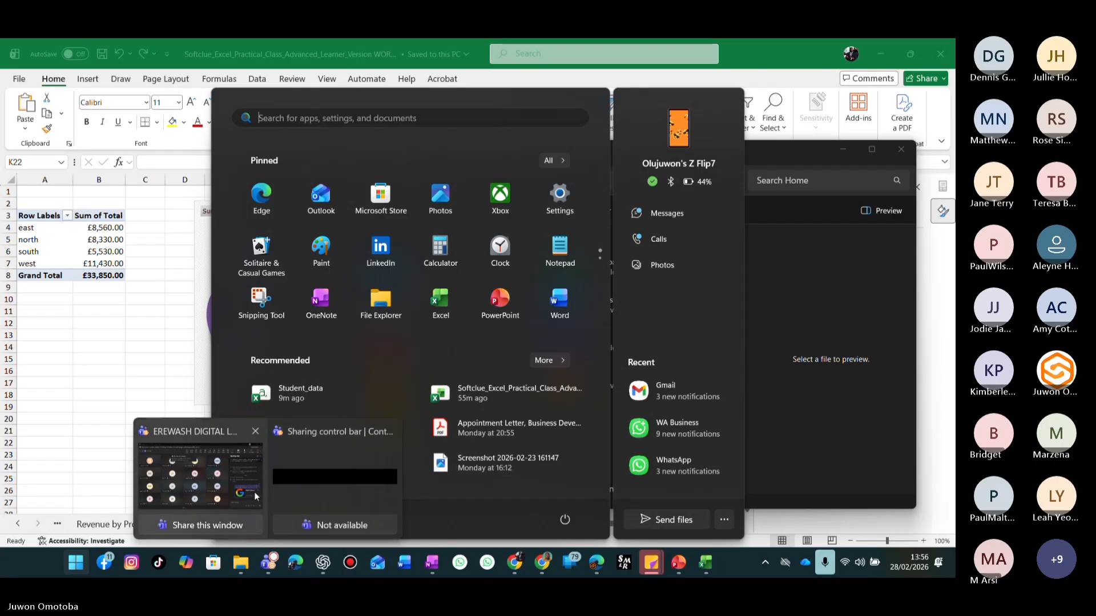
click(277, 489)
key(super)
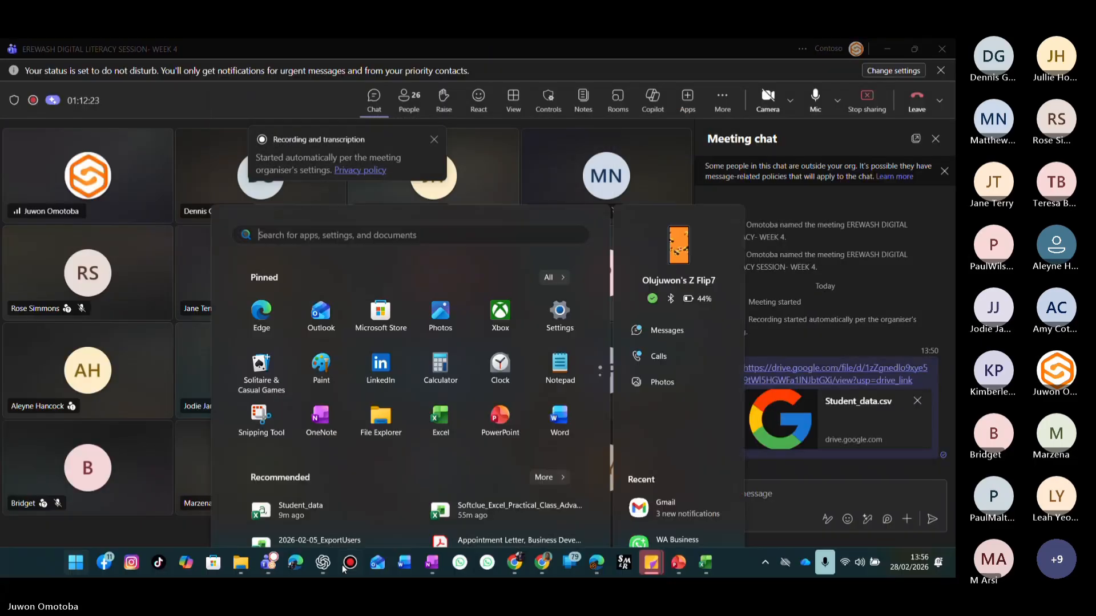
click(544, 562)
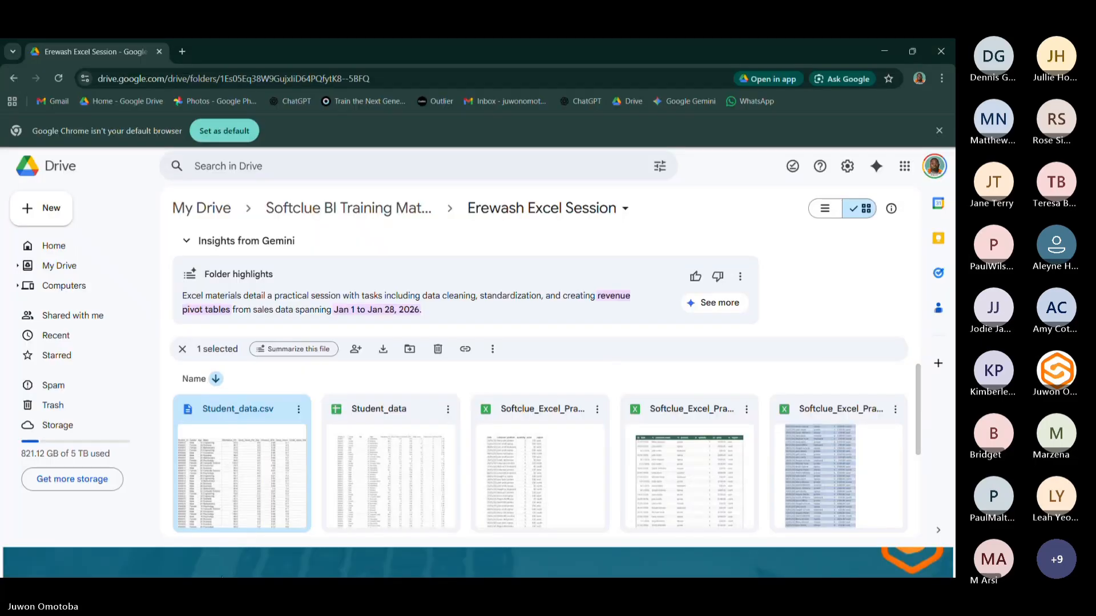
In File Explorer's Downloads folder, select the Softclue_Excel_Practical_Class_Advanced_Learner_Version WORKED workbook and open its name for editing.
key(super)
mouse_move(236, 568)
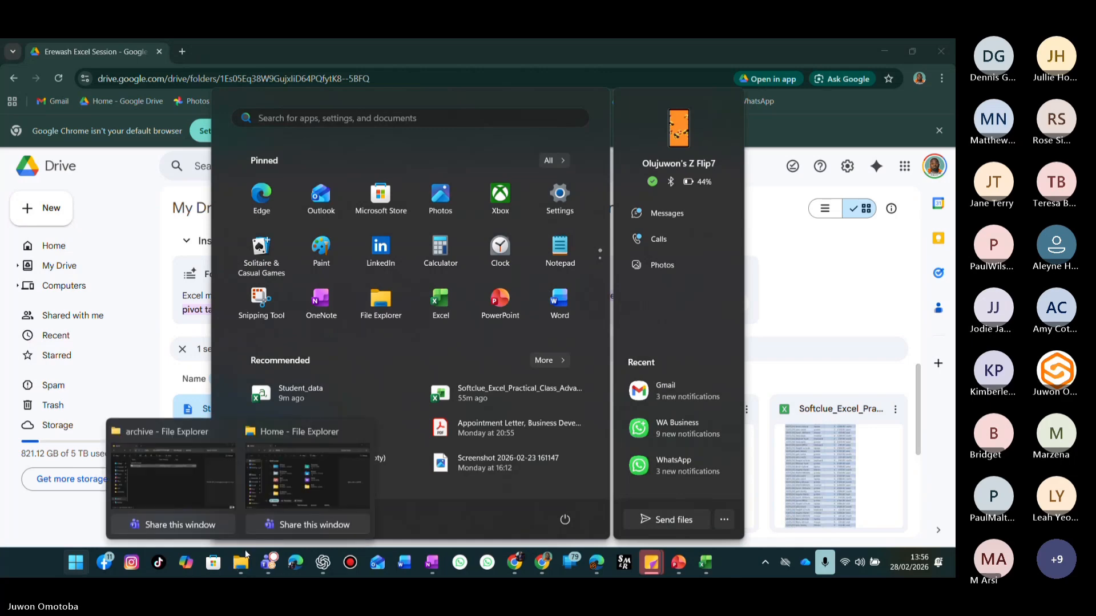
click(340, 437)
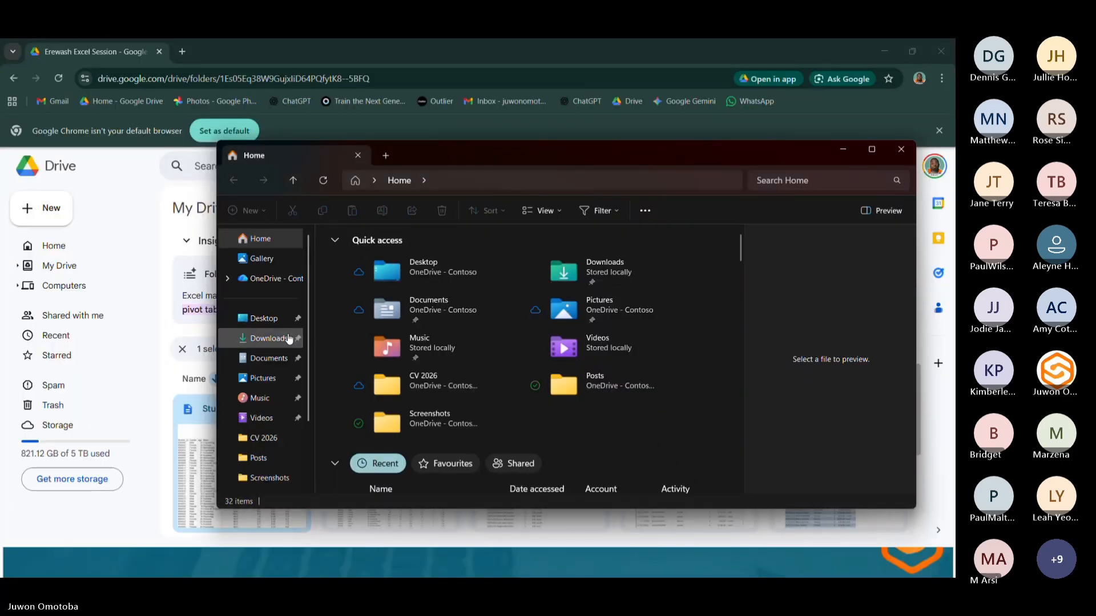
click(268, 339)
drag(499, 149, 773, 197)
click(720, 319)
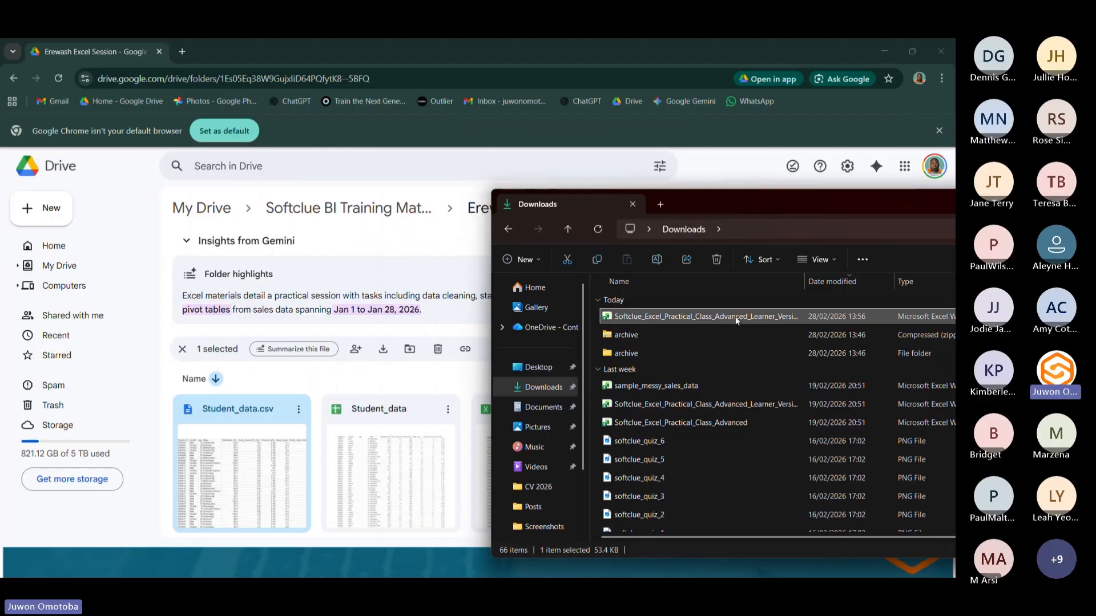
key(F2)
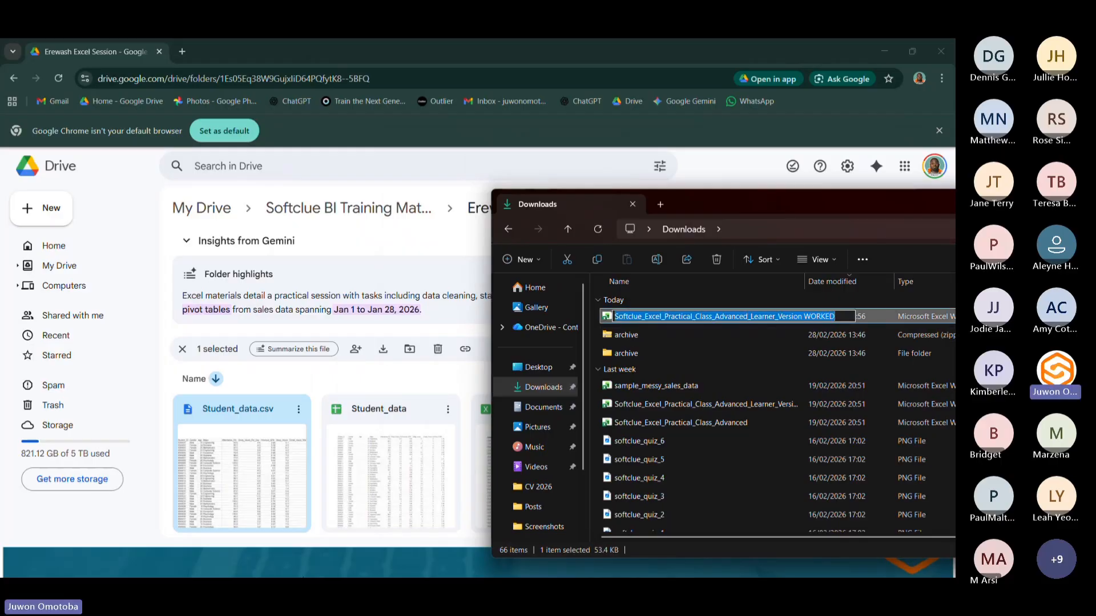
Switch back to the Excel workbook window.
key(super)
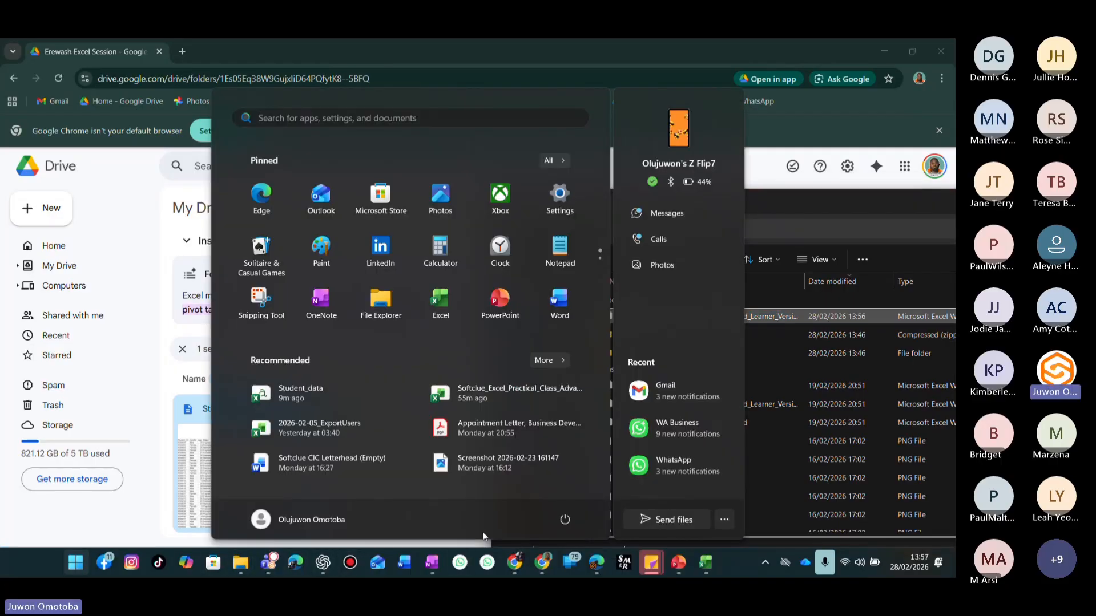
mouse_move(705, 563)
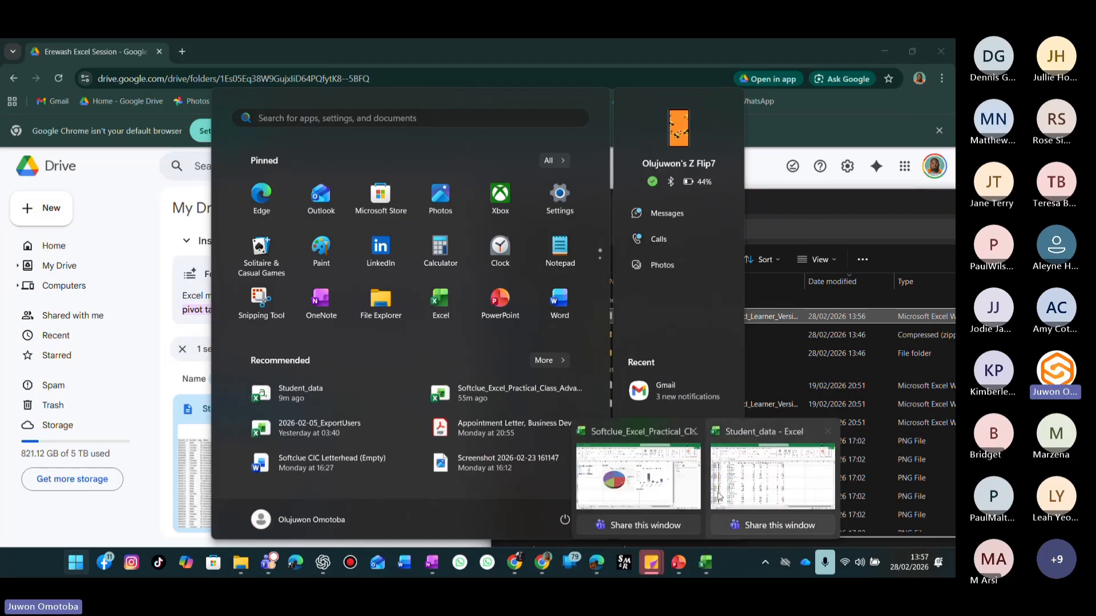
click(628, 479)
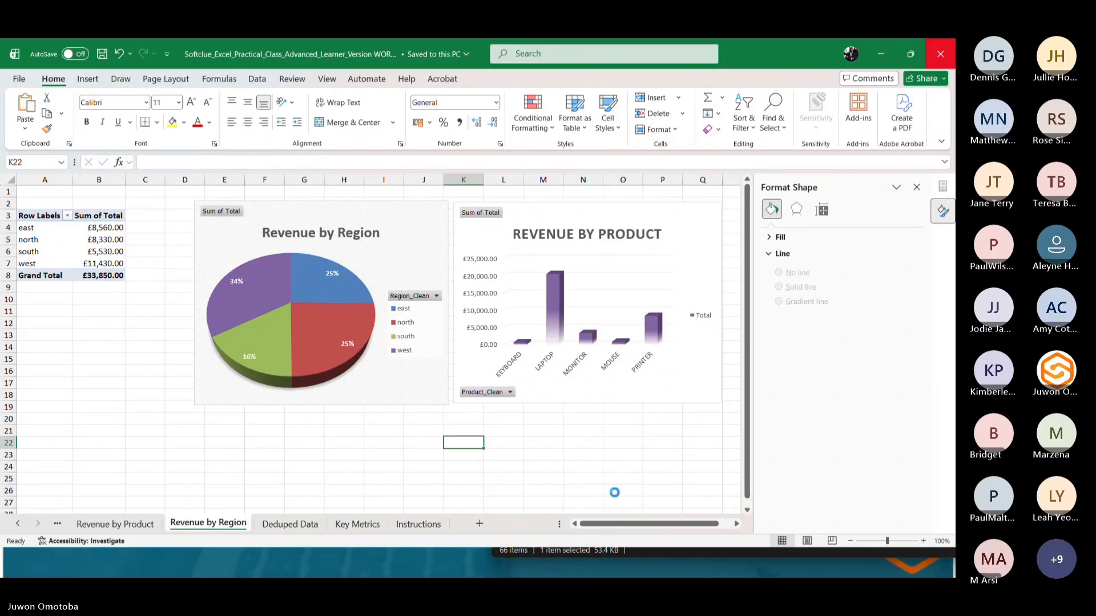
key(super)
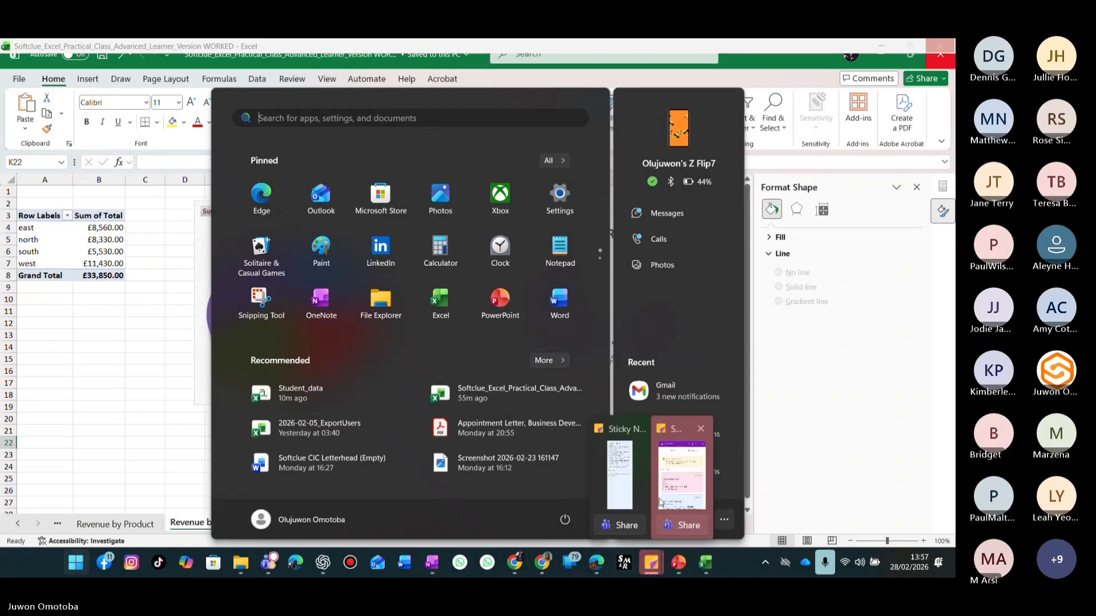
mouse_move(706, 562)
click(650, 499)
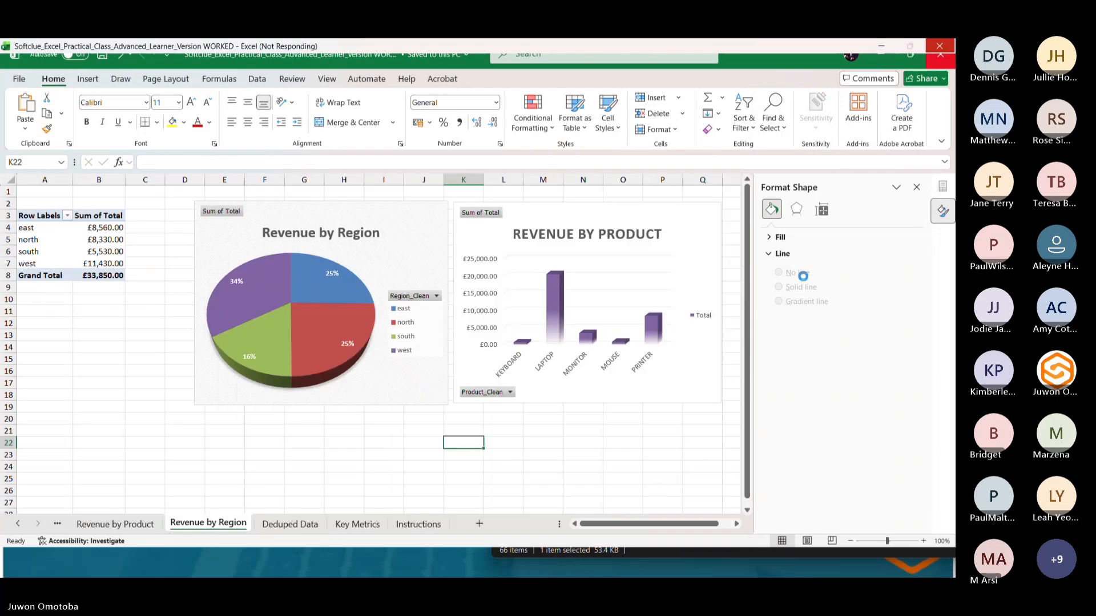
Bring File Explorer's Downloads folder up over the Erewash Excel Session folder open in Google Drive in the browser.
key(super)
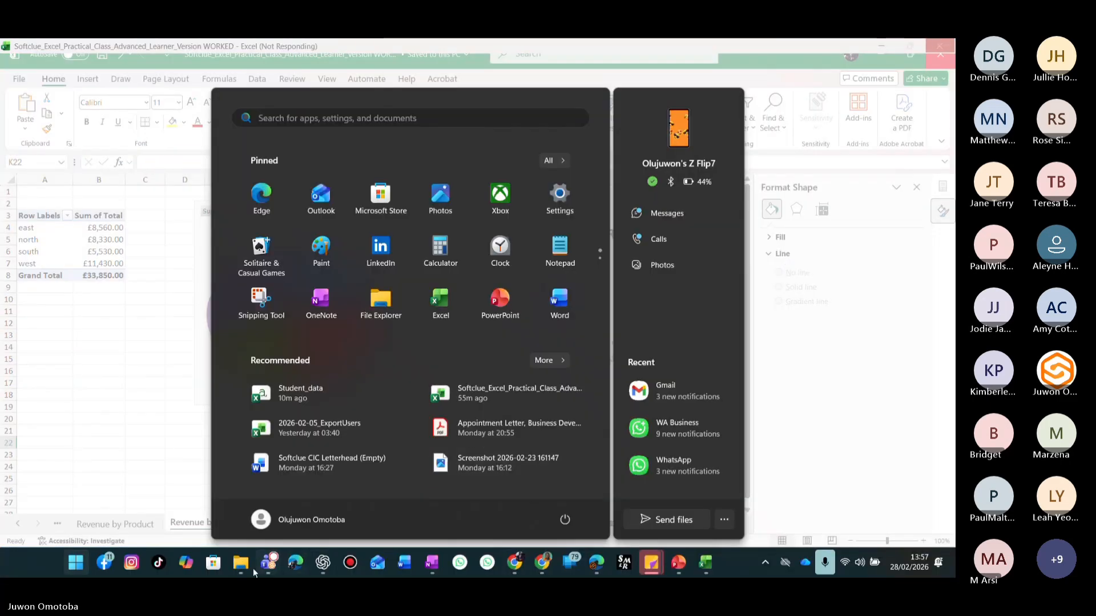
mouse_move(250, 570)
mouse_move(218, 480)
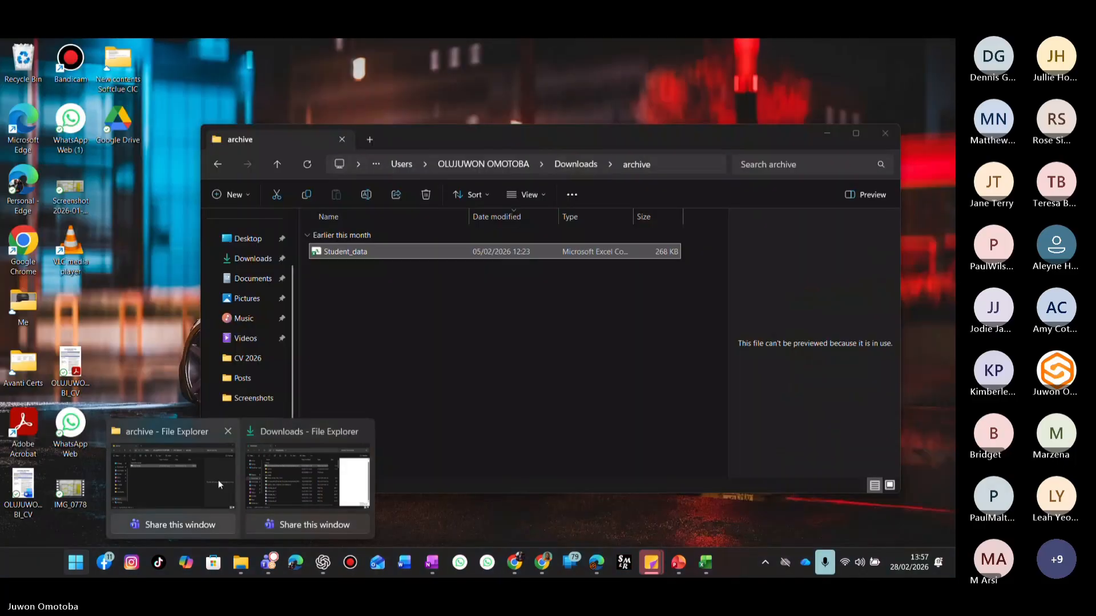
click(282, 480)
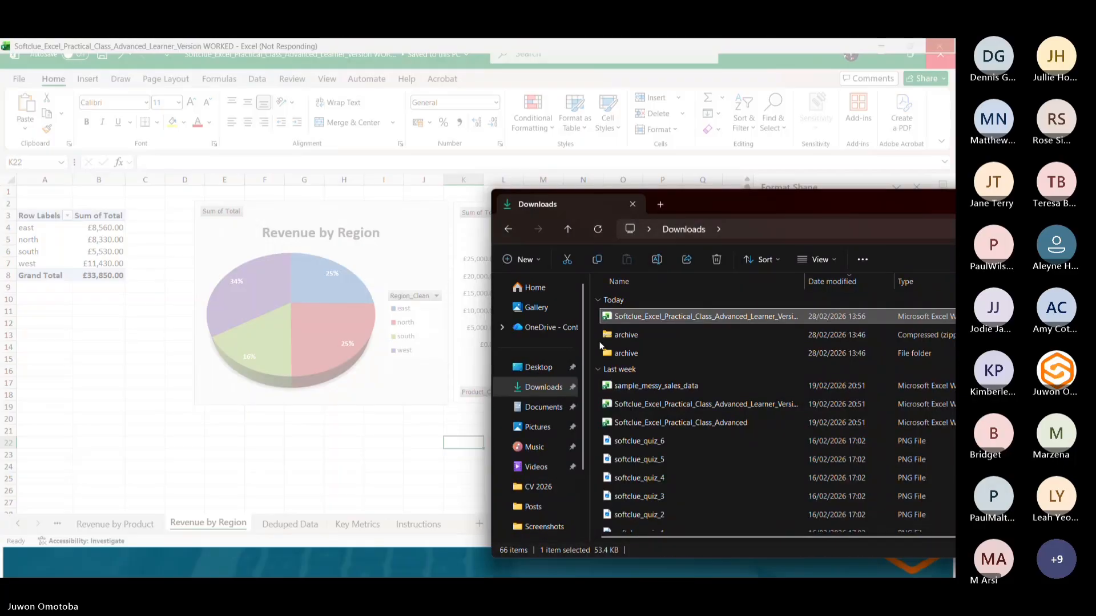
key(super)
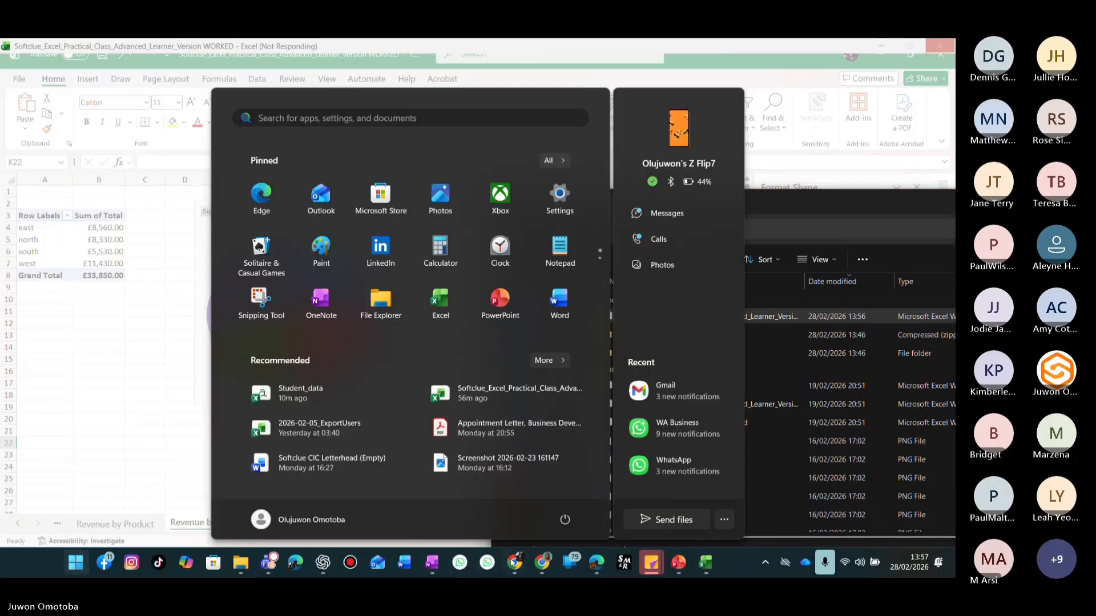
click(539, 560)
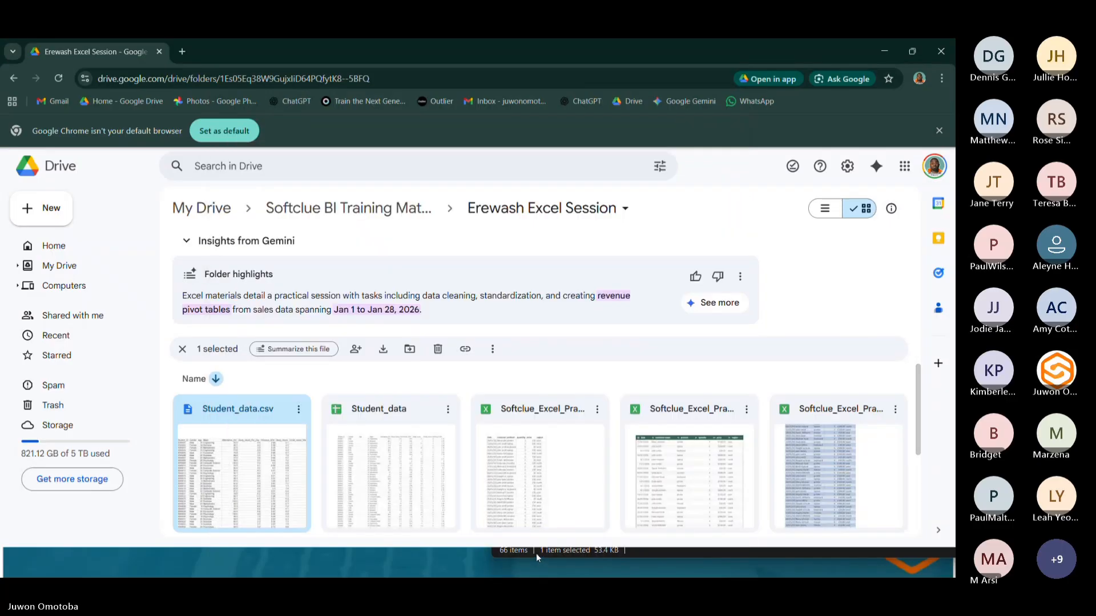
key(super)
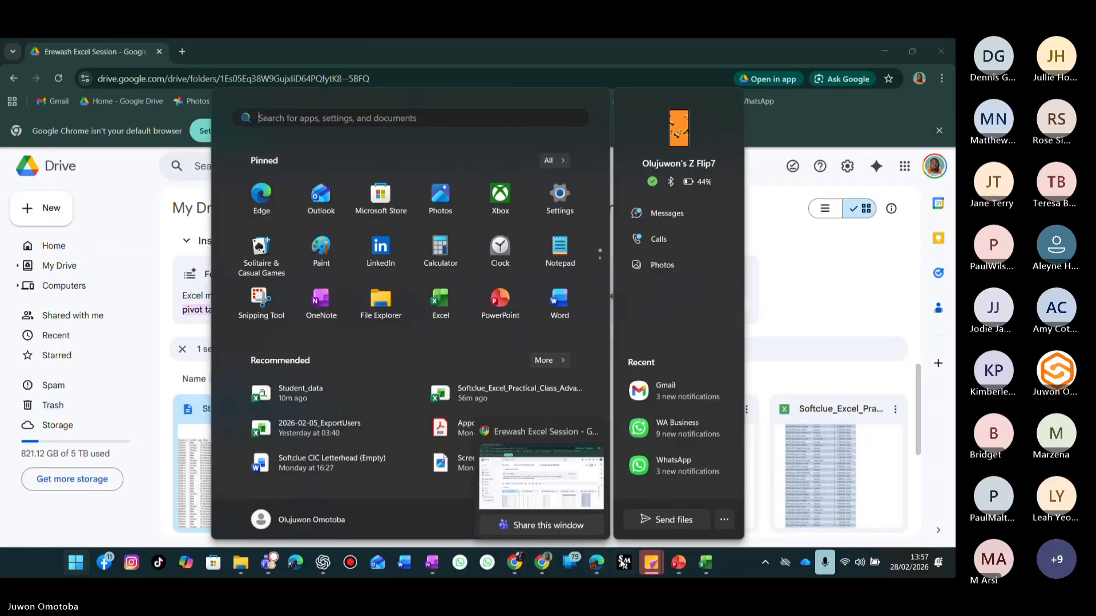
mouse_move(701, 573)
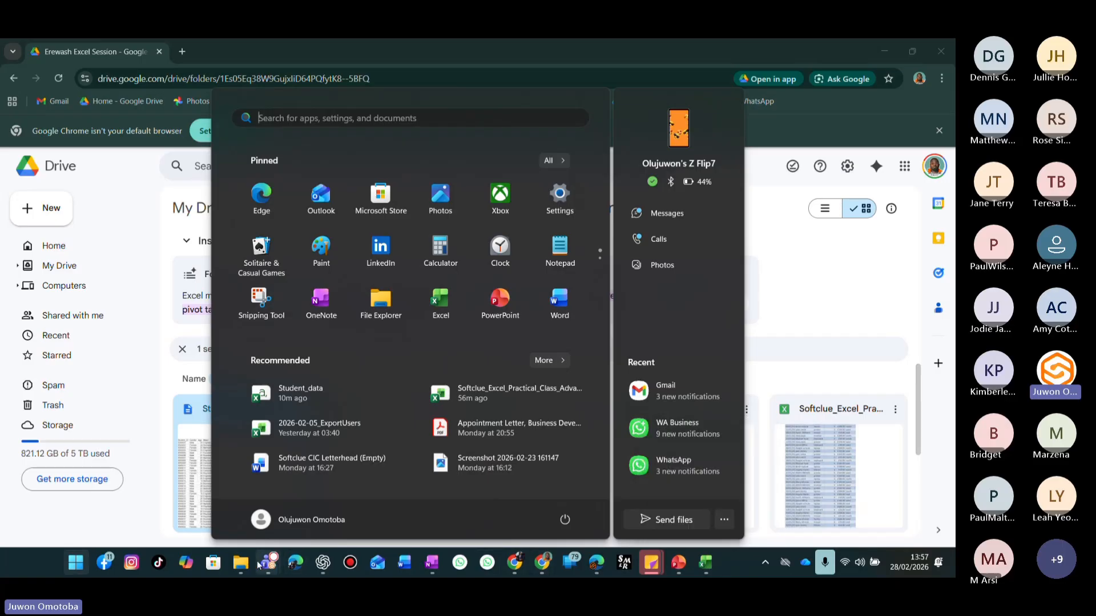
mouse_move(250, 561)
click(296, 490)
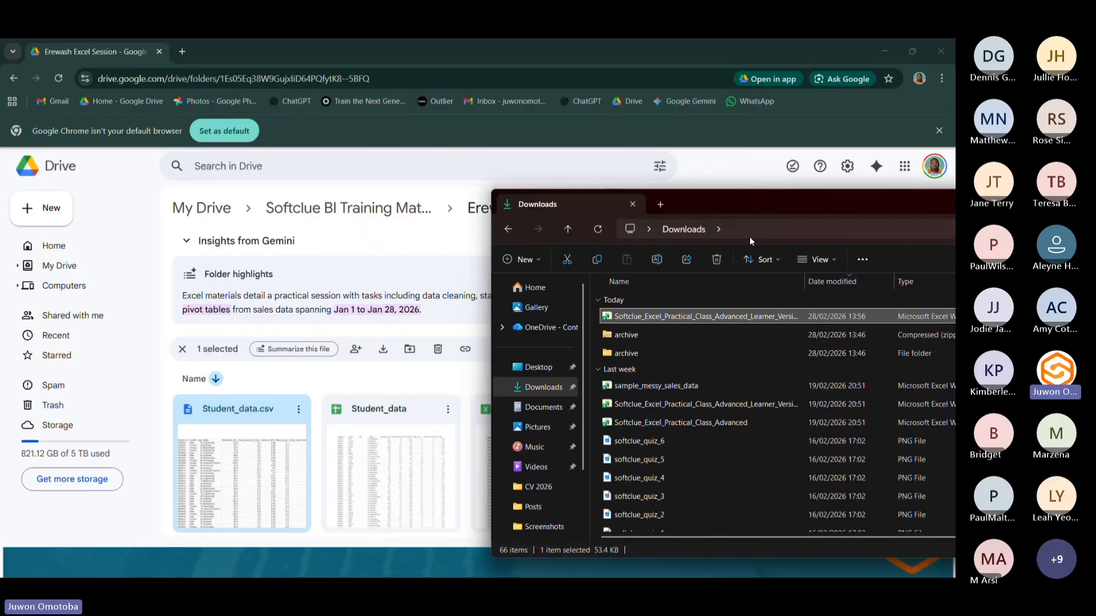
Rename the WORKED workbook in Downloads to Softclue_Excel_Practical_Class_Solved.
click(719, 317)
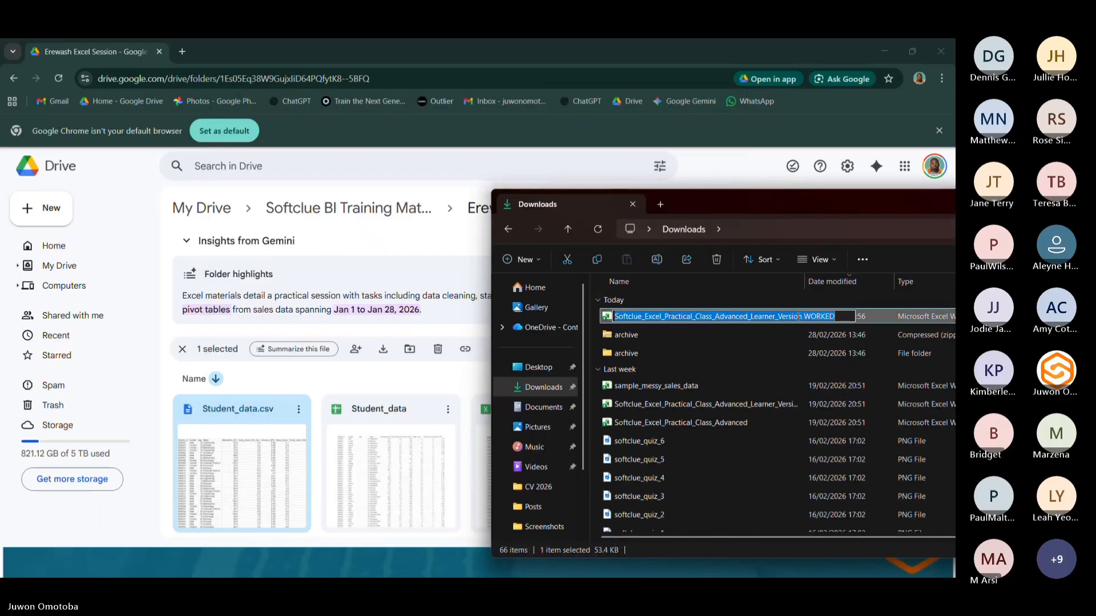
click(811, 316)
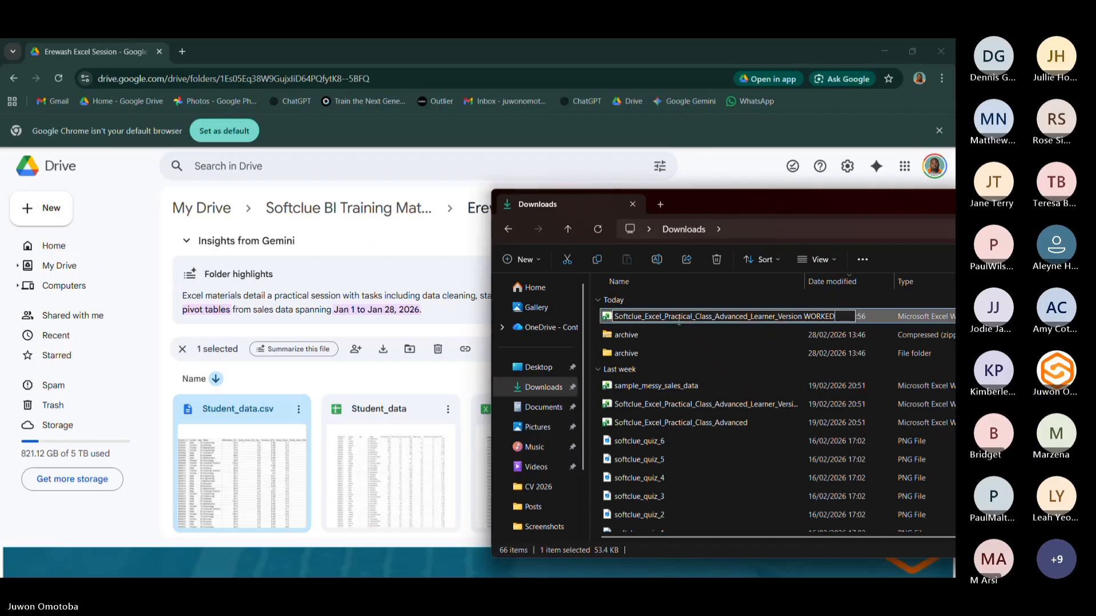
drag(713, 317, 894, 309)
text(Solved)
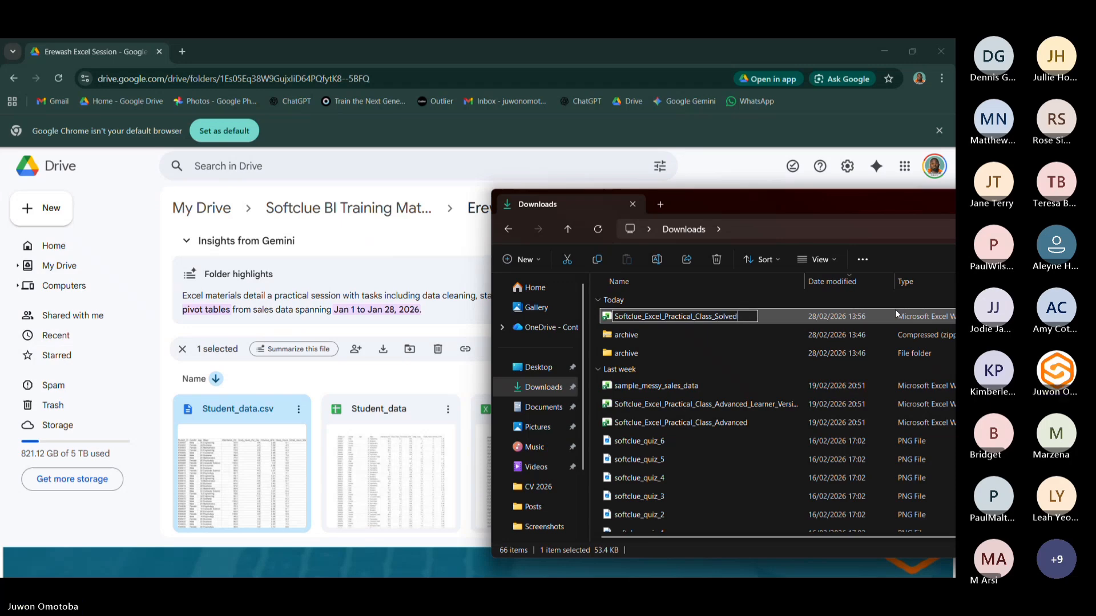
key(Return)
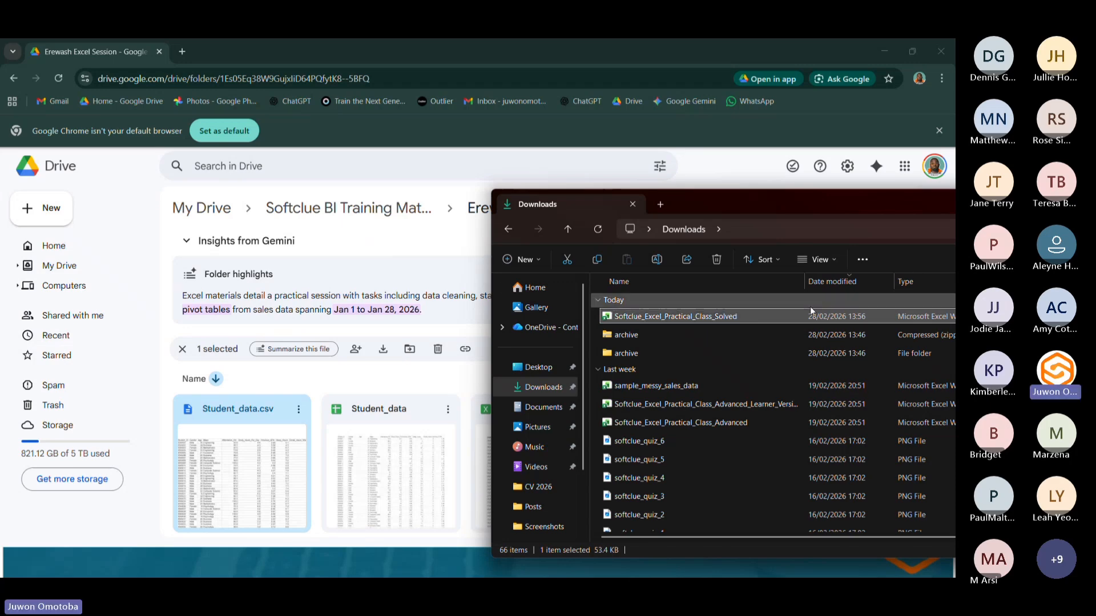
Upload the Softclue_Excel_Practical_Class_Solved workbook from Downloads into the Erewash Excel Session Drive folder.
drag(647, 321, 303, 391)
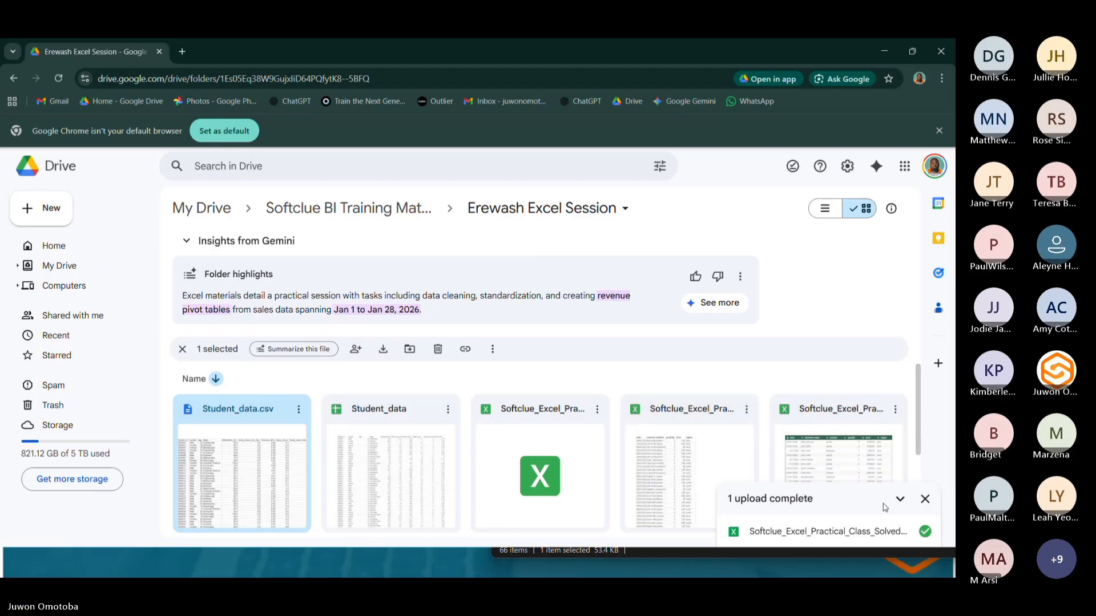
click(924, 499)
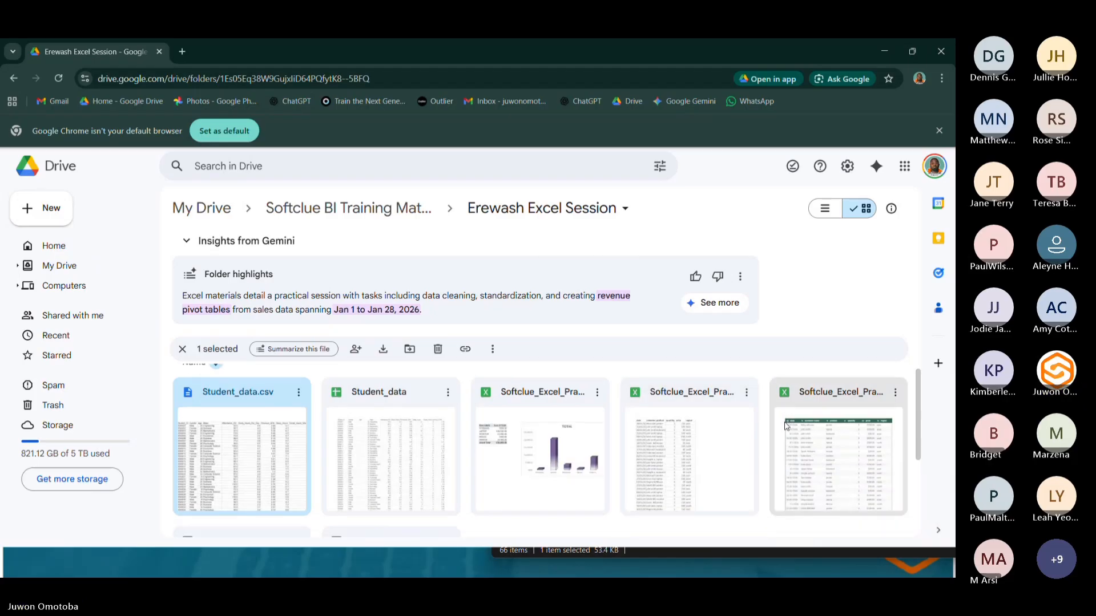
Copy the sharing link of the uploaded Softclue_Excel_Practical_Class_Solved workbook in Drive.
scroll(555, 417, down, 1)
scroll(555, 417, up, 1)
click(597, 409)
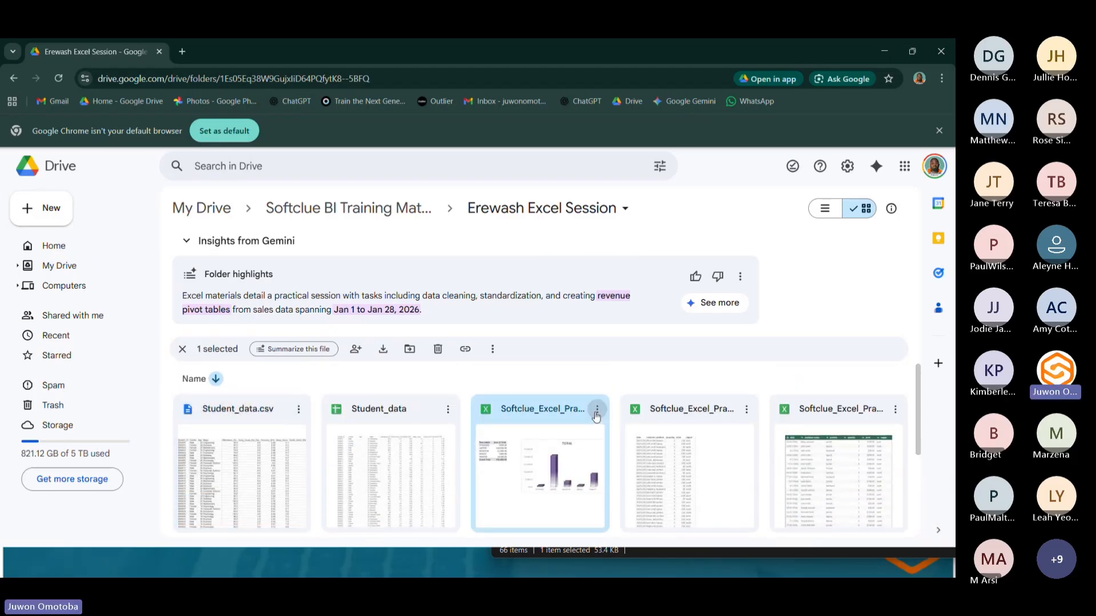
mouse_move(635, 313)
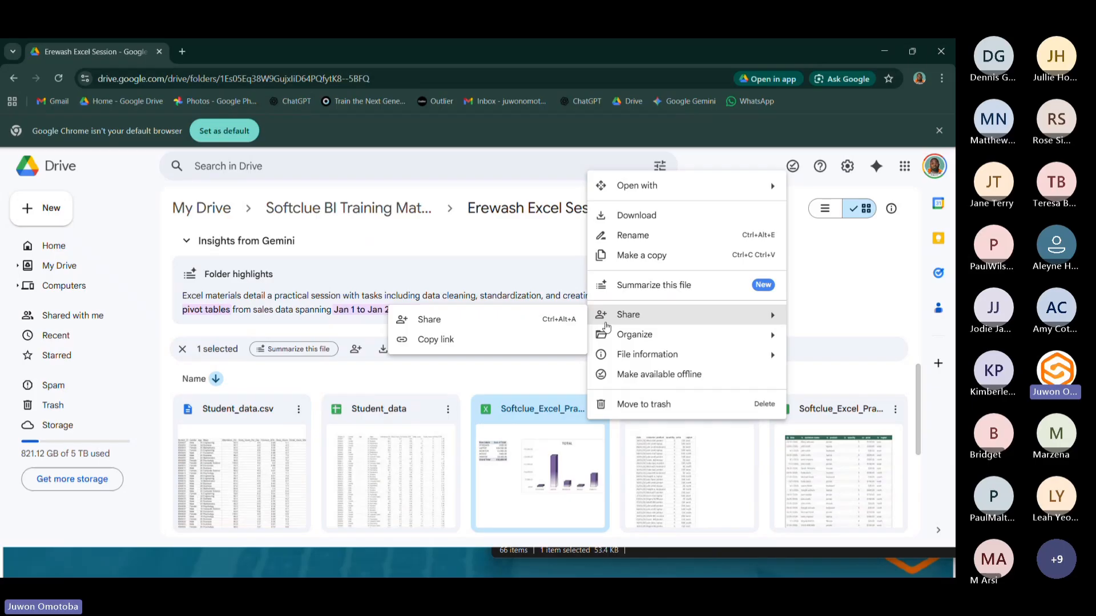
click(449, 334)
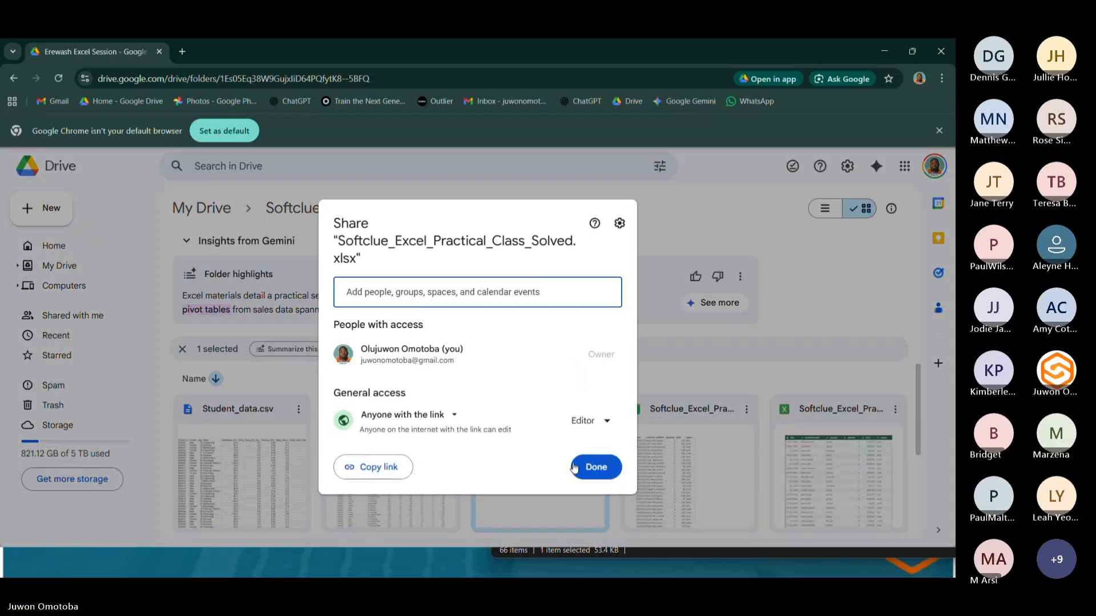
click(574, 468)
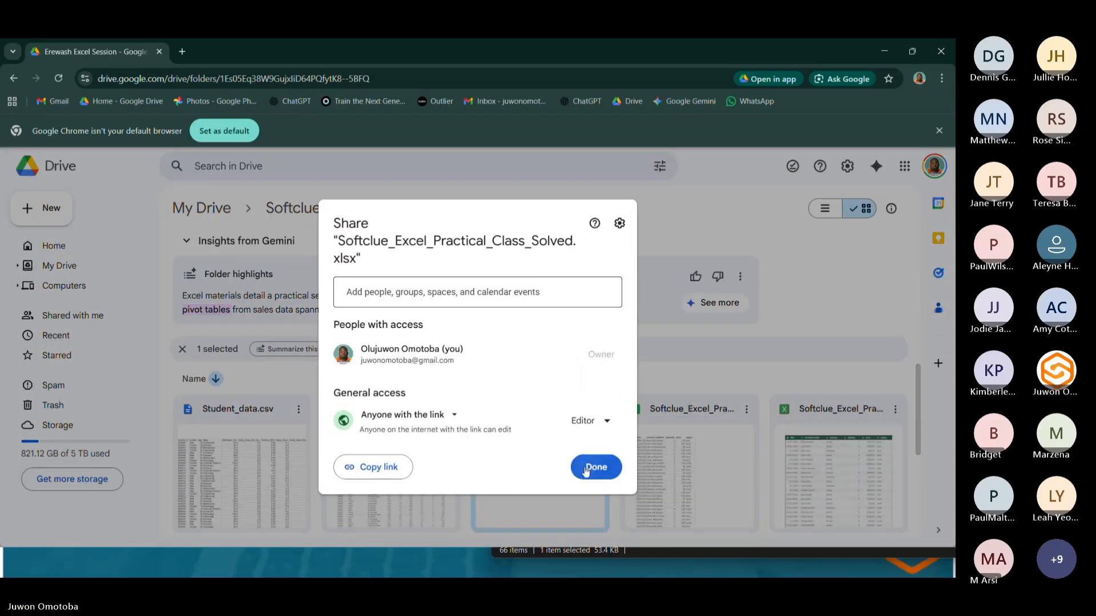
click(596, 409)
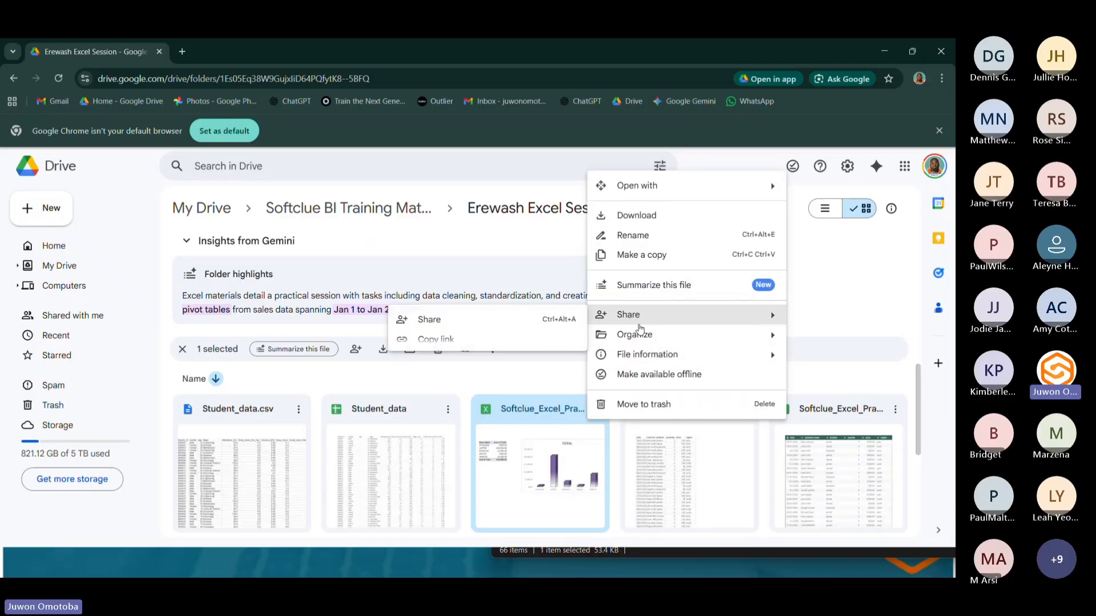
mouse_move(641, 314)
click(499, 344)
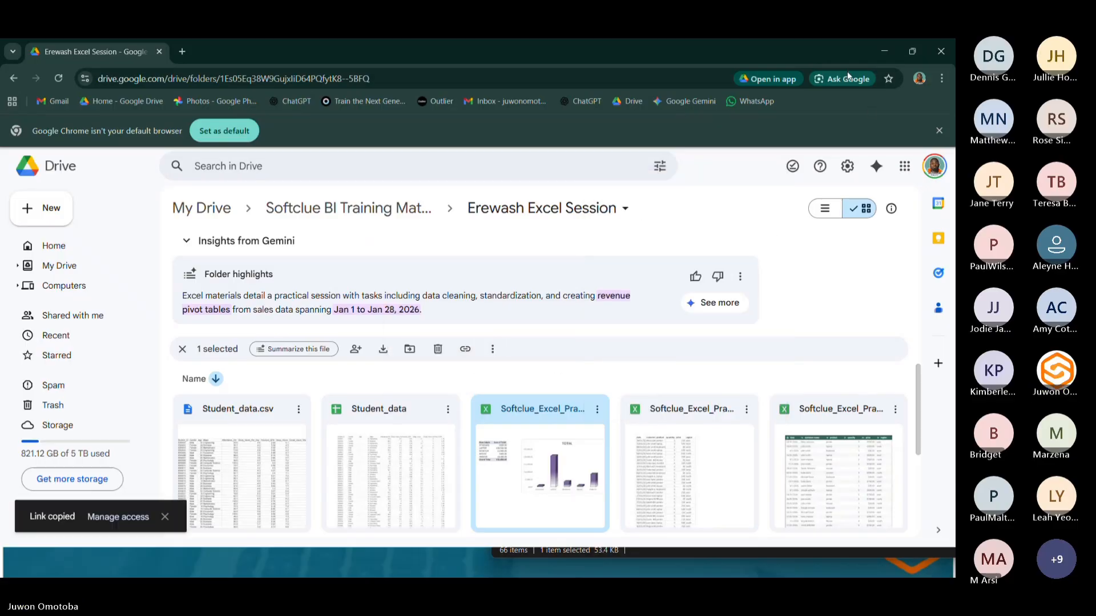
Switch to the Teams meeting chat, paste the workbook link into a message and send it.
click(890, 50)
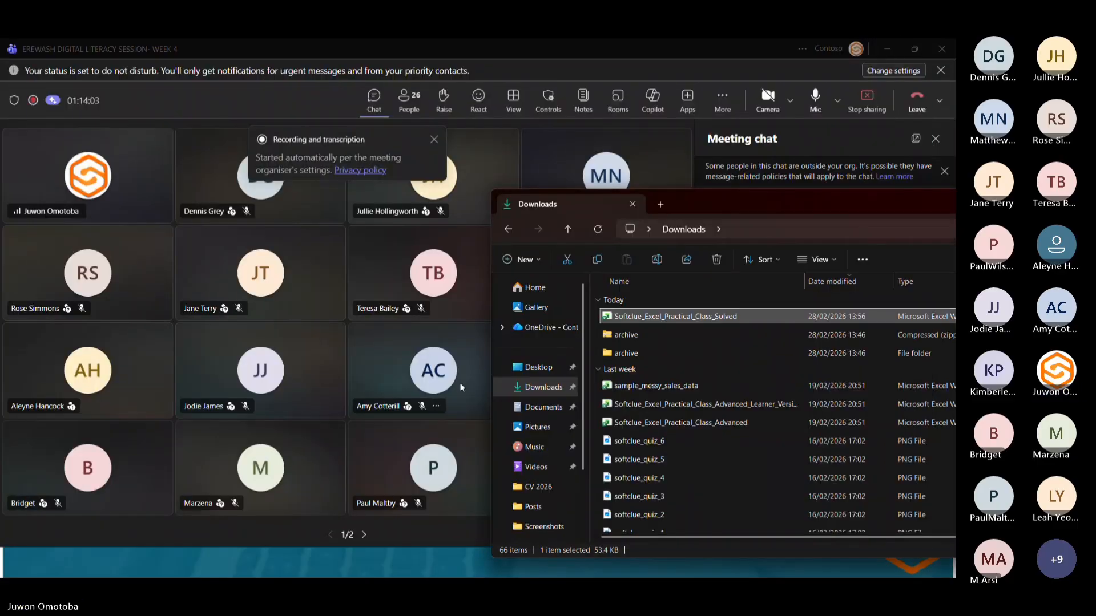
click(696, 165)
click(779, 489)
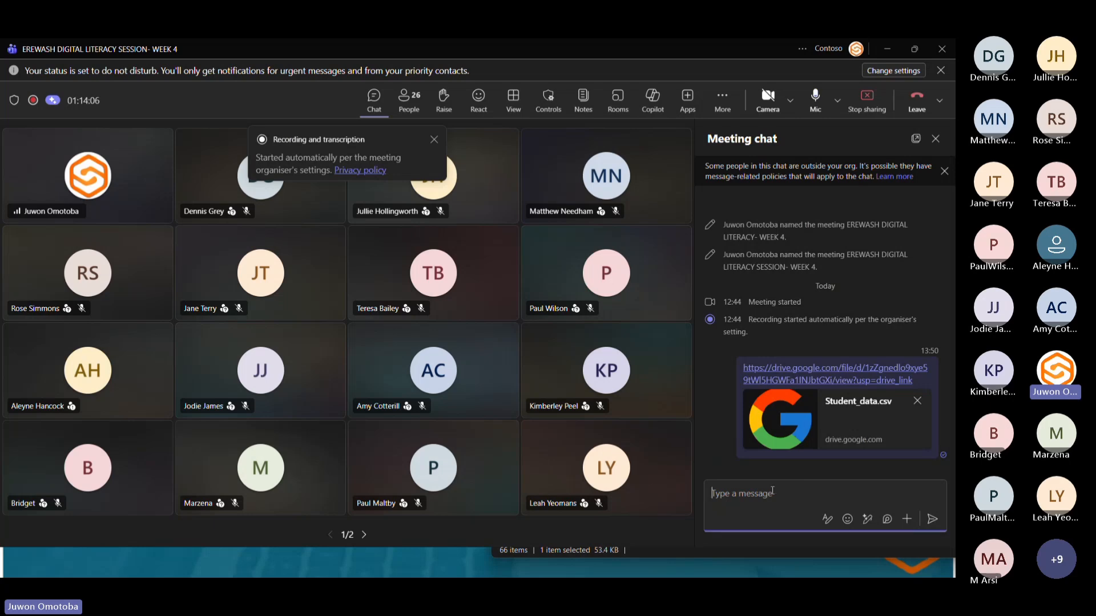
key(ctrl+v)
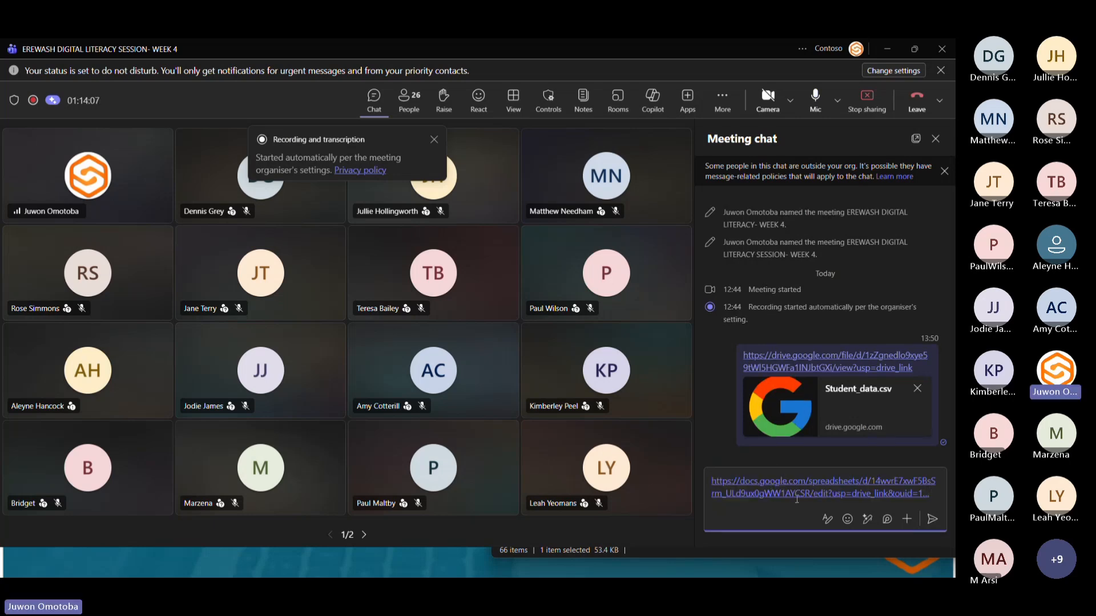
click(932, 519)
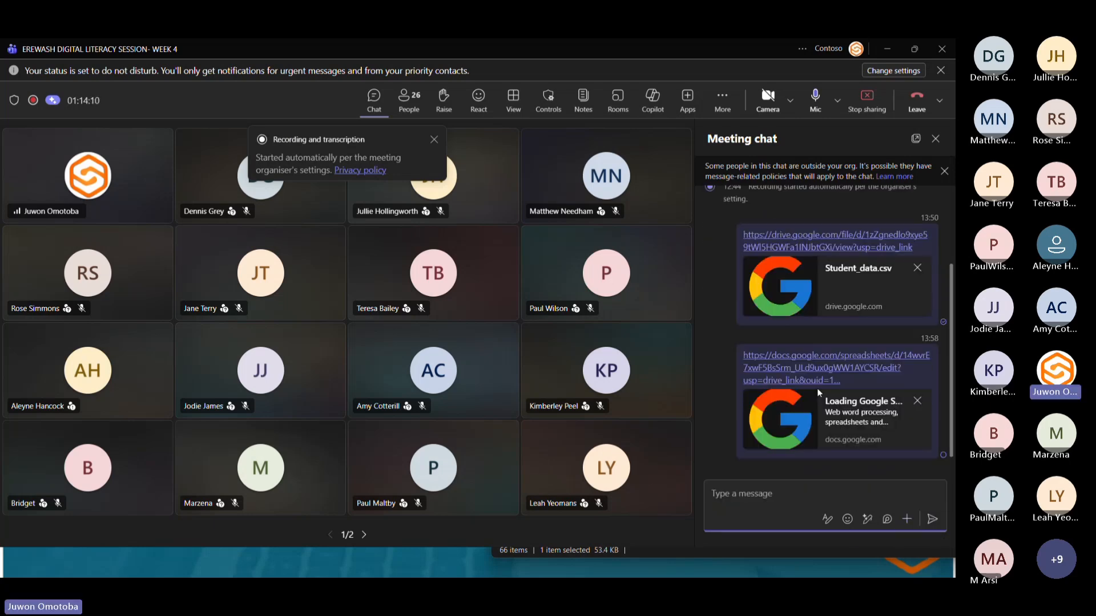